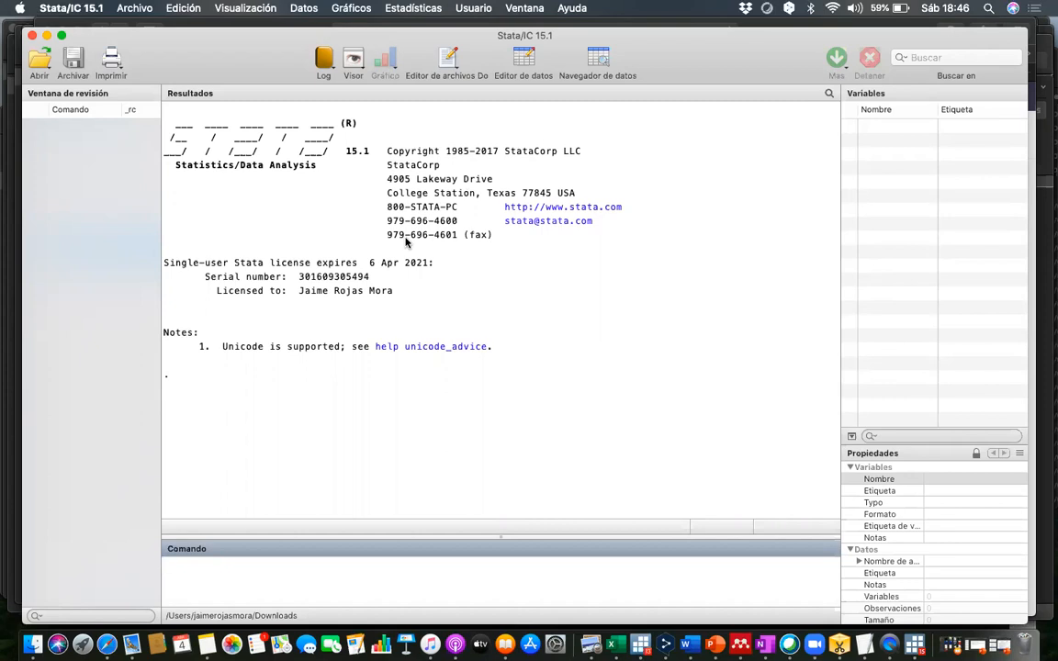
- View the empty data editor grid beside the results, and close the editor
{"action": "left_click", "coordinate": [524, 61]}
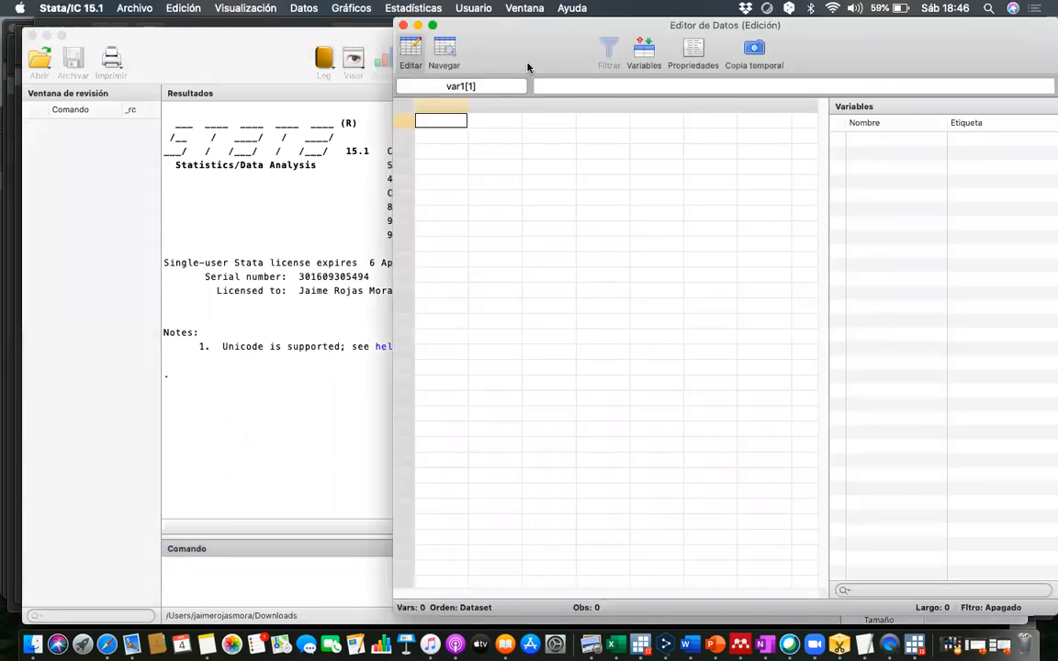
{"action": "left_click_drag", "start_coordinate": [595, 27], "coordinate": [726, 29]}
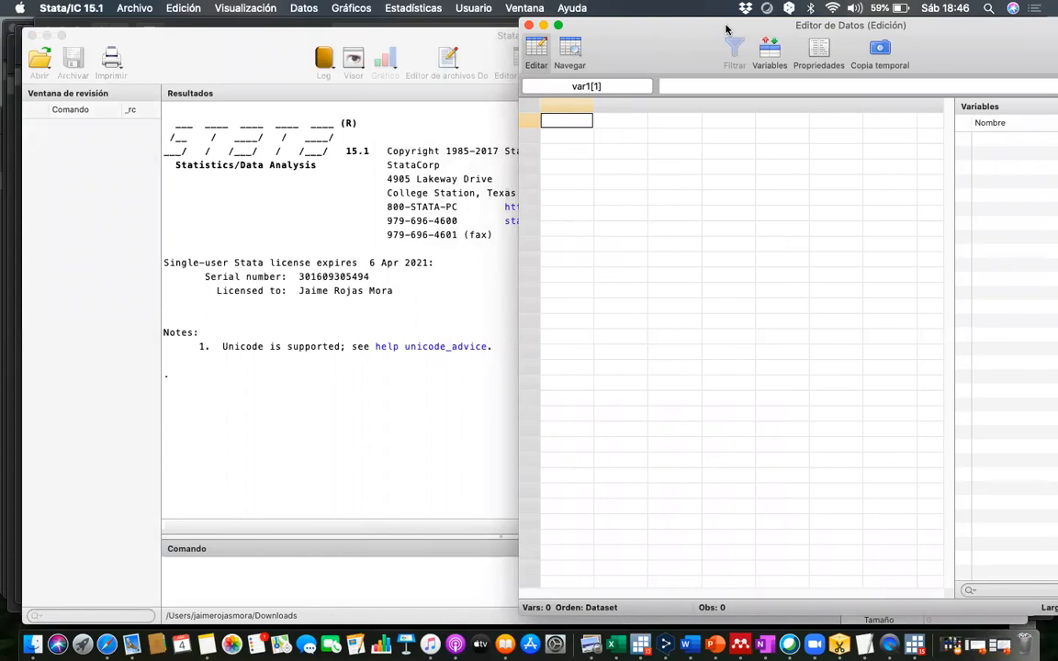
{"action": "left_click_drag", "start_coordinate": [591, 37], "coordinate": [586, 65]}
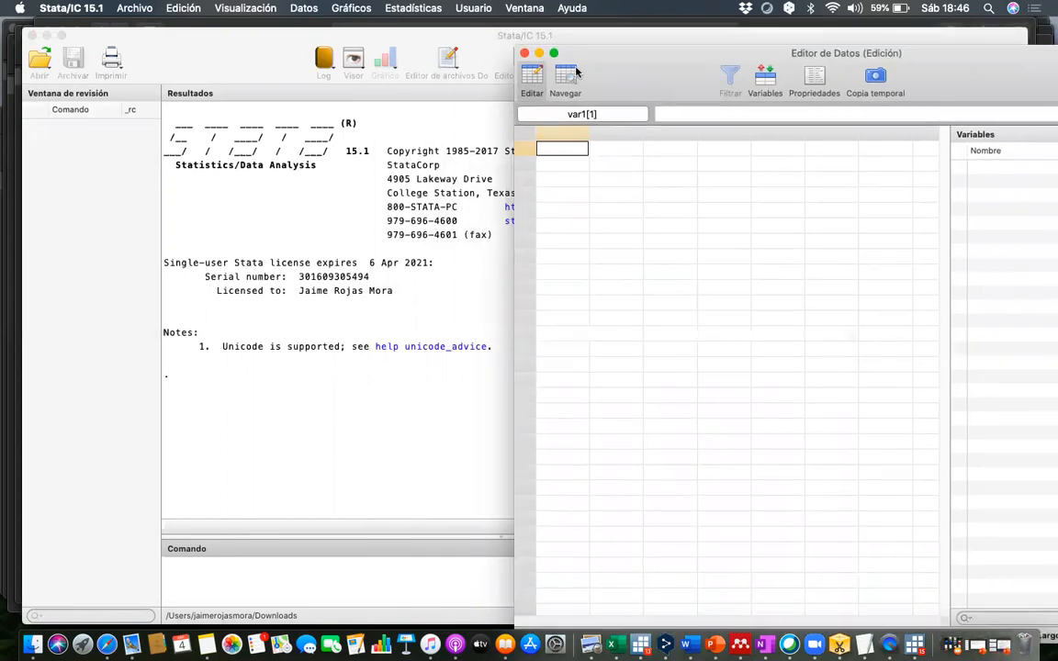
{"action": "left_click", "coordinate": [524, 54]}
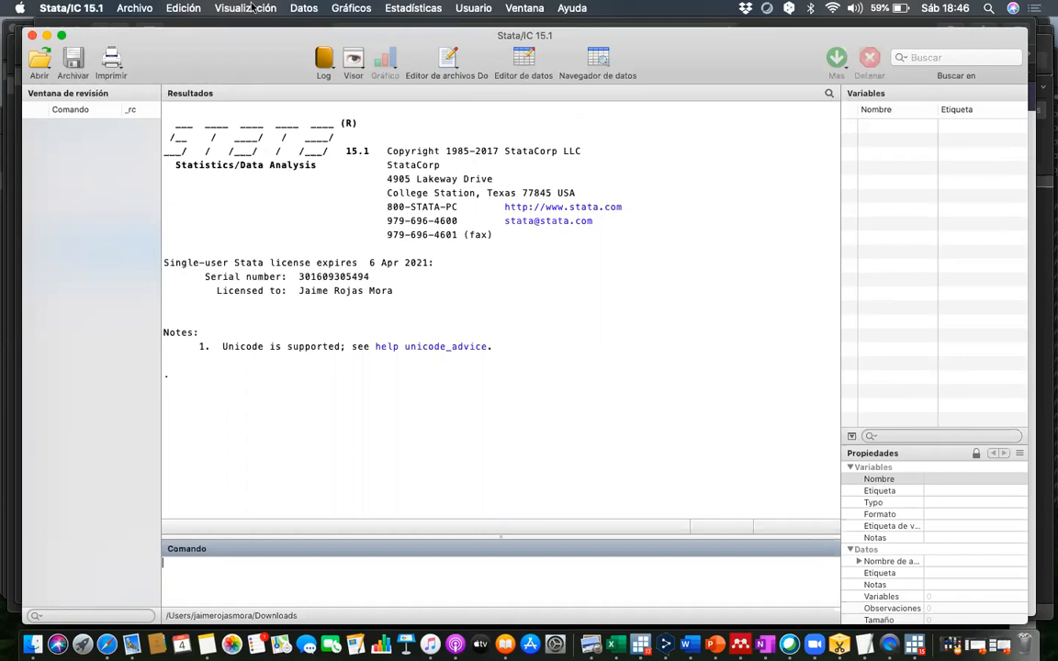
- Import sheet Hoja1 of the Excel workbook Datos.xlsx from Dropbox, using the first row as variable names
{"action": "left_click", "coordinate": [138, 10]}
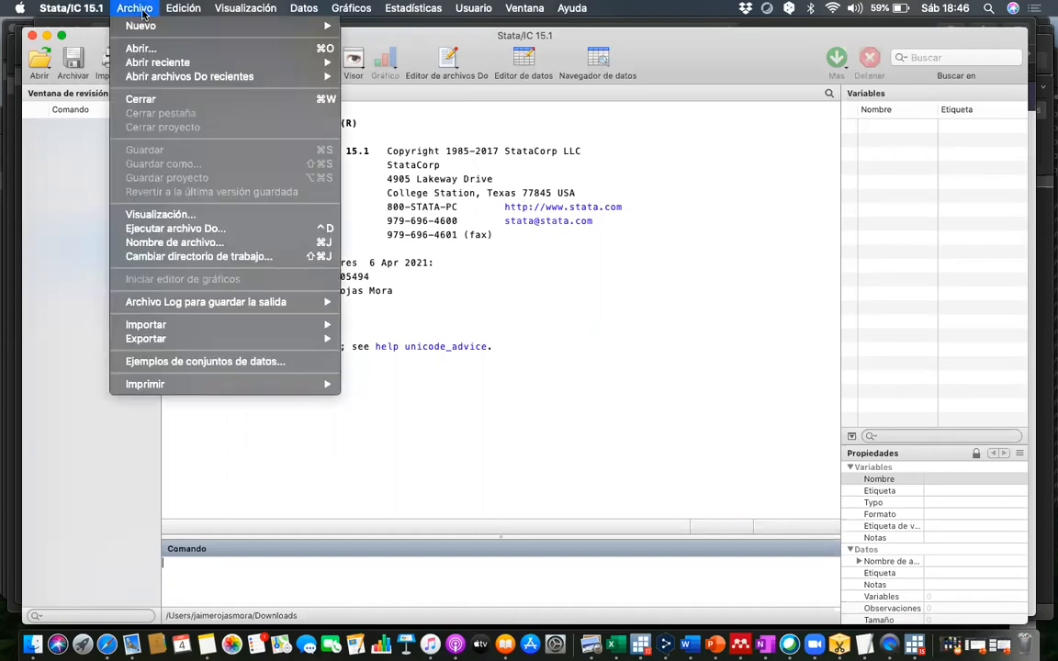
{"action": "mouse_move", "coordinate": [194, 329]}
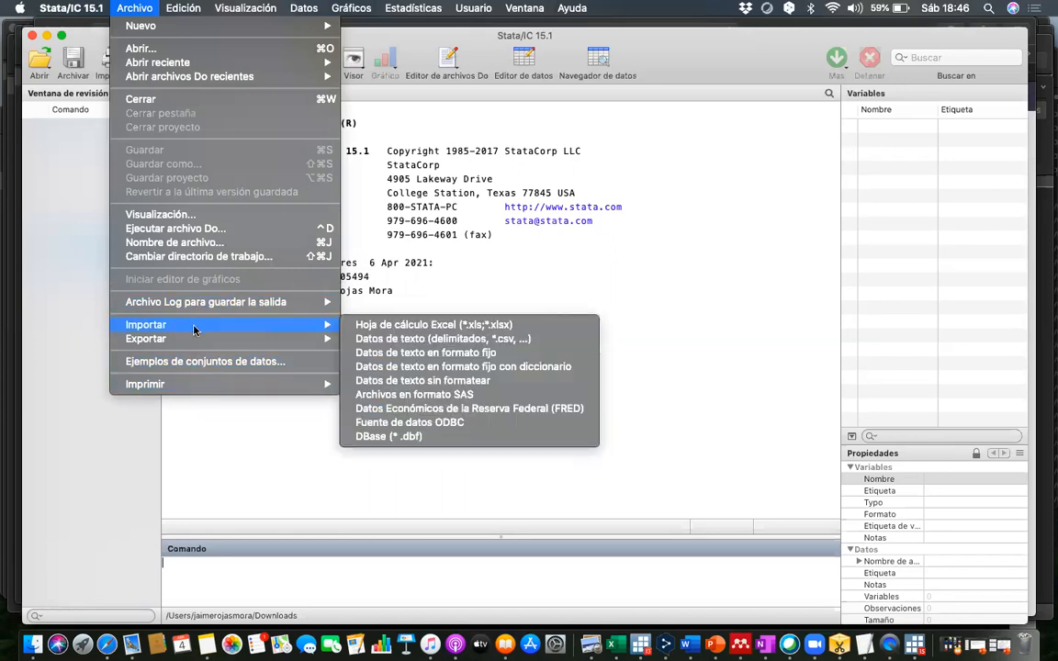
{"action": "left_click", "coordinate": [402, 327]}
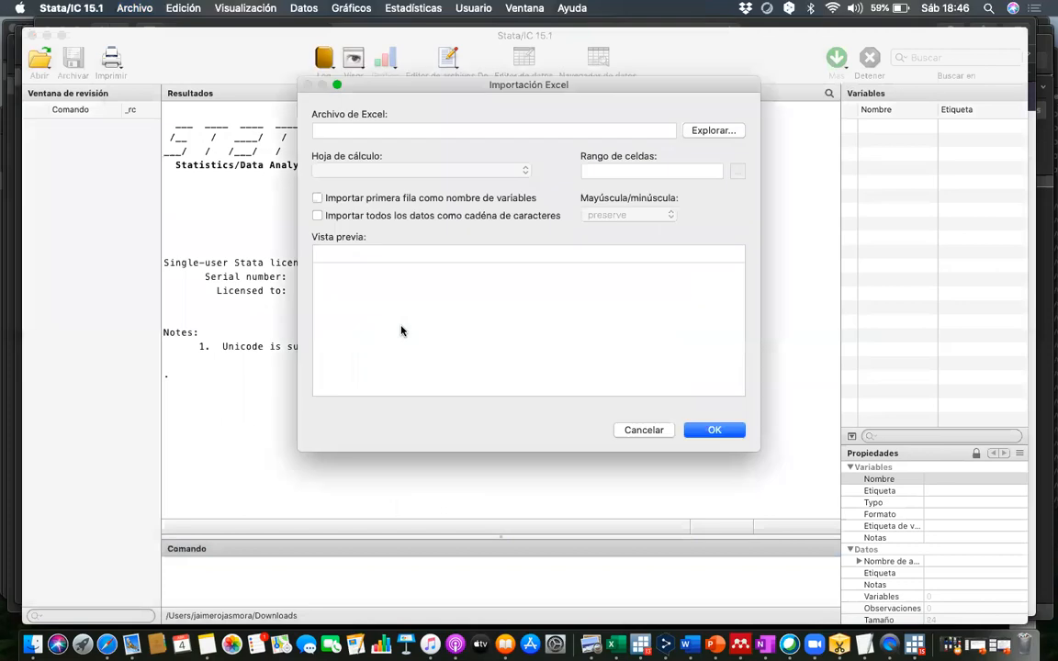
{"action": "left_click", "coordinate": [736, 133]}
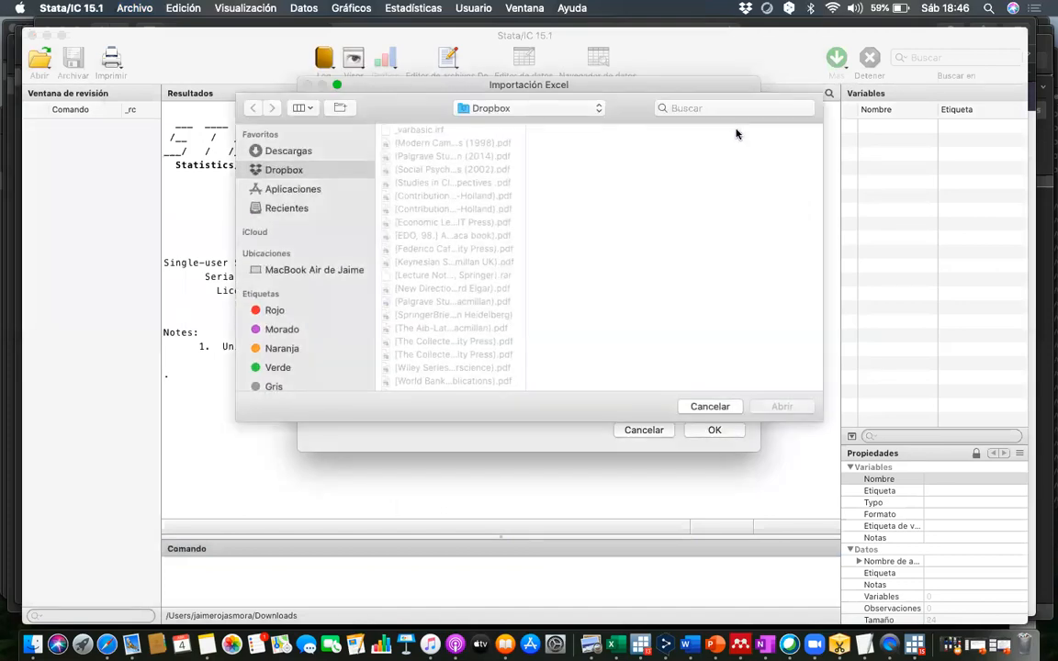
{"action": "left_click", "coordinate": [311, 153]}
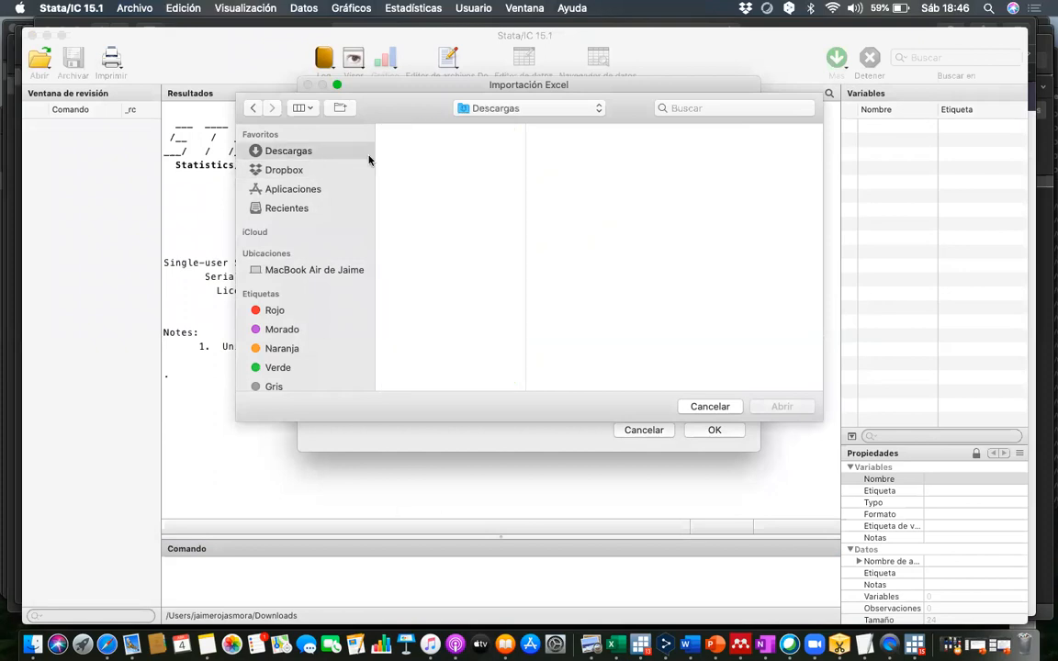
{"action": "left_click", "coordinate": [681, 107]}
{"action": "type", "text": "datos"}
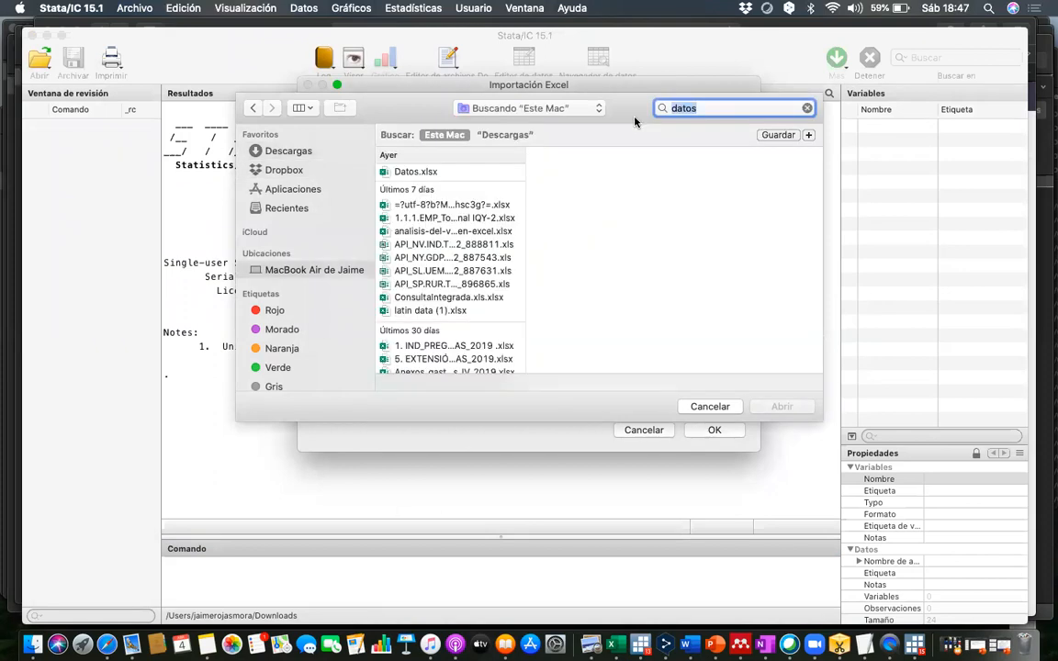
{"action": "left_click", "coordinate": [418, 171]}
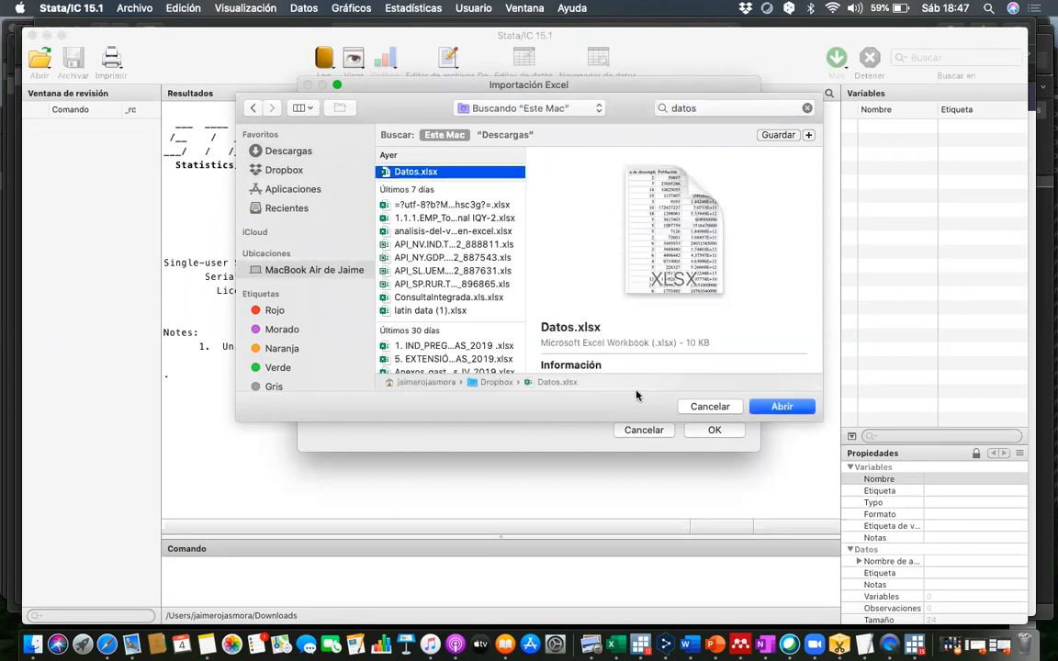
{"action": "left_click", "coordinate": [782, 408]}
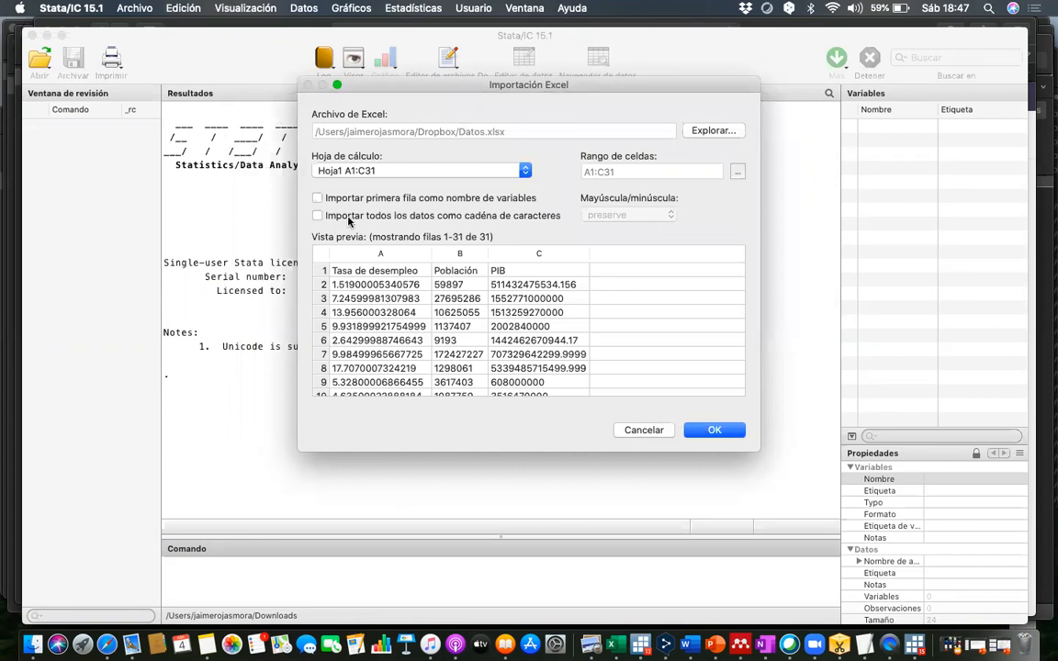
{"action": "left_click", "coordinate": [316, 199]}
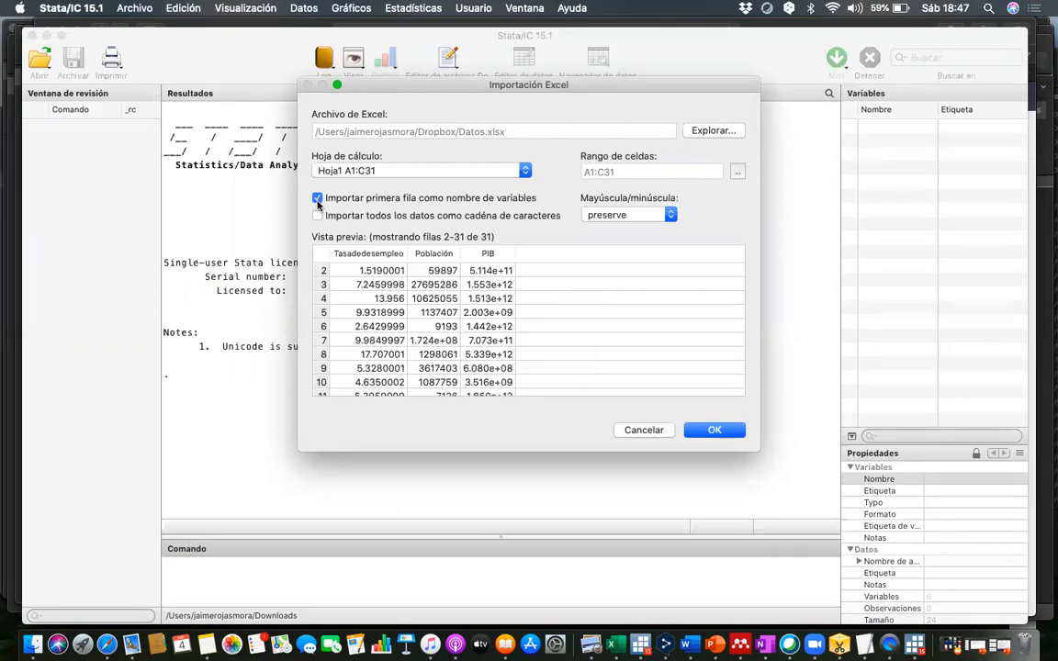
{"action": "left_click", "coordinate": [697, 432]}
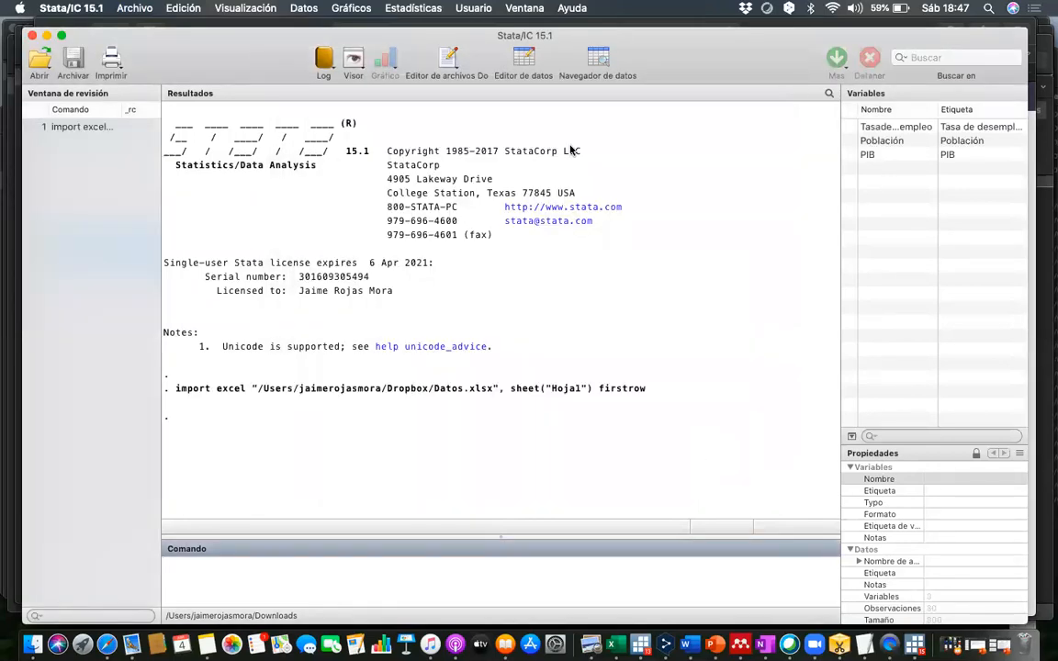
- Review the imported Tasadedesempleo, Población and PIB data in the data editor, and return to the results window
{"action": "left_click", "coordinate": [524, 62]}
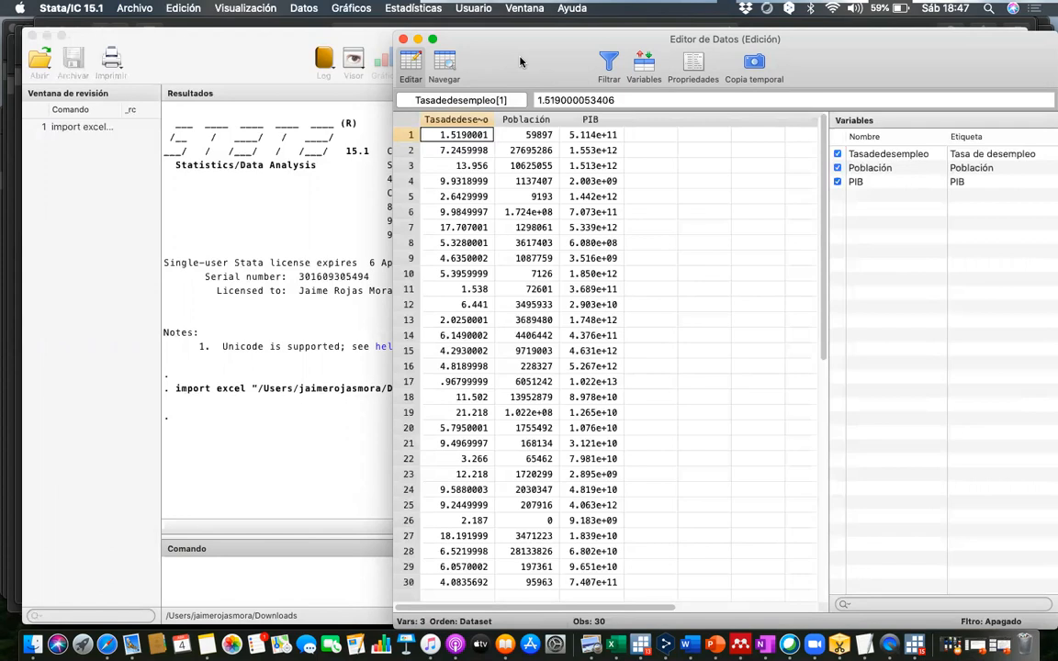
{"action": "left_click", "coordinate": [328, 184]}
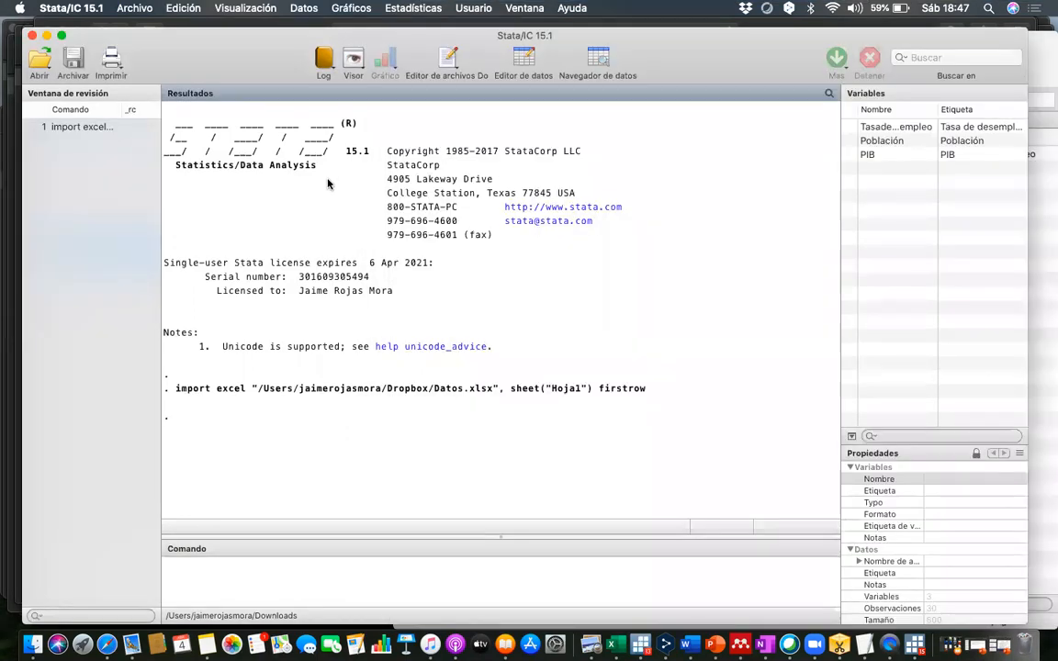
{"action": "scroll", "coordinate": [468, 269], "scroll_direction": "down", "scroll_amount": 1}
- Create a two-way scatter plot with Tasadedesempleo as Y and Población as X, sorted by the X variable, and close the graph after viewing
{"action": "left_click", "coordinate": [361, 9]}
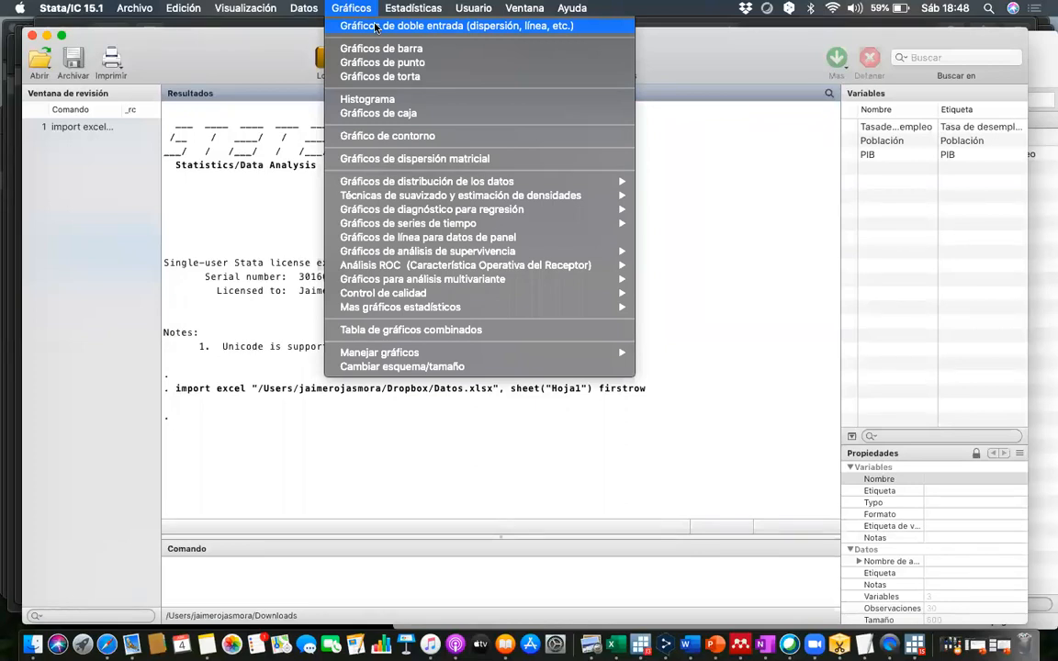
{"action": "left_click", "coordinate": [375, 27]}
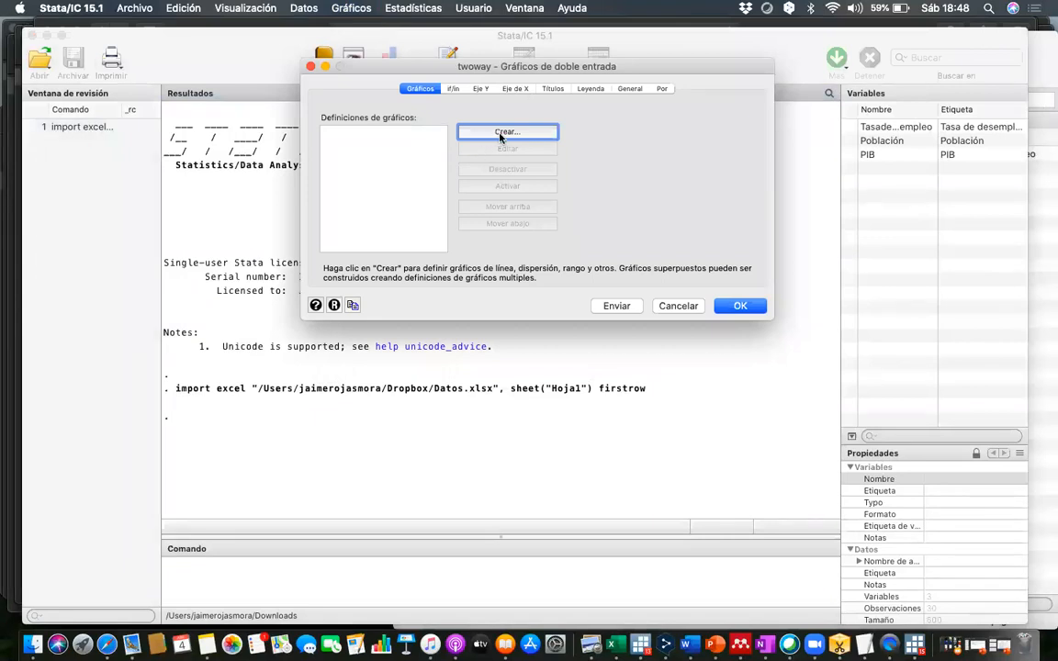
{"action": "left_click", "coordinate": [507, 132]}
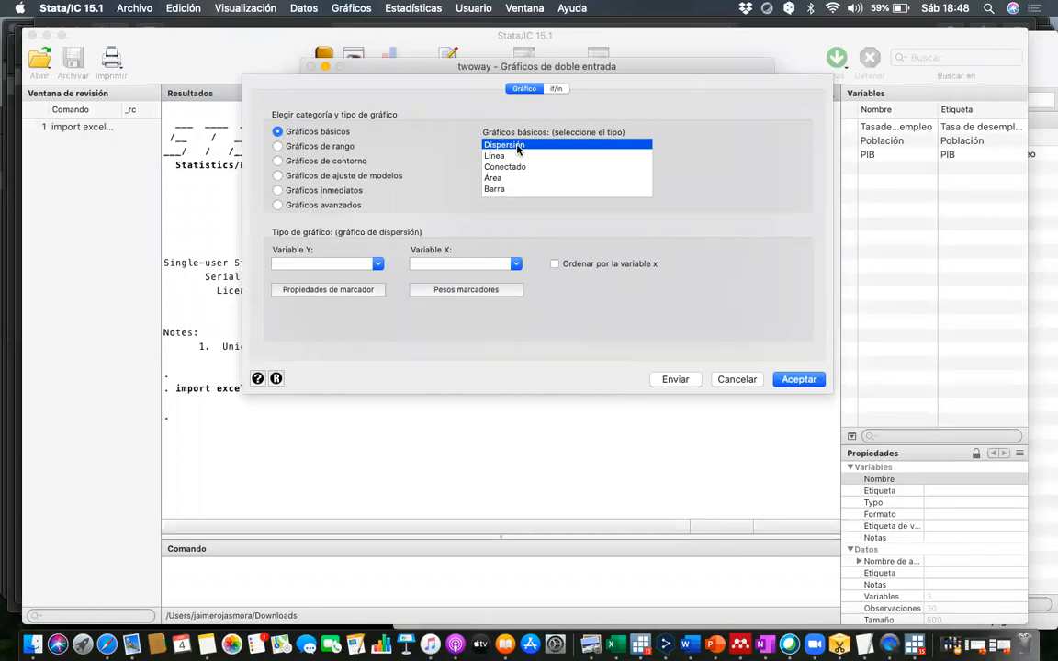
{"action": "left_click", "coordinate": [377, 265]}
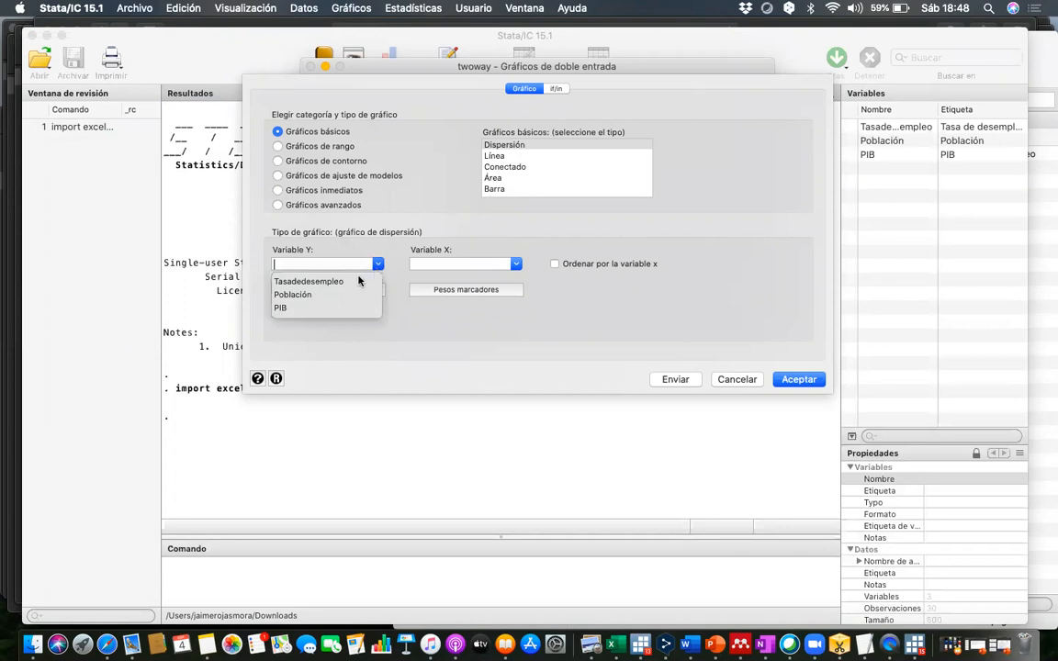
{"action": "left_click", "coordinate": [336, 281]}
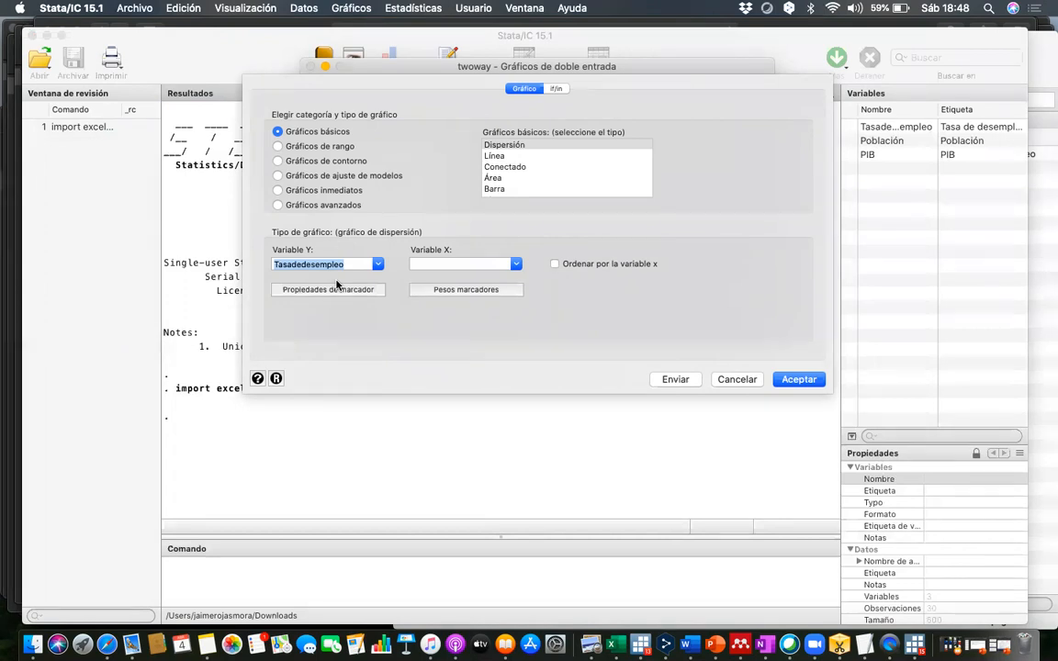
{"action": "left_click", "coordinate": [516, 265]}
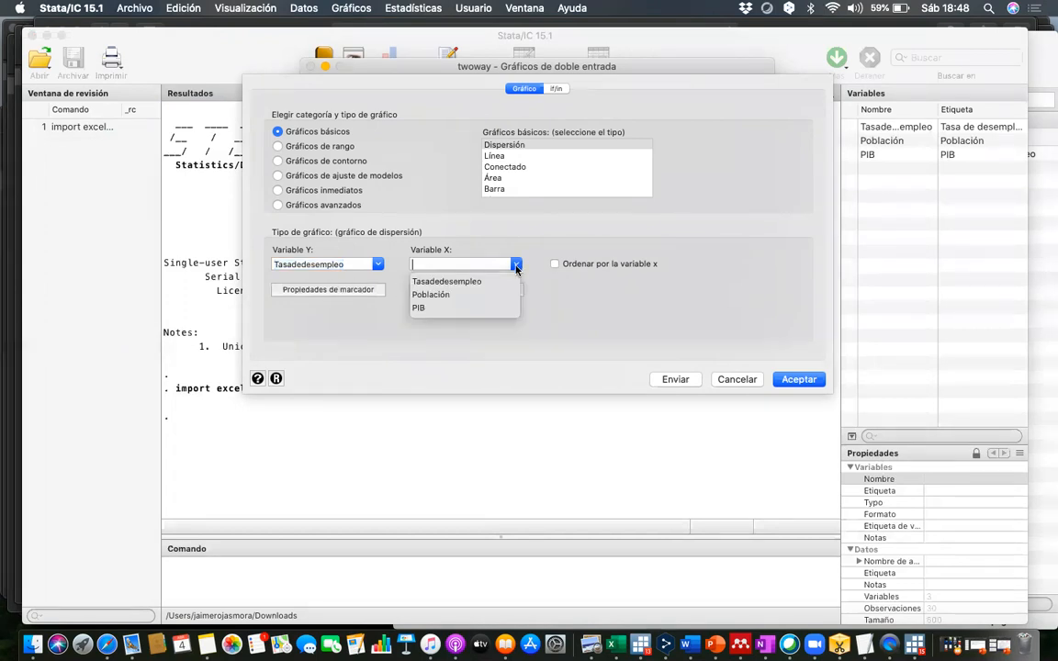
{"action": "left_click", "coordinate": [444, 296]}
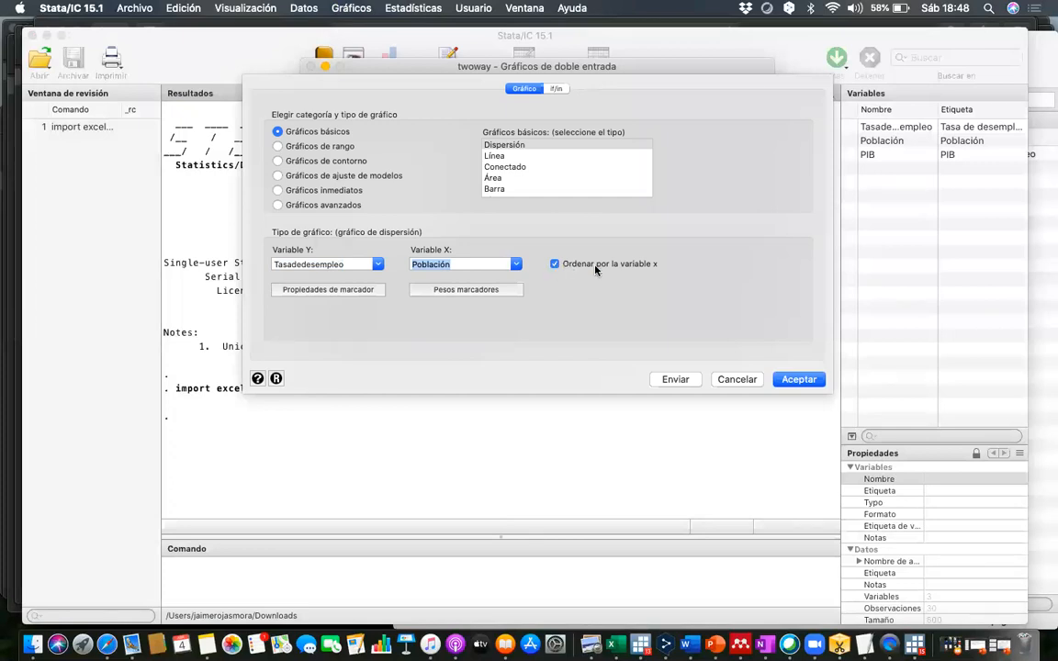
{"action": "left_click", "coordinate": [782, 379]}
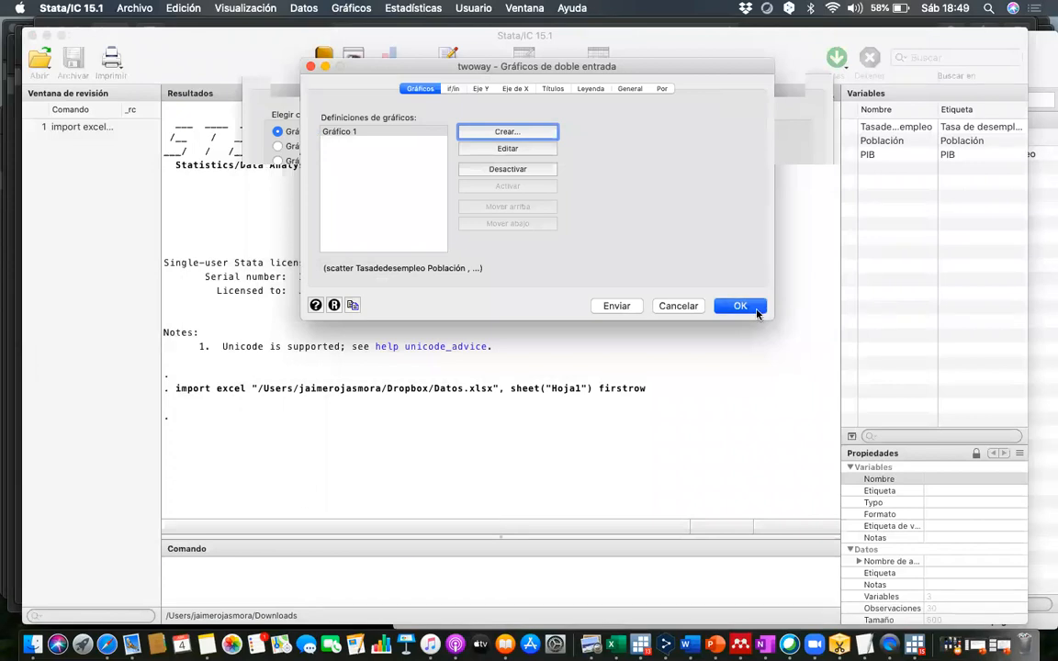
{"action": "left_click", "coordinate": [755, 311]}
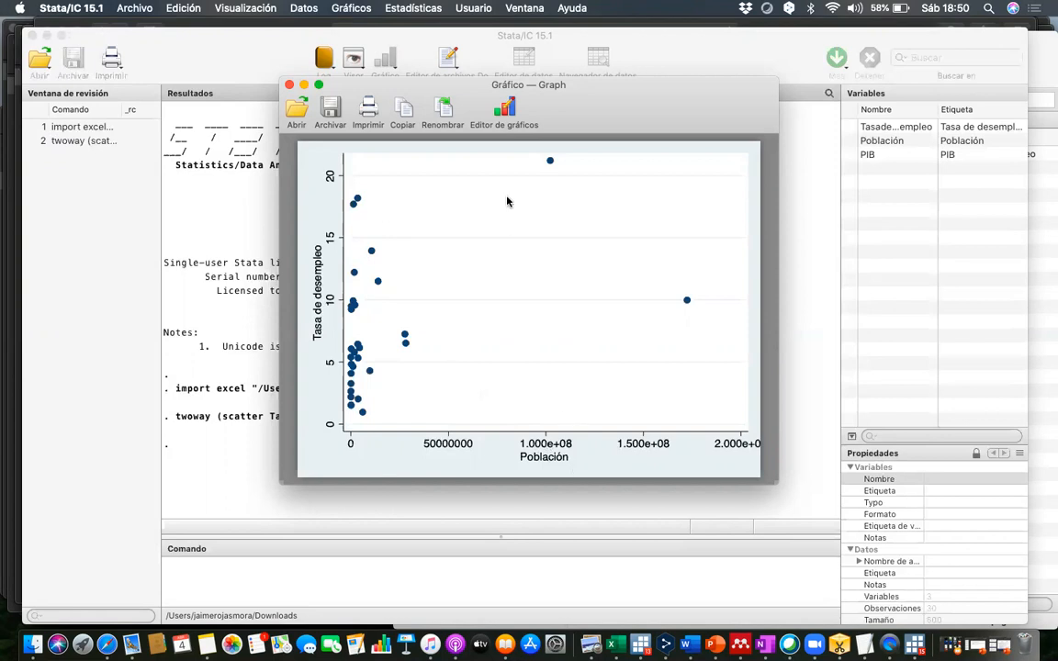
{"action": "left_click", "coordinate": [290, 85]}
- Deactivate the Gráfico 1 definition in the two-way graph settings
{"action": "left_click", "coordinate": [351, 11]}
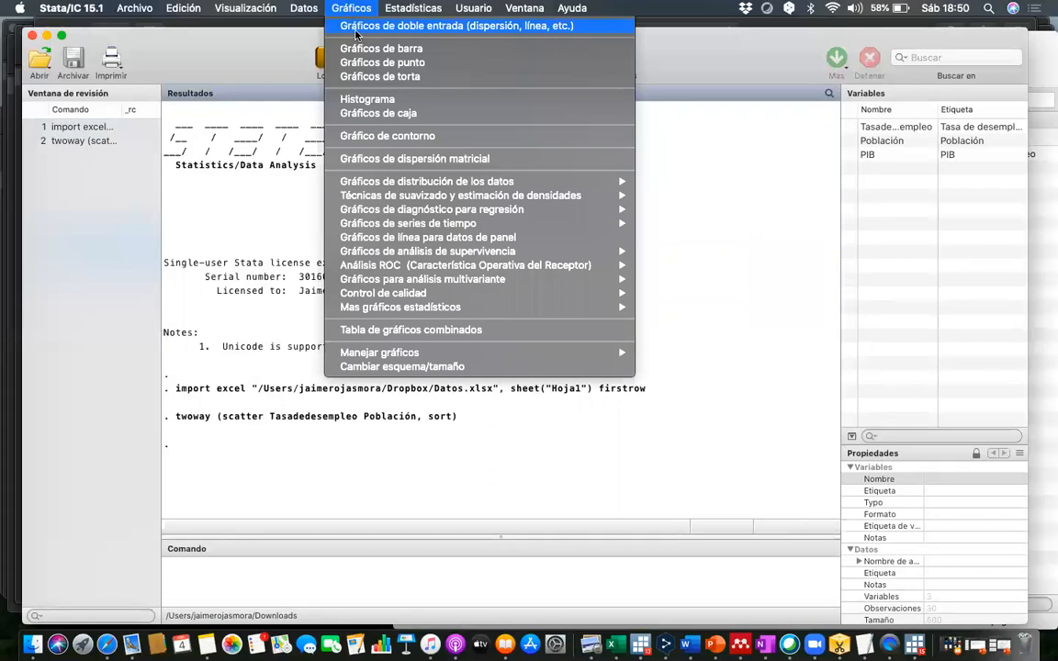
{"action": "left_click", "coordinate": [356, 32]}
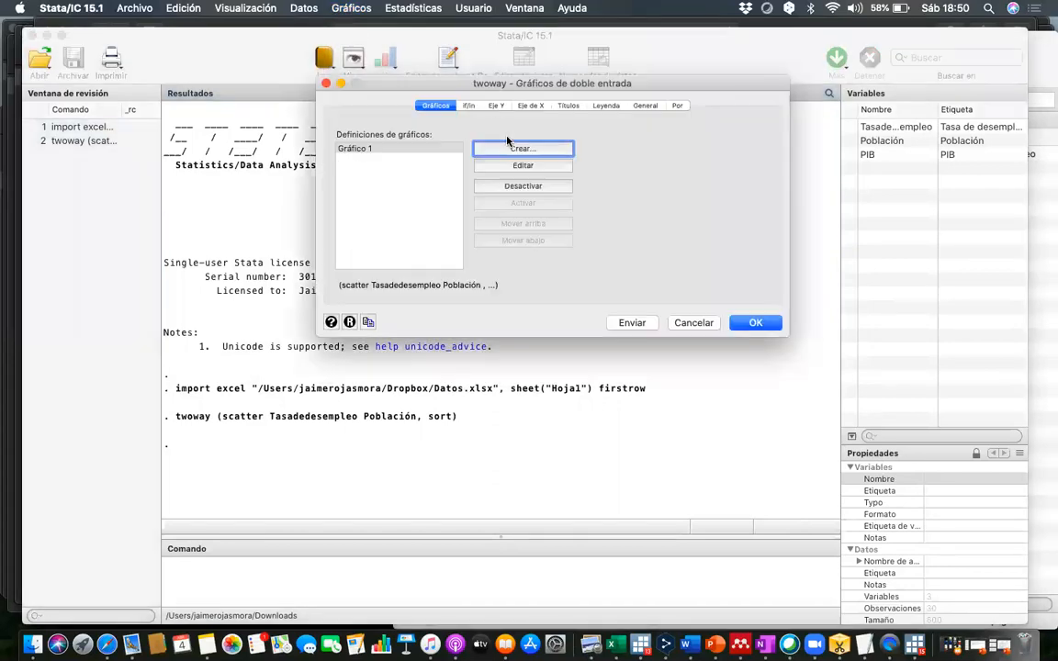
{"action": "left_click", "coordinate": [441, 150]}
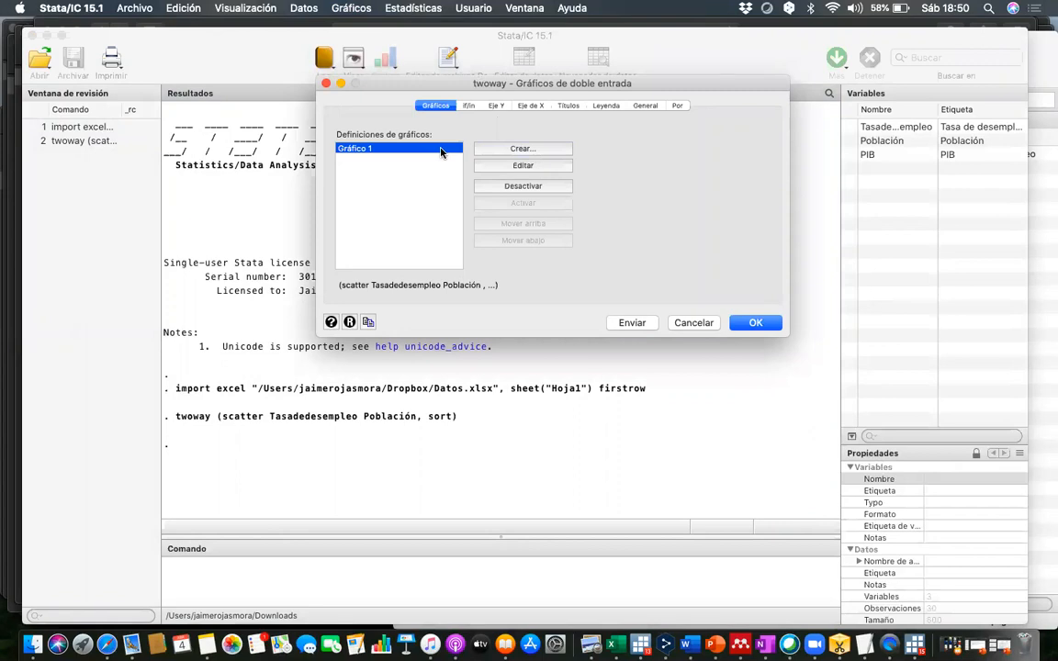
{"action": "left_click", "coordinate": [515, 188]}
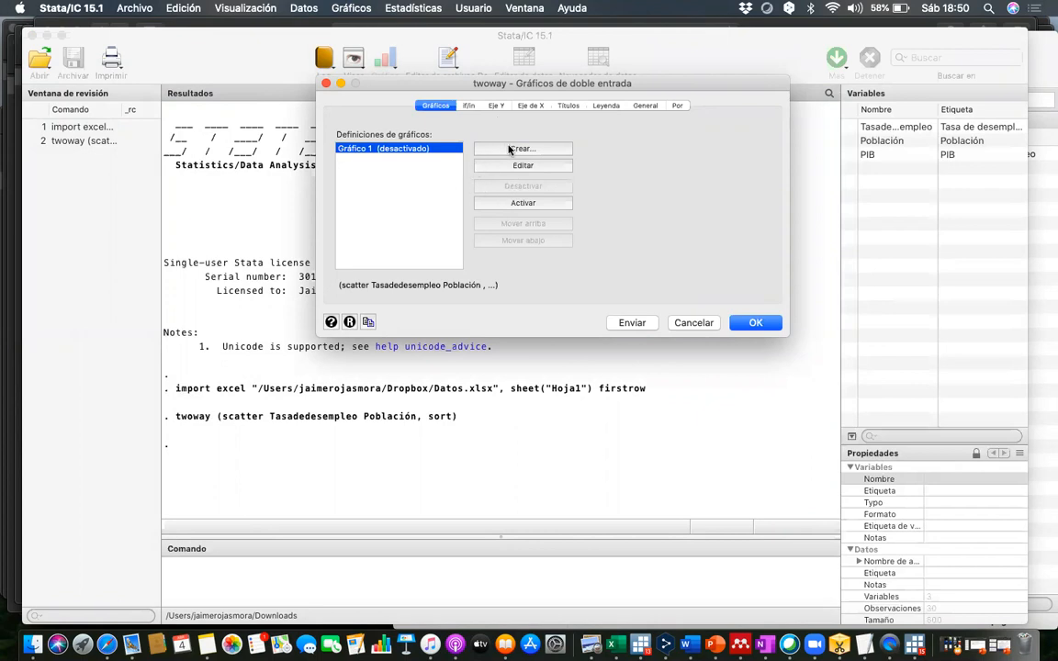
- Define a second basic scatter plot with Tasadedesempleo as Y and PIB as X, sorted by the X variable
{"action": "left_click", "coordinate": [526, 149]}
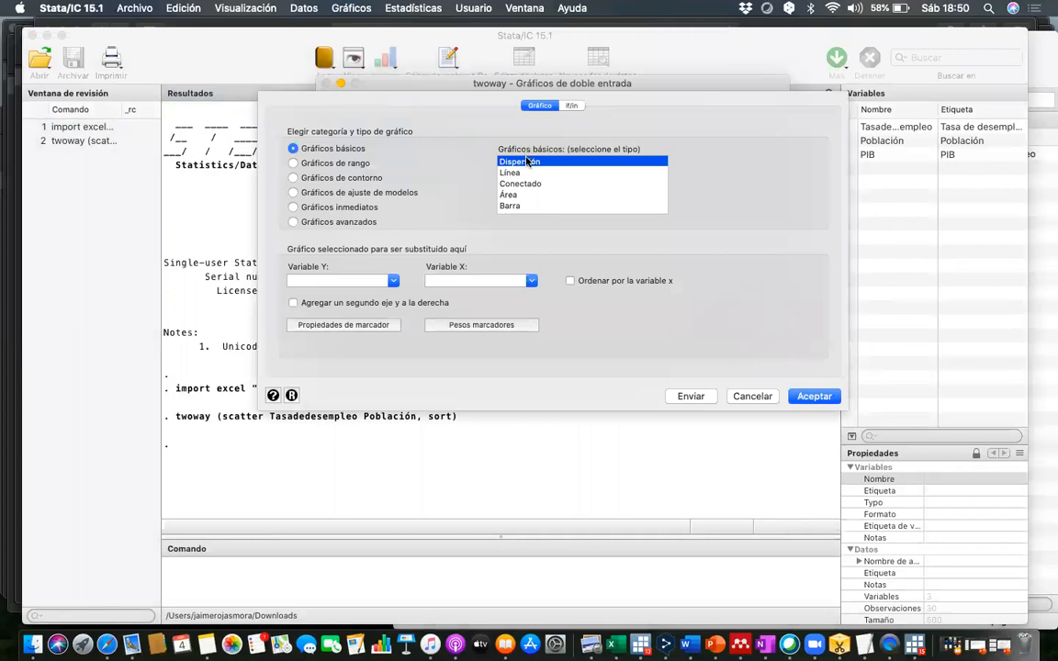
{"action": "left_click", "coordinate": [378, 282]}
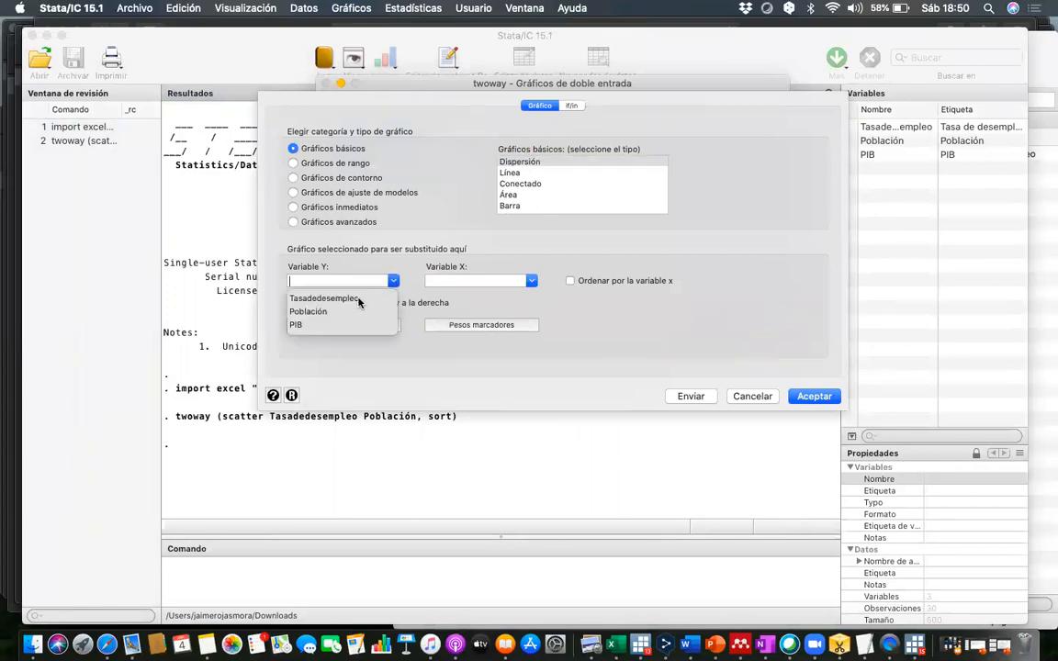
{"action": "left_click", "coordinate": [326, 298]}
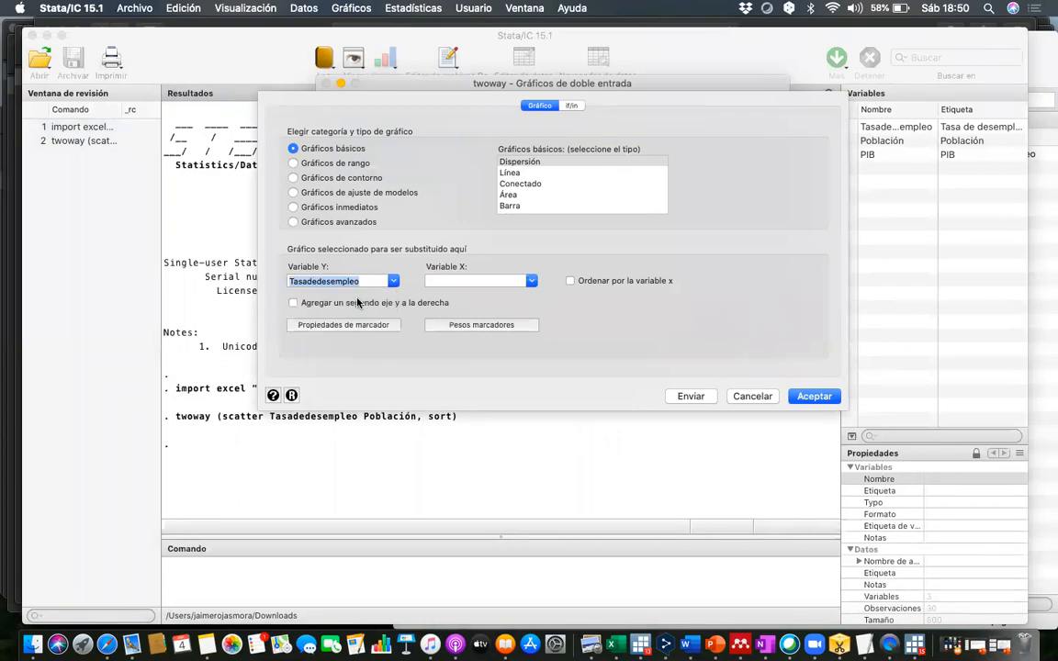
{"action": "left_click", "coordinate": [466, 280]}
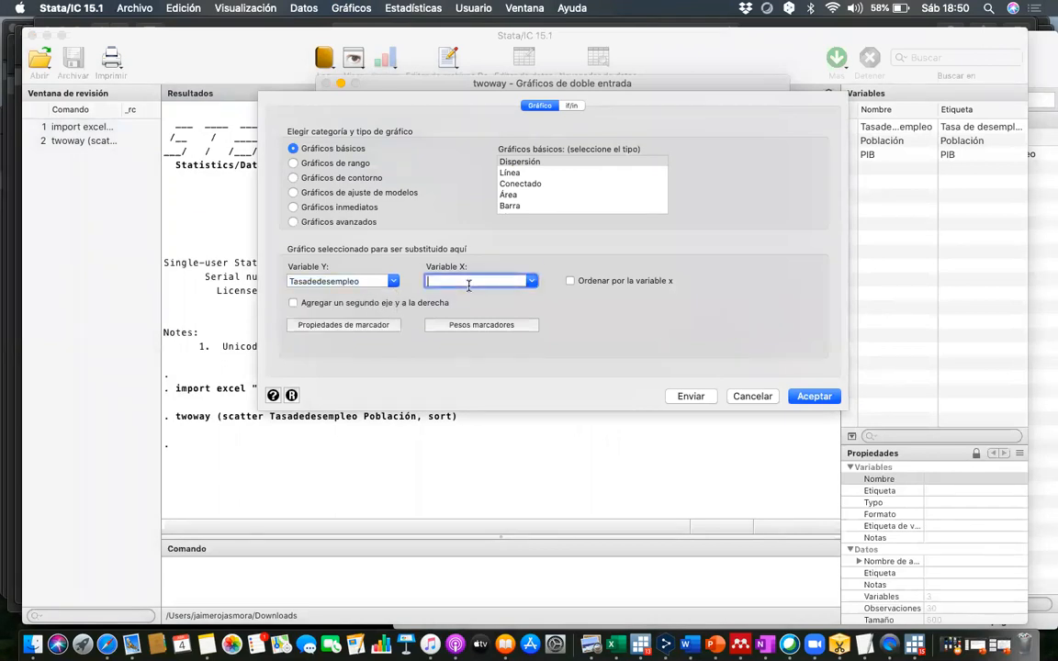
{"action": "left_click", "coordinate": [531, 281]}
{"action": "left_click", "coordinate": [433, 325]}
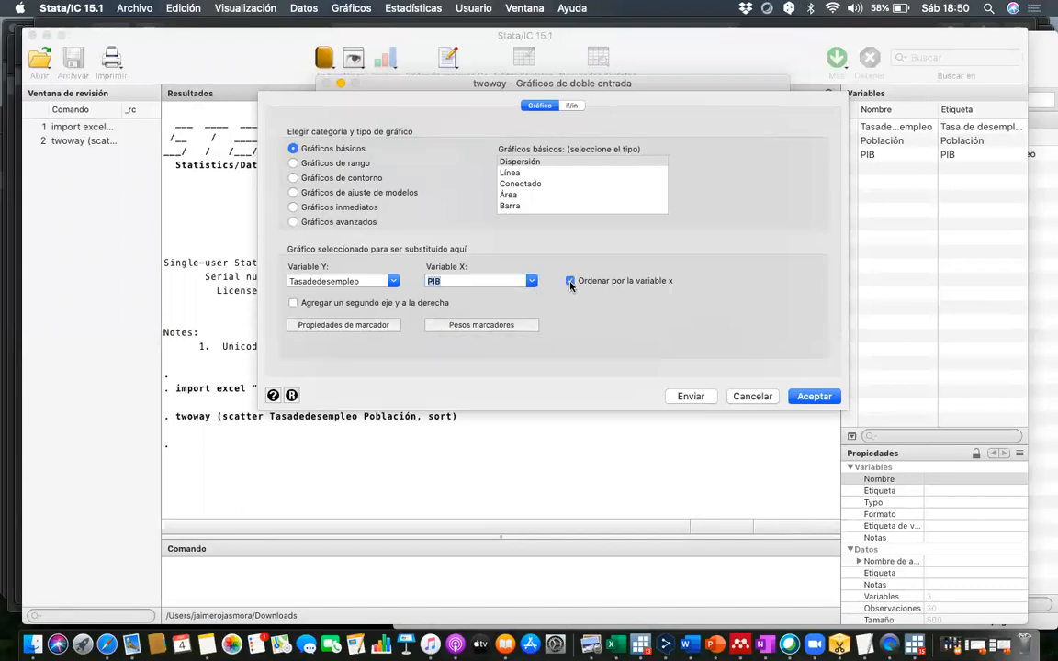
{"action": "left_click", "coordinate": [815, 395]}
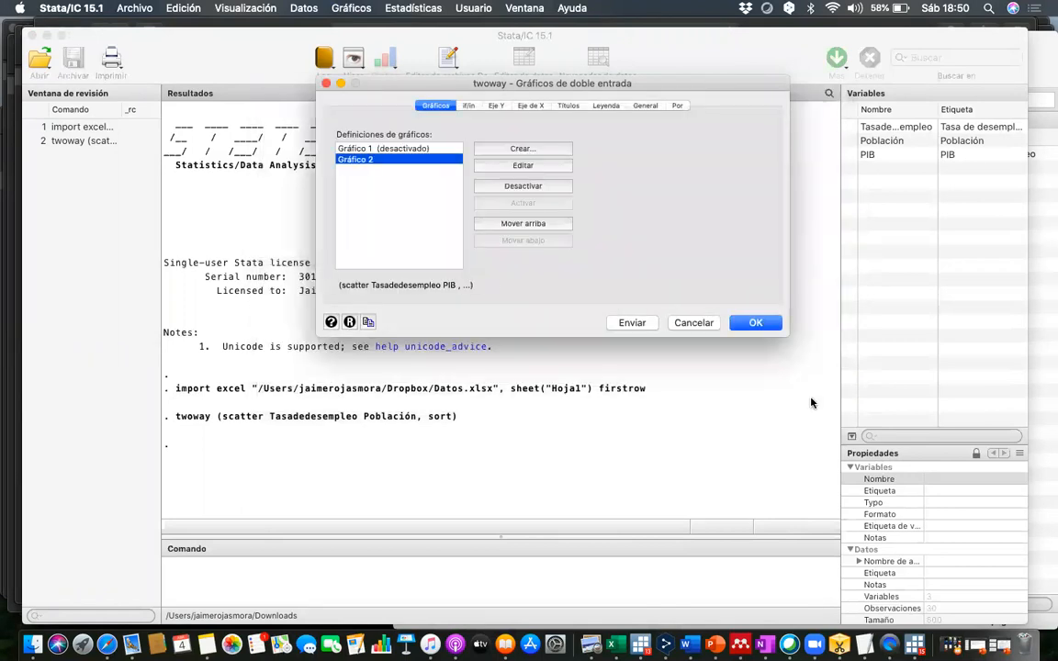
- Draw the scatter plot of Tasadedesempleo against PIB and close the graph after viewing it
{"action": "left_click", "coordinate": [755, 323]}
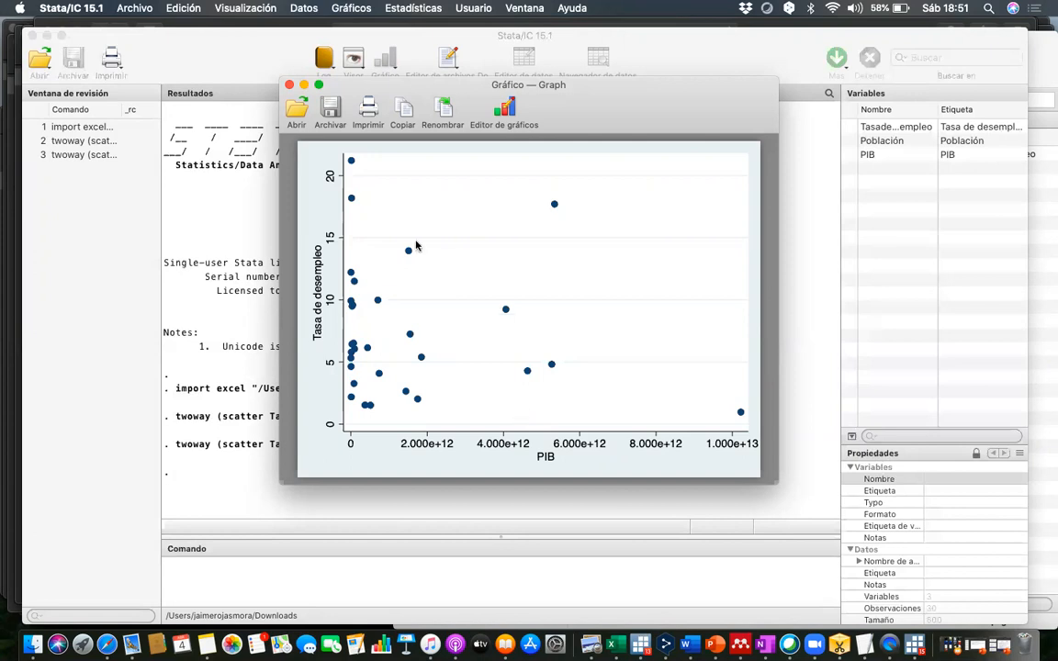
{"action": "left_click", "coordinate": [290, 86]}
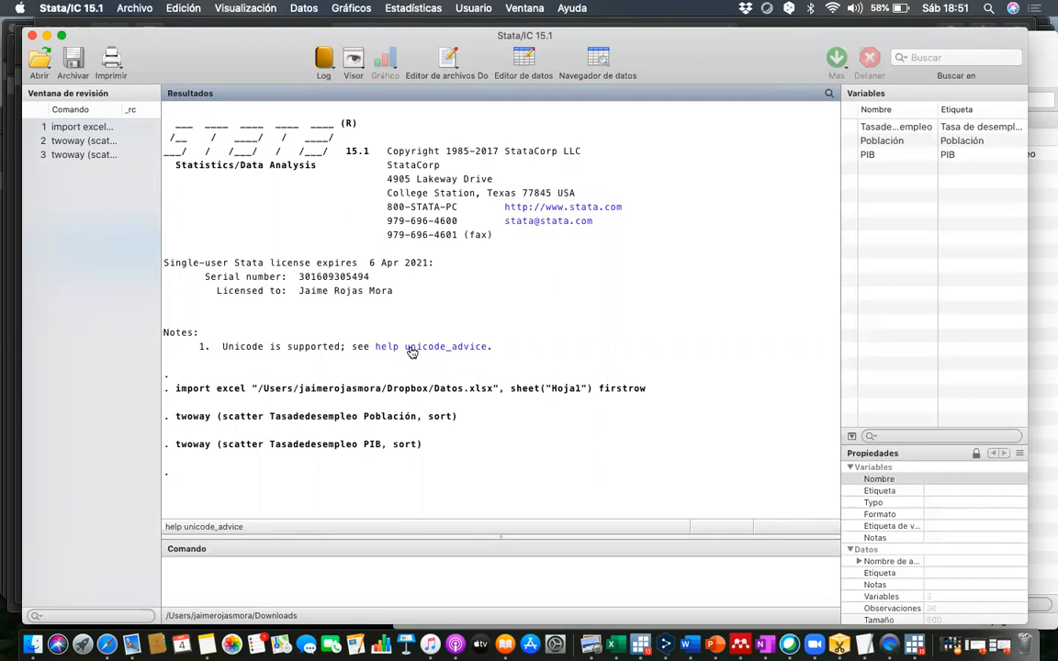
- Generate the new variable LnPoblación as the natural logarithm of Población with the command gen LnPoblación = ln(Población)
{"action": "left_click", "coordinate": [279, 576]}
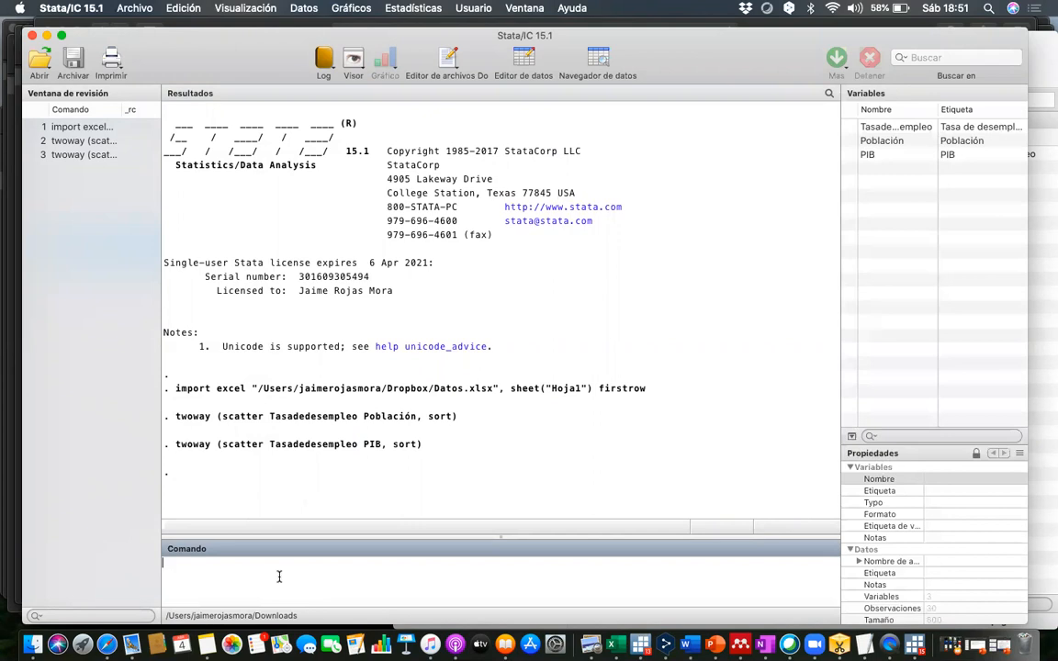
{"action": "type", "text": "gen"}
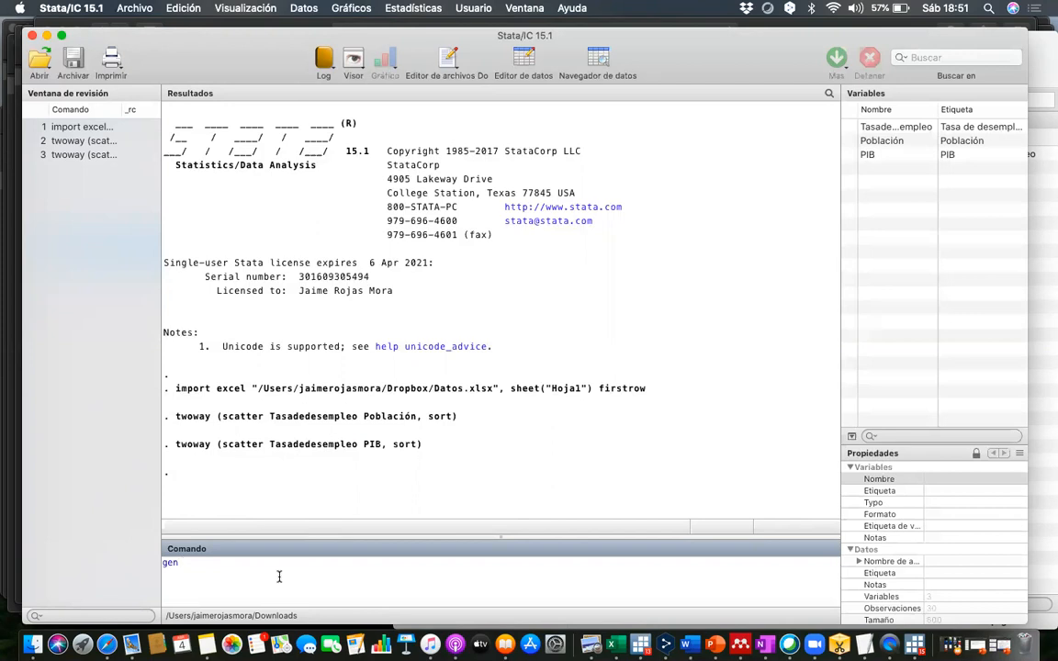
{"action": "type", "text": "LnPoblación"}
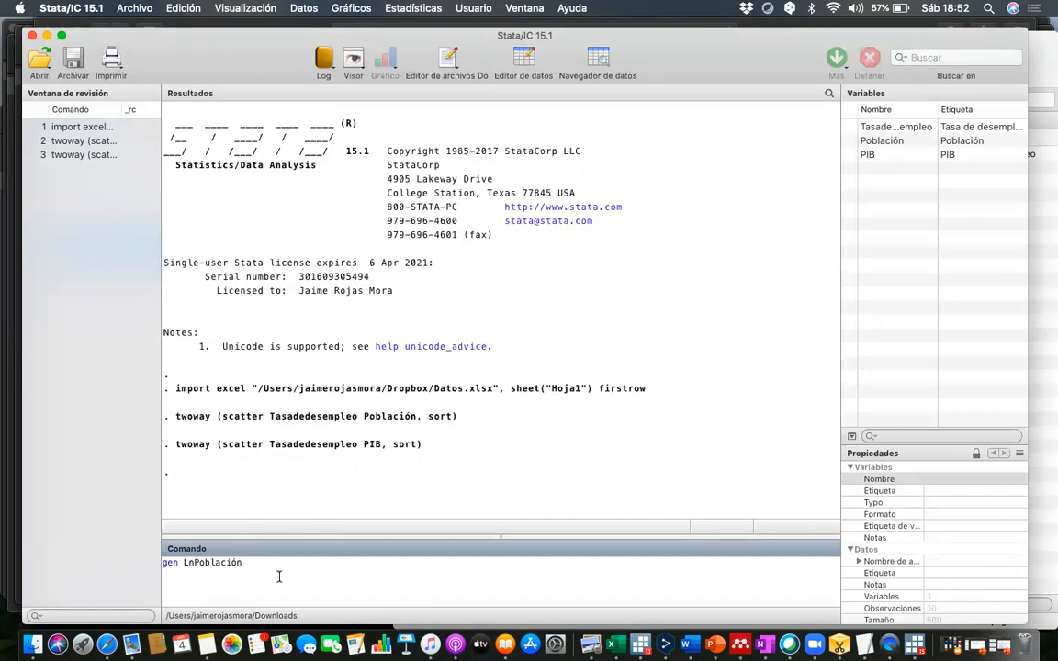
{"action": "type", "text": "= ln("}
{"action": "double_click", "coordinate": [895, 142]}
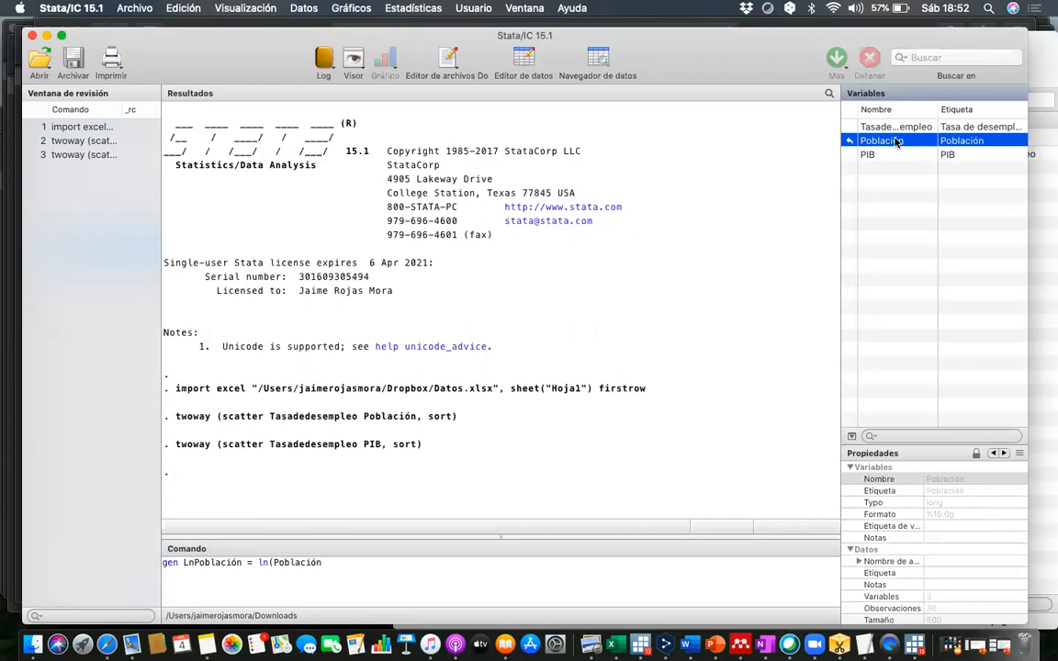
{"action": "type", "text": ")"}
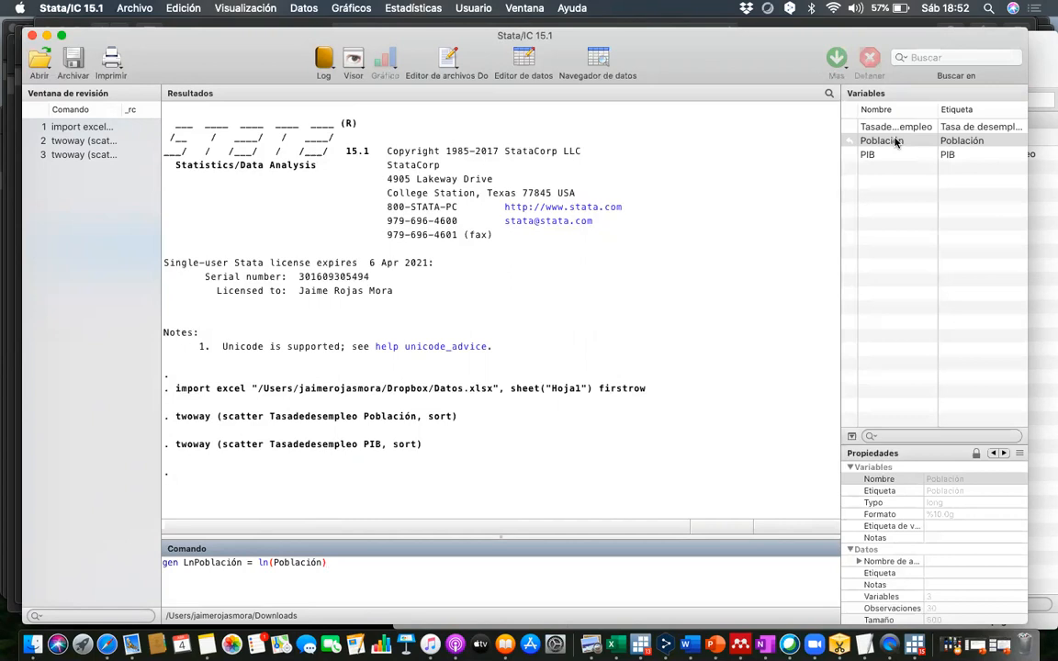
{"action": "key", "text": "Return"}
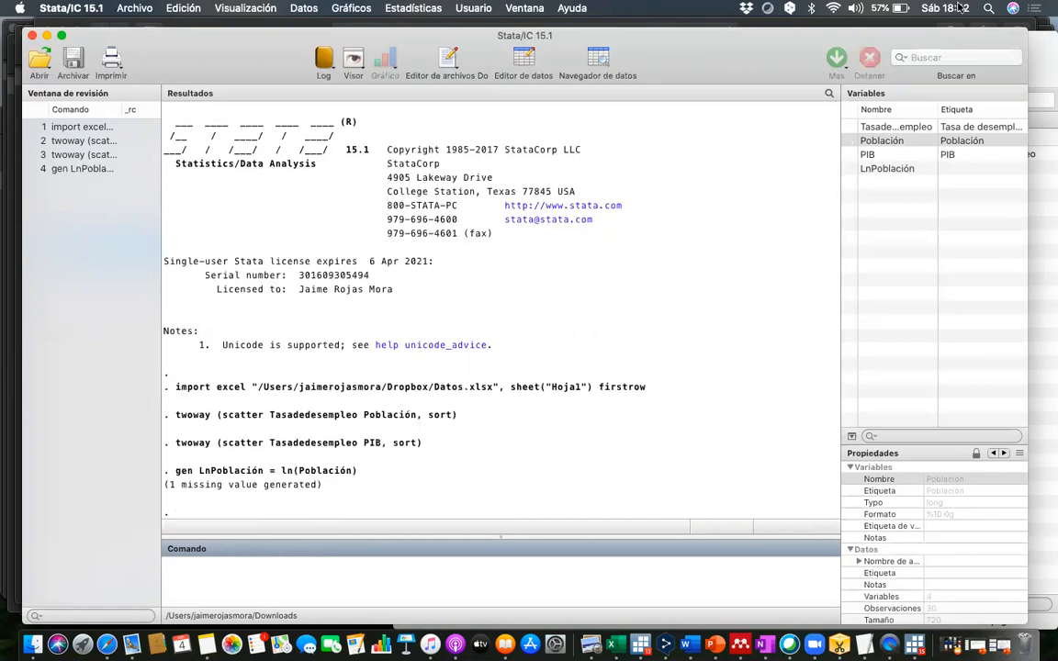
- Inspect the LnPoblación column in the data editor and return to the results window
{"action": "left_click", "coordinate": [522, 61]}
{"action": "double_click", "coordinate": [521, 60]}
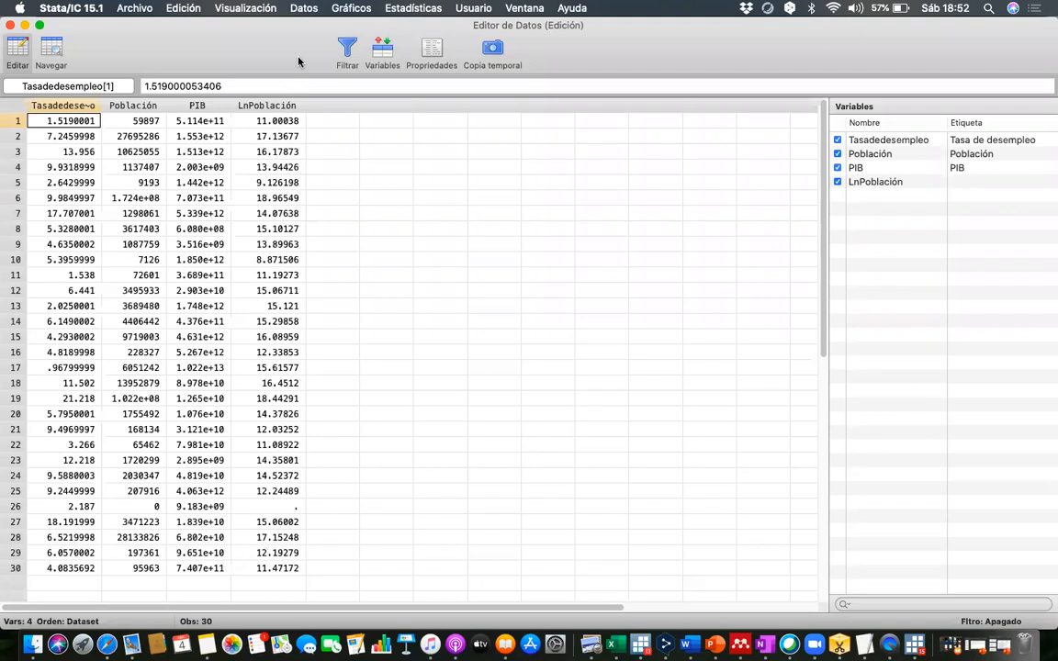
{"action": "left_click", "coordinate": [40, 25]}
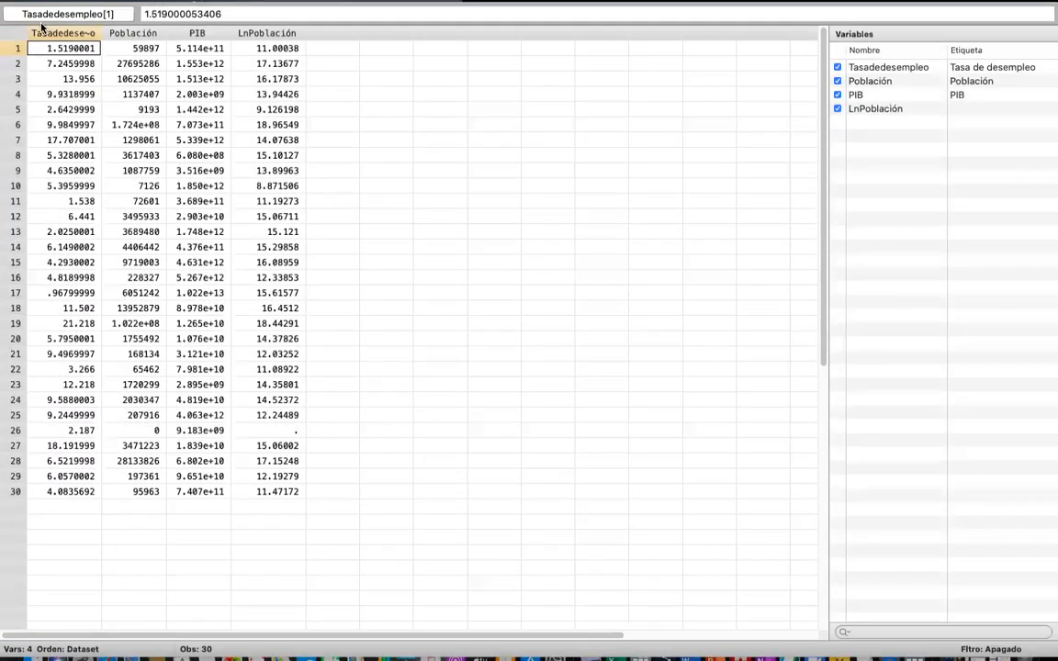
{"action": "left_click", "coordinate": [10, 24]}
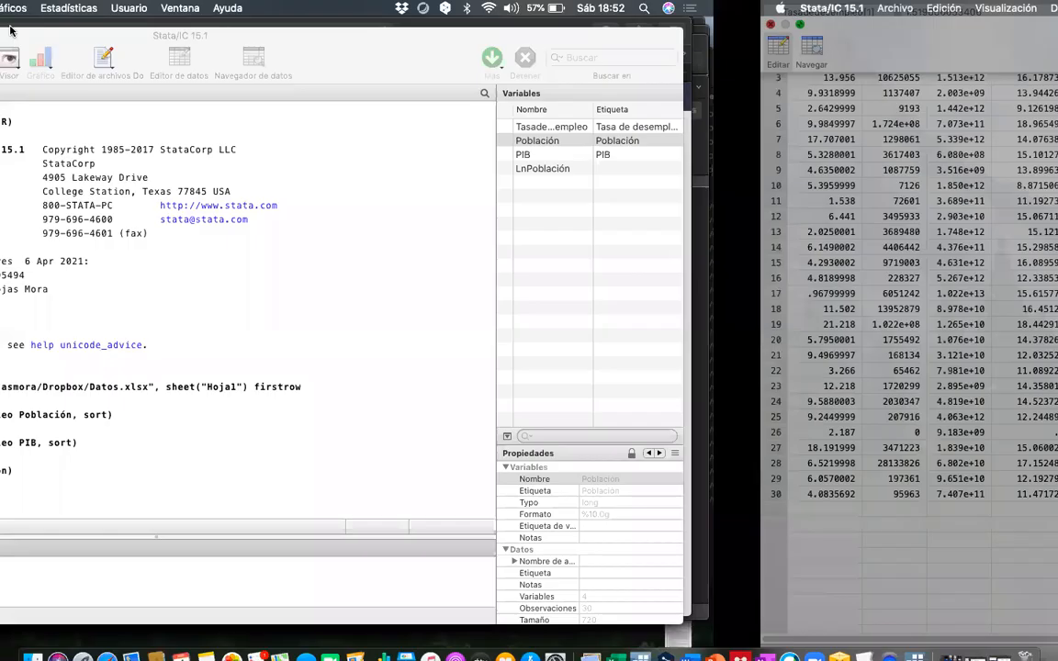
- Generate the variable LnPIB with the command gen LnPIB = ln(PIB), and check its column in the data editor
{"action": "left_click", "coordinate": [285, 576]}
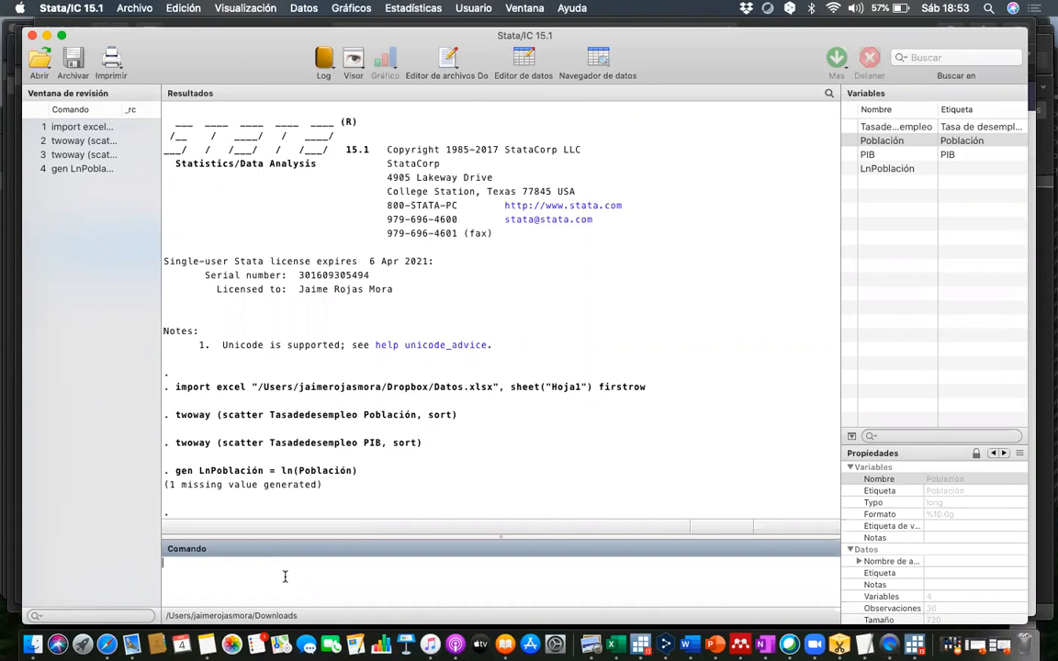
{"action": "type", "text": "gen LnPIB = ln("}
{"action": "left_click", "coordinate": [889, 156]}
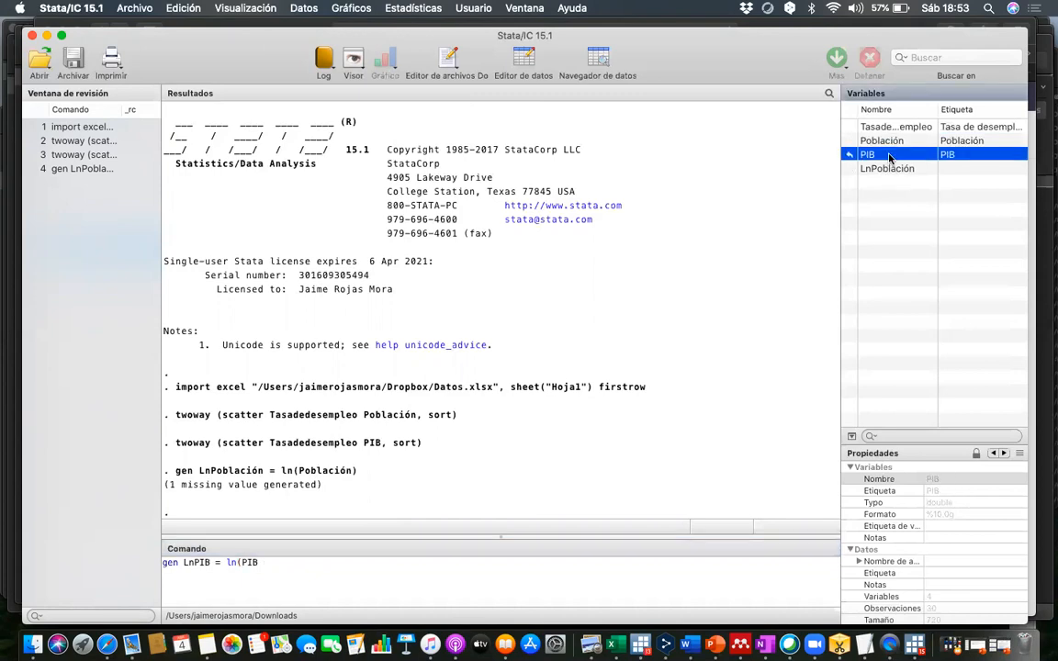
{"action": "type", "text": ")"}
{"action": "key", "text": "Return"}
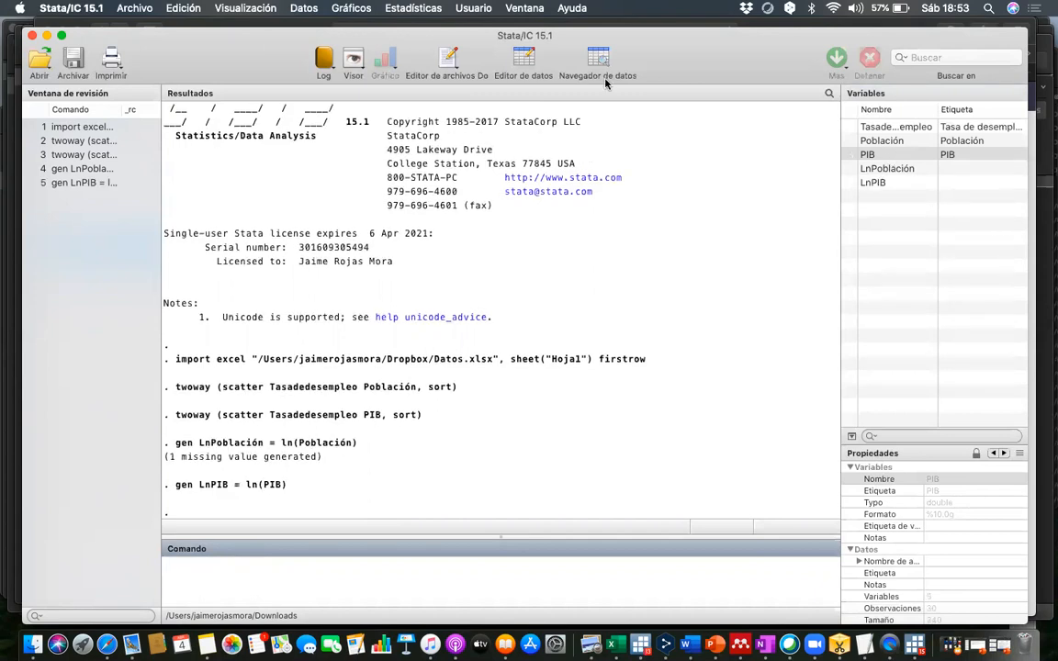
{"action": "left_click", "coordinate": [518, 62]}
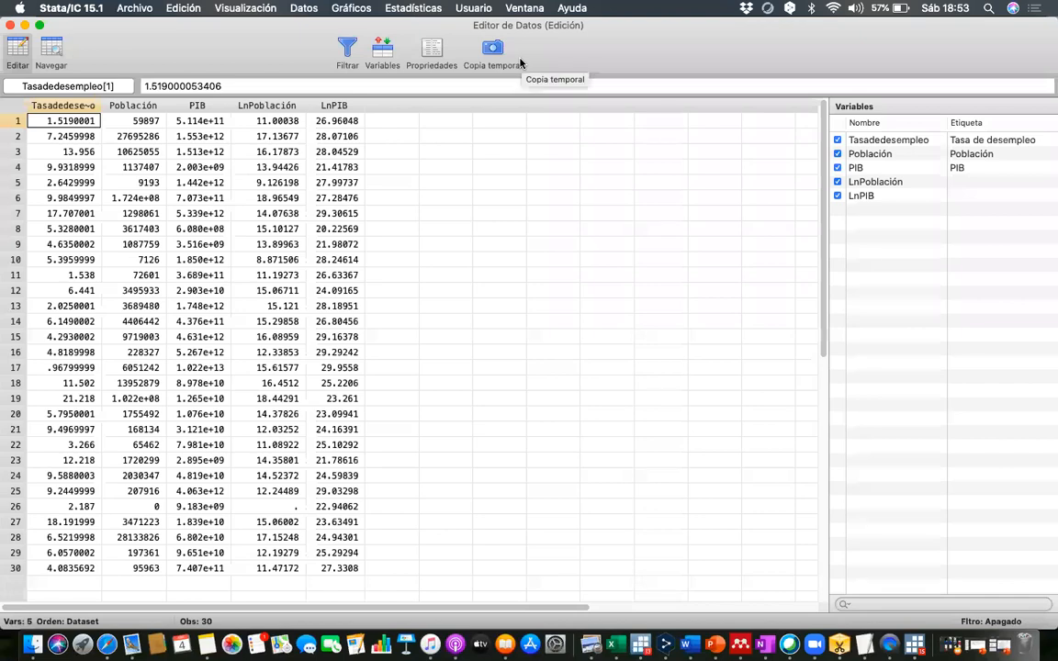
{"action": "left_click", "coordinate": [11, 25]}
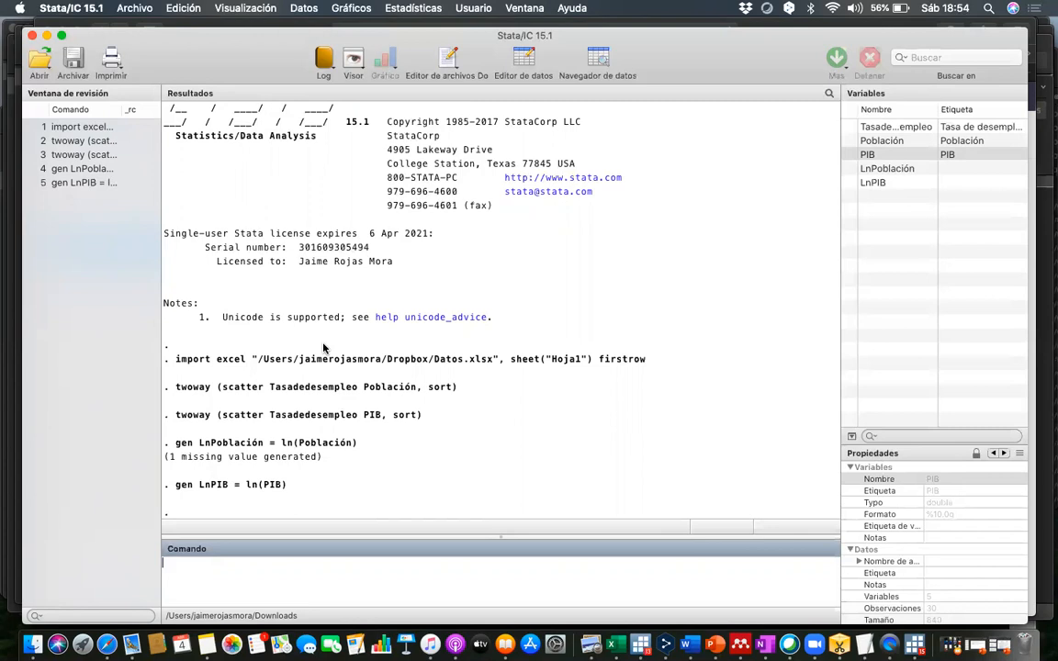
- Deactivate the Gráfico 2 definition in the two-way graph settings
{"action": "left_click", "coordinate": [351, 8]}
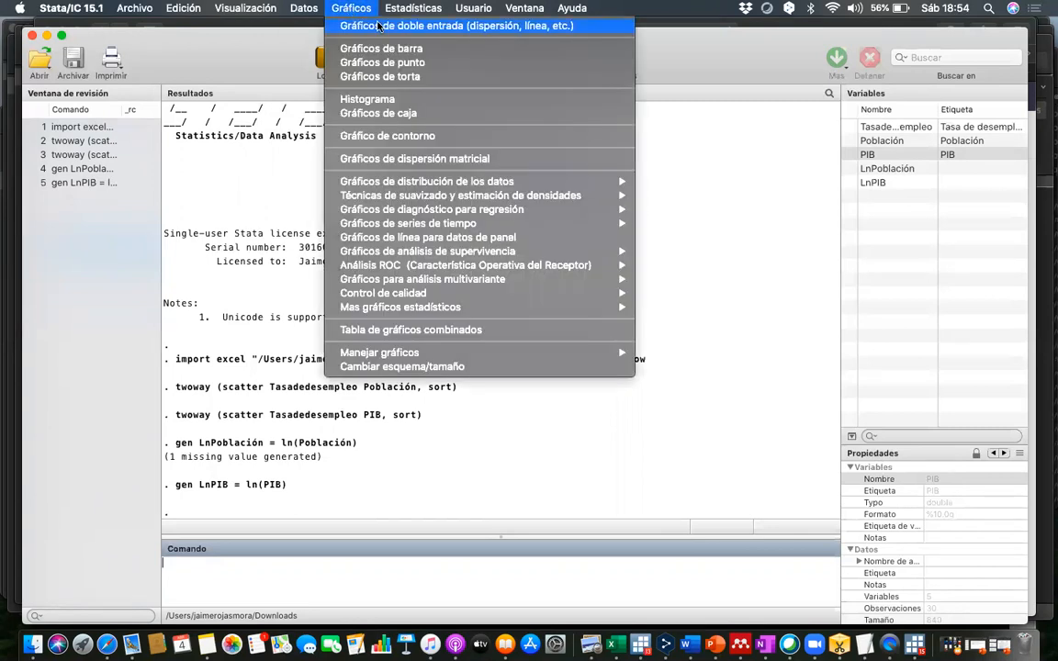
{"action": "left_click", "coordinate": [377, 27]}
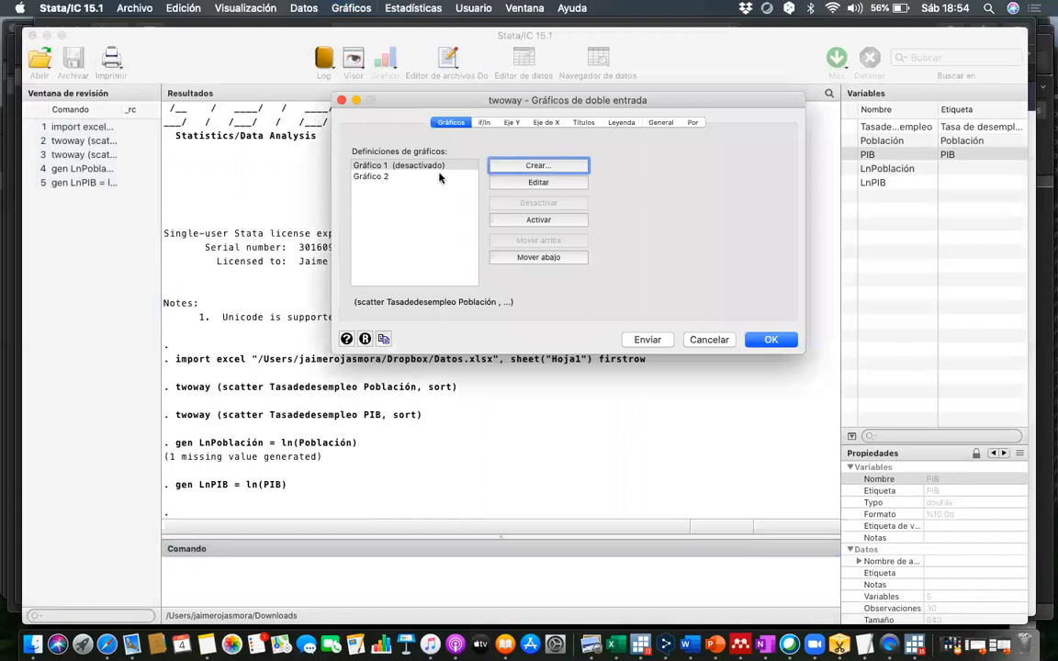
{"action": "left_click", "coordinate": [439, 177]}
{"action": "left_click", "coordinate": [516, 203]}
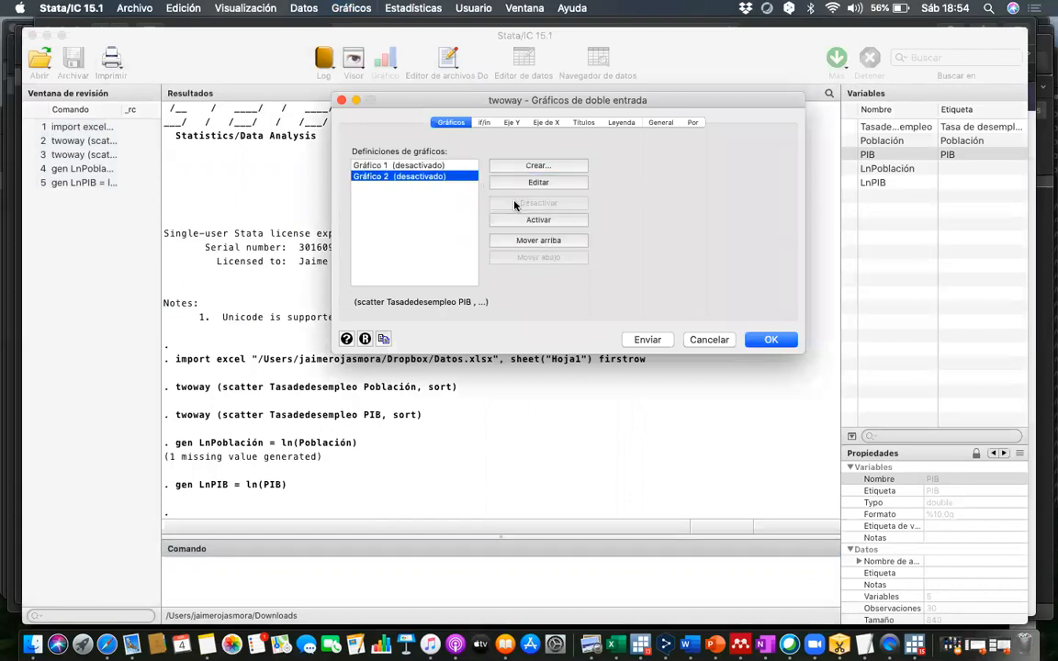
- Create a basic scatter plot with Tasadedesempleo as Y and LnPoblación as X, sorted by the X variable, and close the graph after viewing
{"action": "left_click", "coordinate": [555, 165]}
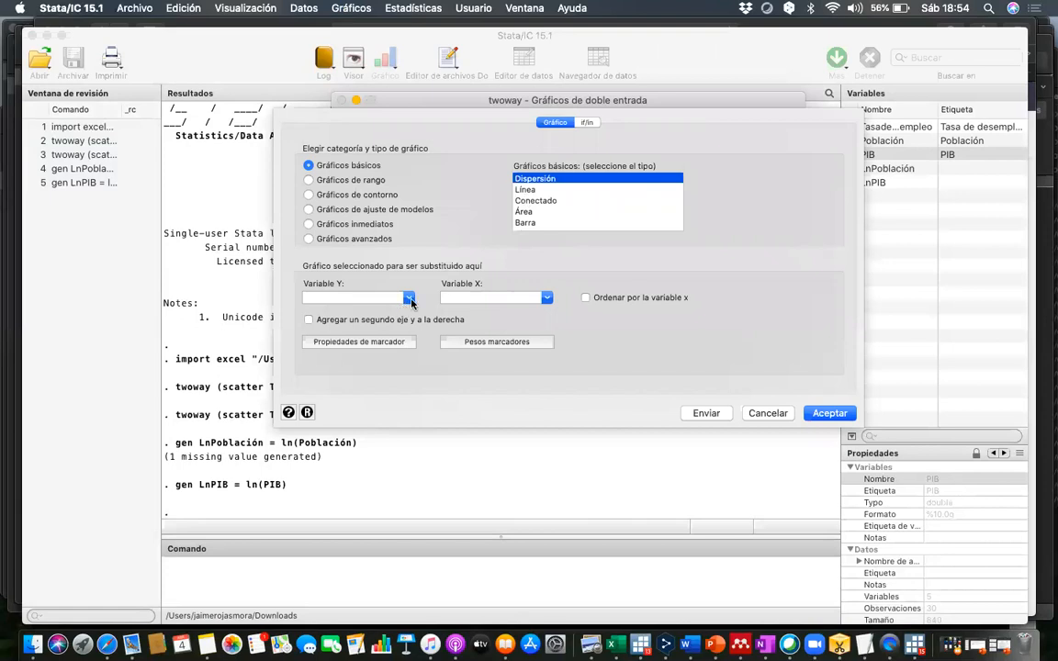
{"action": "left_click", "coordinate": [368, 298]}
{"action": "left_click", "coordinate": [382, 316]}
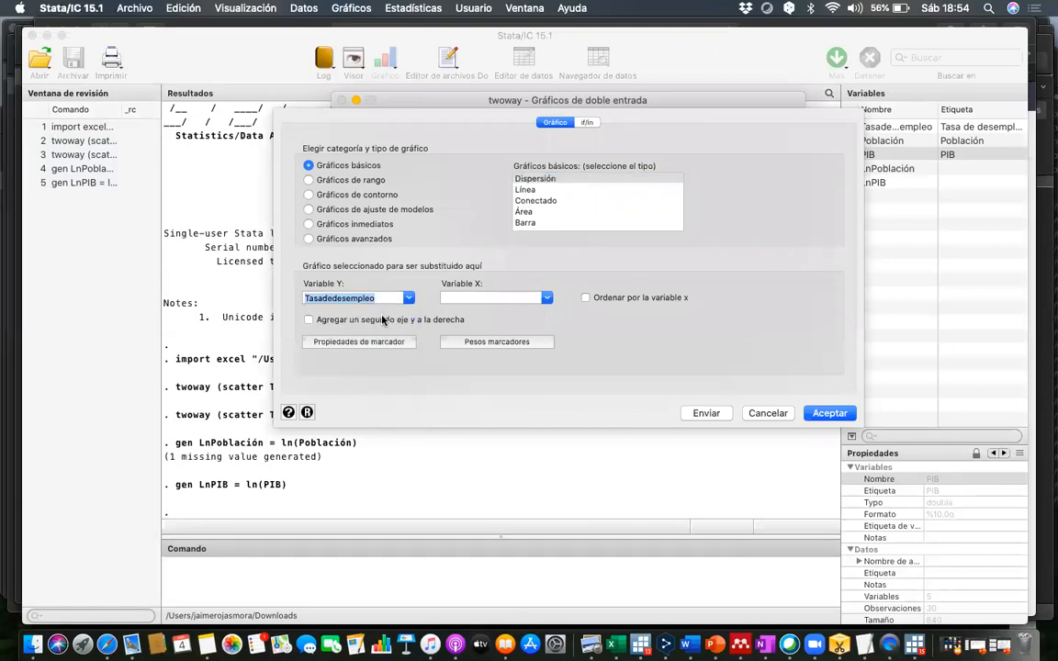
{"action": "left_click", "coordinate": [546, 297]}
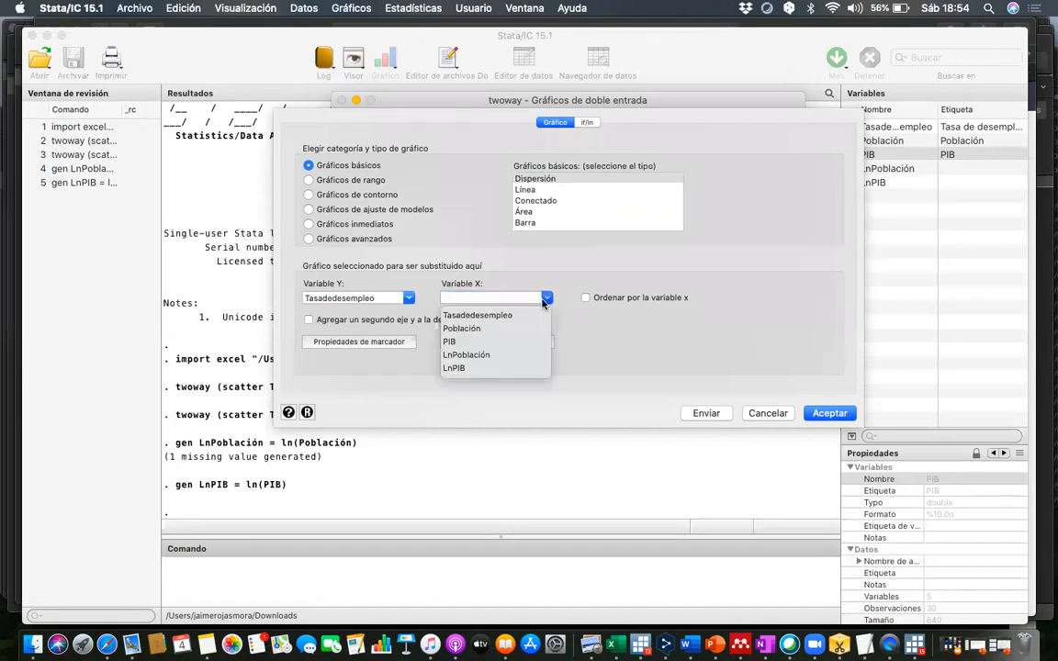
{"action": "left_click", "coordinate": [478, 356]}
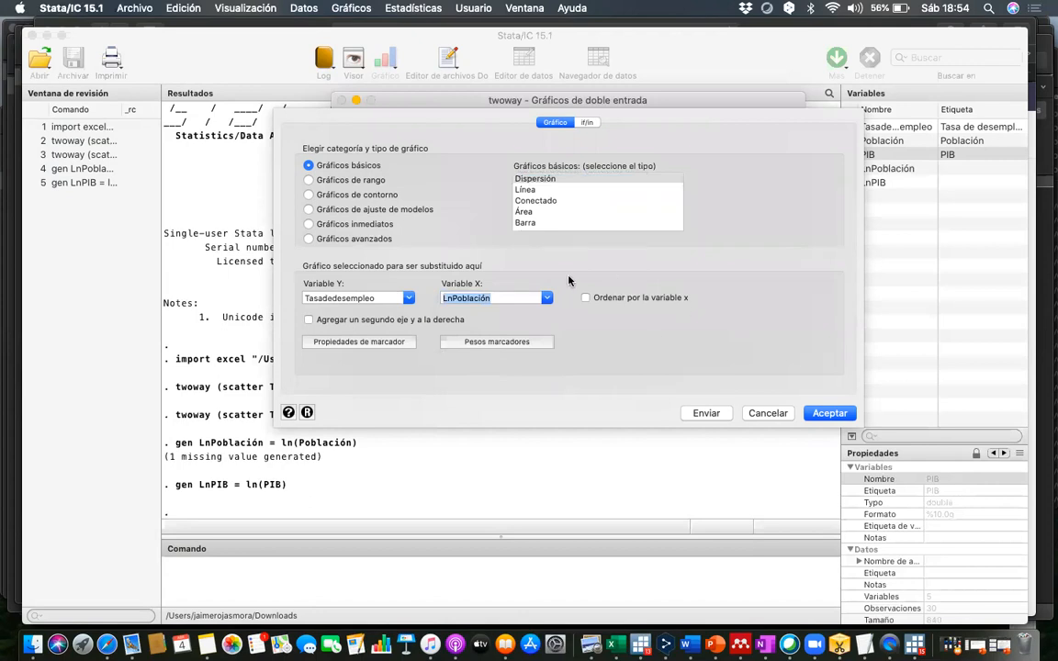
{"action": "left_click", "coordinate": [585, 297]}
{"action": "left_click", "coordinate": [827, 412]}
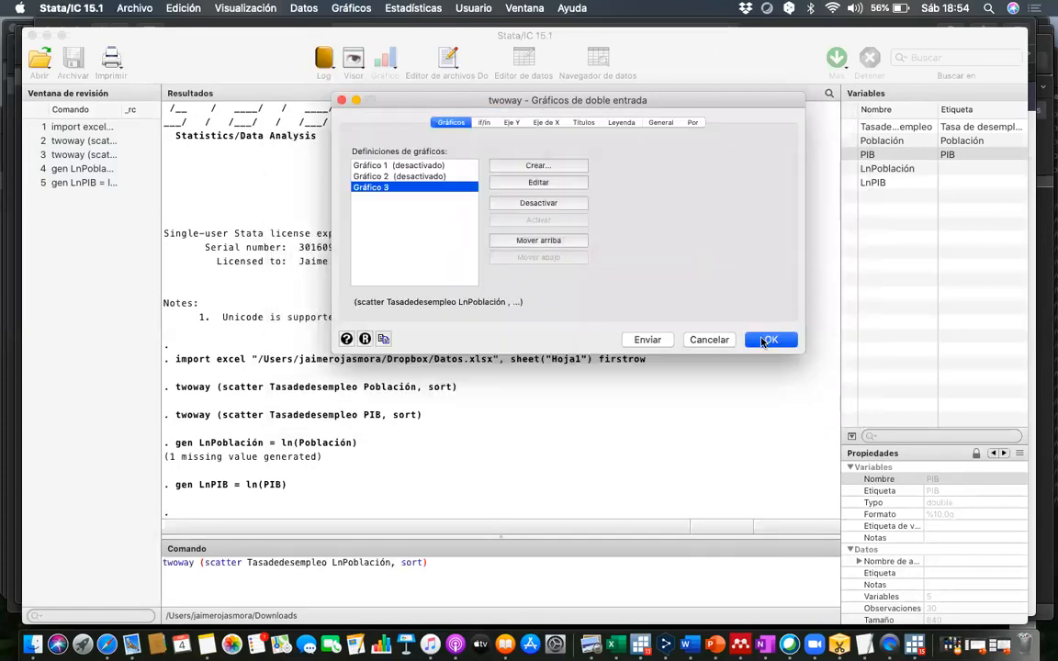
{"action": "left_click", "coordinate": [768, 340]}
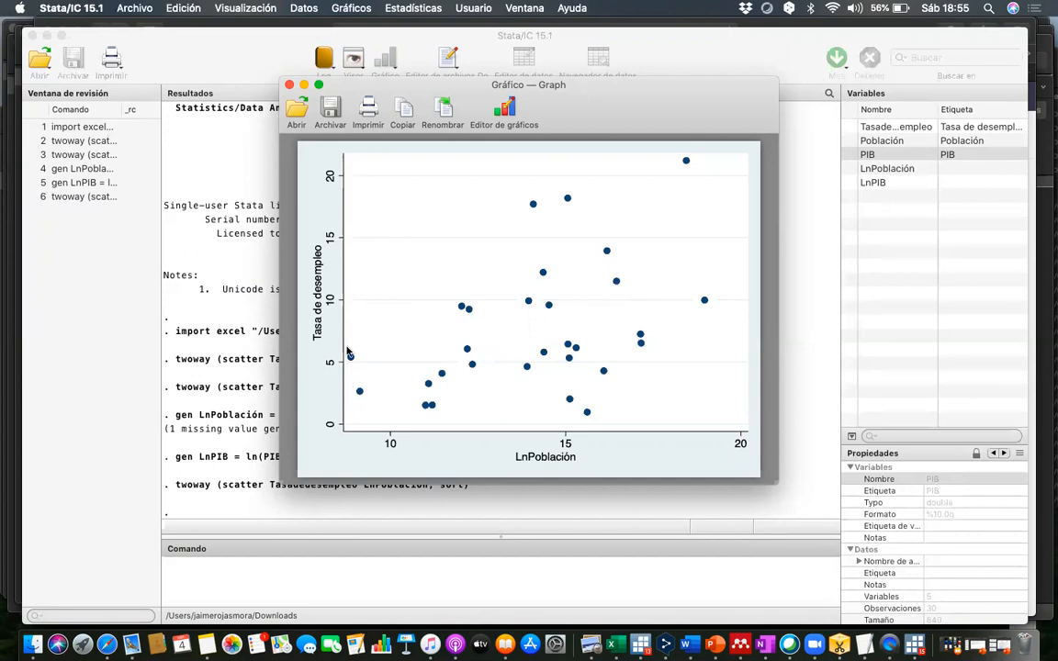
{"action": "left_click", "coordinate": [290, 85]}
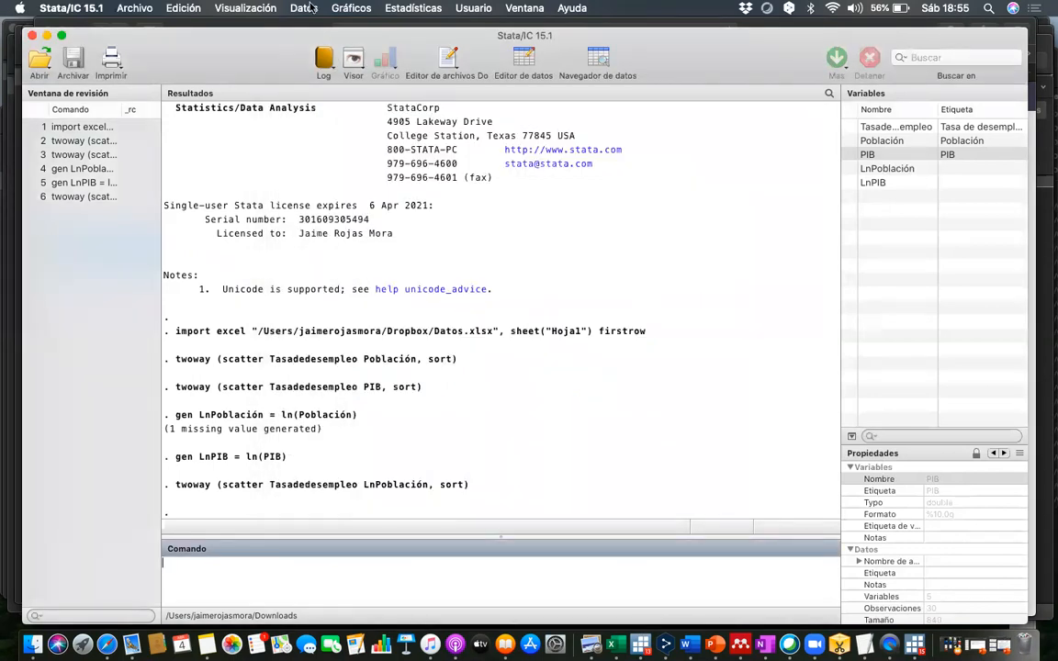
- Draw a scatter plot matrix of Tasadedesempleo, LnPoblación and LnPIB, and close the graph after viewing it
{"action": "left_click", "coordinate": [344, 8]}
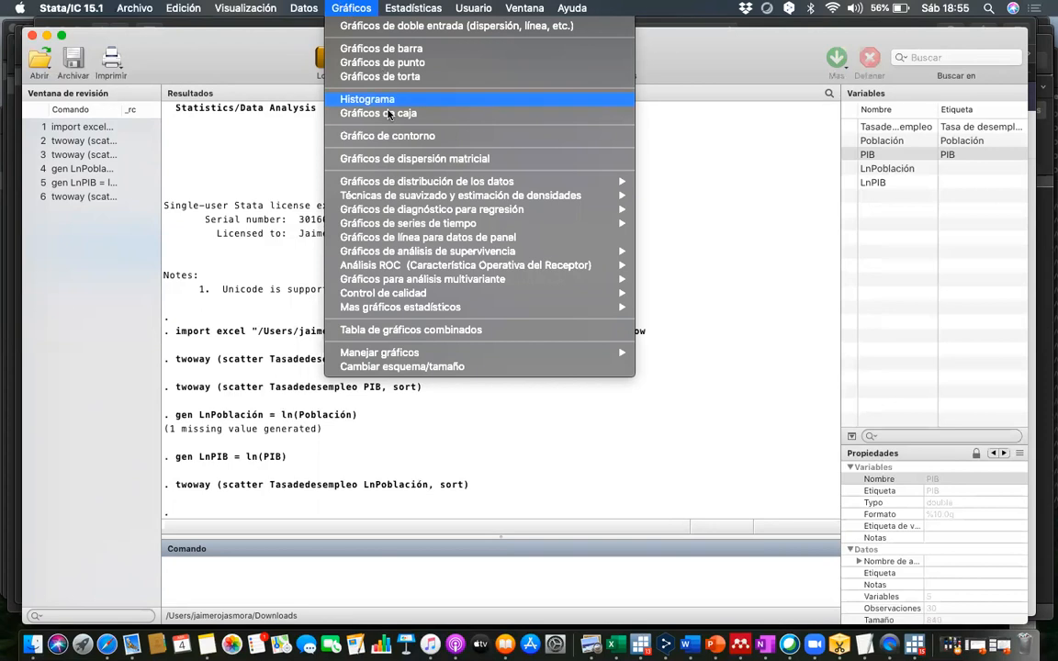
{"action": "left_click", "coordinate": [411, 161]}
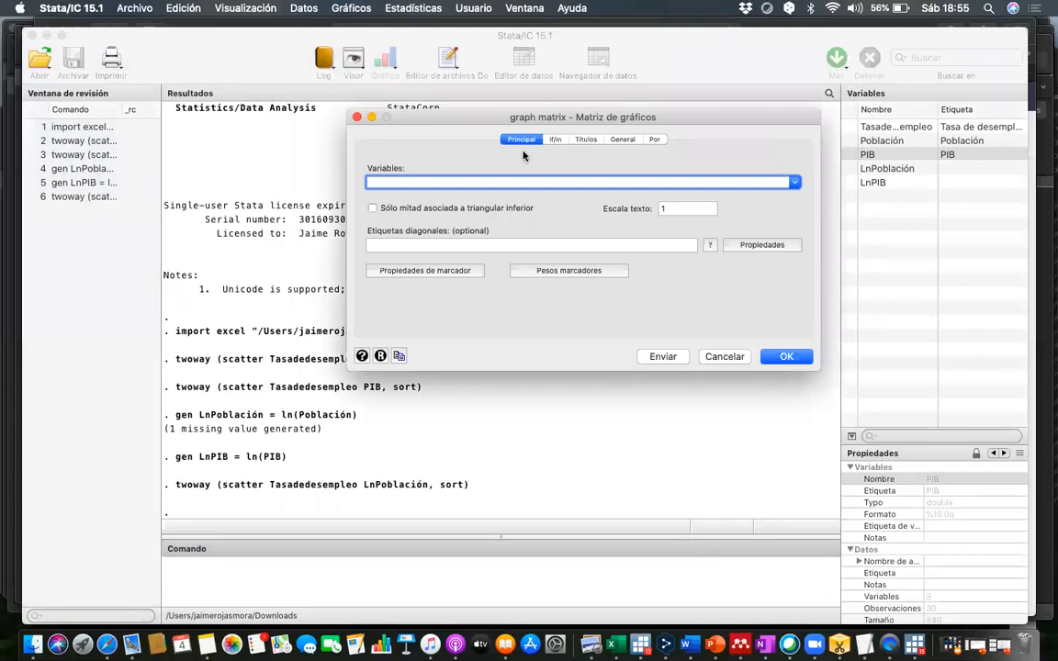
{"action": "left_click", "coordinate": [794, 182]}
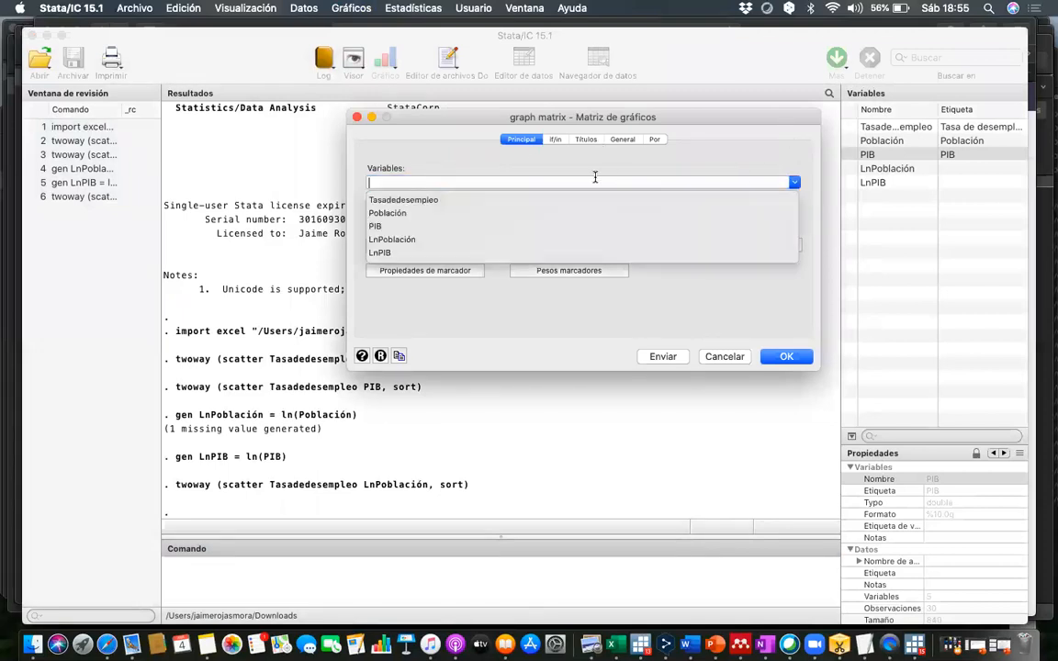
{"action": "left_click", "coordinate": [417, 199]}
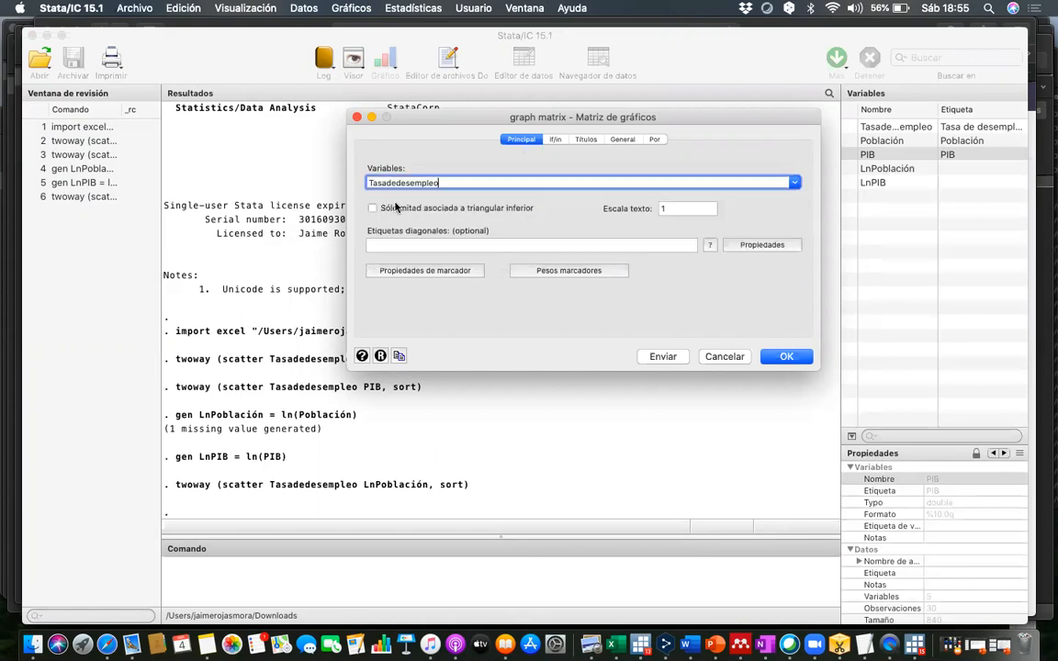
{"action": "left_click", "coordinate": [795, 182]}
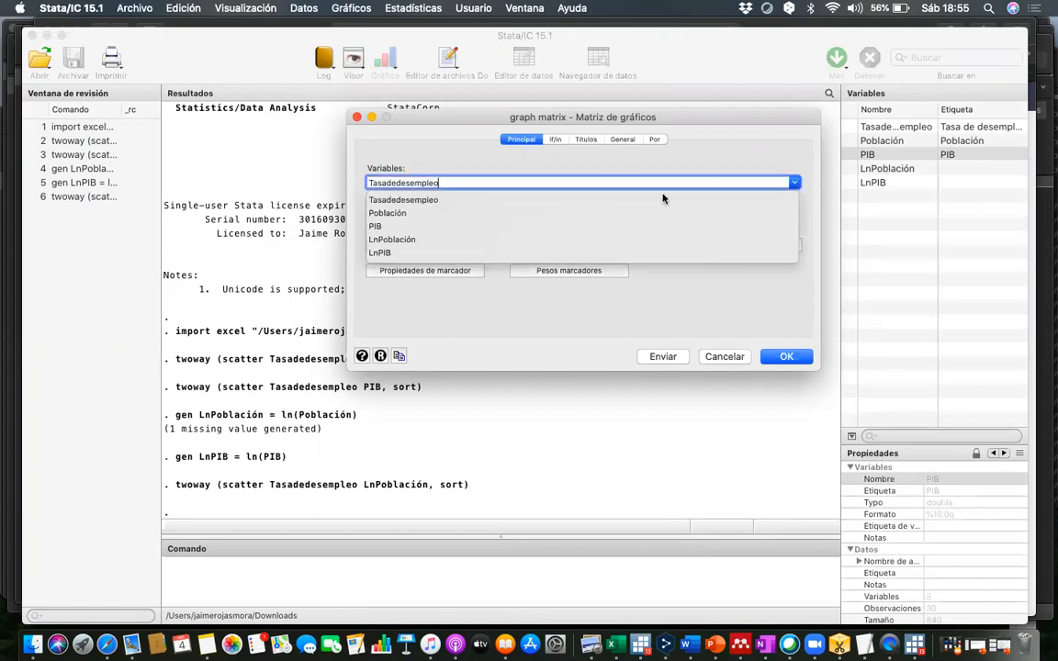
{"action": "left_click", "coordinate": [394, 240]}
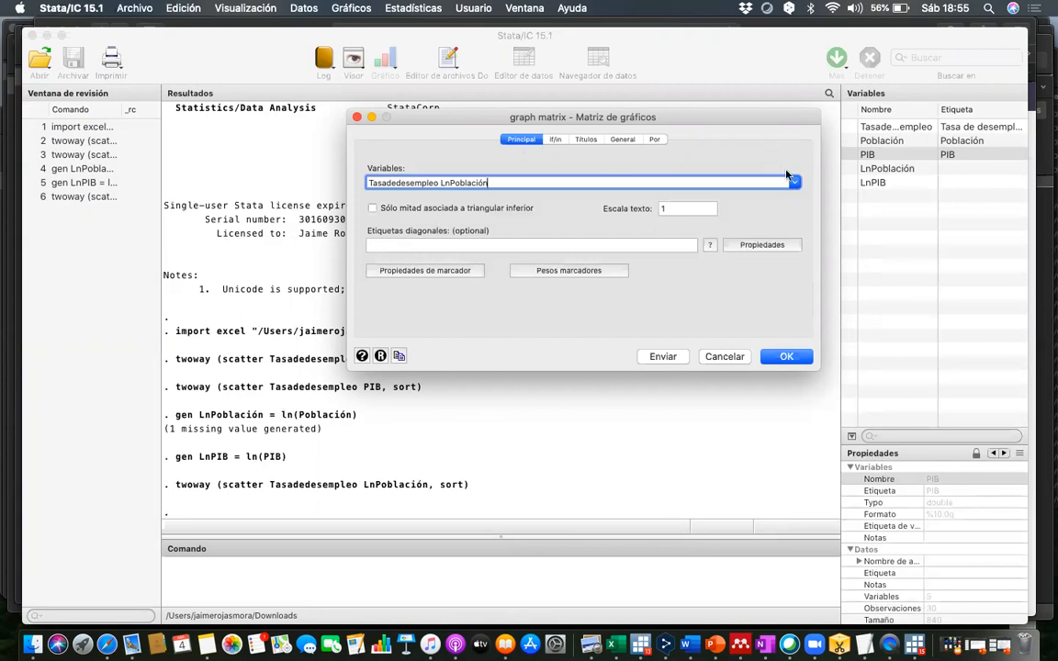
{"action": "left_click", "coordinate": [795, 182]}
{"action": "left_click", "coordinate": [381, 253]}
{"action": "left_click", "coordinate": [786, 357]}
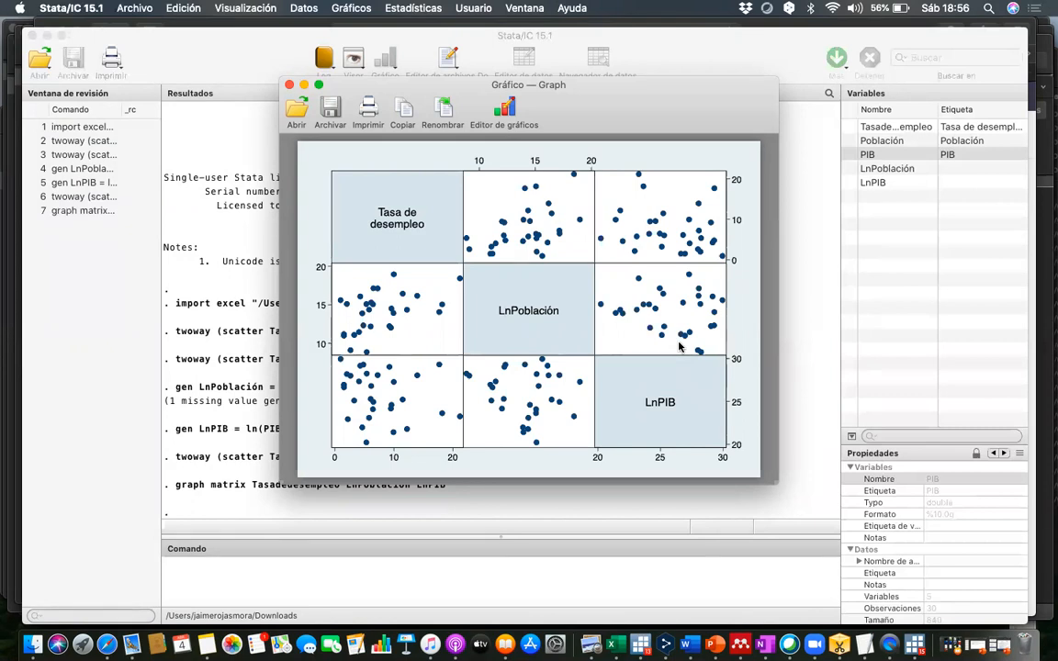
{"action": "left_click", "coordinate": [289, 85]}
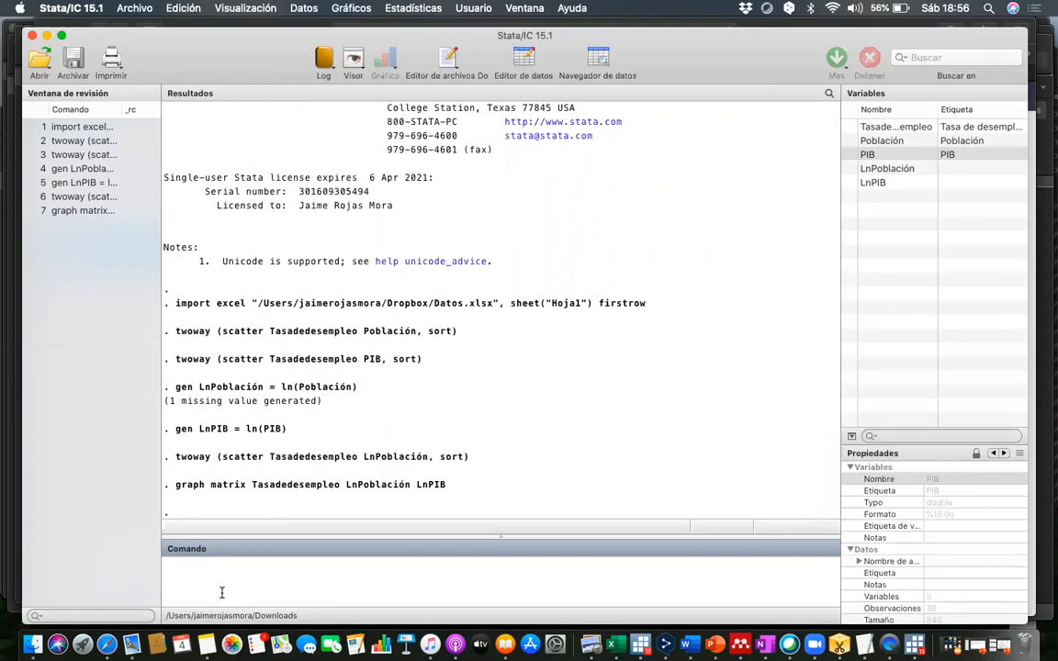
- Run a linear regression of Tasadedesempleo on LnPoblación and LnPIB with the command reg Tasadedesempleo LnPoblación LnPIB
{"action": "type", "text": "reg Tasadedesempleo"}
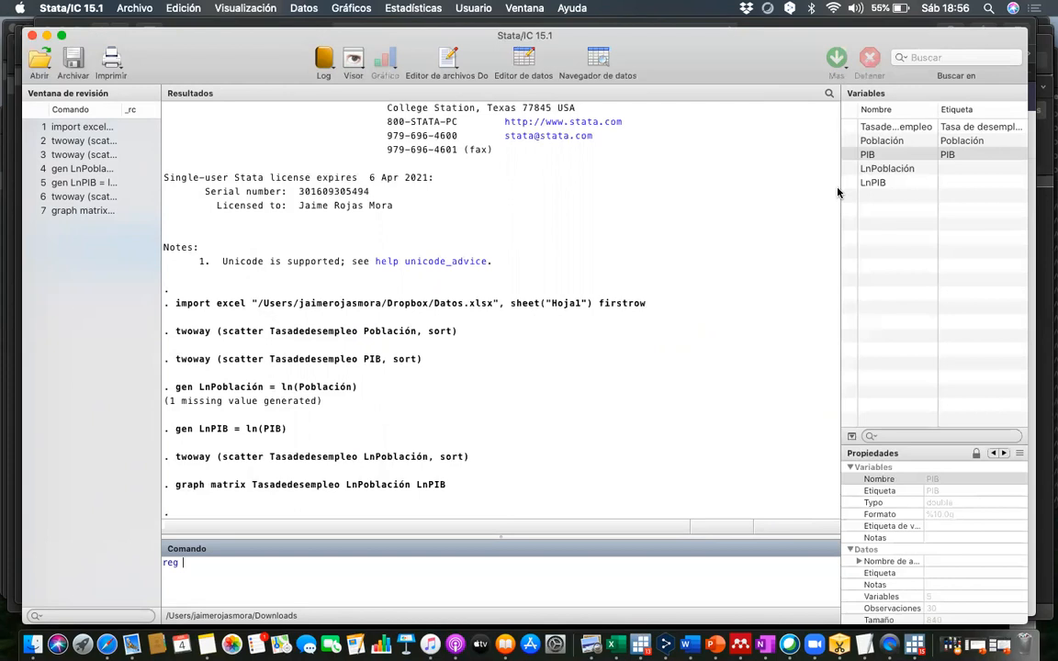
{"action": "double_click", "coordinate": [890, 127]}
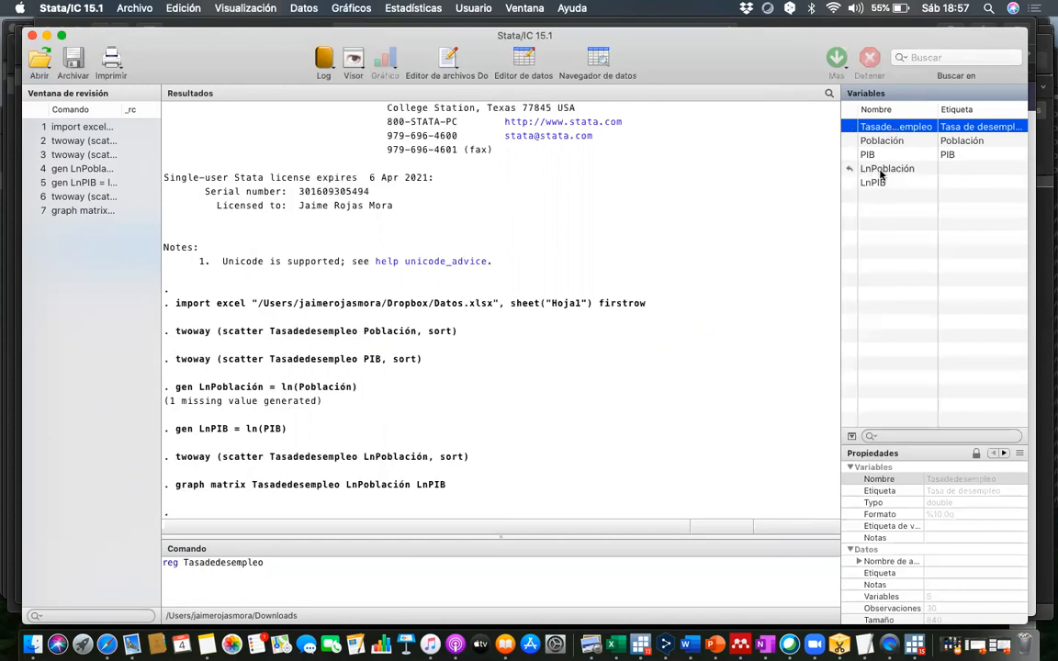
{"action": "double_click", "coordinate": [879, 172]}
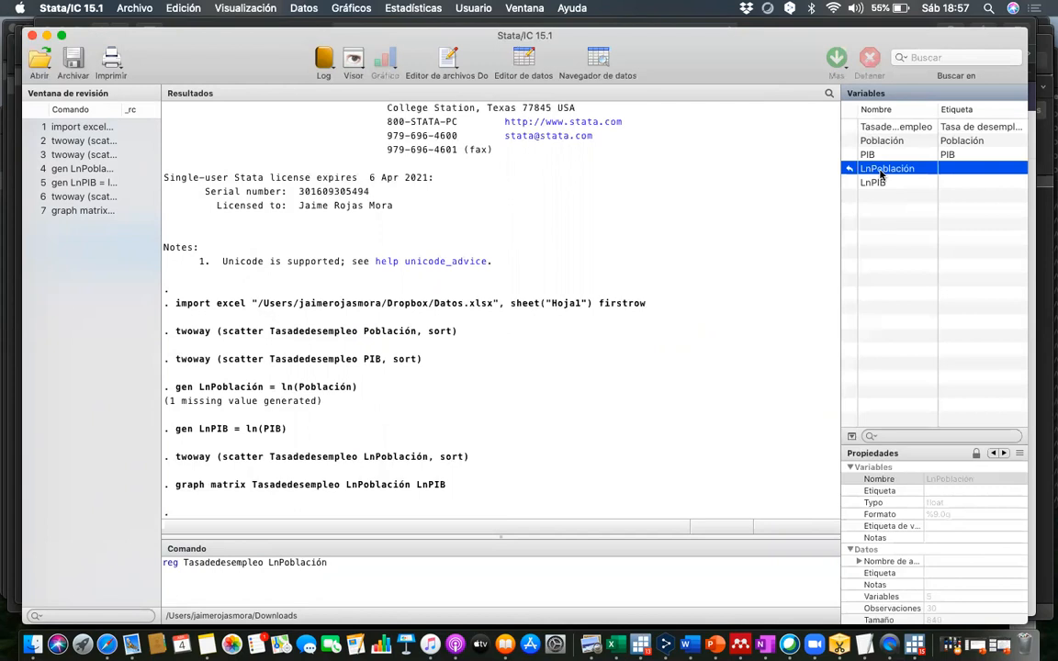
{"action": "double_click", "coordinate": [892, 184]}
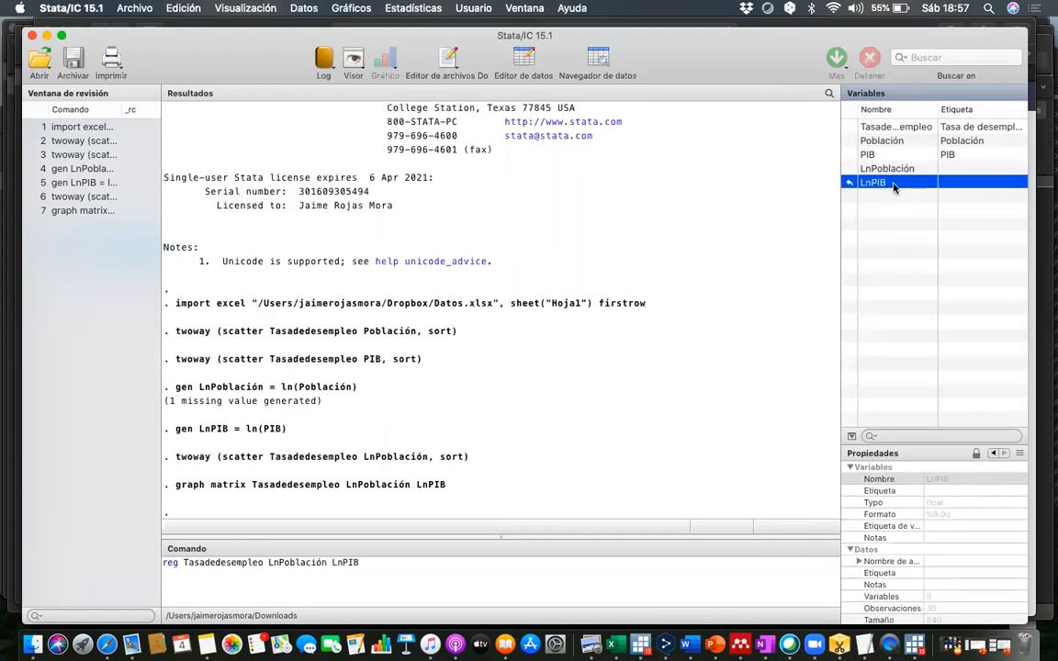
{"action": "key", "text": "Return"}
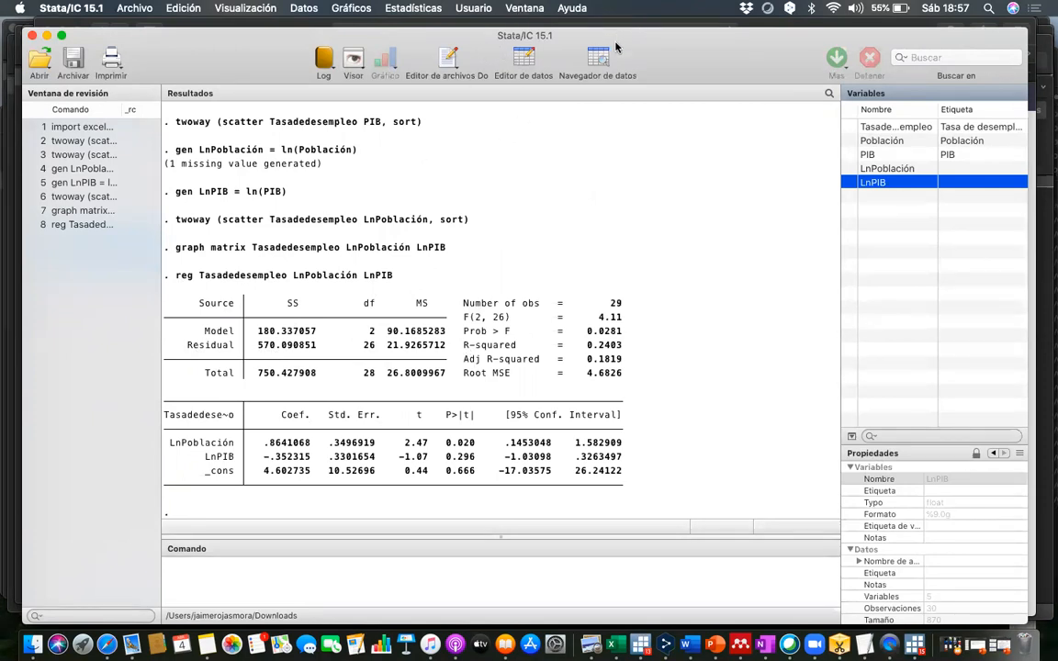
- Add the Zoom text annotation "Interpretación de Varianza" above the variance table of the regression output
{"action": "left_click", "coordinate": [326, 117]}
{"action": "left_click", "coordinate": [440, 295]}
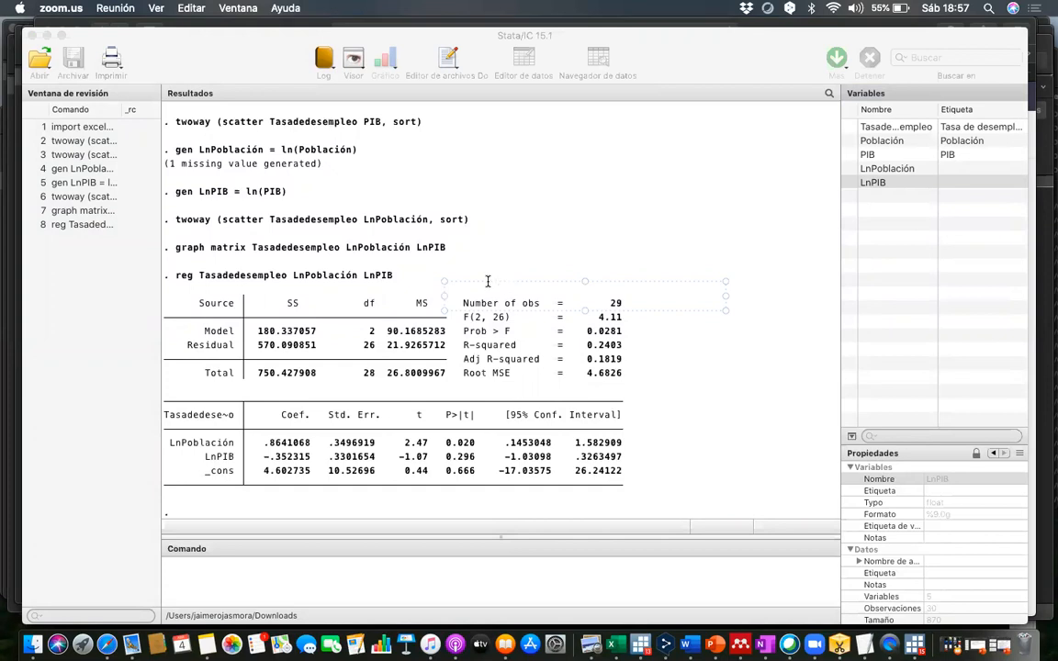
{"action": "mouse_move", "coordinate": [488, 281]}
{"action": "left_mouse_down"}
{"action": "mouse_move", "coordinate": [262, 289]}
{"action": "mouse_move", "coordinate": [244, 276]}
{"action": "left_mouse_up"}
{"action": "type", "text": "lnterp"}
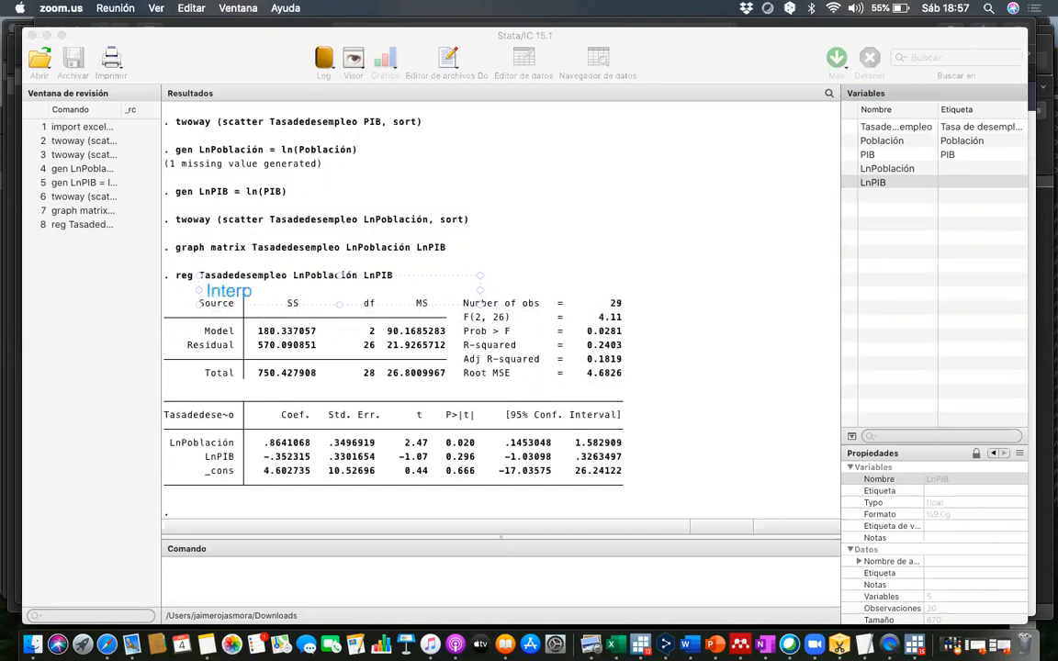
{"action": "type", "text": "retación de"}
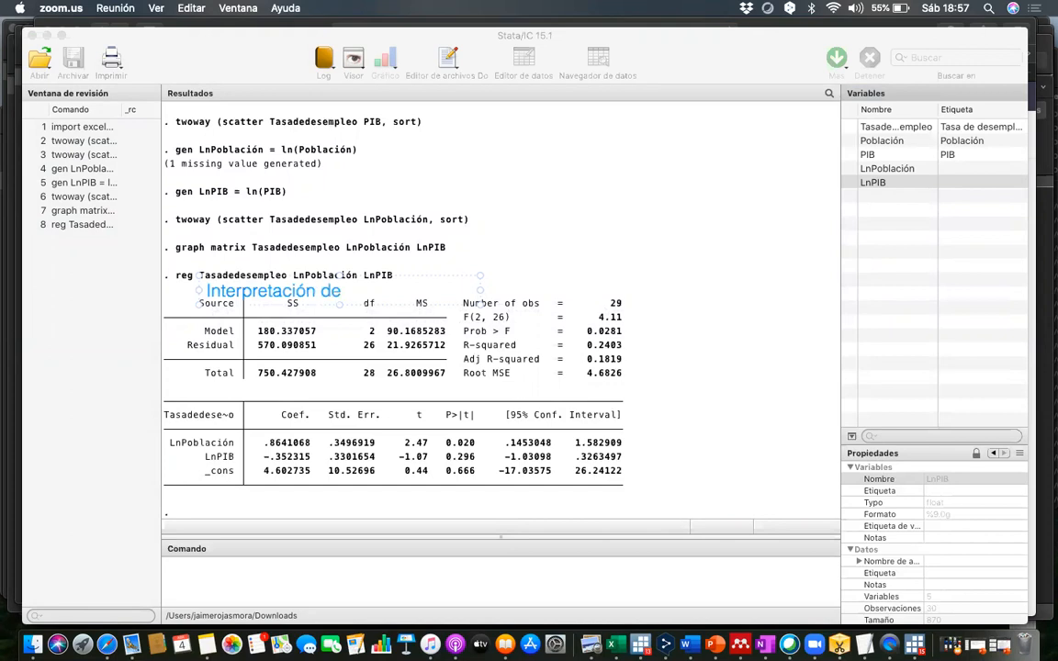
{"action": "type", "text": " Varianza"}
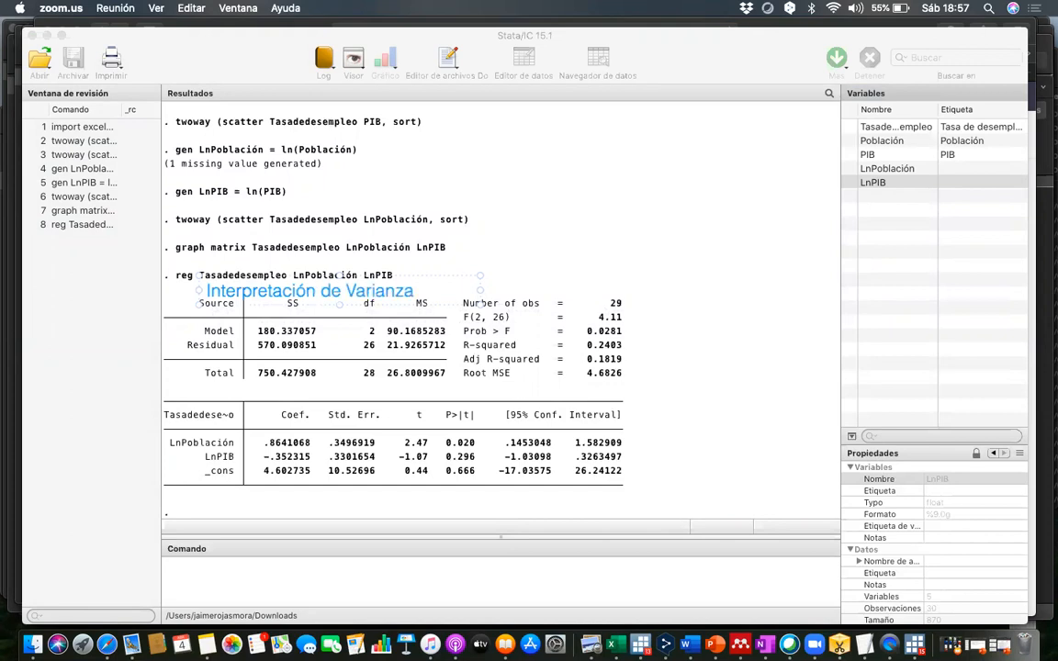
{"action": "left_click", "coordinate": [486, 255]}
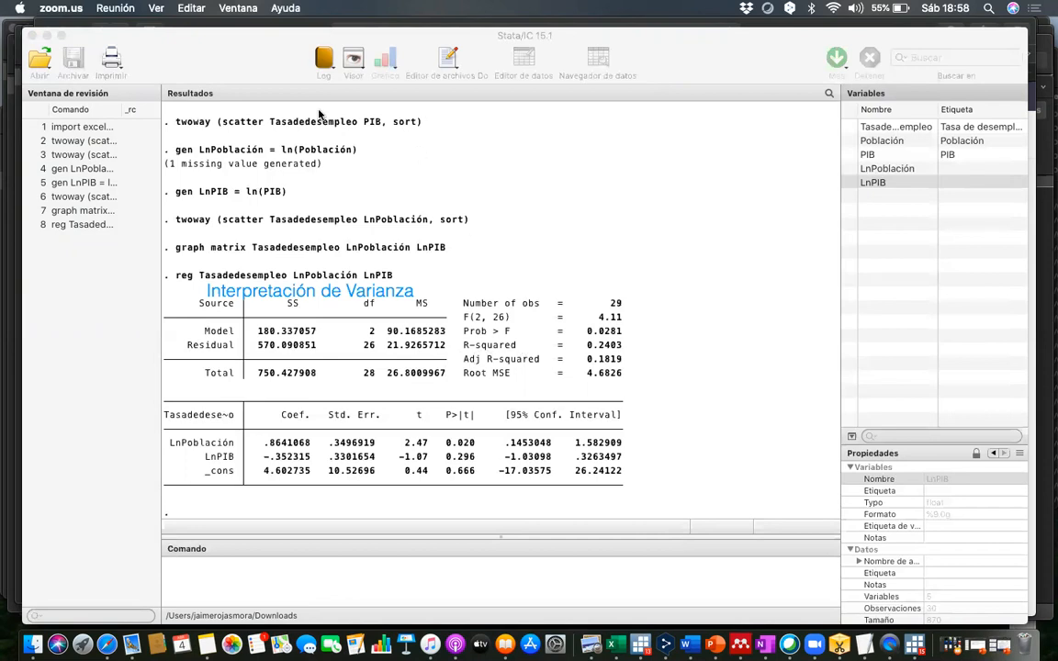
- Add the text annotation "R2= 24%" beside the R-squared row of the regression output
{"action": "left_click", "coordinate": [628, 334]}
{"action": "type", "text": "r"}
{"action": "key", "text": "BackSpace"}
{"action": "type", "text": "R2="}
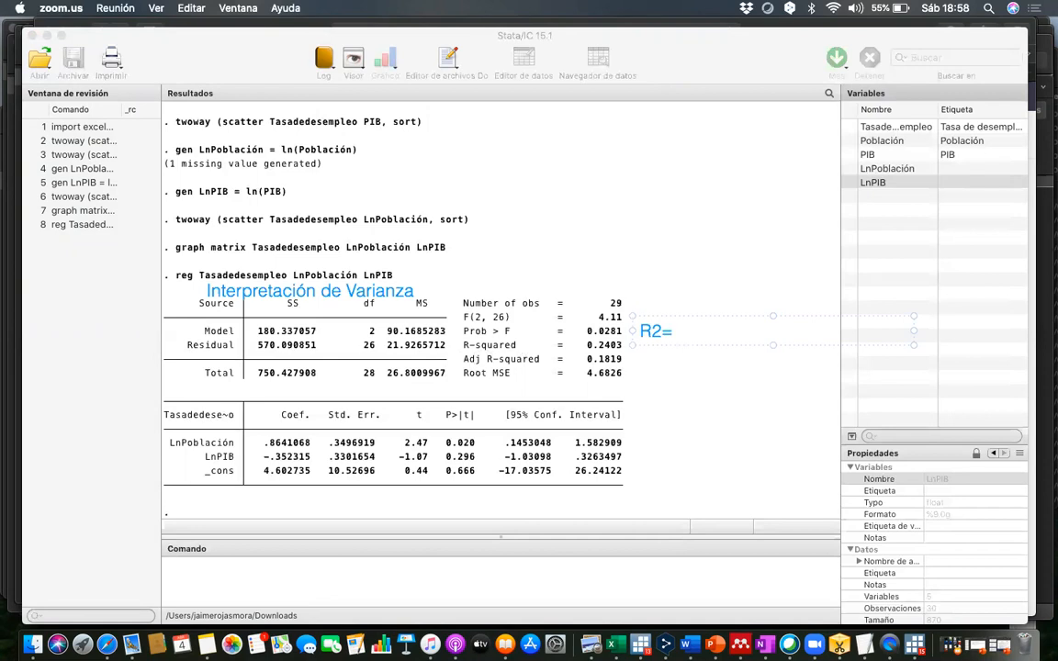
{"action": "type", "text": " 24%"}
{"action": "left_click", "coordinate": [659, 379]}
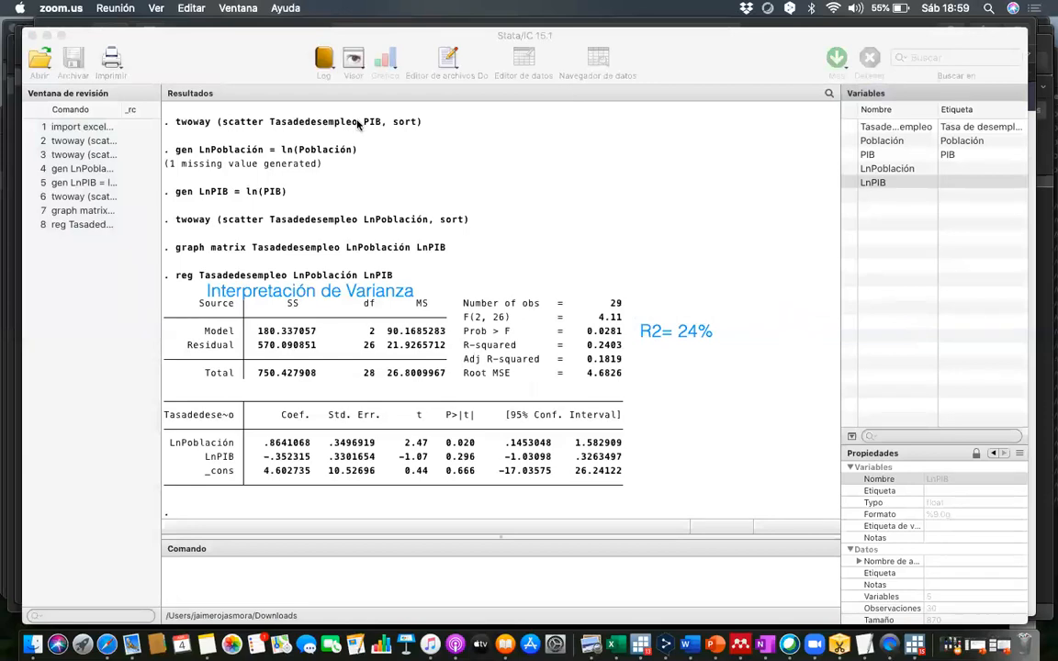
- Add the text annotation "Error Modelo: 4.68" beside the Root MSE row, below the R2 note
{"action": "left_click", "coordinate": [639, 359]}
{"action": "type", "text": "Error Modelo"}
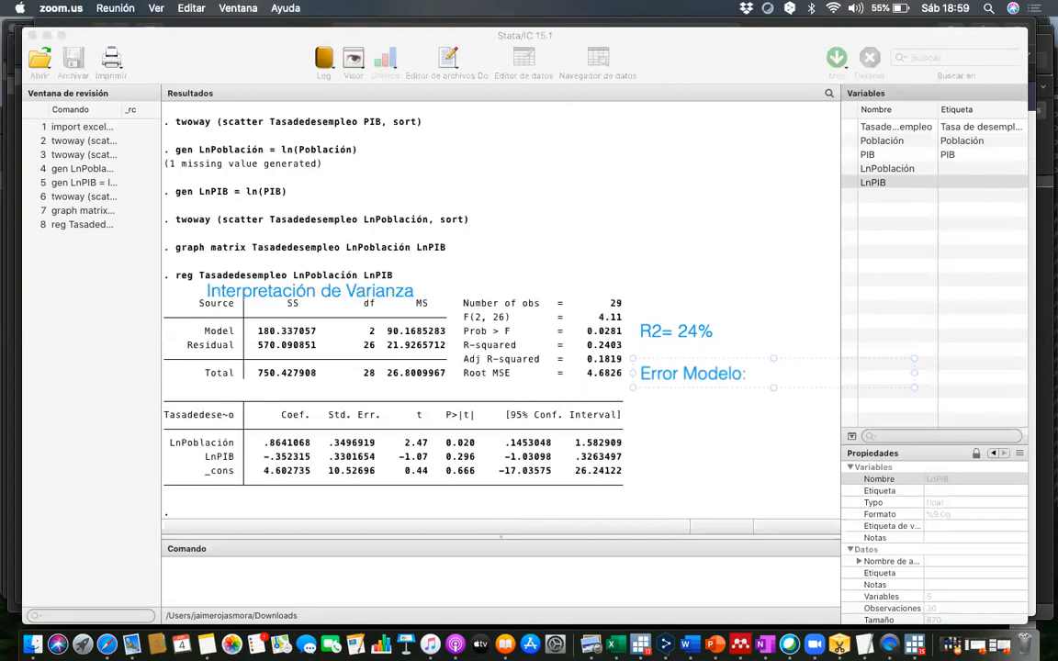
{"action": "type", "text": ": 4.68"}
{"action": "left_click", "coordinate": [661, 463]}
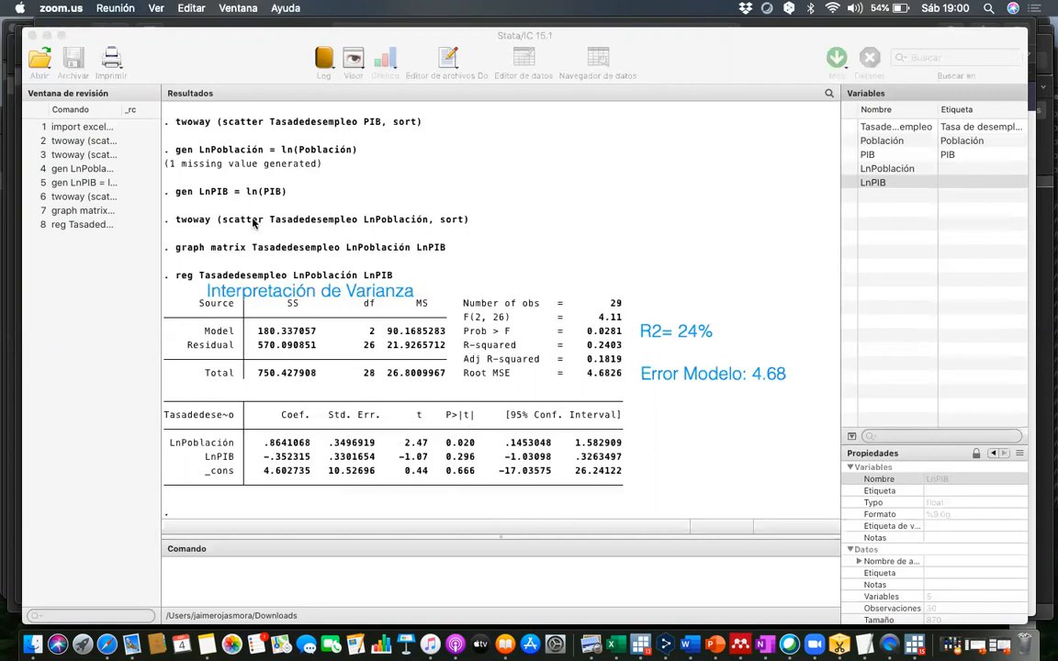
- Start a text annotation reading "P. value" near the P>|t| column and move it just above the coefficient table
{"action": "left_click", "coordinate": [470, 414]}
{"action": "type", "text": "p"}
{"action": "key", "text": "BackSpace"}
{"action": "type", "text": "P. valu"}
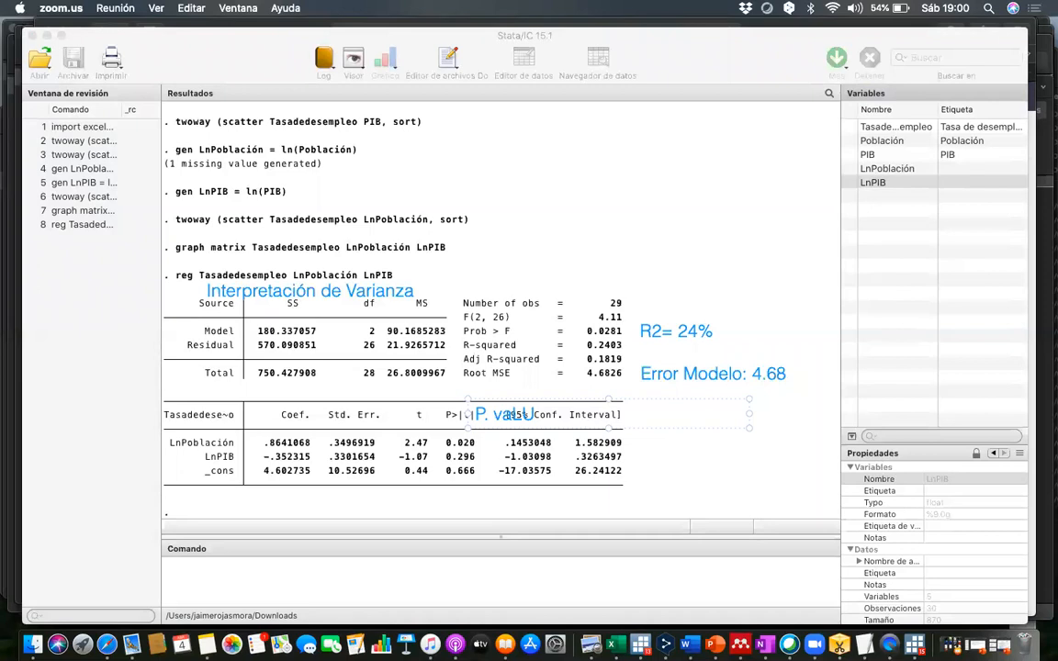
{"action": "key", "text": "BackSpace"}
{"action": "key", "text": "BackSpace"}
{"action": "type", "text": "lue"}
{"action": "left_click_drag", "start_coordinate": [551, 400], "coordinate": [514, 377]}
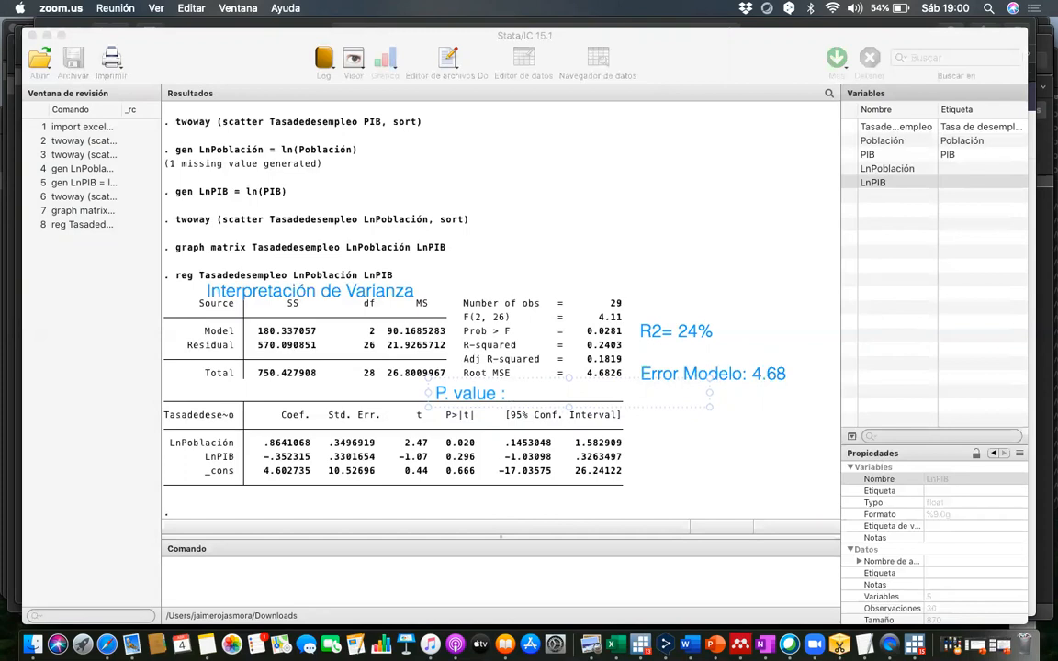
- Complete the P. value annotation with the definition "Probabilidad de que el coeficiete no sea significativo"
{"action": "type", "text": "Probabilidad de"}
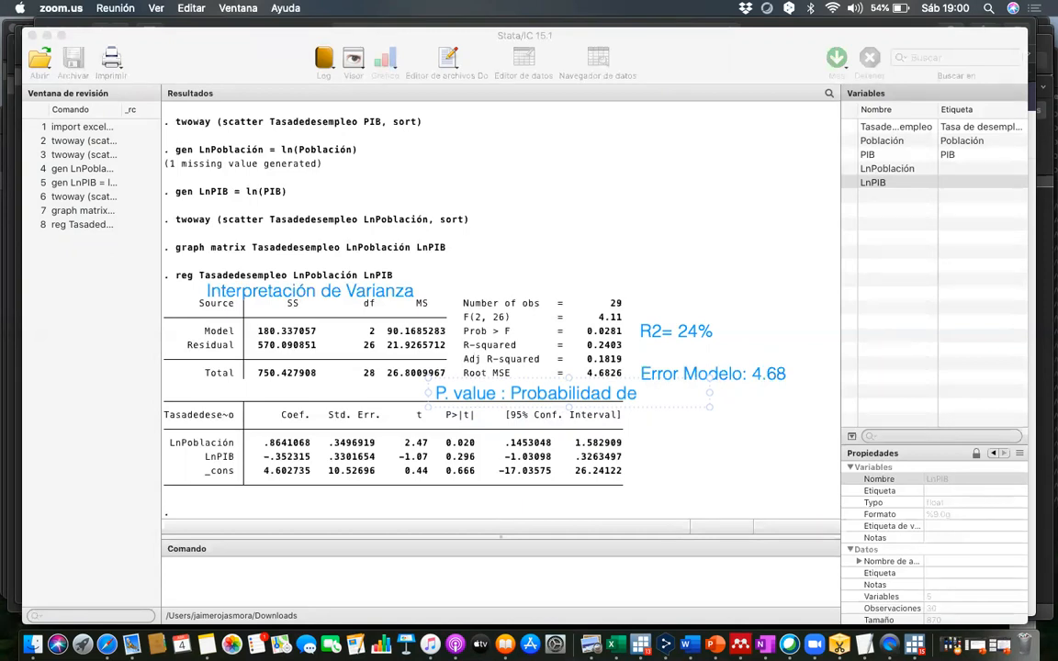
{"action": "type", "text": "que el coeficie"}
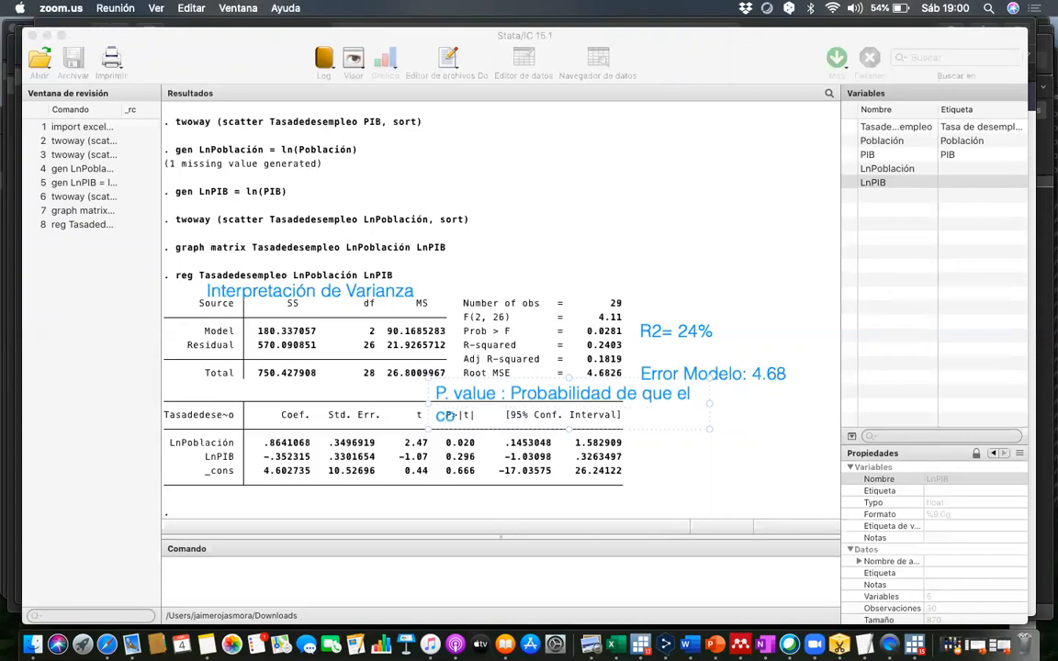
{"action": "type", "text": "te no sea signi"}
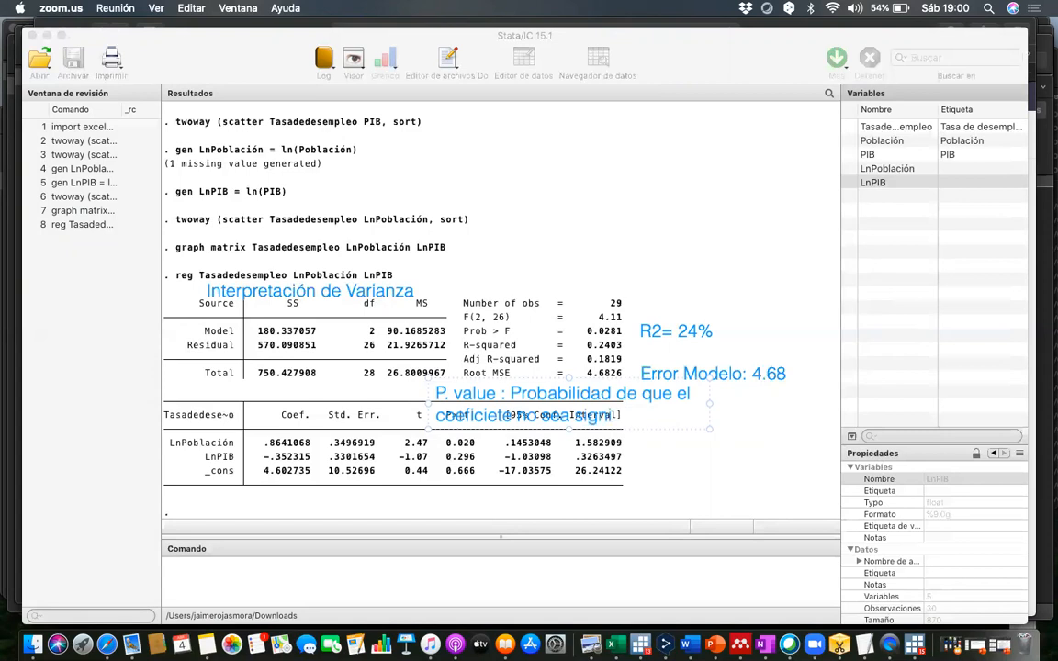
{"action": "type", "text": "ficativo"}
{"action": "left_click_drag", "start_coordinate": [675, 415], "coordinate": [434, 393]}
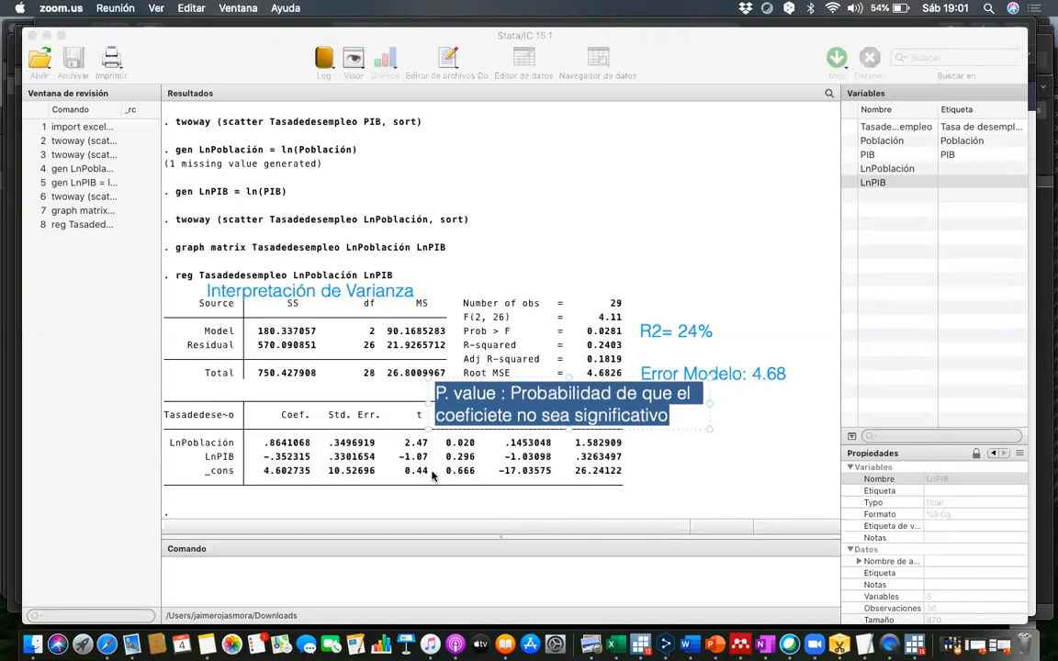
{"action": "left_click", "coordinate": [394, 432]}
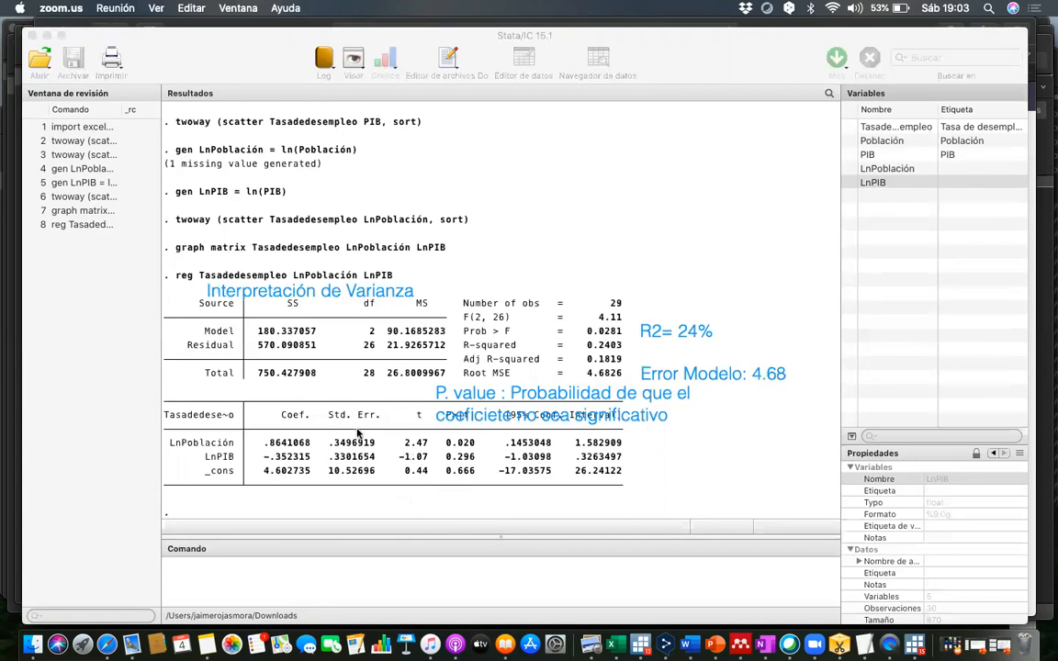
- Return to Stata's command entry and compute the correlation between the two log variables with corr LnPoblación LnPIB
{"action": "left_click", "coordinate": [284, 573]}
{"action": "left_click", "coordinate": [246, 576]}
{"action": "left_click", "coordinate": [183, 585]}
{"action": "left_click", "coordinate": [215, 98]}
{"action": "left_click", "coordinate": [249, 569]}
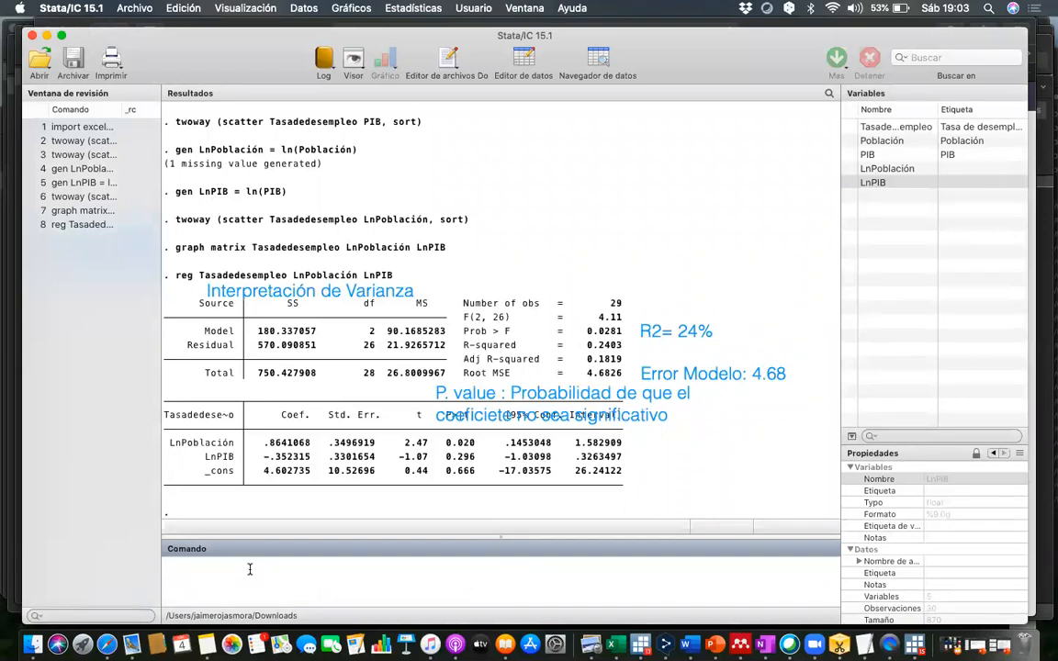
{"action": "type", "text": "corr"}
{"action": "left_click", "coordinate": [887, 171]}
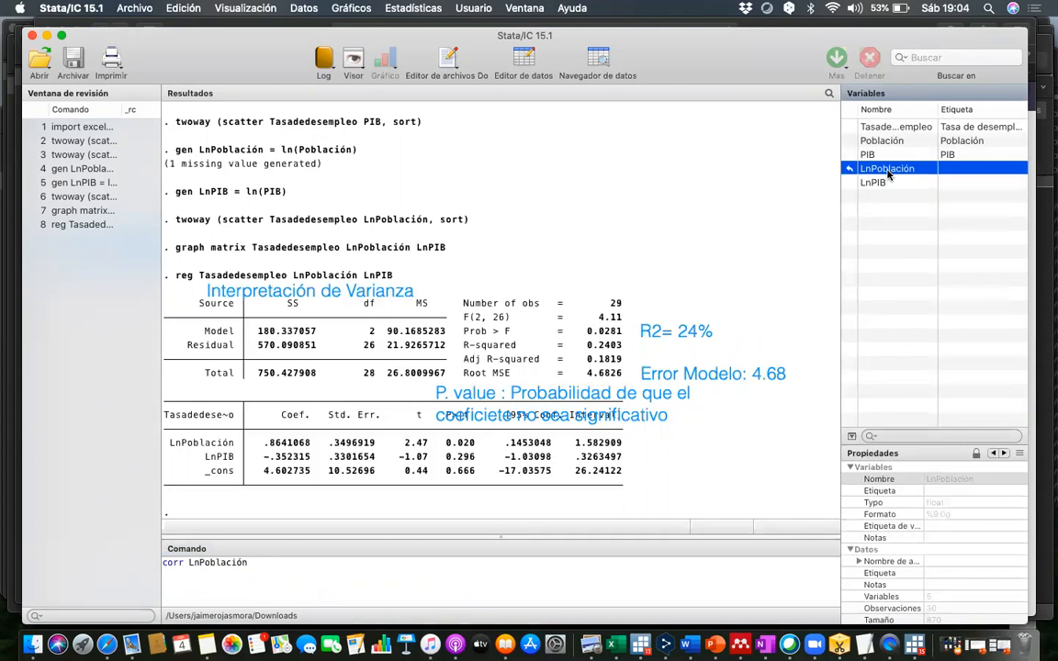
{"action": "left_click", "coordinate": [888, 183]}
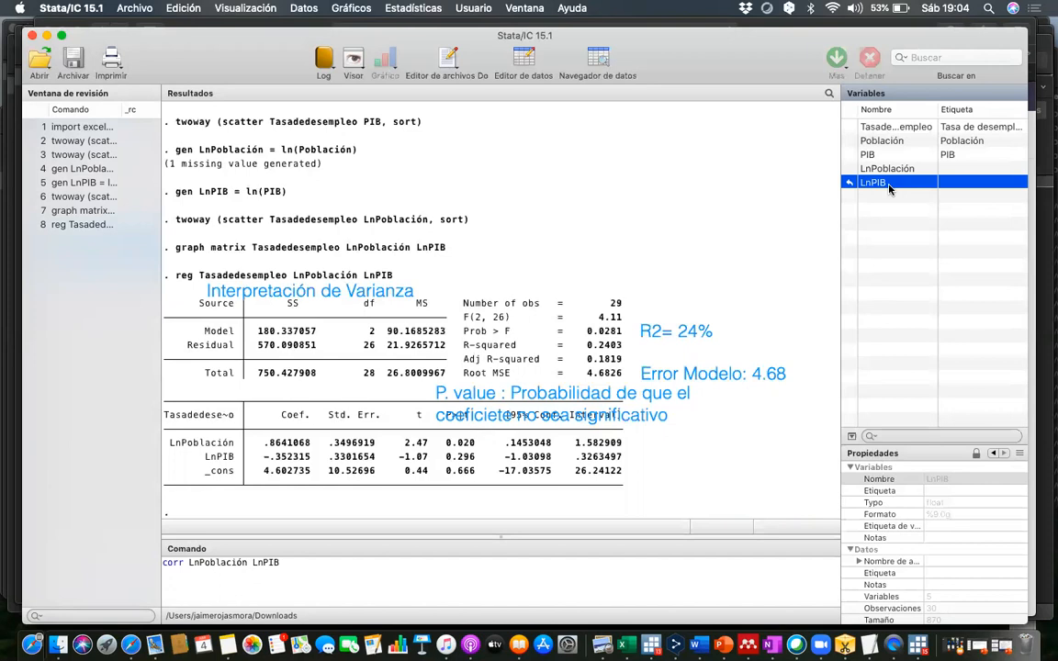
{"action": "key", "text": "Return"}
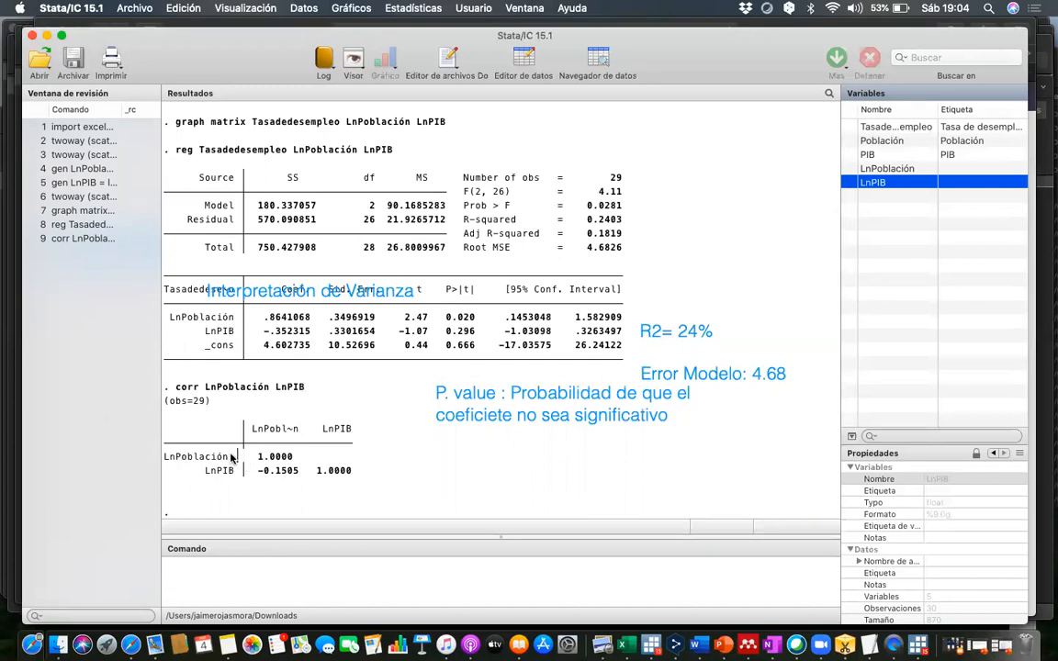
- Examine the correlation matrix, highlighting each variable's correlation with itself and the coefficient between LnPIB and LnPoblación
{"action": "left_click_drag", "start_coordinate": [181, 457], "coordinate": [290, 457]}
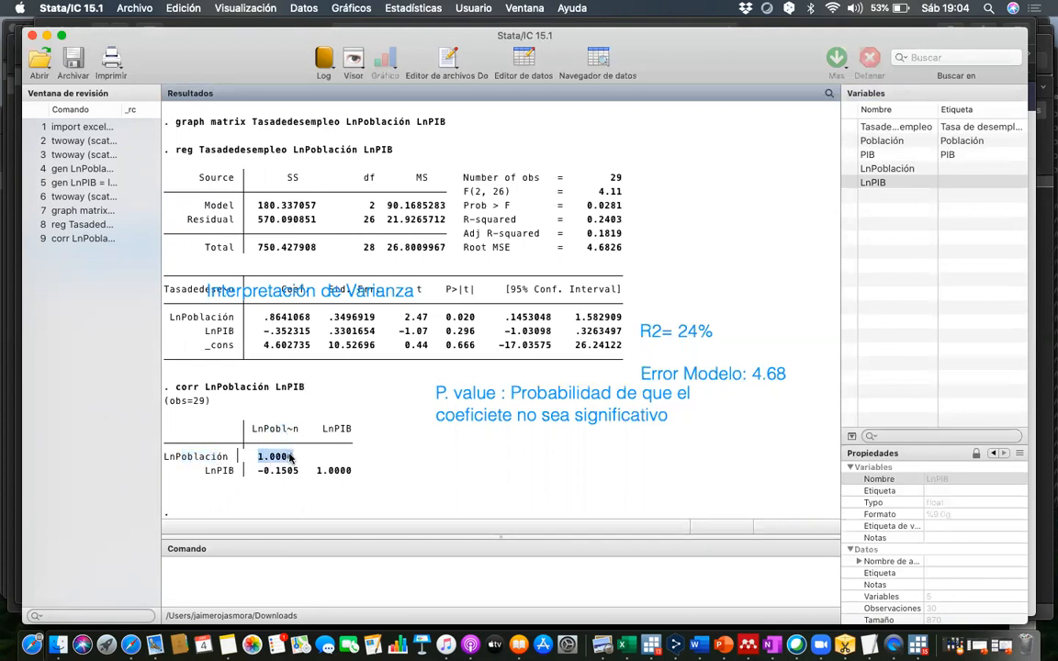
{"action": "left_click_drag", "start_coordinate": [204, 470], "coordinate": [235, 470]}
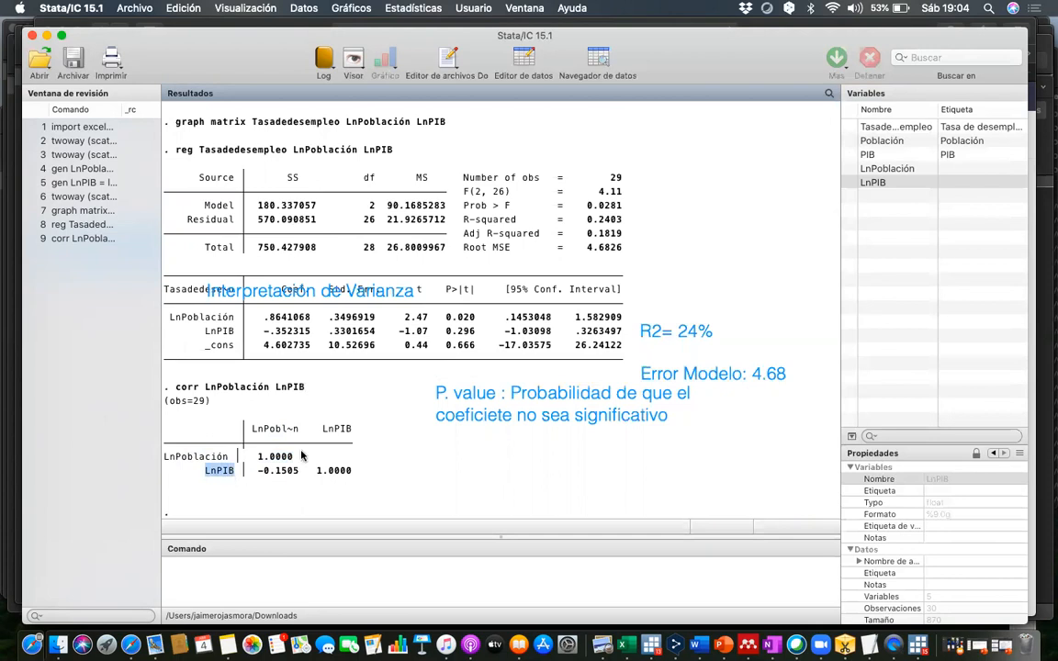
{"action": "left_click_drag", "start_coordinate": [323, 429], "coordinate": [351, 429]}
{"action": "left_click_drag", "start_coordinate": [317, 470], "coordinate": [349, 474]}
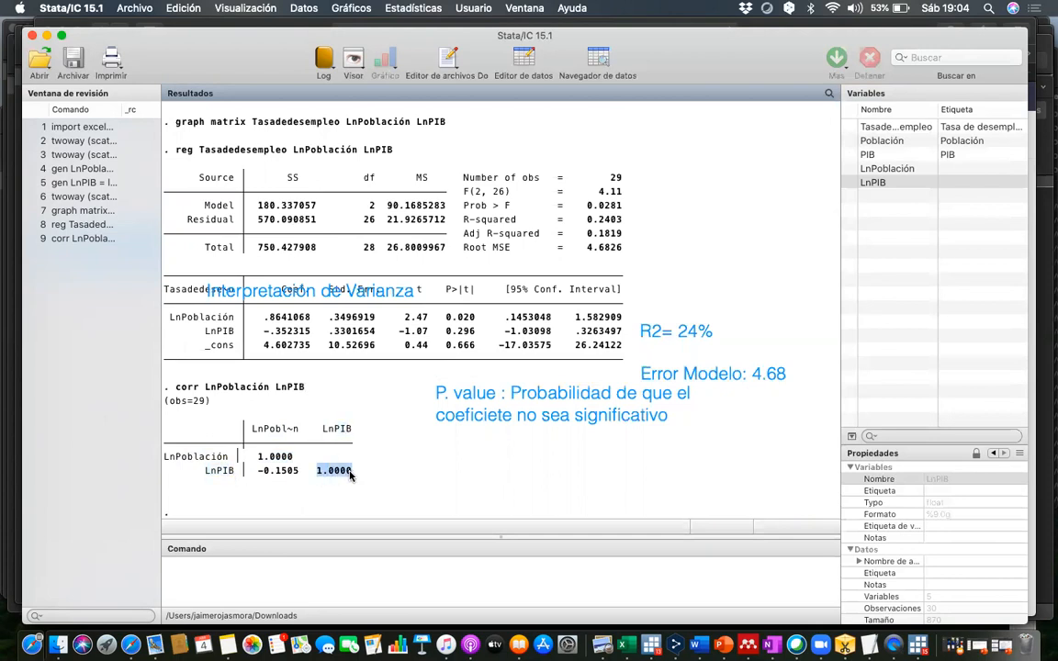
{"action": "left_click_drag", "start_coordinate": [204, 470], "coordinate": [232, 475]}
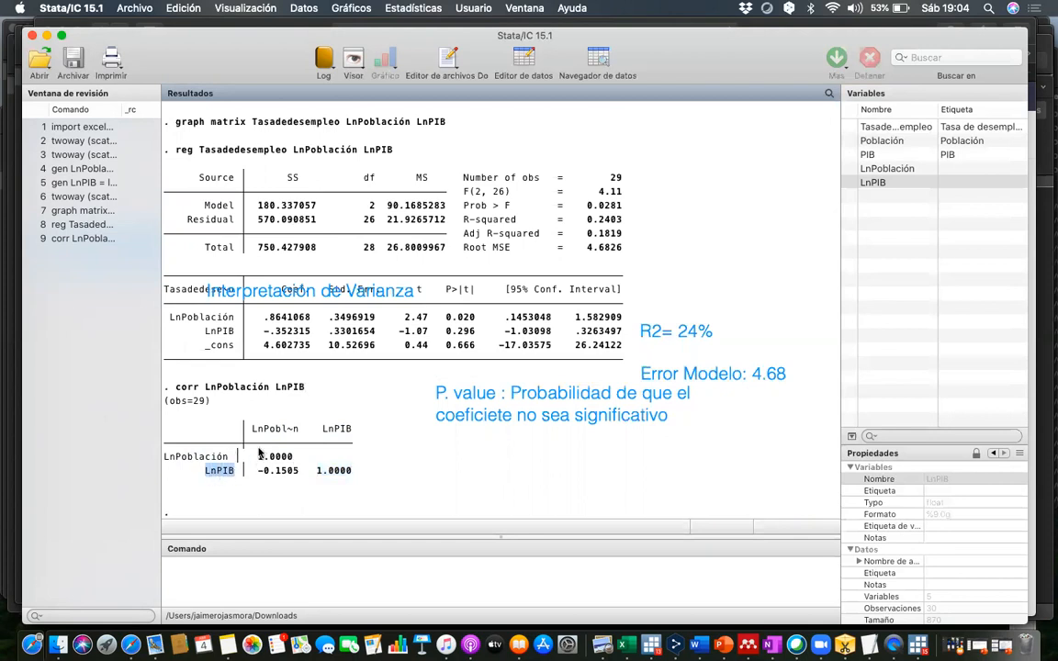
{"action": "left_click_drag", "start_coordinate": [252, 429], "coordinate": [293, 431]}
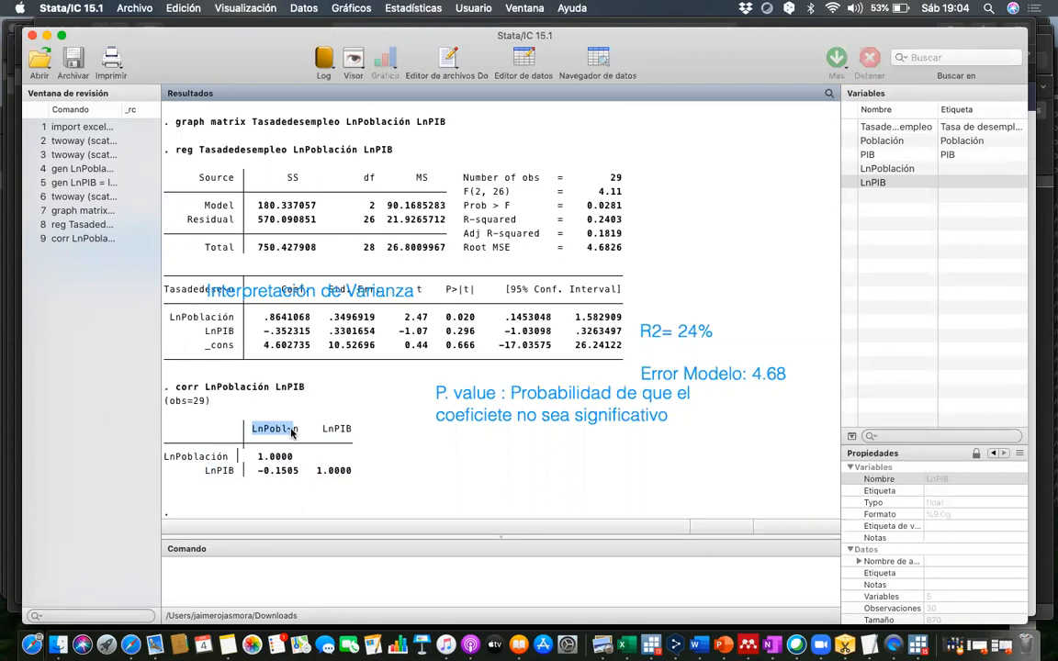
{"action": "left_click", "coordinate": [256, 473]}
{"action": "left_click_drag", "start_coordinate": [256, 473], "coordinate": [295, 476]}
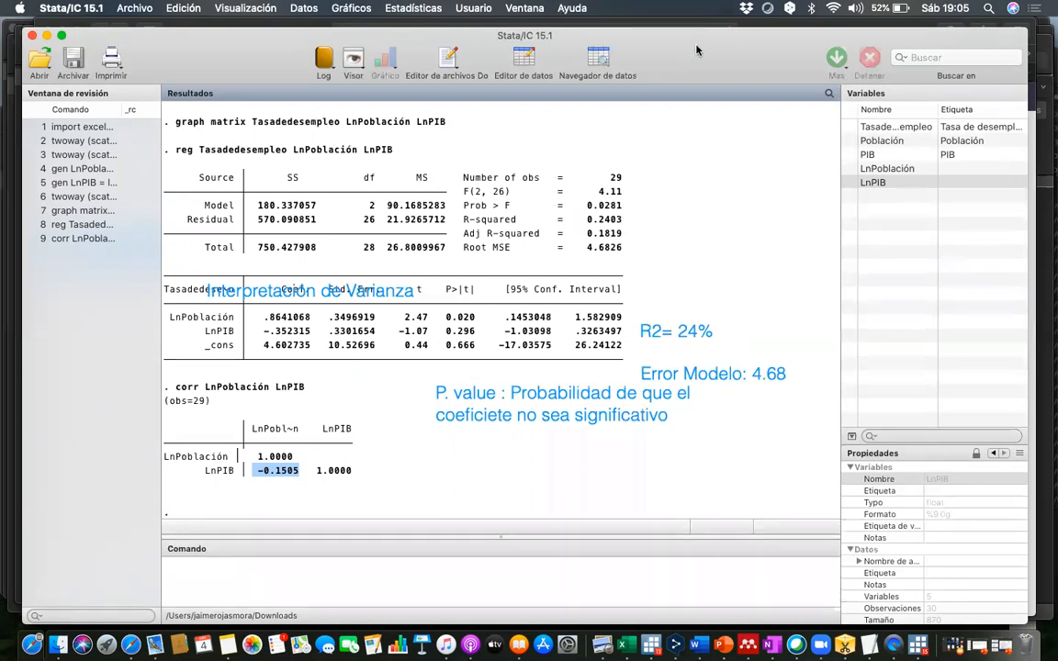
- Start a text annotation beside the correlation matrix reading "segunda regla de Multicolinealidad"
{"action": "left_click", "coordinate": [401, 118]}
{"action": "left_click", "coordinate": [396, 467]}
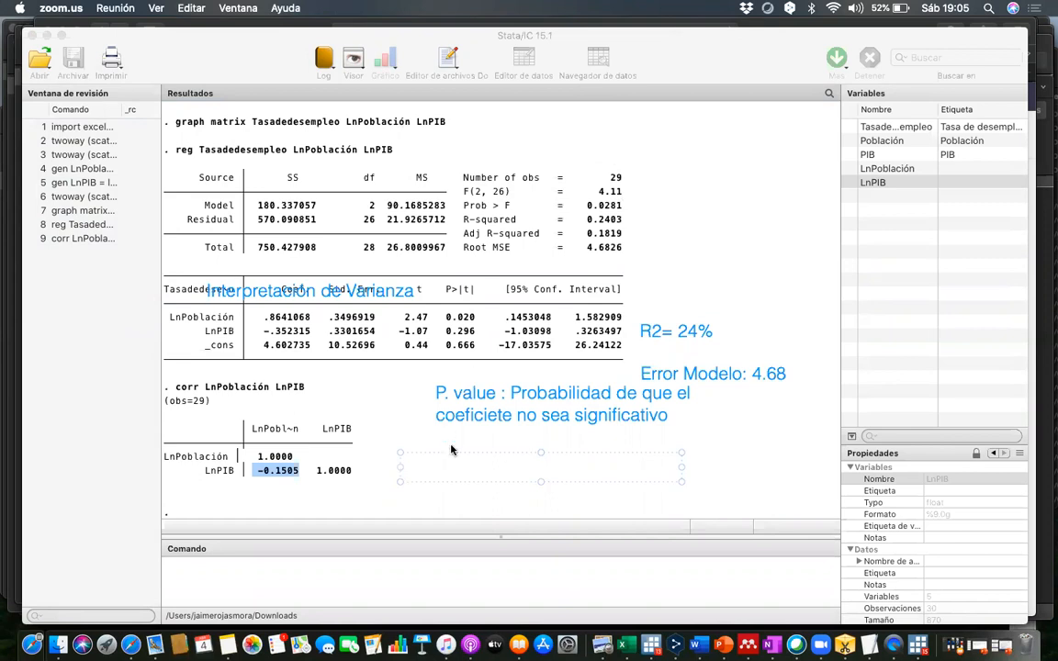
{"action": "type", "text": "S"}
{"action": "key", "text": "BackSpace"}
{"action": "type", "text": "segunda re"}
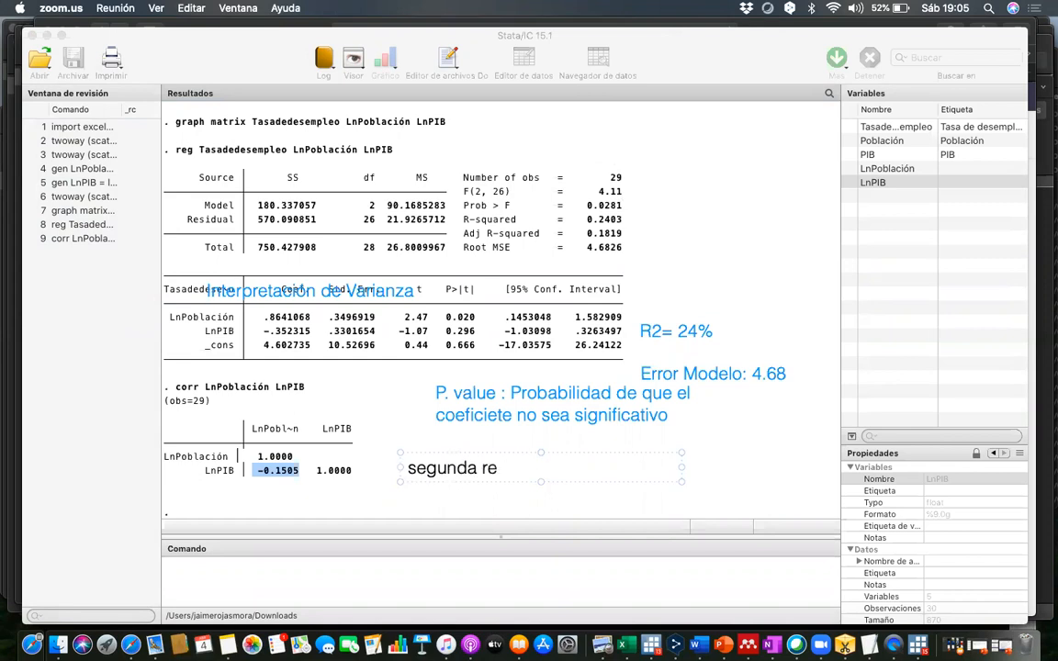
{"action": "type", "text": "gla de Mu"}
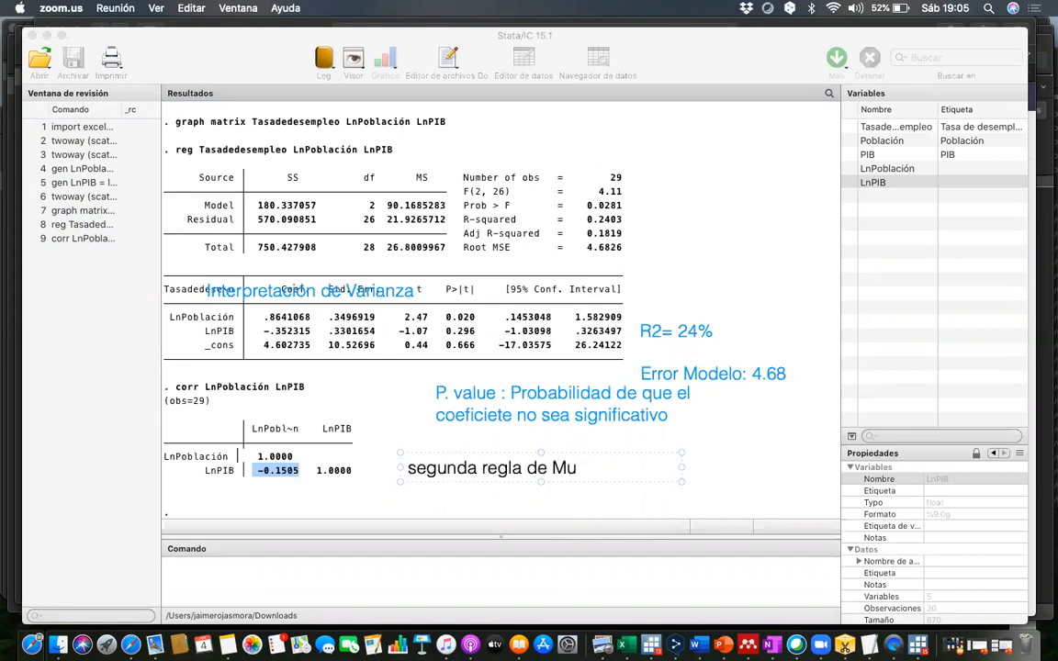
{"action": "type", "text": "lticolinealidad"}
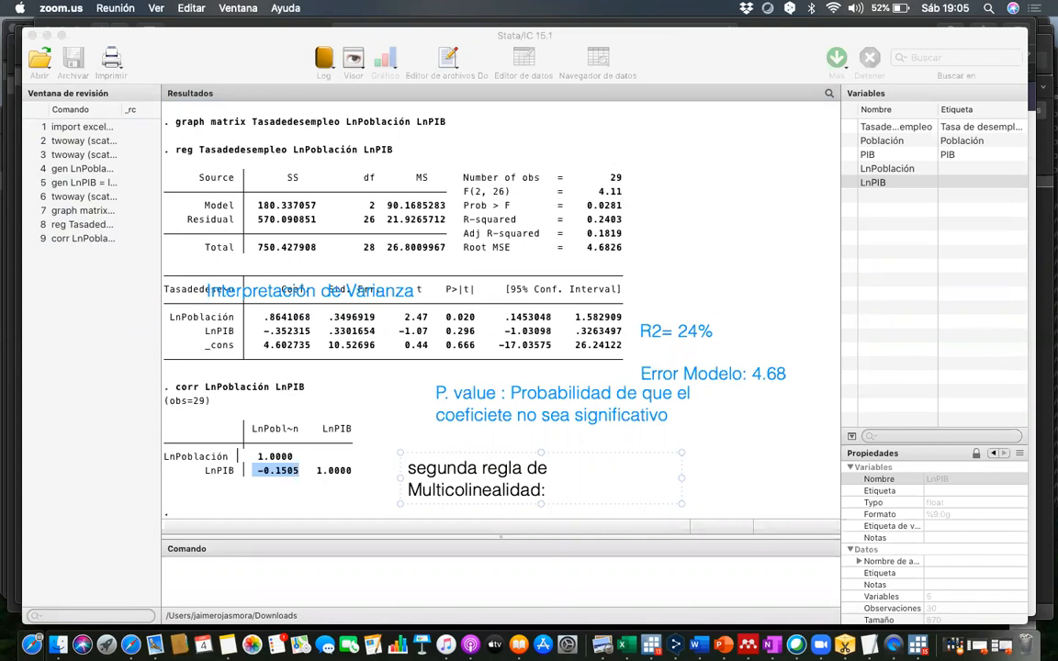
- Complete the multicollinearity annotation with ": -0.15 No existe presencia de colinealidad"
{"action": "type", "text": ": -0.15 No existe"}
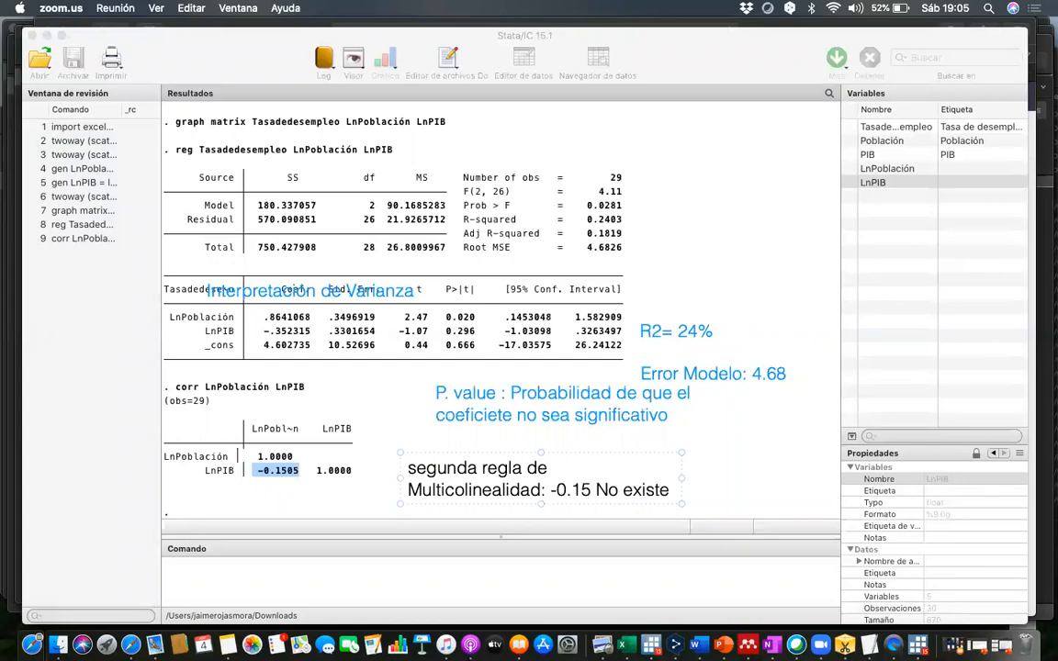
{"action": "type", "text": " presencia"}
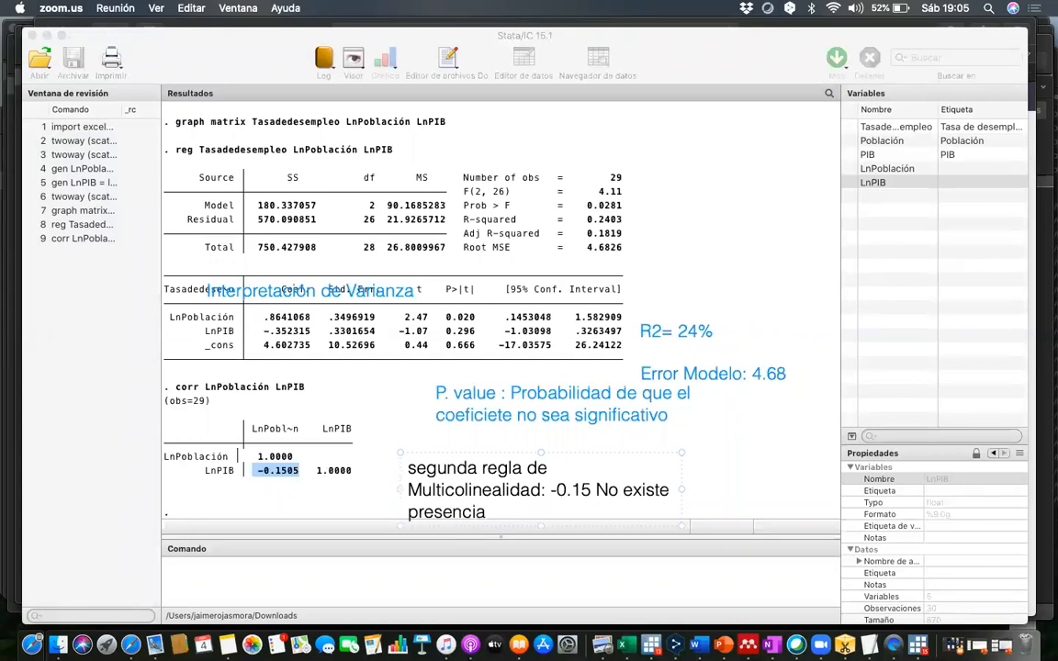
{"action": "type", "text": " de multicoli"}
{"action": "key", "text": "BackSpace"}
{"action": "key", "text": "BackSpace"}
{"action": "key", "text": "BackSpace"}
{"action": "key", "text": "BackSpace"}
{"action": "key", "text": "BackSpace"}
{"action": "key", "text": "BackSpace"}
{"action": "key", "text": "BackSpace"}
{"action": "key", "text": "BackSpace"}
{"action": "key", "text": "BackSpace"}
{"action": "key", "text": "BackSpace"}
{"action": "key", "text": "BackSpace"}
{"action": "key", "text": "BackSpace"}
{"action": "key", "text": "BackSpace"}
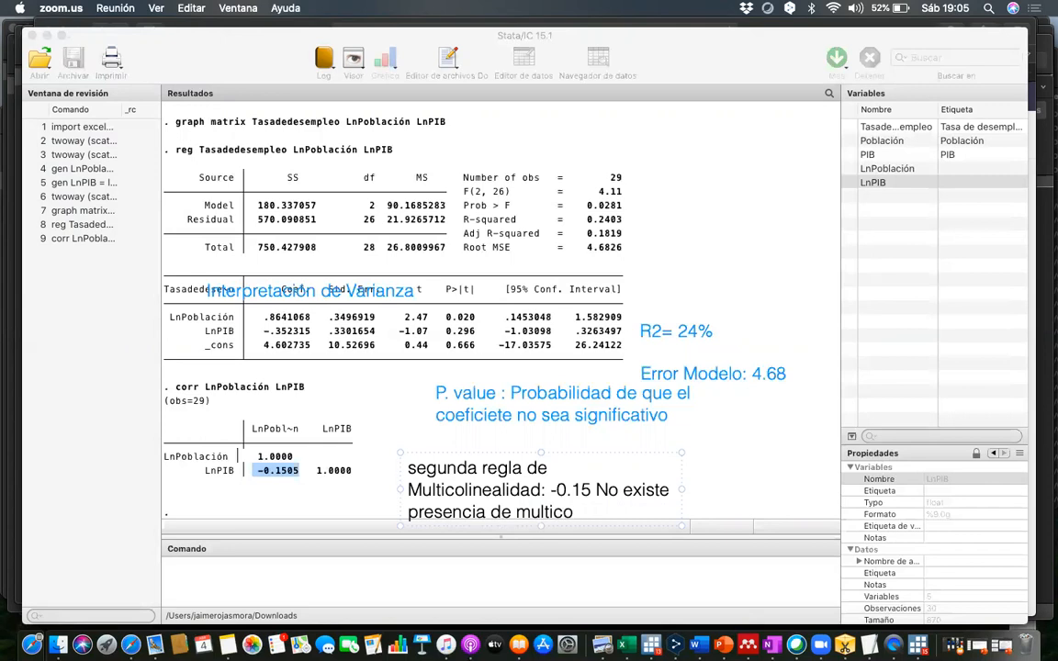
{"action": "type", "text": "de colinealidad"}
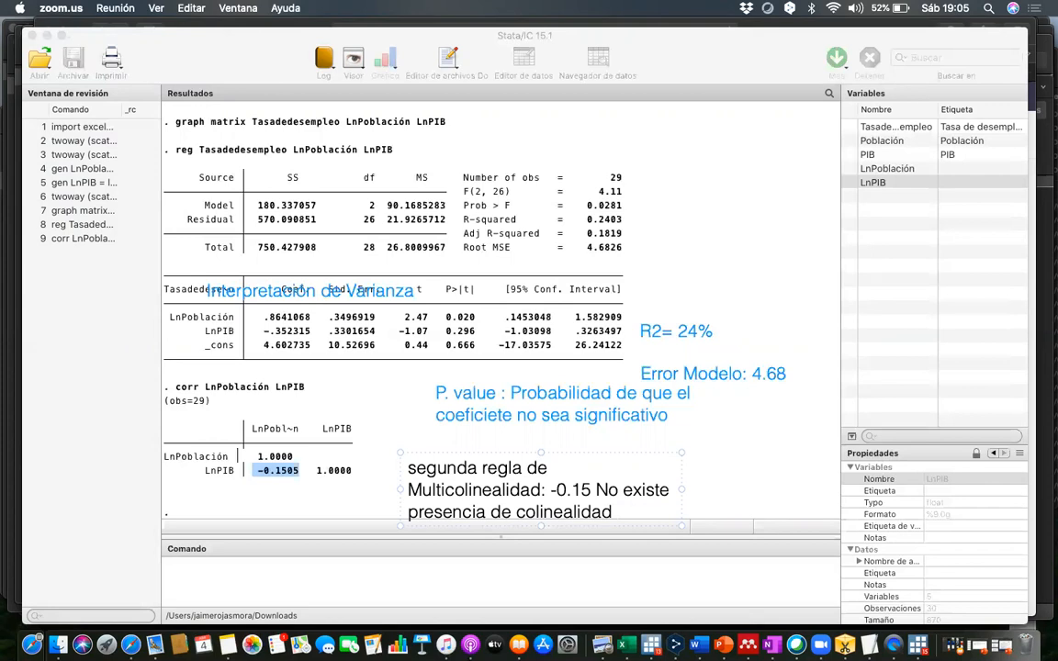
{"action": "left_click", "coordinate": [753, 450]}
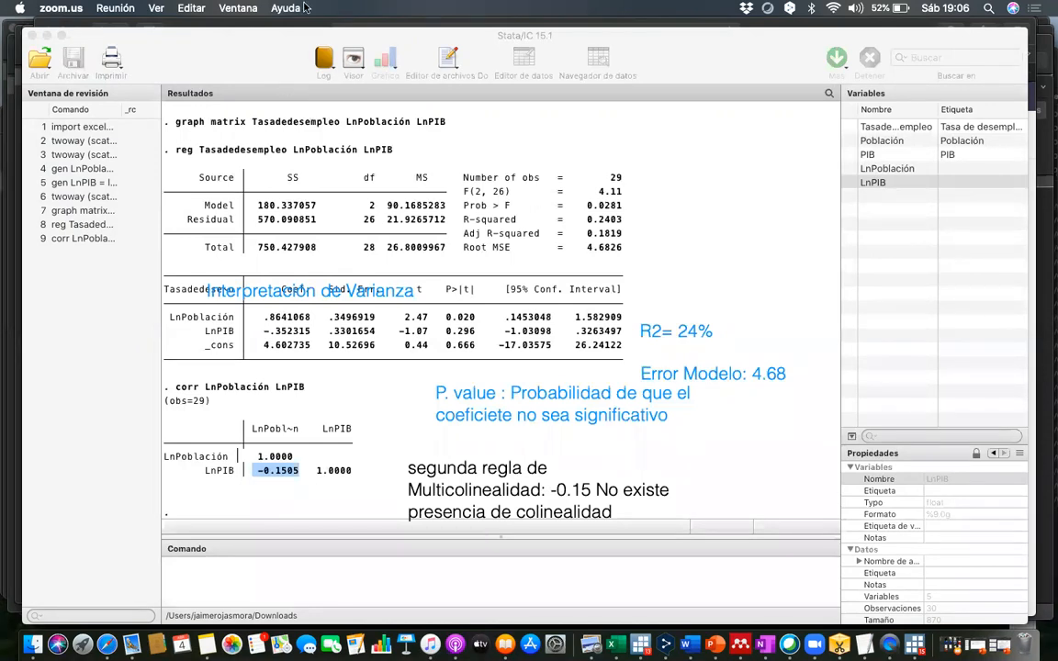
- Return to Stata and run the regression's post-estimation test for variance inflation factors of the independent variables (vif)
{"action": "left_click", "coordinate": [231, 568]}
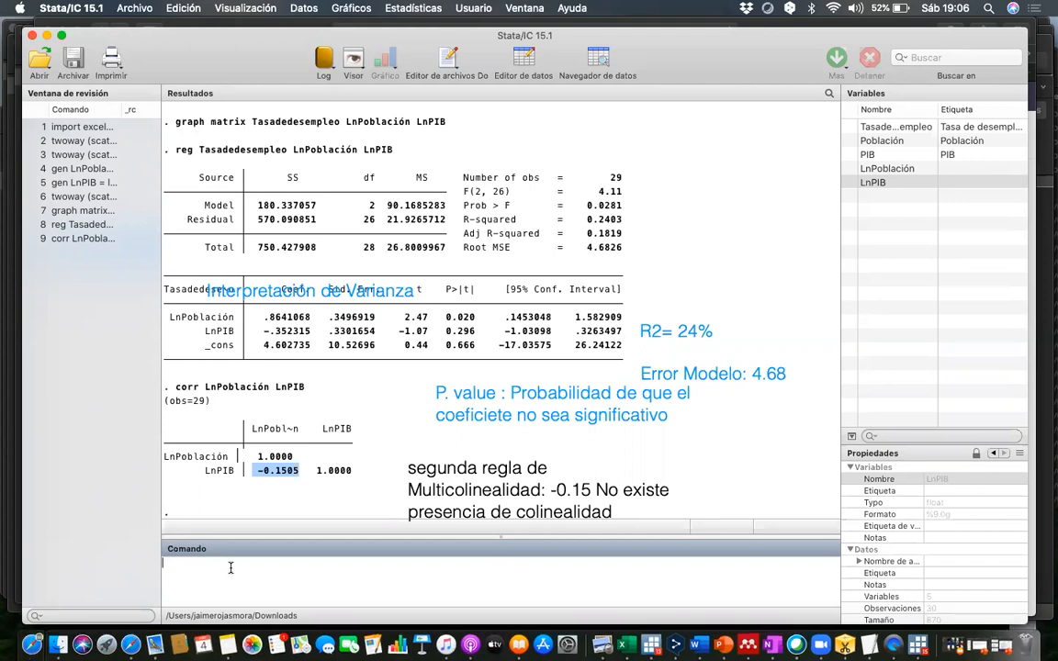
{"action": "left_click", "coordinate": [421, 8]}
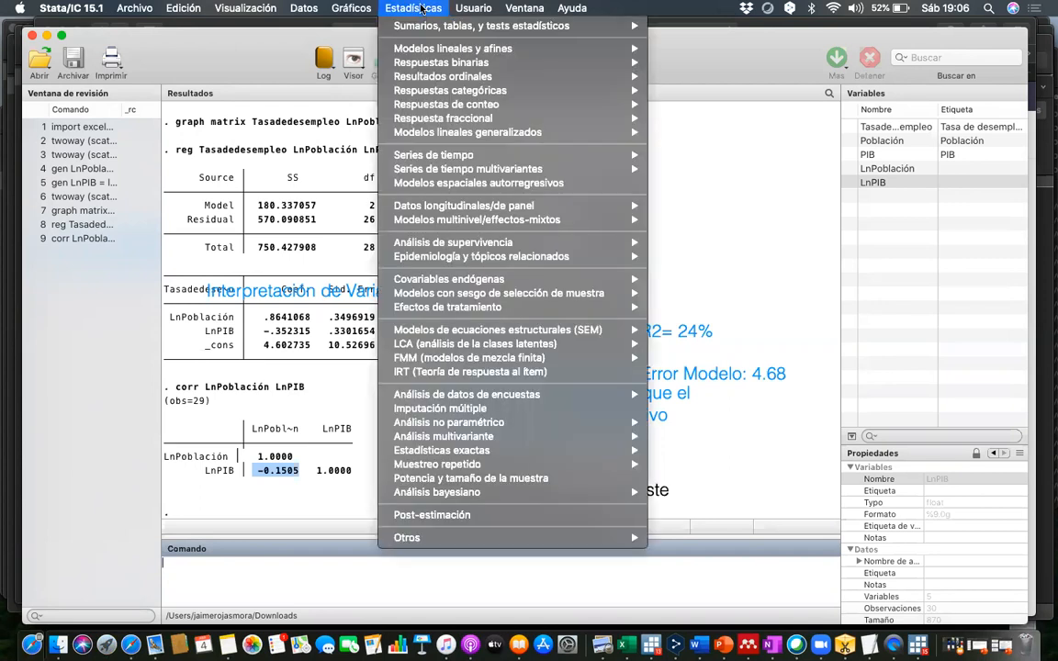
{"action": "mouse_move", "coordinate": [441, 50]}
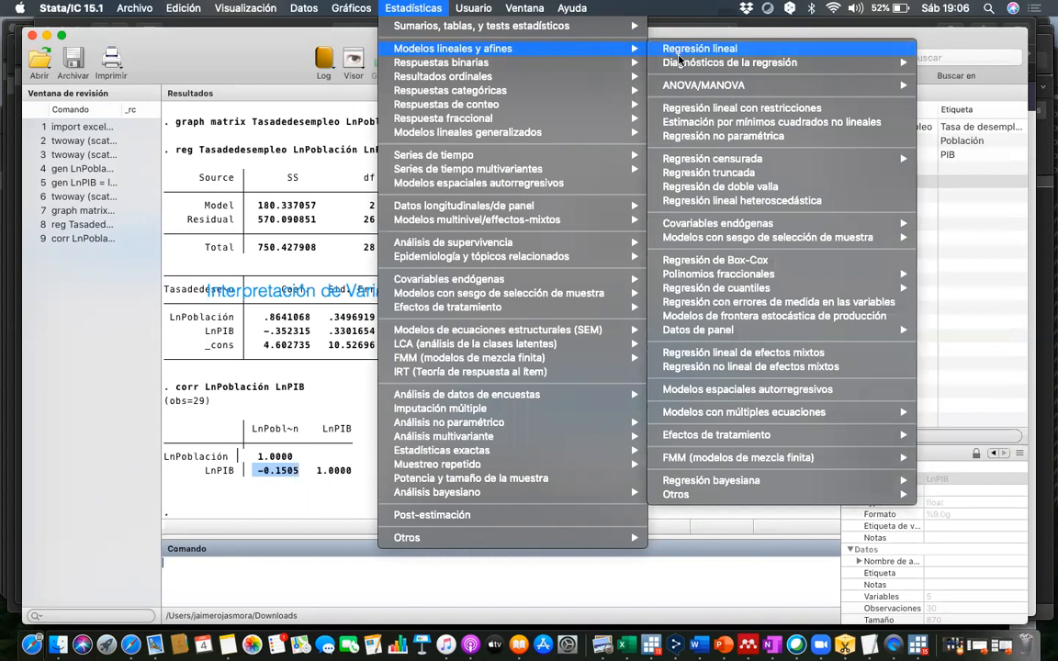
{"action": "mouse_move", "coordinate": [682, 66]}
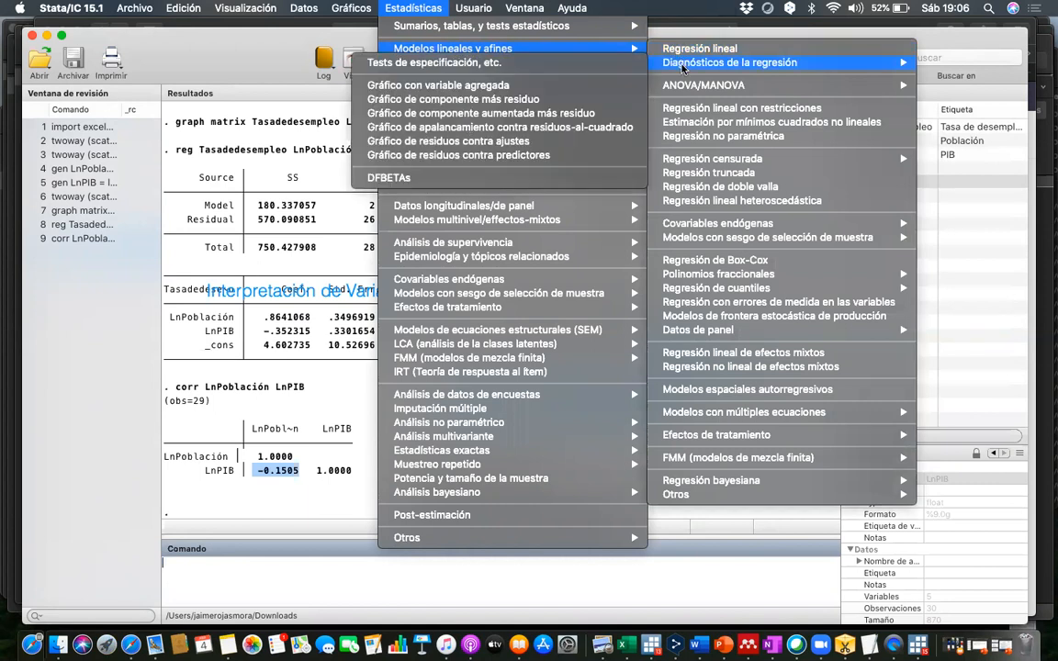
{"action": "left_click", "coordinate": [631, 64]}
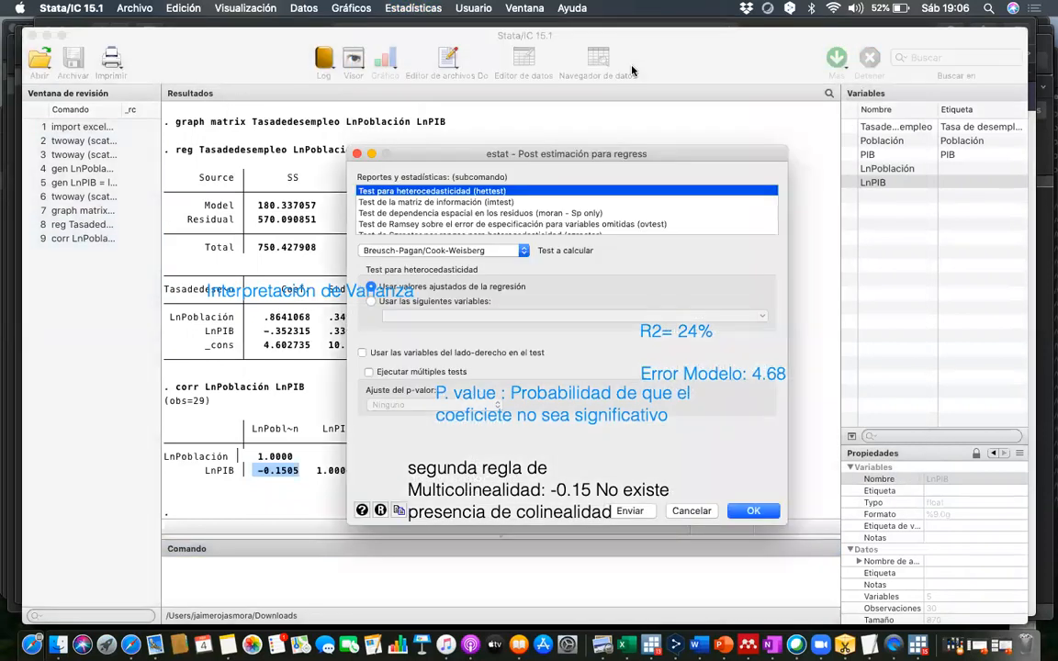
{"action": "left_click_drag", "start_coordinate": [464, 144], "coordinate": [392, 77]}
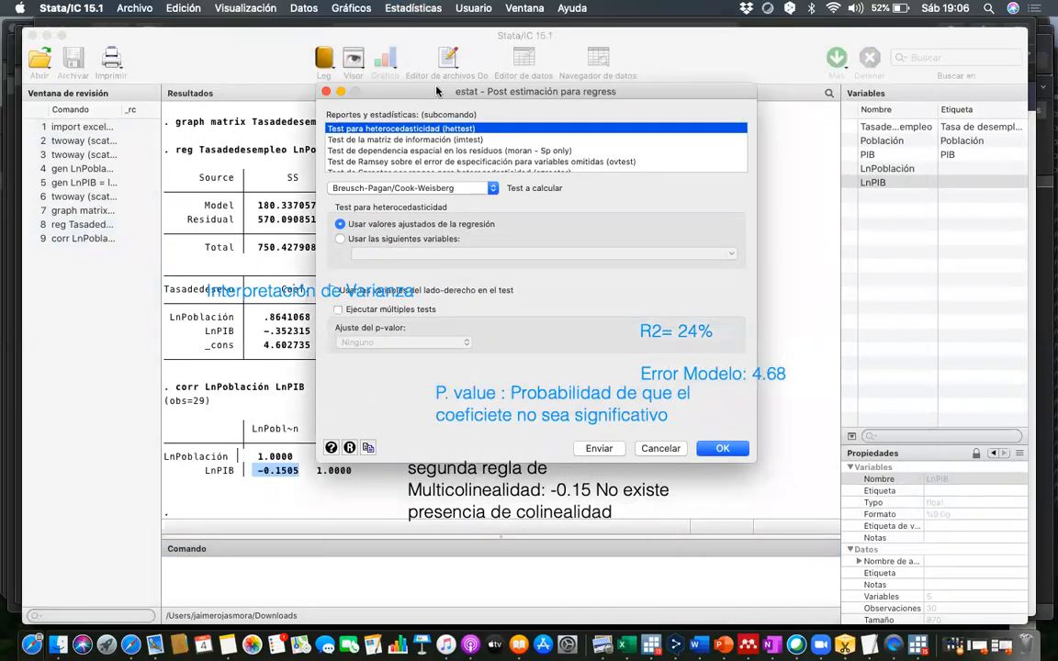
{"action": "scroll", "coordinate": [477, 138], "scroll_direction": "down", "scroll_amount": 4}
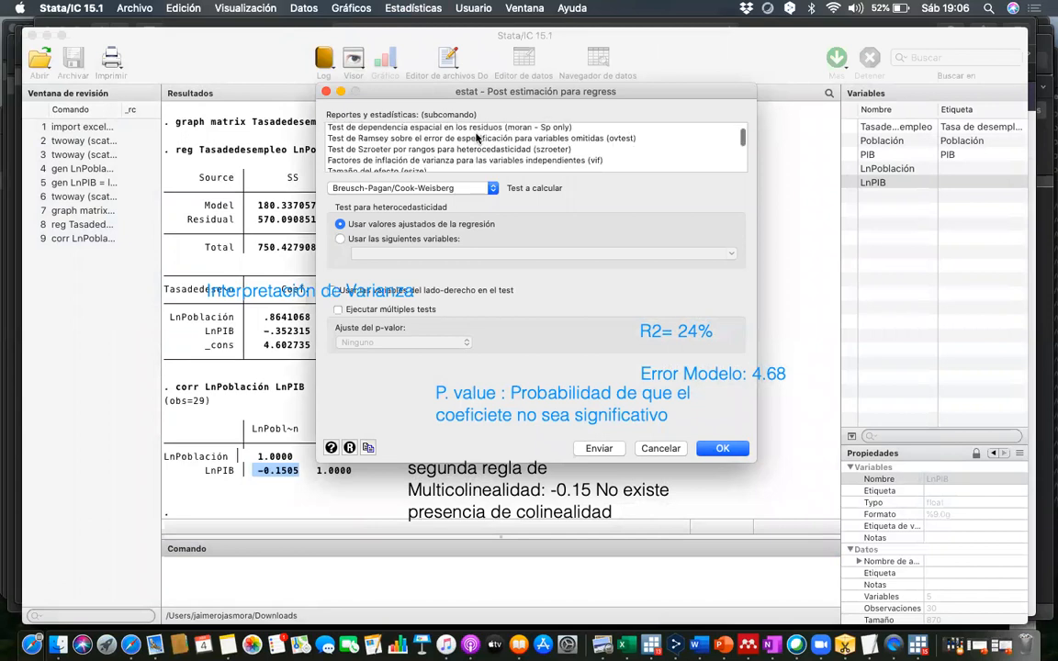
{"action": "left_click", "coordinate": [466, 139]}
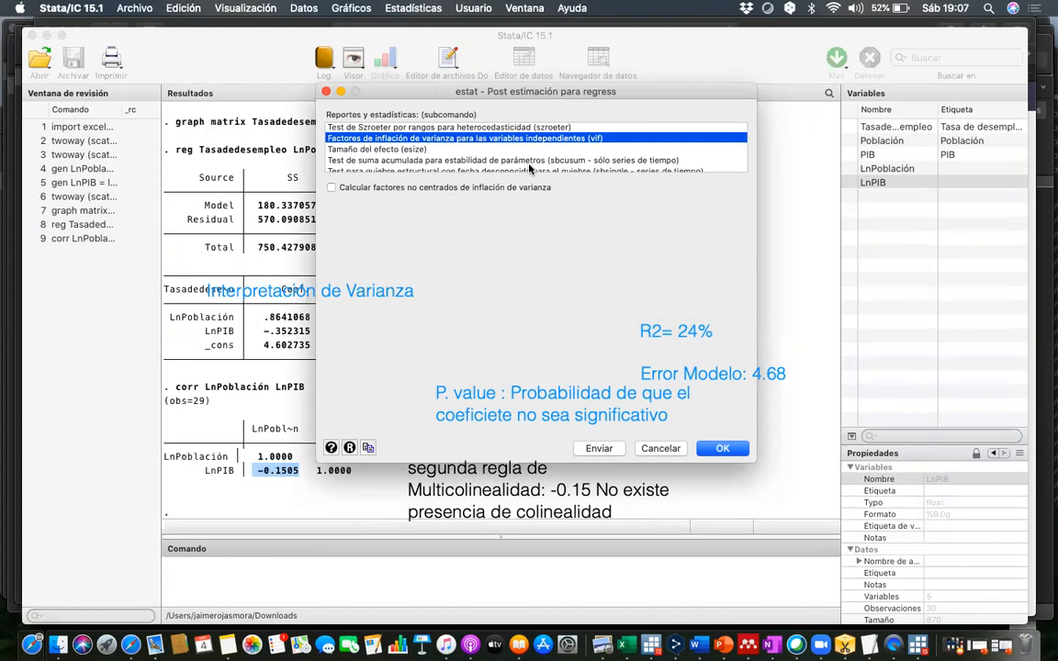
{"action": "left_click", "coordinate": [733, 452]}
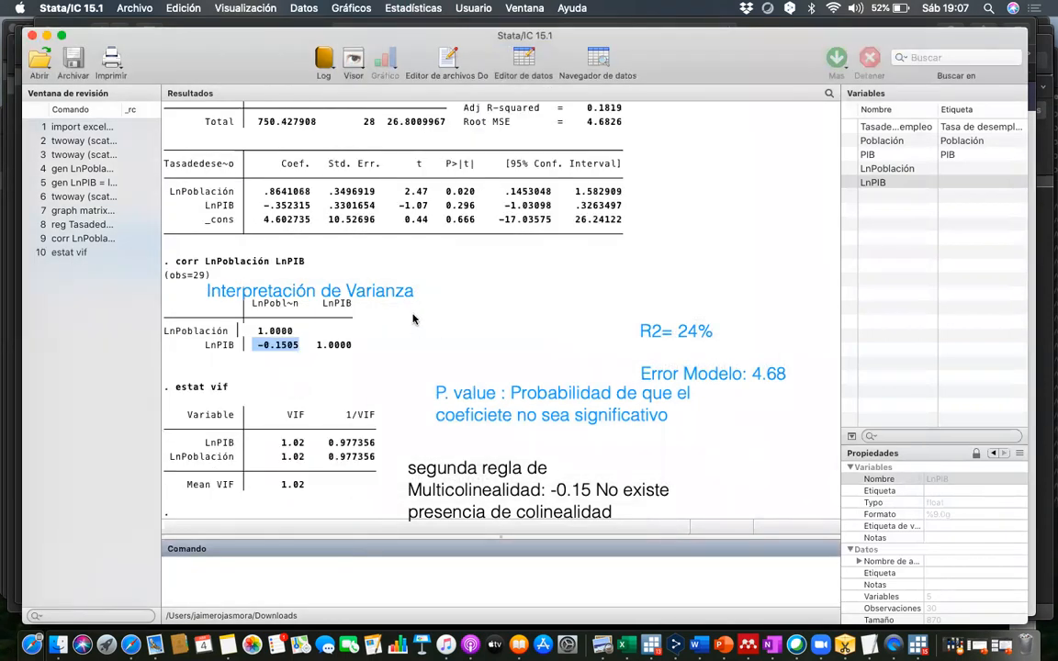
- Erase all five text annotations covering the Stata results, using the eraser annotation tool
{"action": "left_click", "coordinate": [380, 284]}
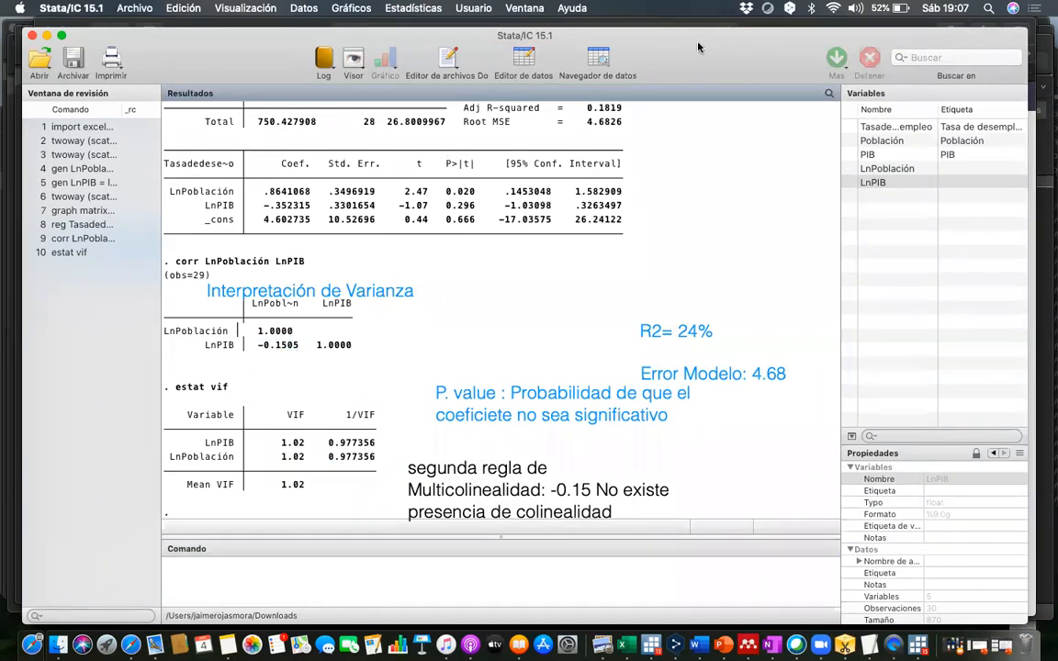
{"action": "left_click", "coordinate": [566, 106]}
{"action": "left_click", "coordinate": [315, 289]}
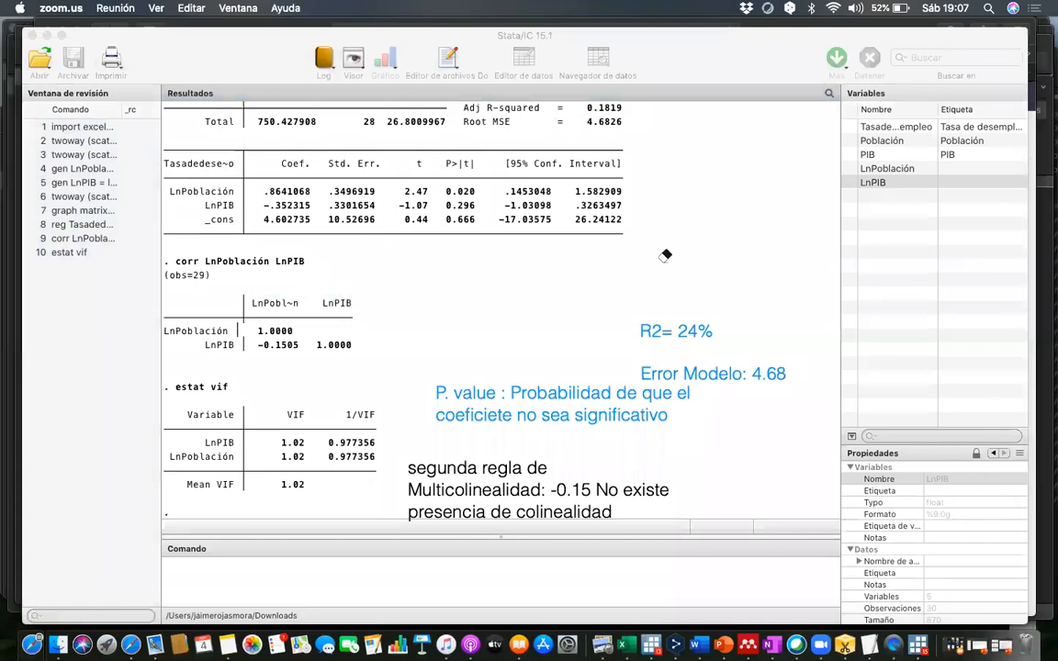
{"action": "left_click", "coordinate": [699, 330]}
{"action": "left_click", "coordinate": [689, 370]}
{"action": "left_click", "coordinate": [690, 371]}
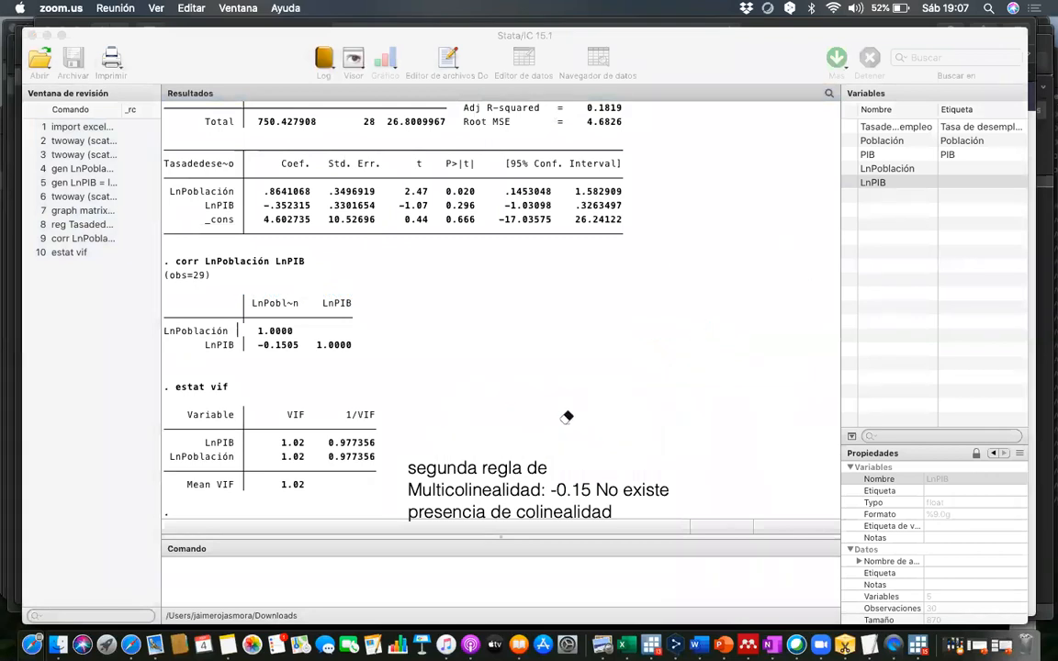
{"action": "left_click", "coordinate": [495, 464]}
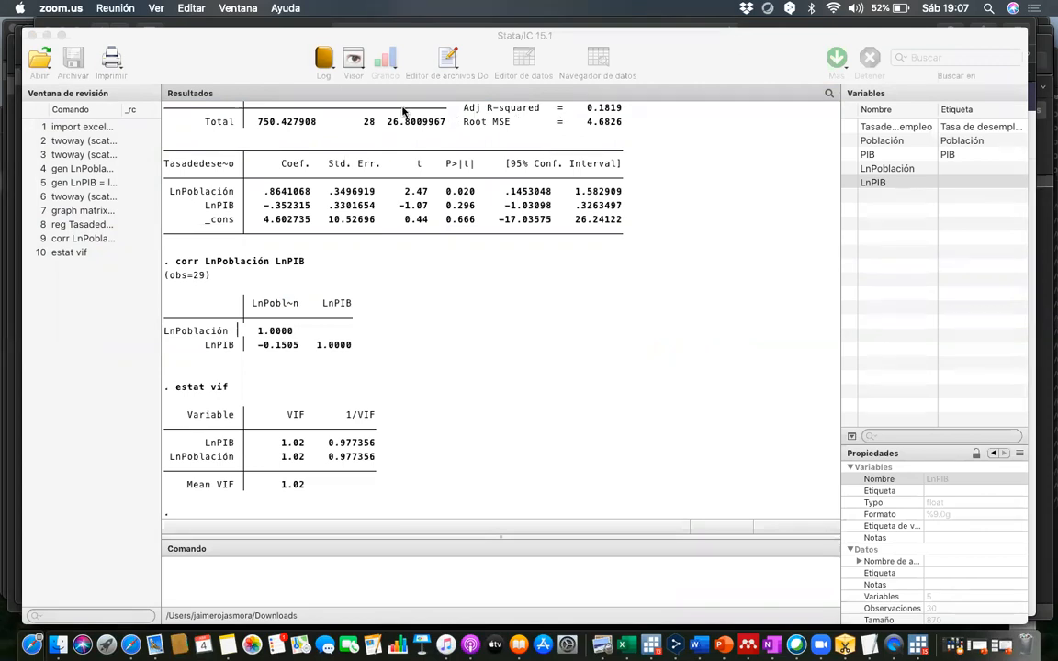
- Start a text annotation beside the estat vif table reading "VIF menor a 10"
{"action": "left_click", "coordinate": [424, 441]}
{"action": "left_click", "coordinate": [458, 442]}
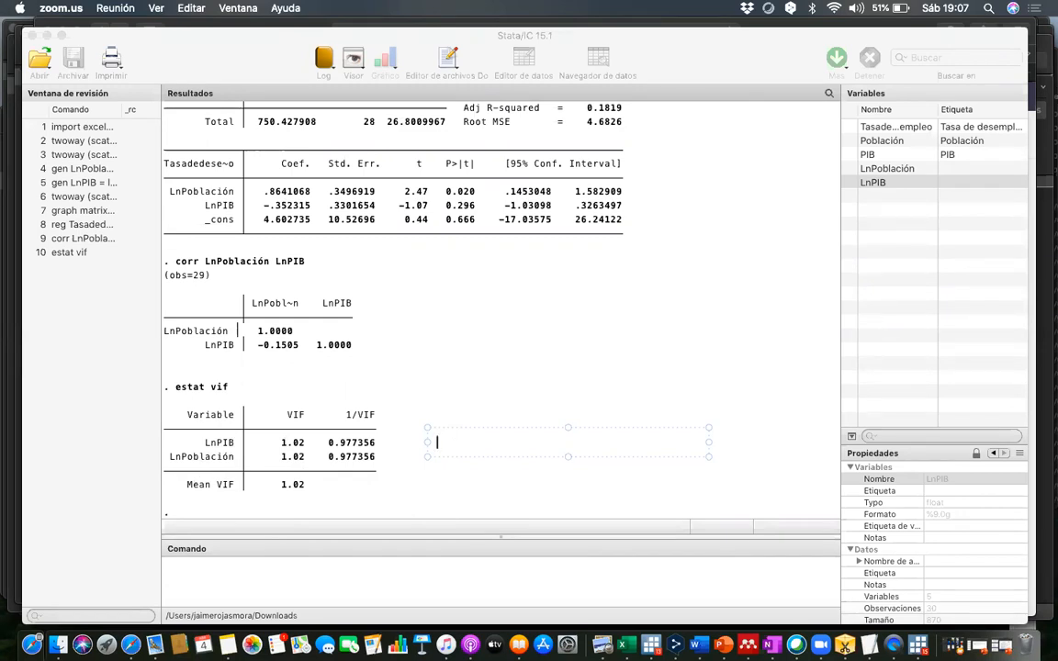
{"action": "type", "text": "VIF m"}
{"action": "key", "text": "BackSpace"}
{"action": "type", "text": "meno"}
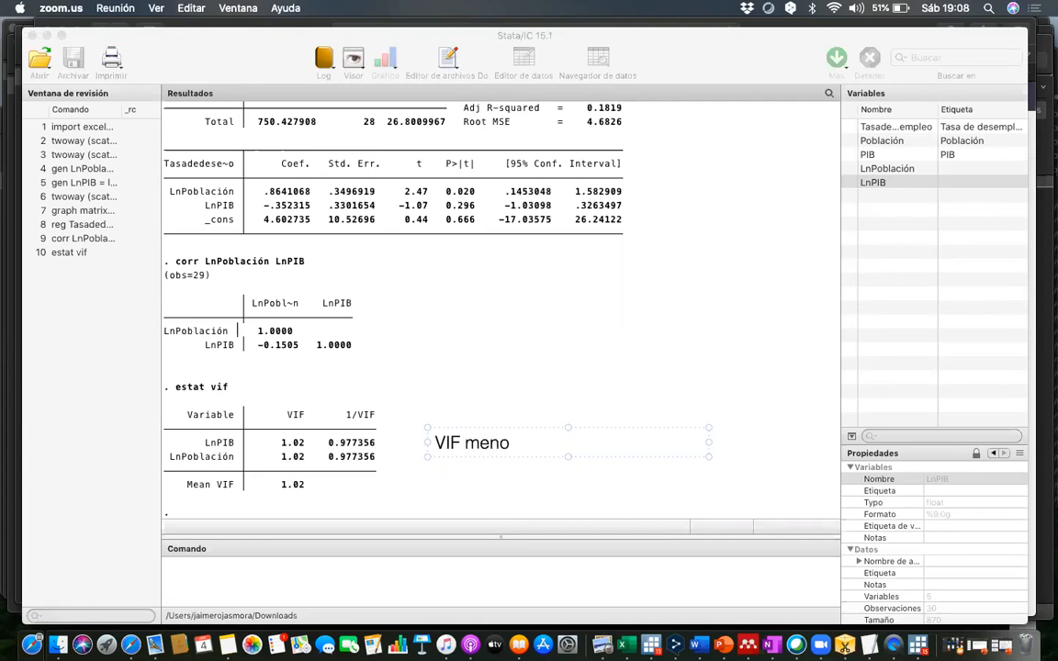
{"action": "type", "text": "r a 10 no existe presencia de multicolinea"}
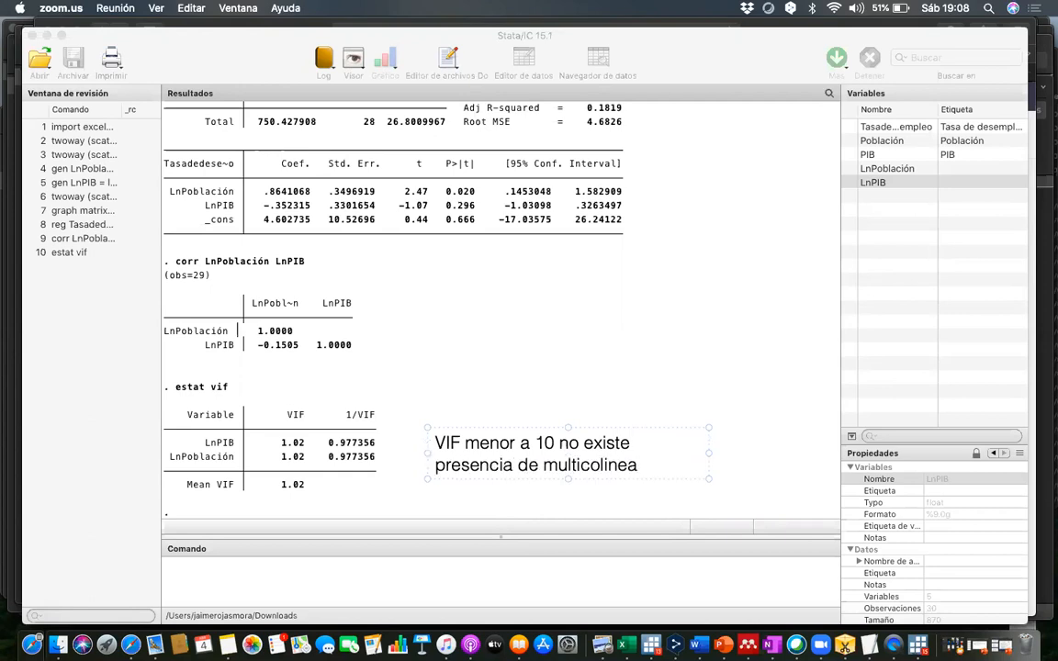
{"action": "type", "text": "lidad."}
- Complete the VIF annotation with "no existe presencia de multicolinealidad."
{"action": "left_click", "coordinate": [517, 388]}
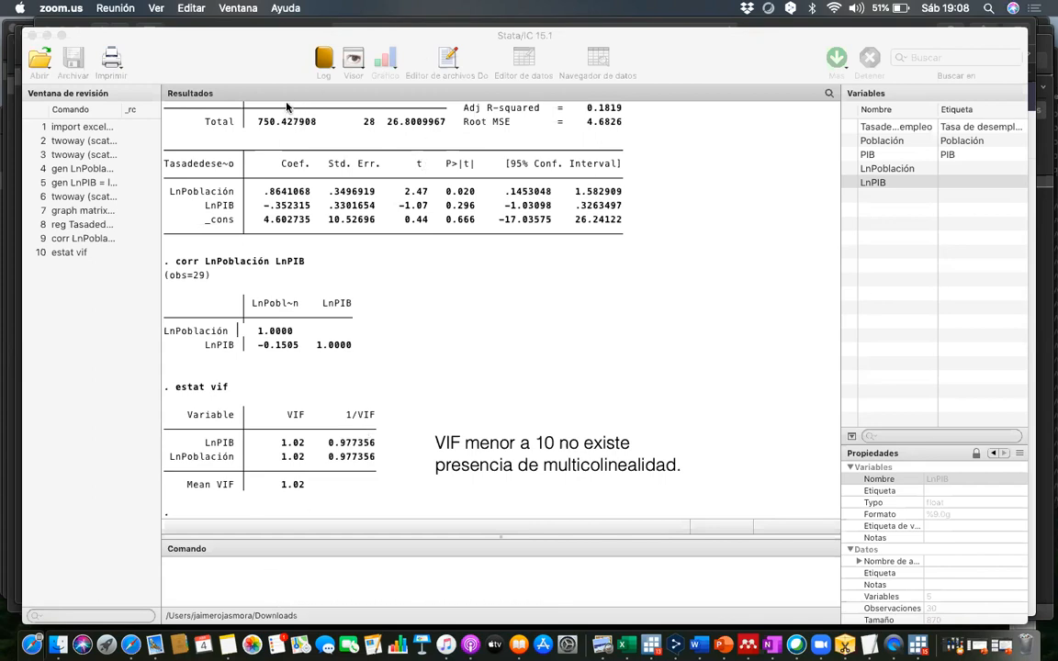
- Return to Stata's command entry and regress log population on log GDP with reg LnPoblación LnPIB
{"action": "left_click", "coordinate": [237, 582]}
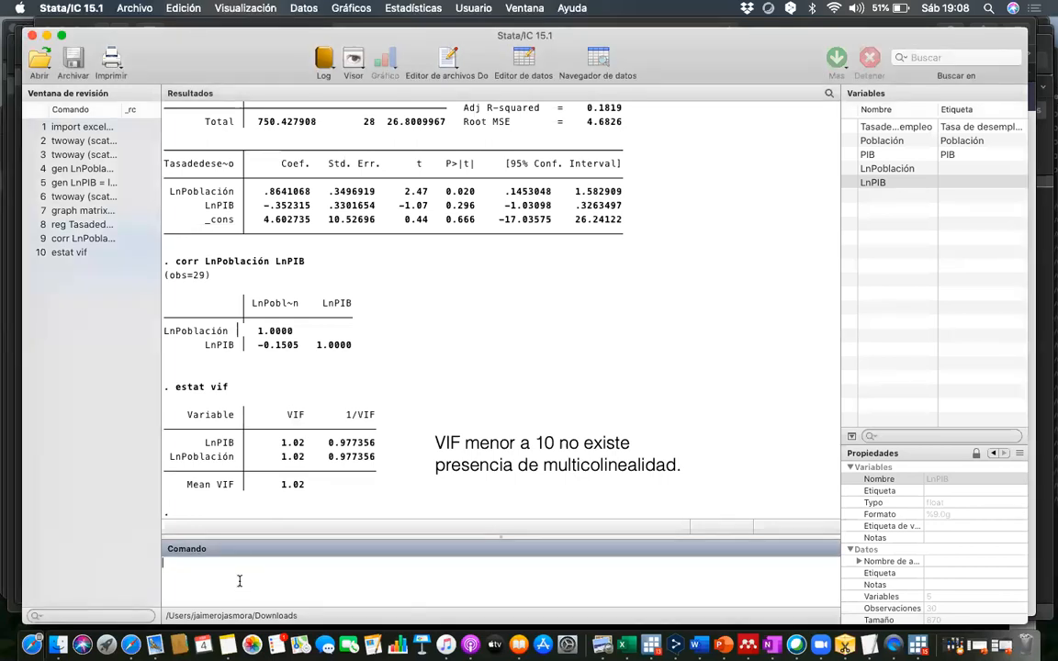
{"action": "type", "text": "reg"}
{"action": "left_click", "coordinate": [872, 170]}
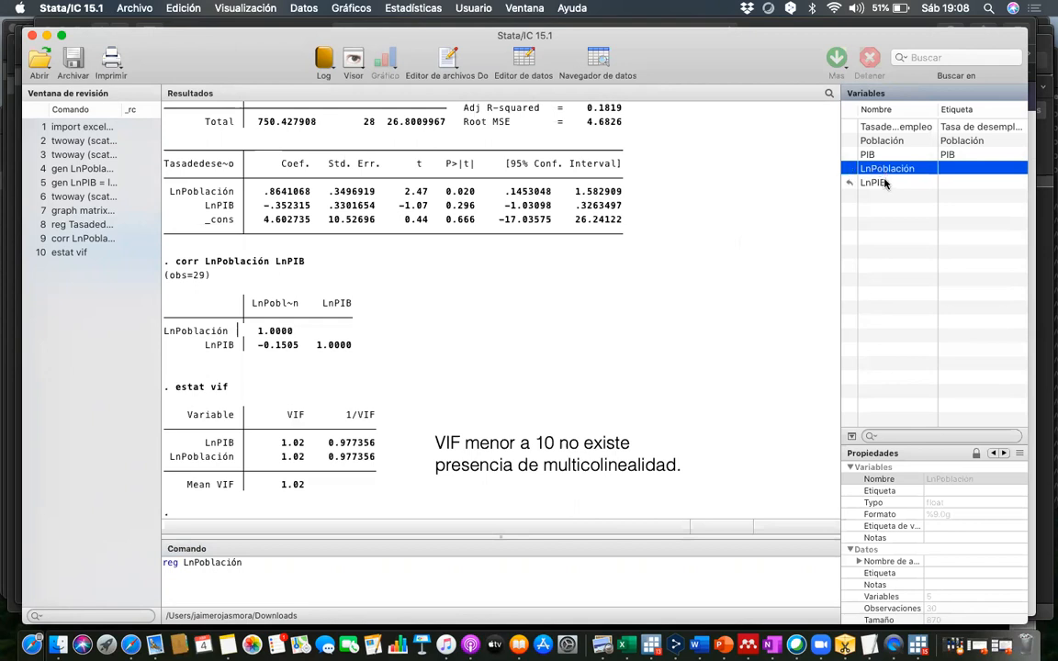
{"action": "left_click", "coordinate": [884, 183]}
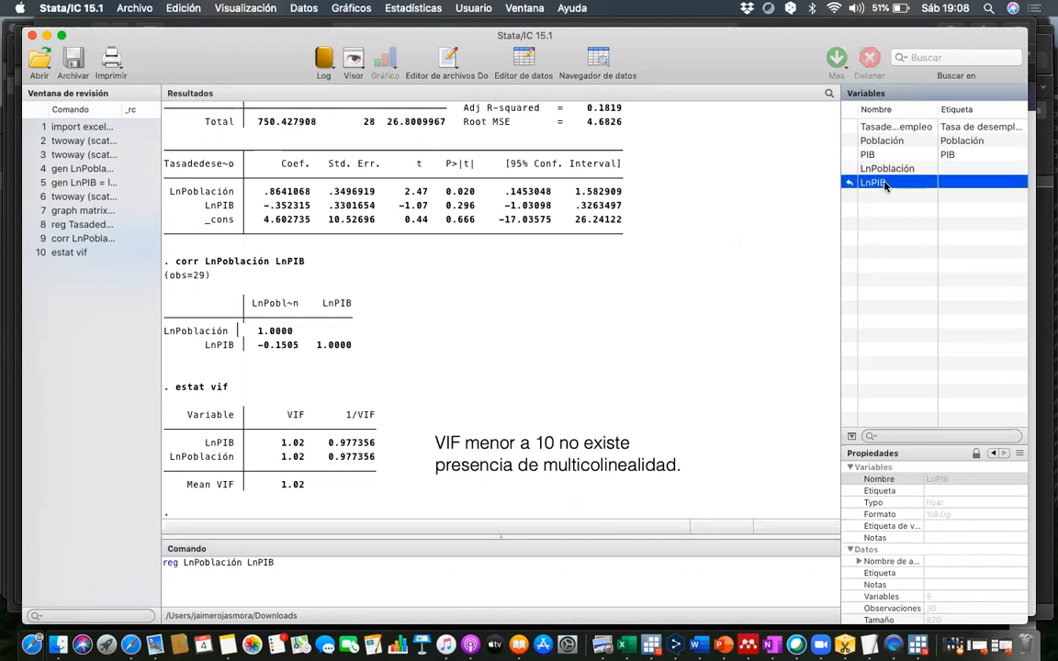
{"action": "key", "text": "Return"}
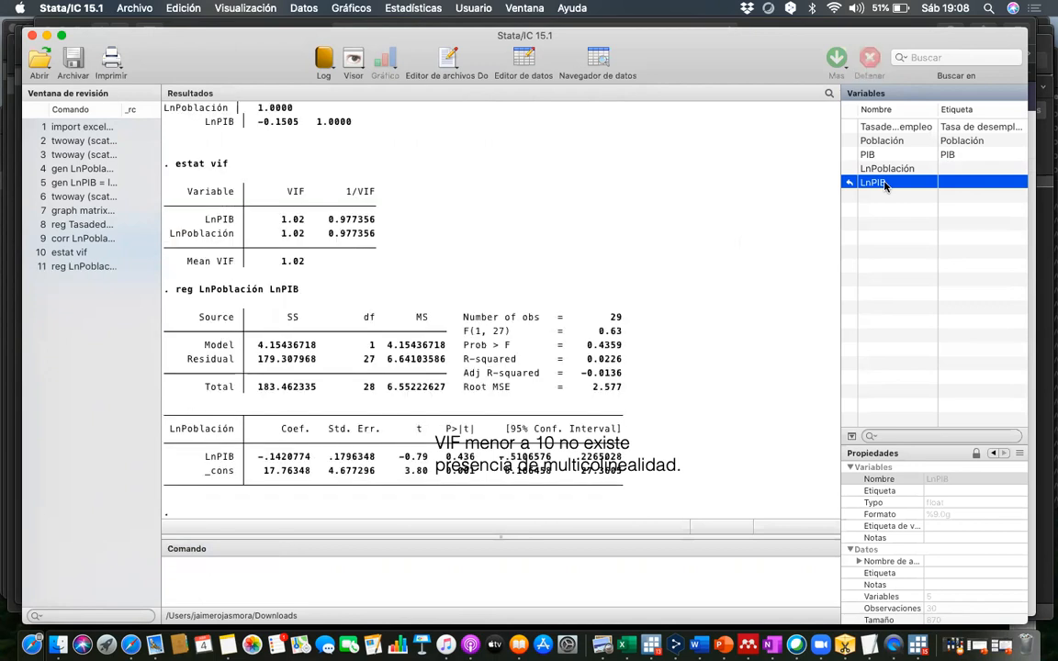
- Erase the VIF annotation covering the new regression output and highlight the R-squared value
{"action": "left_click", "coordinate": [565, 126]}
{"action": "left_click", "coordinate": [620, 443]}
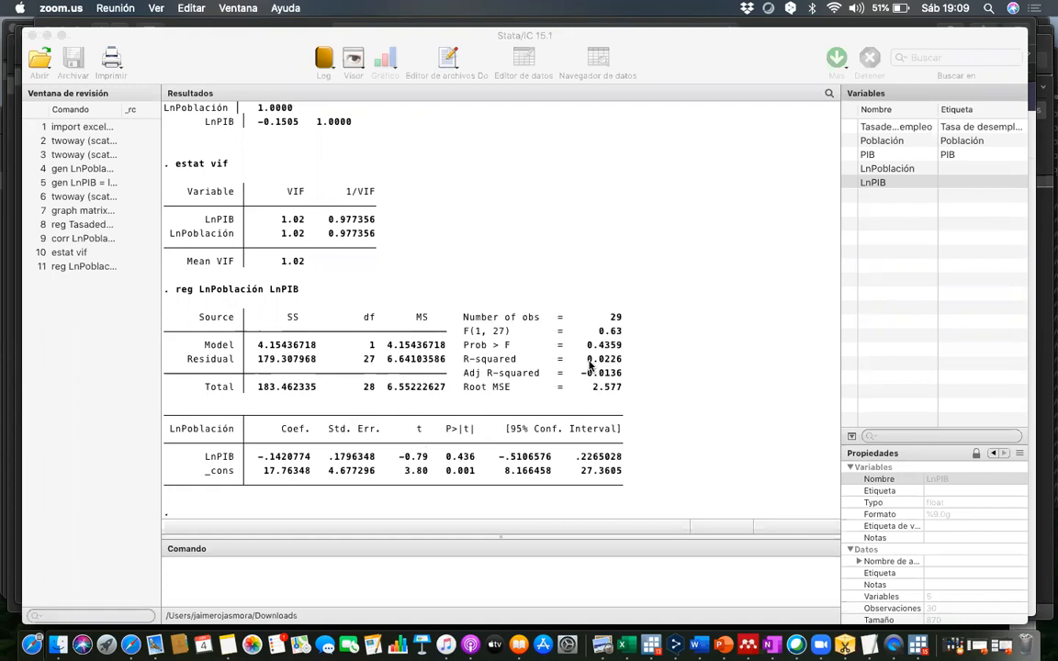
{"action": "left_click_drag", "start_coordinate": [590, 366], "coordinate": [620, 364]}
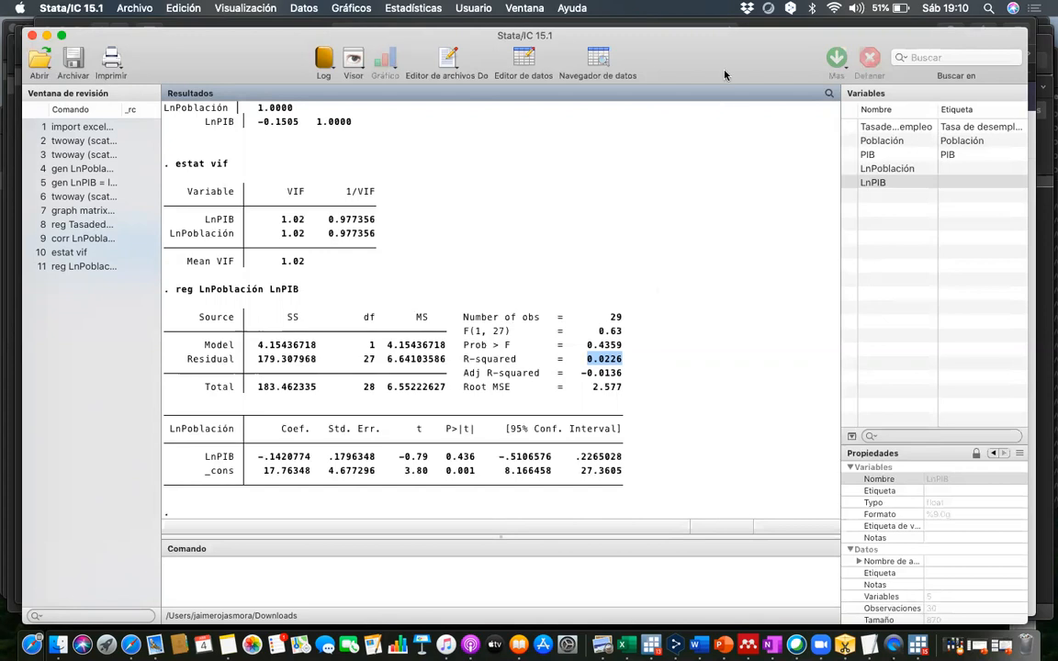
- Start a text annotation reading "VIF =" beside the R-squared value of the LnPoblación regression
{"action": "left_click", "coordinate": [404, 103]}
{"action": "left_click", "coordinate": [662, 350]}
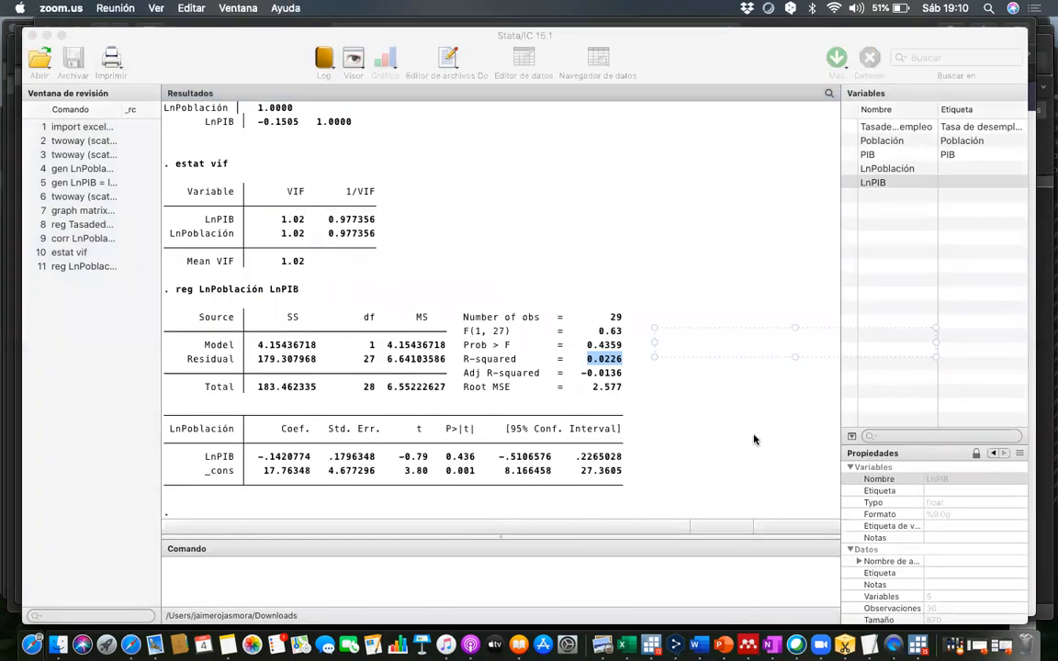
{"action": "type", "text": "VIF = 1/(1-0.0226)"}
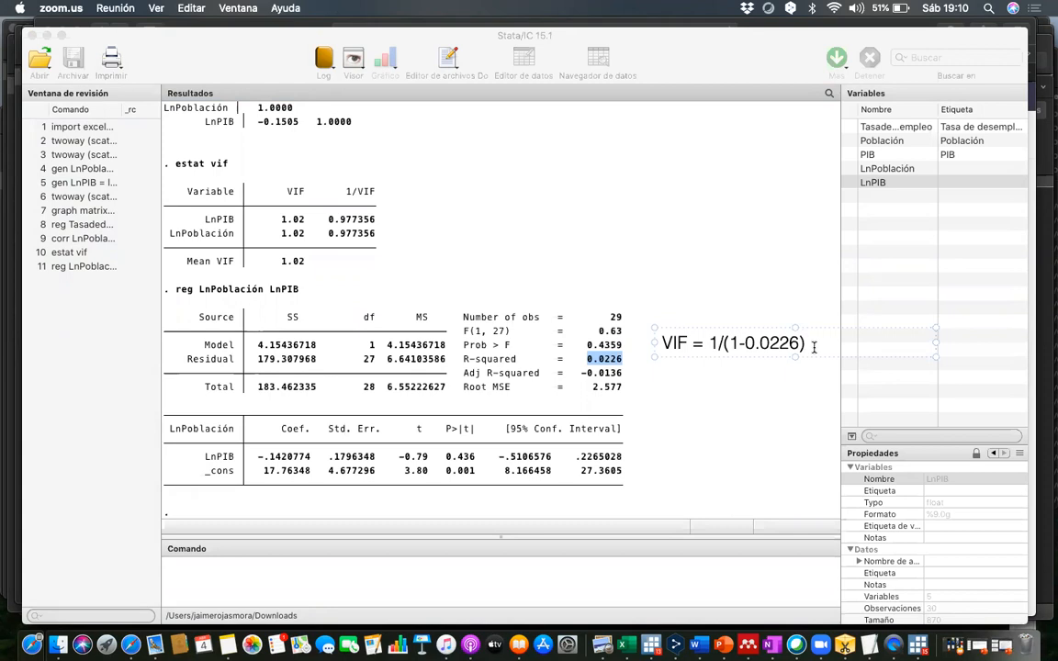
- Below the VIF formula, leave a blank line and begin an explanatory note reading "0.0226 r2 de la regresión"
{"action": "key", "text": "Return"}
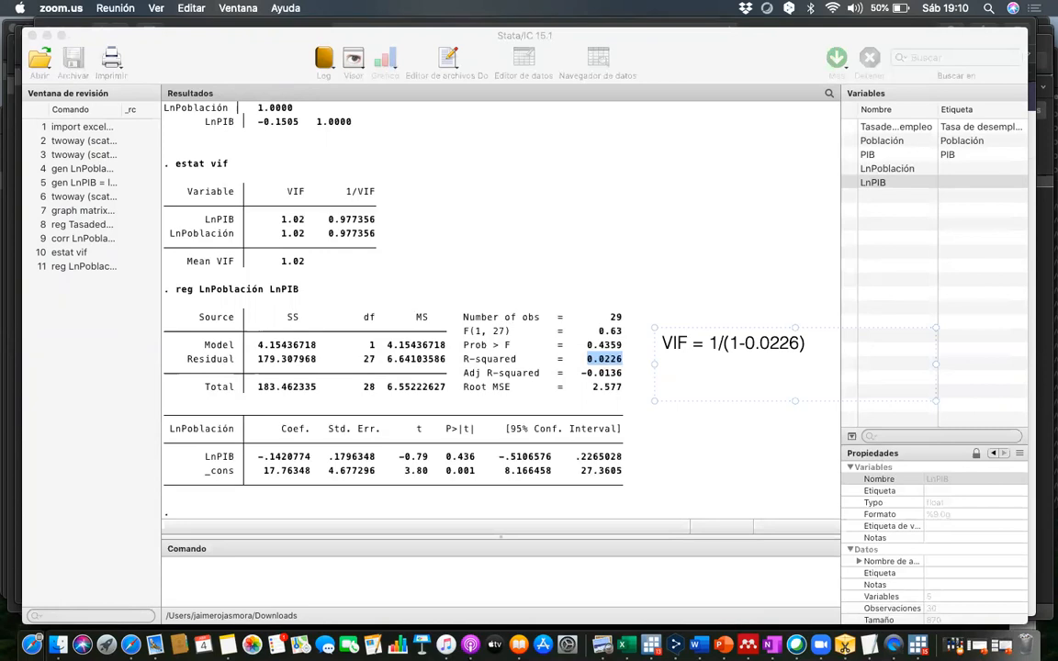
{"action": "type", "text": "0.0226"}
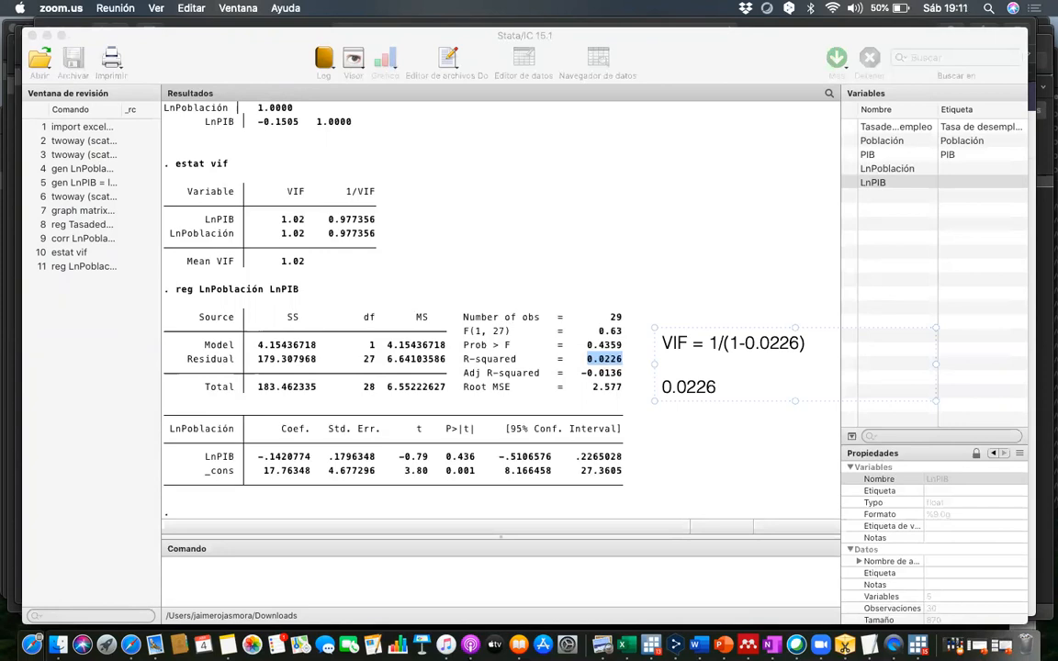
{"action": "type", "text": " r2 de la regresión e"}
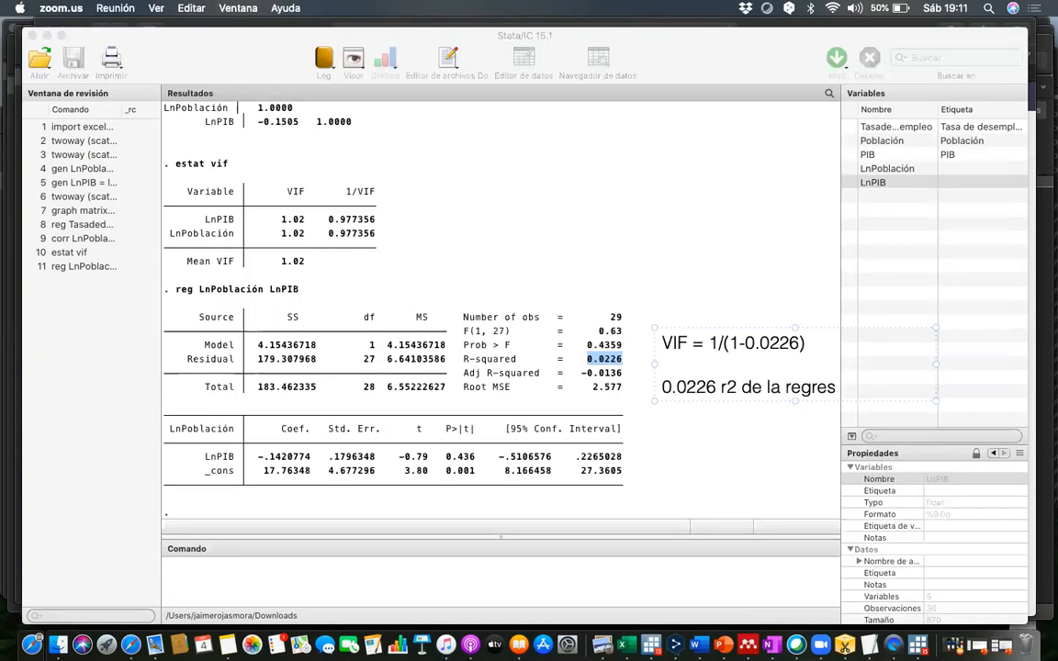
- Finish the R-squared note on separate lines with "entre las dos variables" and "independientes."
{"action": "key", "text": "BackSpace"}
{"action": "key", "text": "Return"}
{"action": "type", "text": "entre las d"}
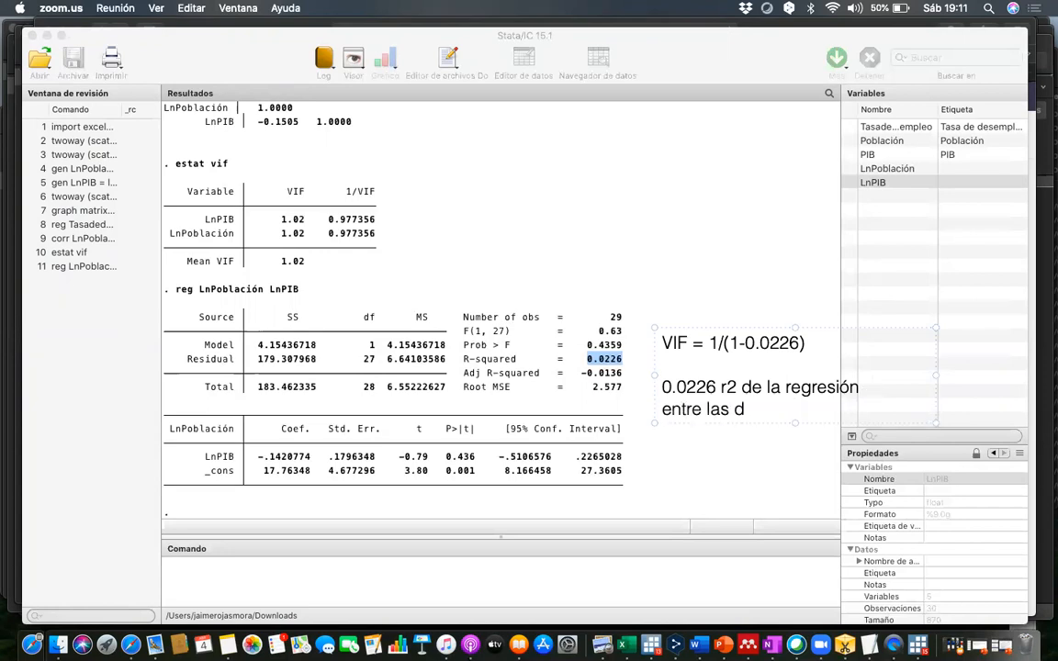
{"action": "type", "text": "os variables"}
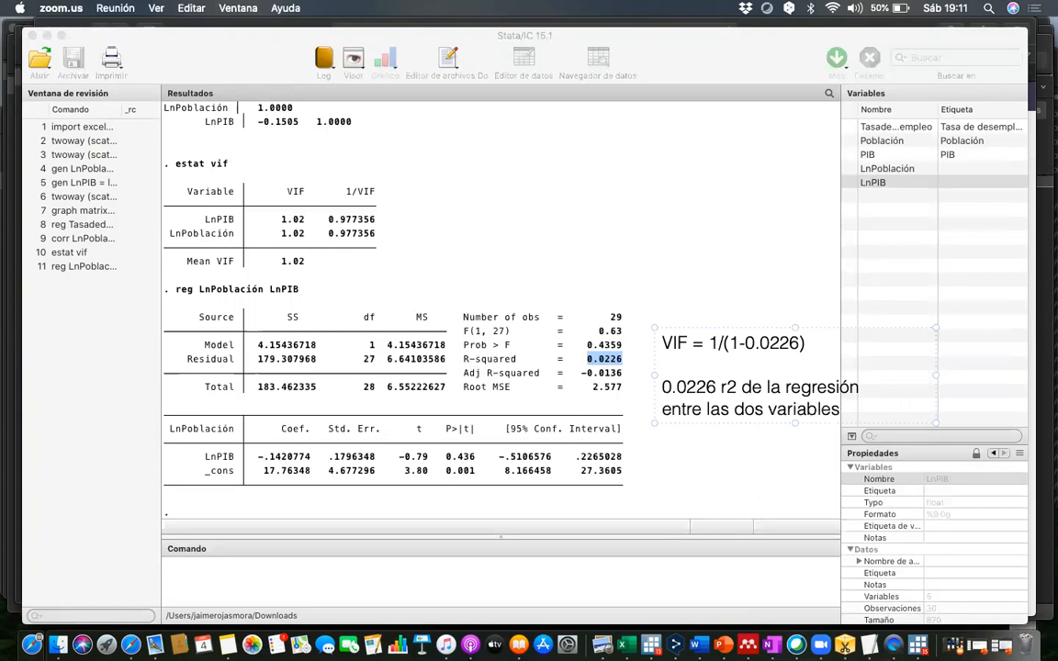
{"action": "key", "text": "Return"}
{"action": "type", "text": "independientes."}
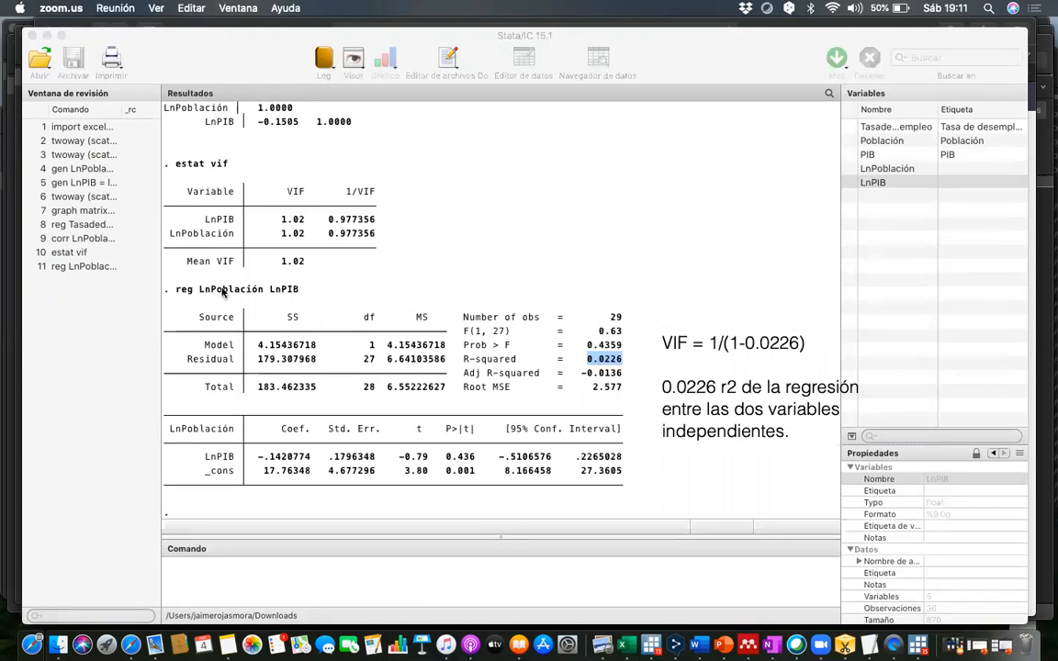
- Return to Stata's command entry and regress log GDP on log population with reg LnPIB LnPoblación
{"action": "left_click", "coordinate": [273, 290]}
{"action": "left_click", "coordinate": [424, 263]}
{"action": "left_click", "coordinate": [265, 586]}
{"action": "type", "text": "reg"}
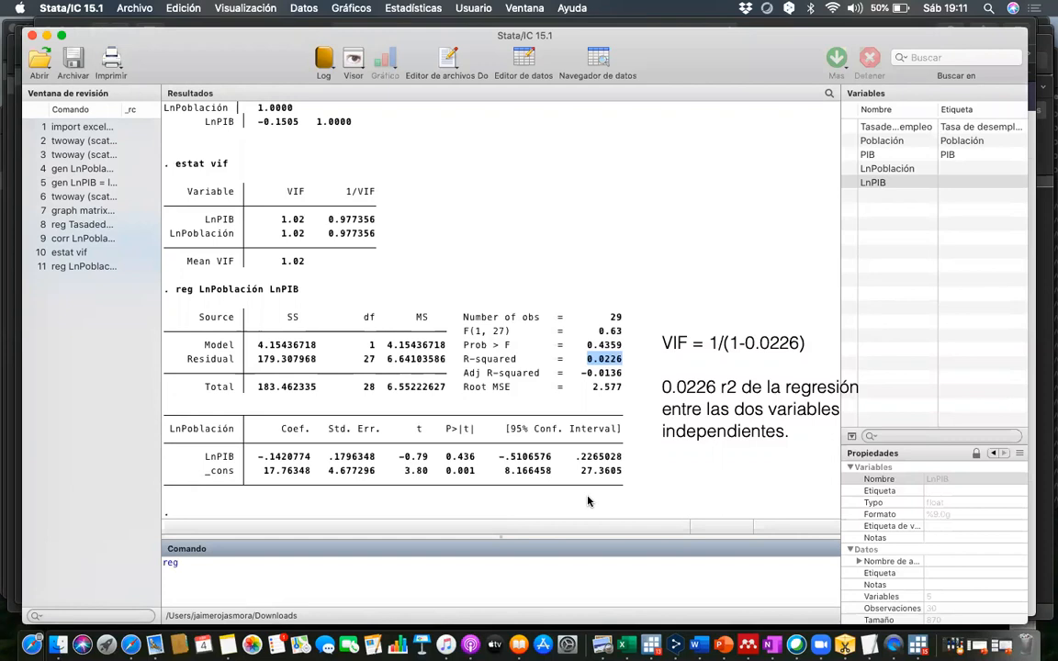
{"action": "double_click", "coordinate": [874, 183]}
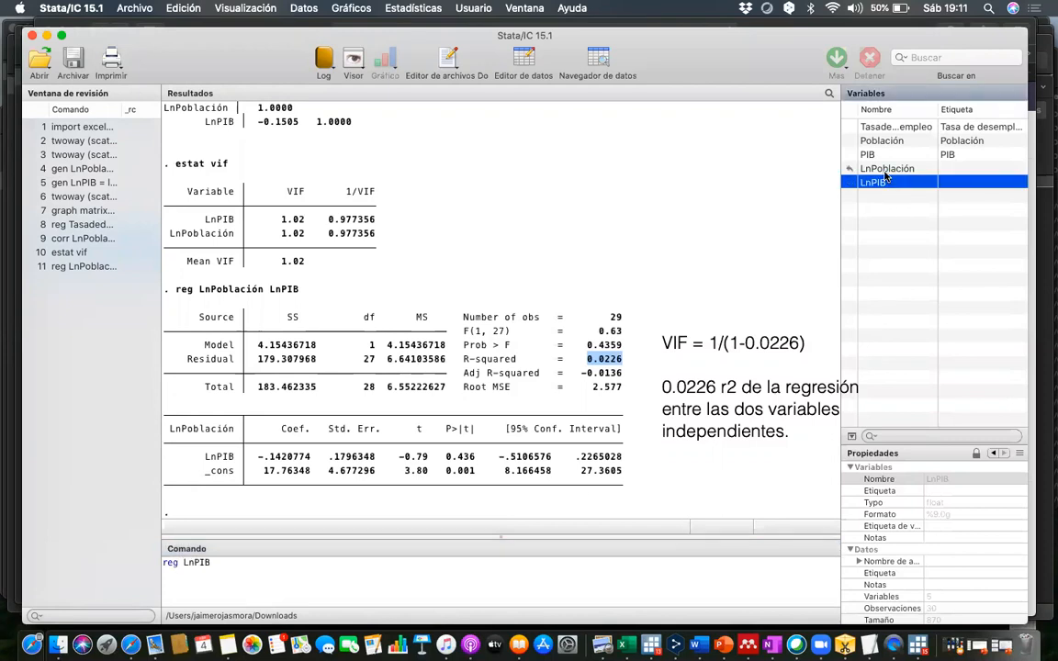
{"action": "double_click", "coordinate": [886, 170]}
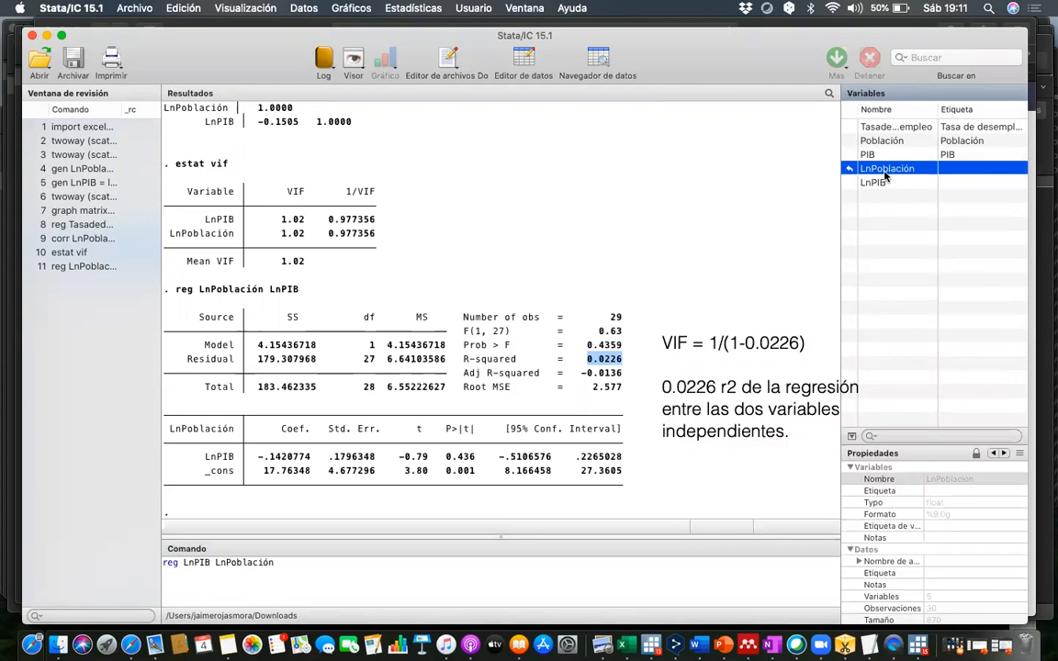
{"action": "key", "text": "Return"}
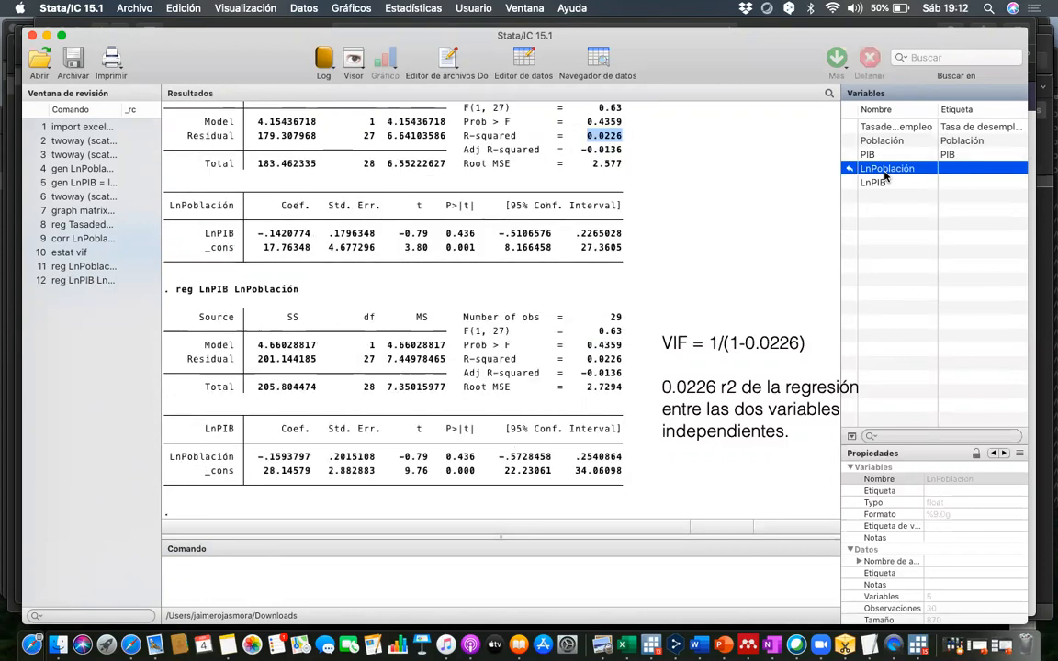
- Highlight the R-squared value of the LnPIB regression and add the text annotation "= 1.02" after the VIF formula
{"action": "left_click_drag", "start_coordinate": [586, 359], "coordinate": [618, 363]}
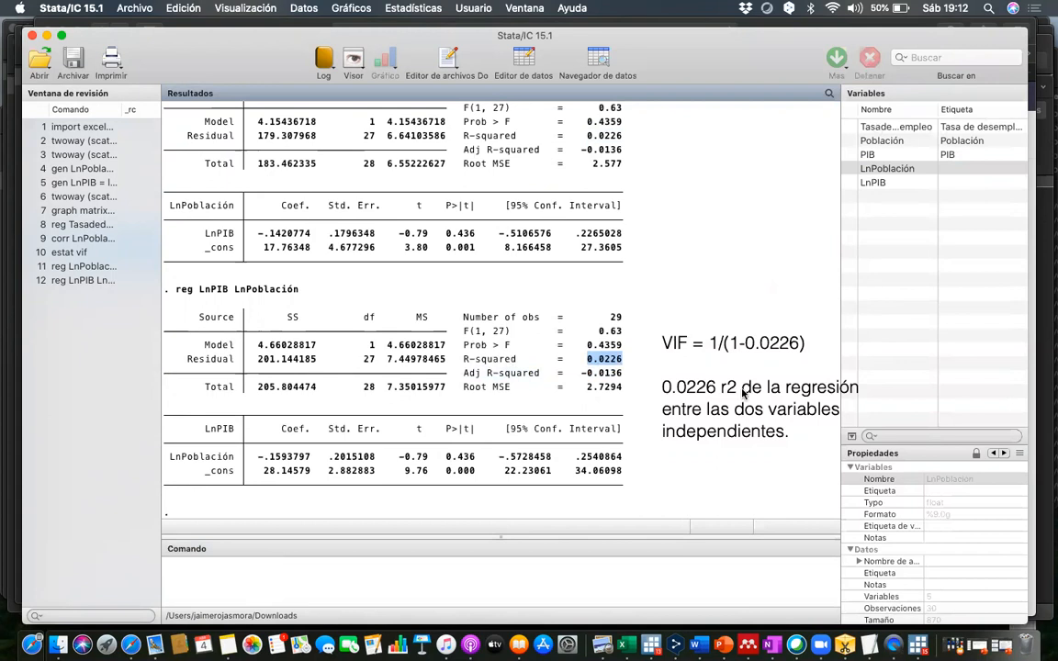
{"action": "left_click", "coordinate": [755, 345]}
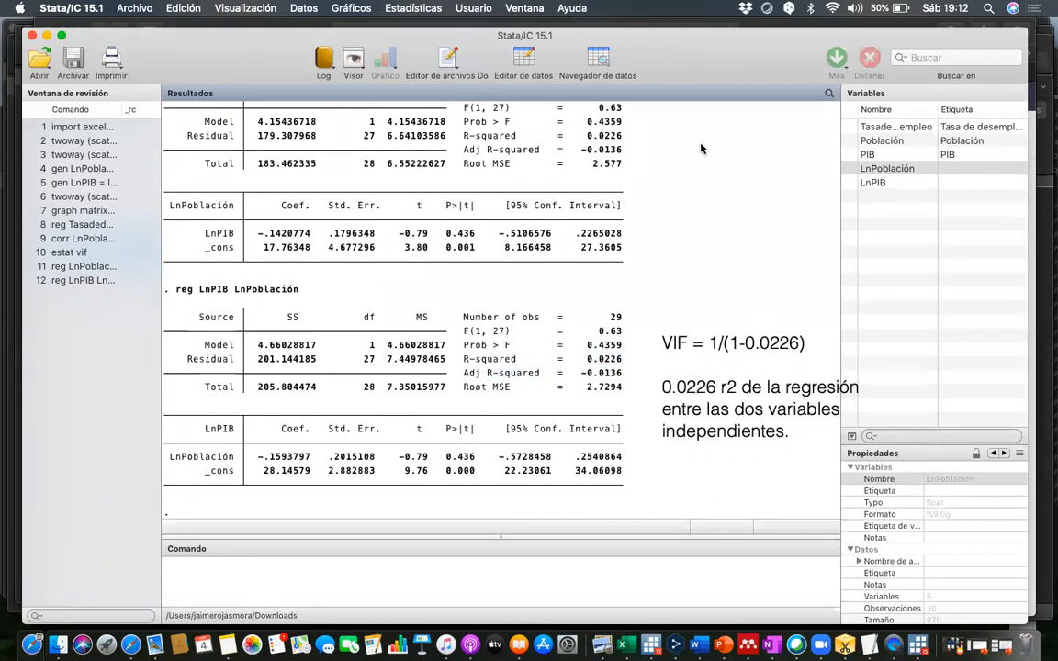
{"action": "left_click", "coordinate": [766, 351]}
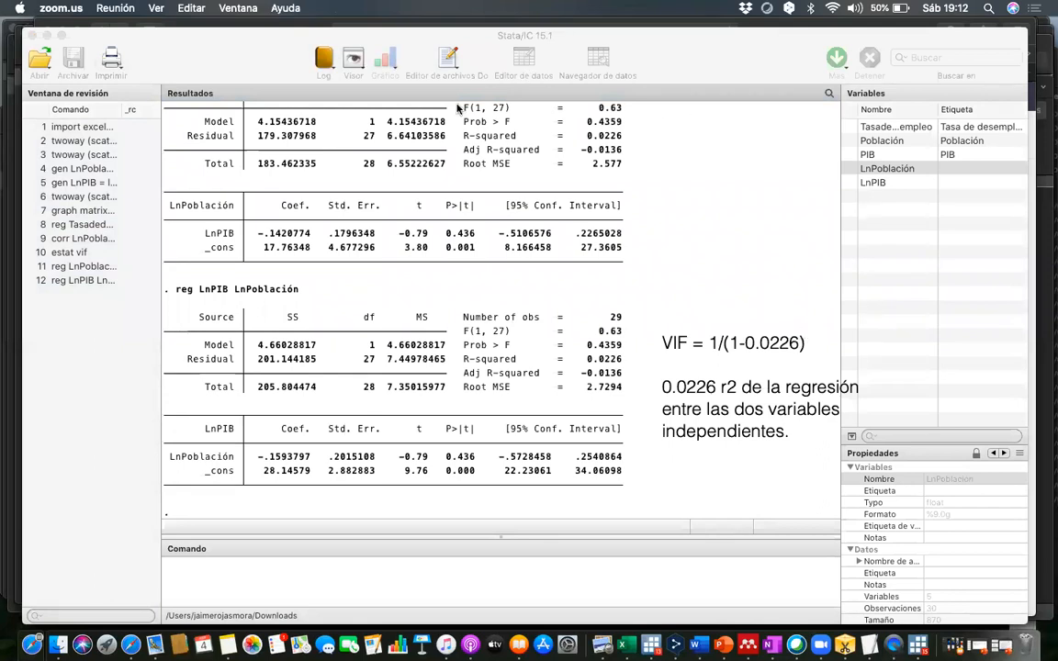
{"action": "left_click", "coordinate": [815, 346]}
{"action": "type", "text": "= 1.02"}
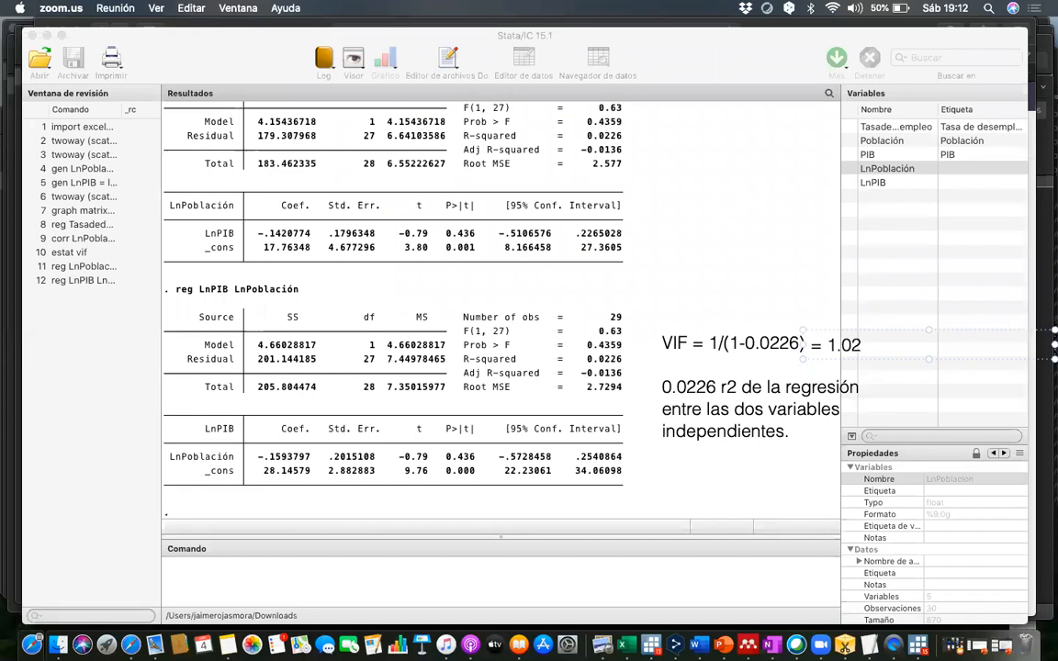
- Go back to the estat vif output and highlight the Mean VIF row to compare it with the hand-calculated VIF
{"action": "left_click", "coordinate": [764, 292]}
{"action": "scroll", "coordinate": [303, 292], "scroll_direction": "up", "scroll_amount": 5}
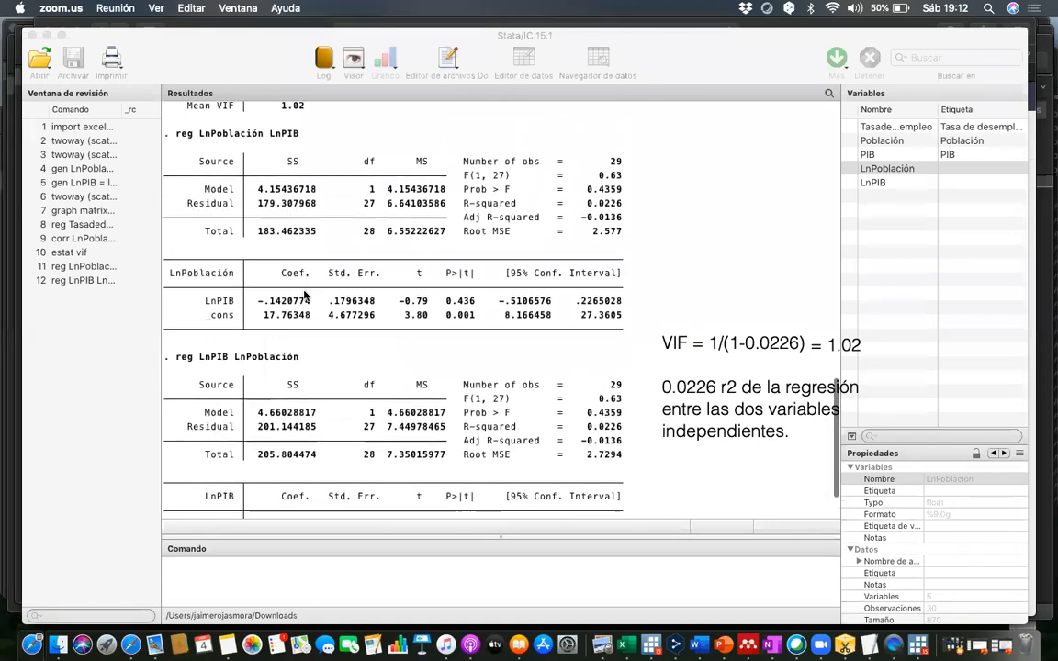
{"action": "scroll", "coordinate": [306, 294], "scroll_direction": "up", "scroll_amount": 1}
{"action": "left_click_drag", "start_coordinate": [311, 243], "coordinate": [188, 243]}
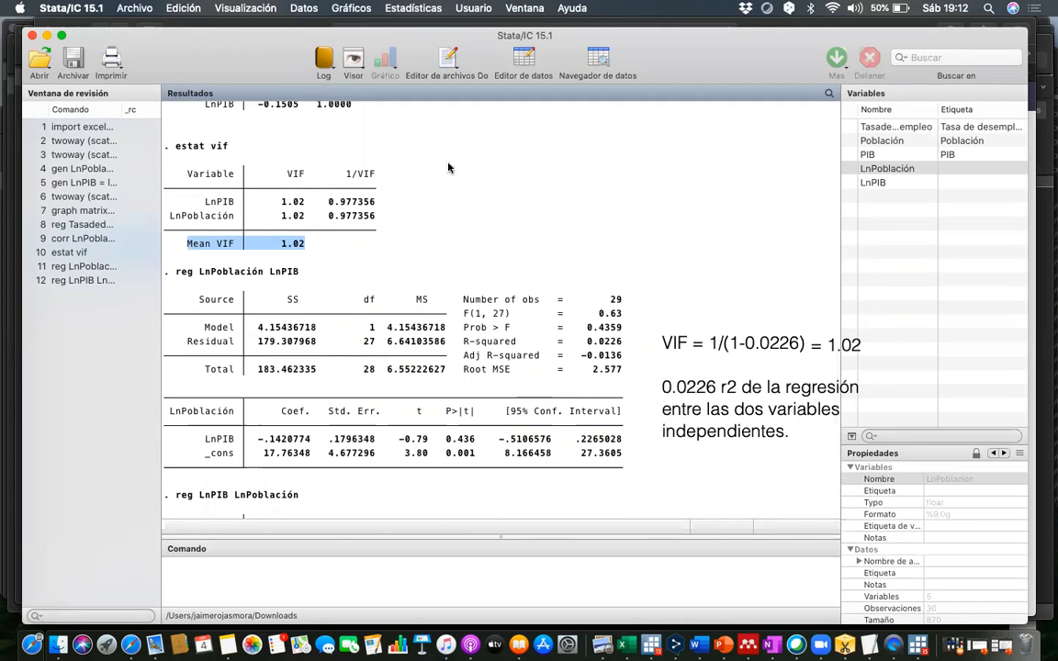
{"action": "left_click", "coordinate": [638, 124]}
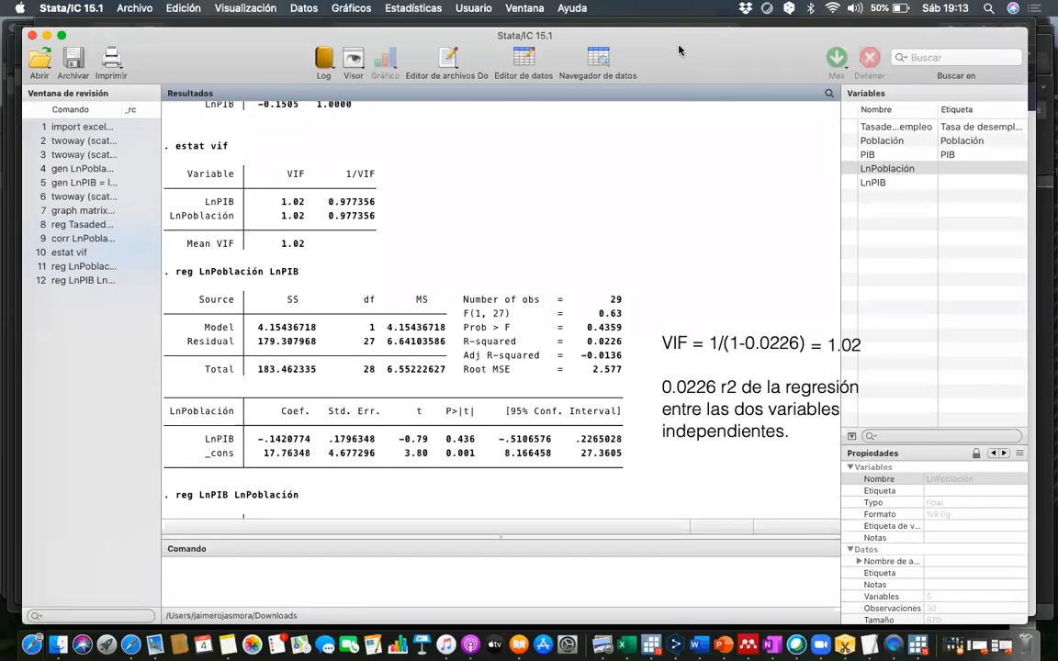
- Erase the VIF formula, its result and the R-squared note, and return to Stata's command entry below the latest regression
{"action": "left_click", "coordinate": [567, 117]}
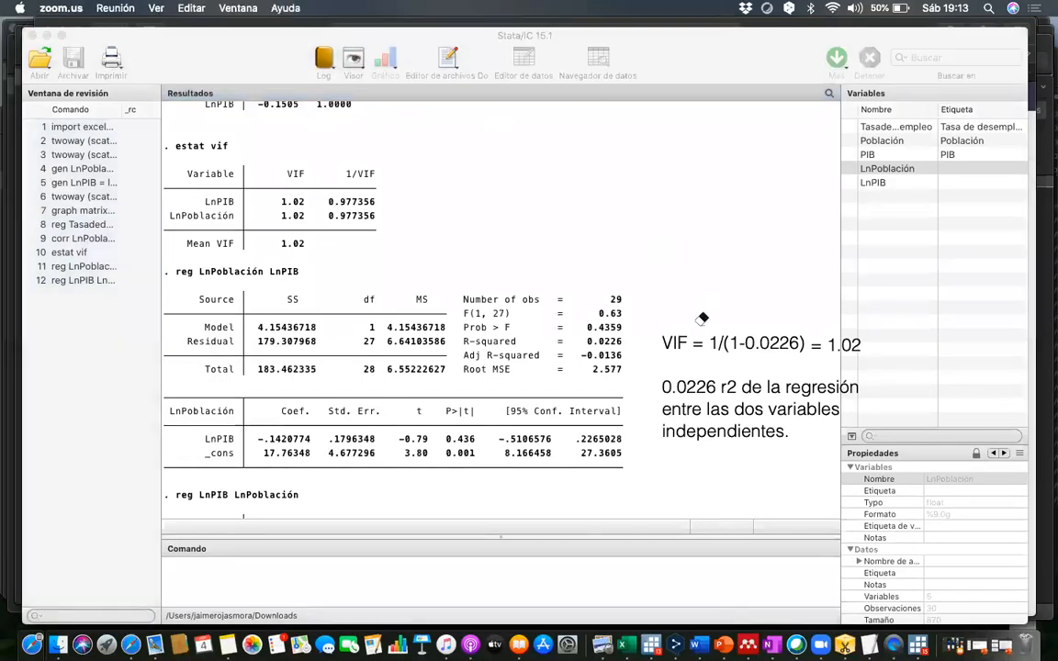
{"action": "left_click", "coordinate": [683, 332]}
{"action": "left_click", "coordinate": [837, 336]}
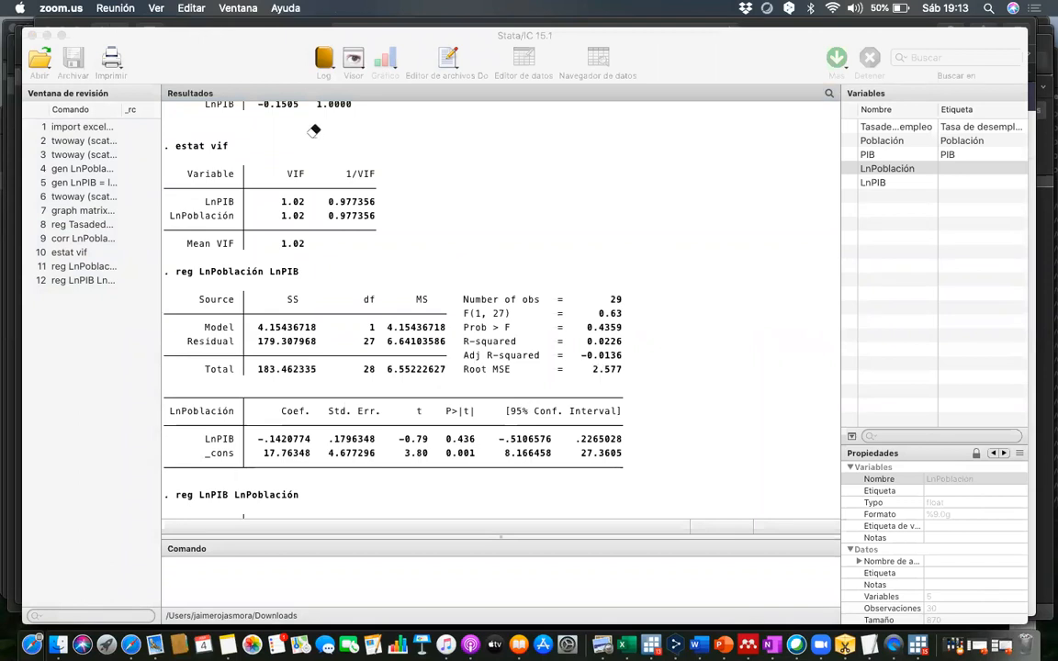
{"action": "scroll", "coordinate": [303, 385], "scroll_direction": "down", "scroll_amount": 5}
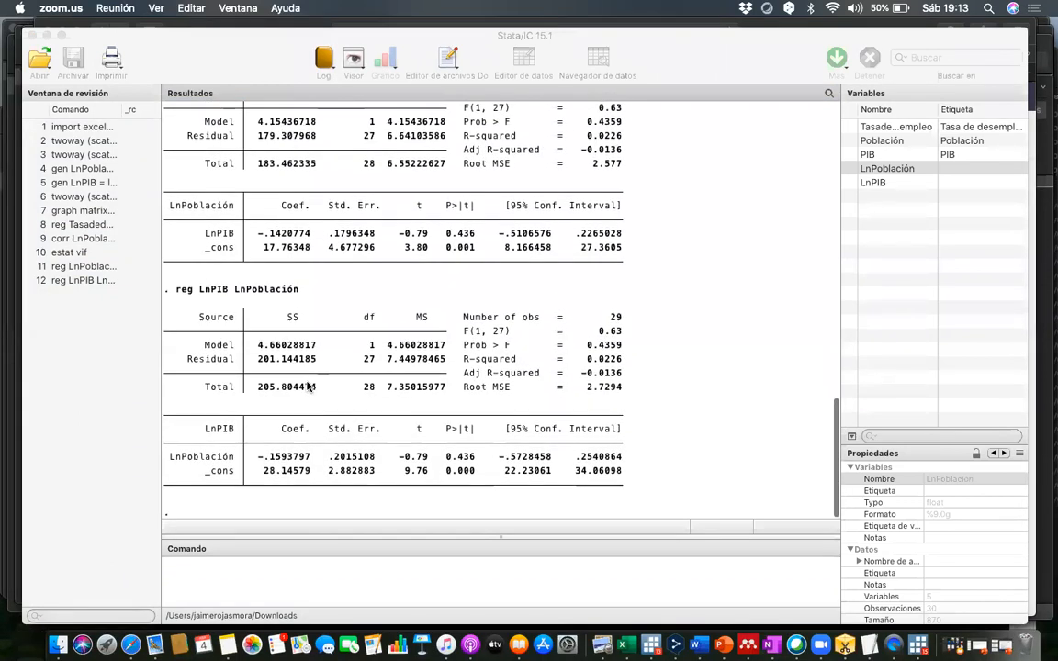
{"action": "left_click", "coordinate": [202, 574]}
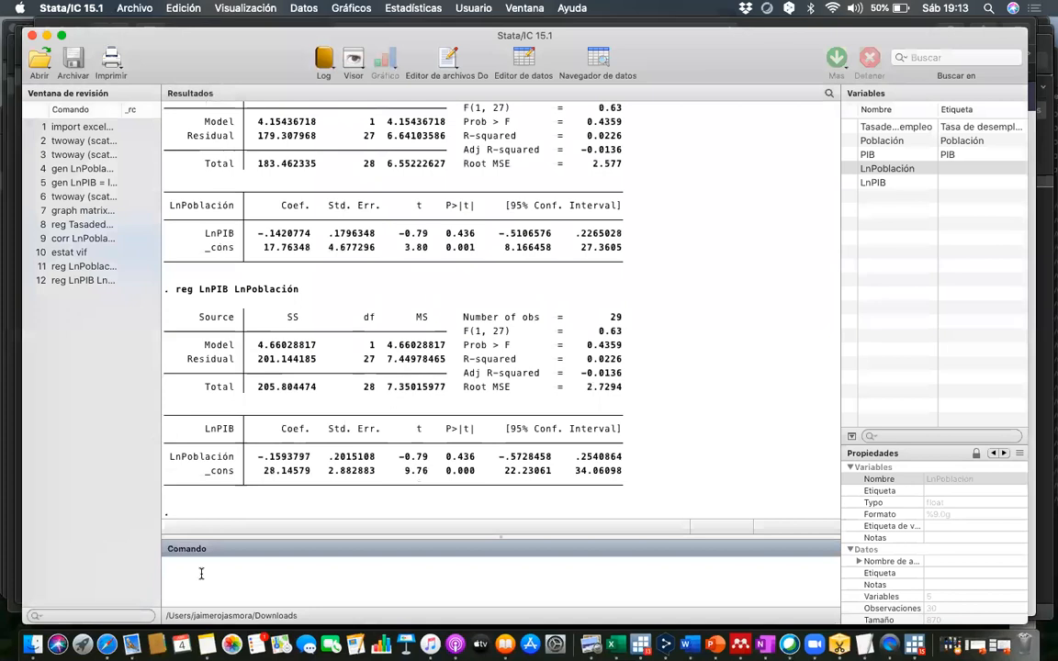
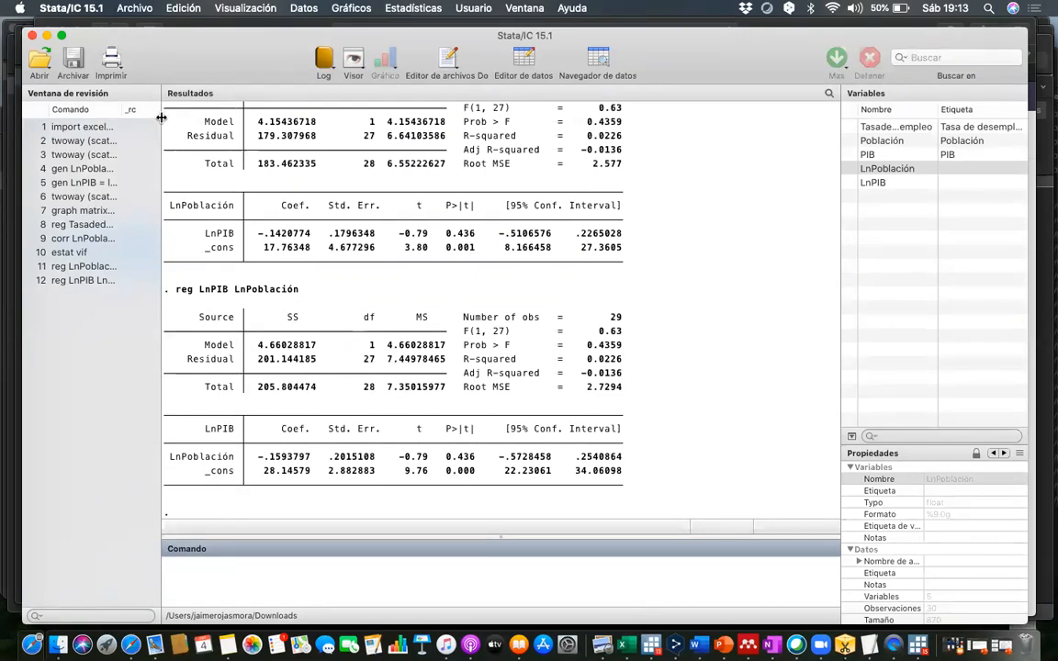
- Widen the command history pane so the earlier regression commands can be read
{"action": "left_click_drag", "start_coordinate": [161, 110], "coordinate": [245, 119]}
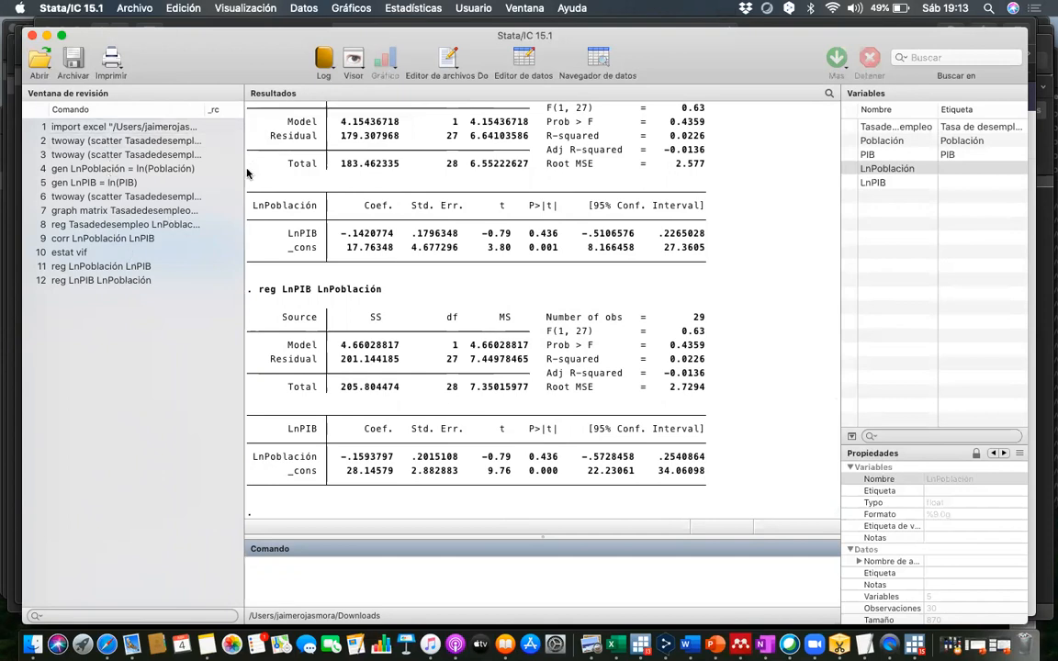
{"action": "left_click_drag", "start_coordinate": [245, 175], "coordinate": [196, 180]}
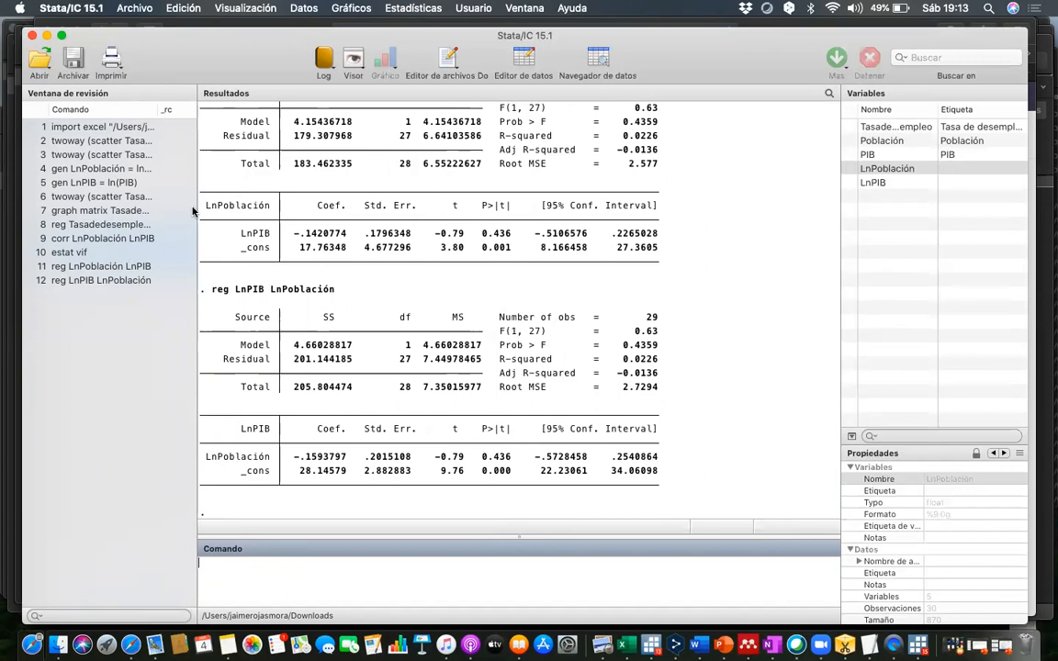
{"action": "left_click_drag", "start_coordinate": [196, 207], "coordinate": [328, 215]}
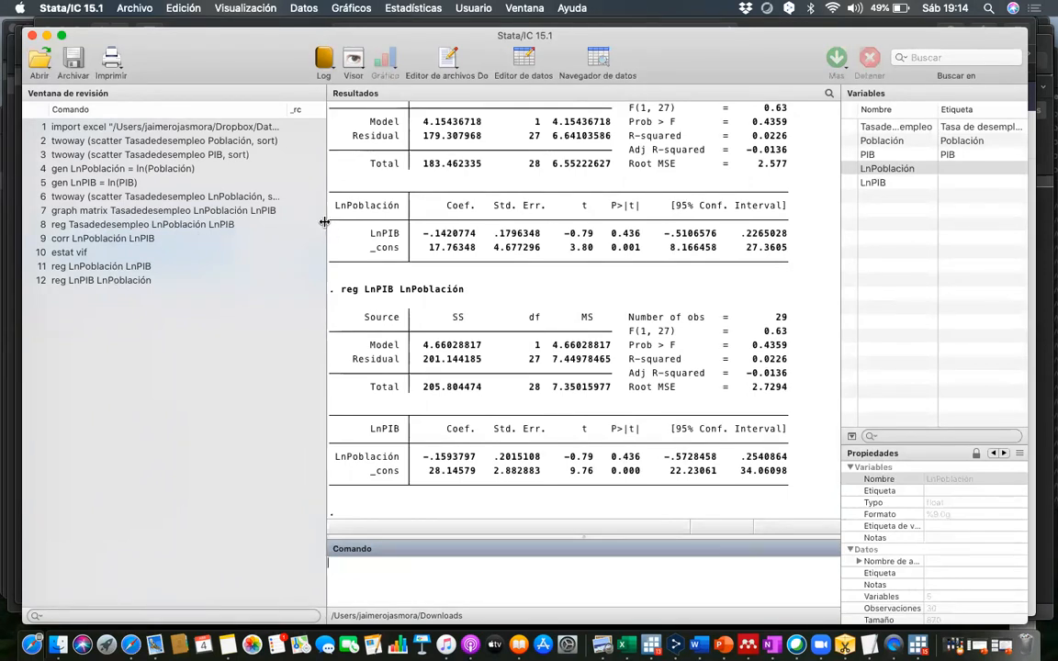
{"action": "left_click_drag", "start_coordinate": [324, 221], "coordinate": [218, 221]}
{"action": "scroll", "coordinate": [388, 210], "scroll_direction": "up", "scroll_amount": 5}
{"action": "scroll", "coordinate": [388, 210], "scroll_direction": "up", "scroll_amount": 15}
{"action": "scroll", "coordinate": [388, 210], "scroll_direction": "down", "scroll_amount": 12}
{"action": "scroll", "coordinate": [387, 210], "scroll_direction": "down", "scroll_amount": 5}
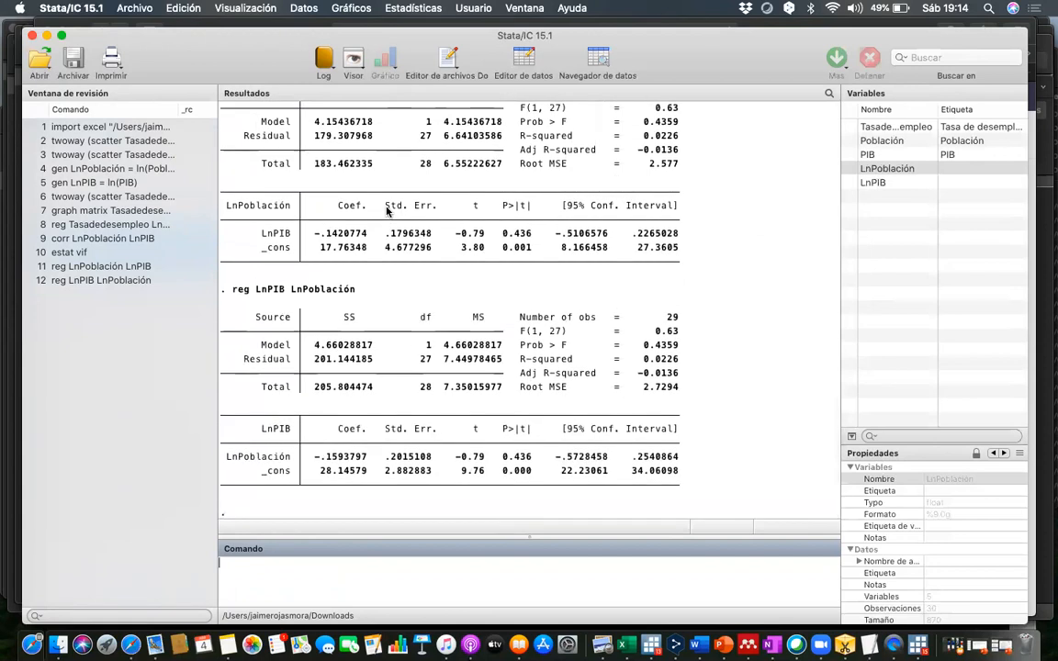
- Rerun the earlier command reg Tasadedesempleo LnPoblación LnPIB from the command history
{"action": "left_click", "coordinate": [86, 226]}
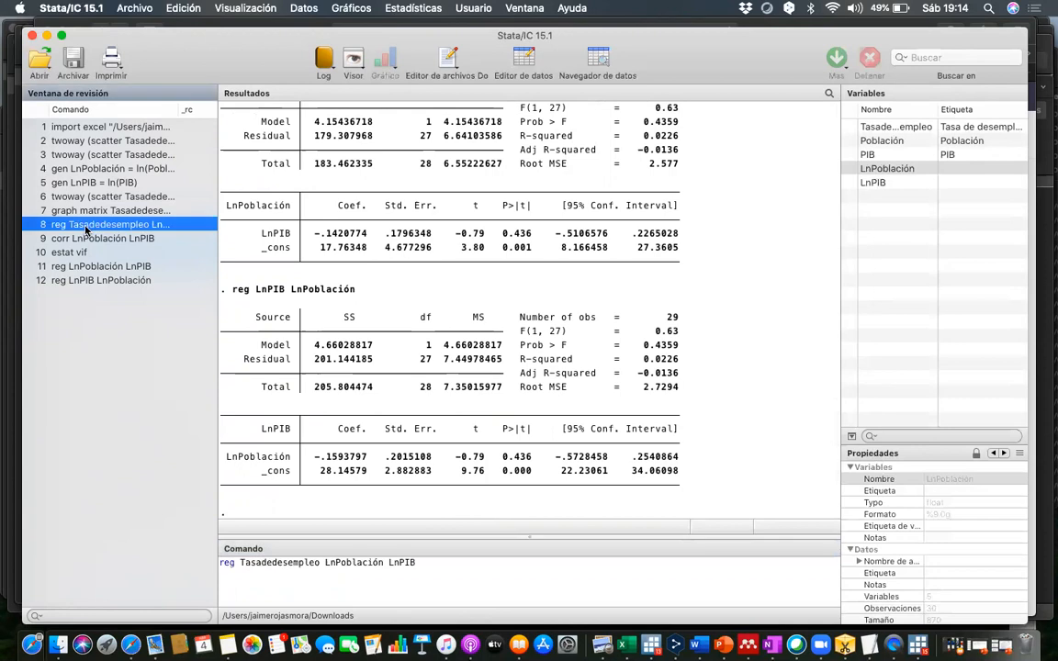
{"action": "left_click", "coordinate": [481, 566]}
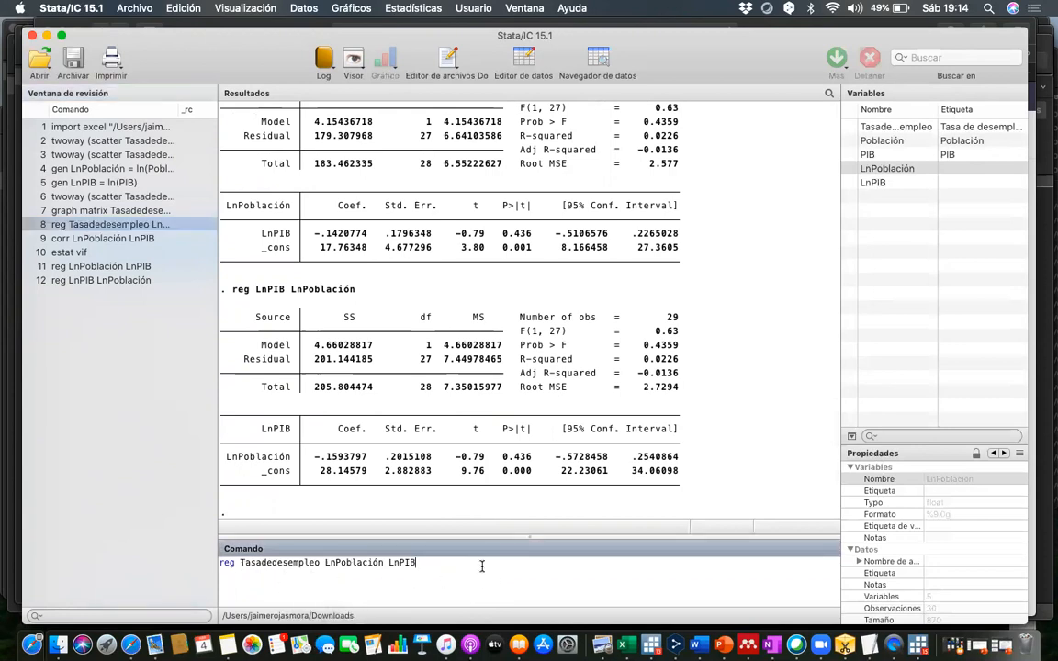
{"action": "key", "text": "Return"}
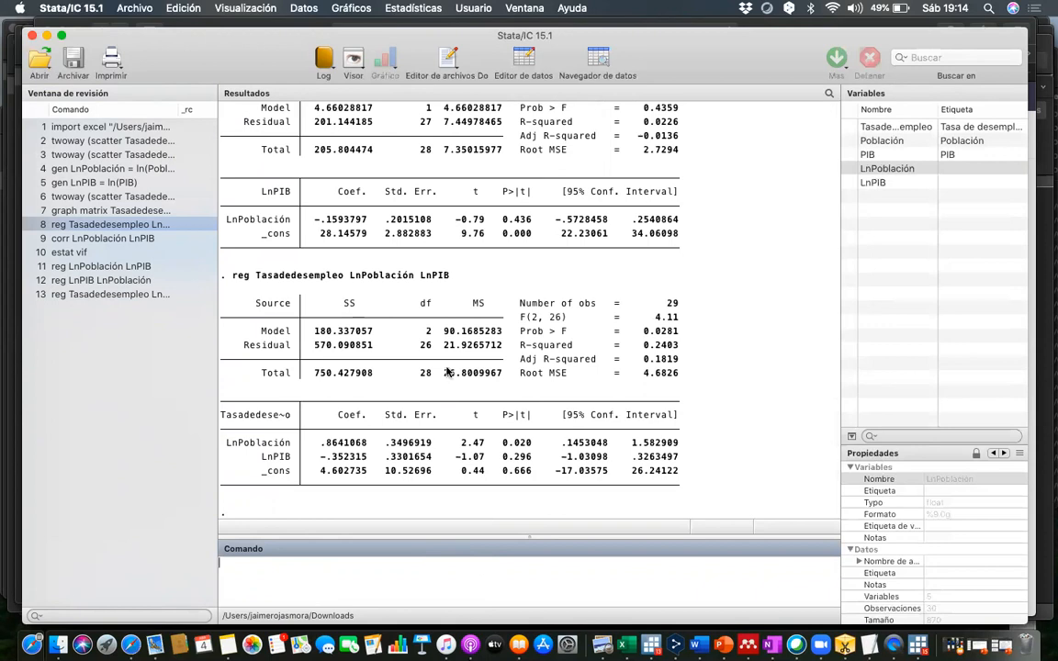
- Highlight the variables of the latest regression command, its constant coefficient and its Root MSE value
{"action": "left_click", "coordinate": [436, 280]}
{"action": "left_click_drag", "start_coordinate": [436, 280], "coordinate": [257, 281]}
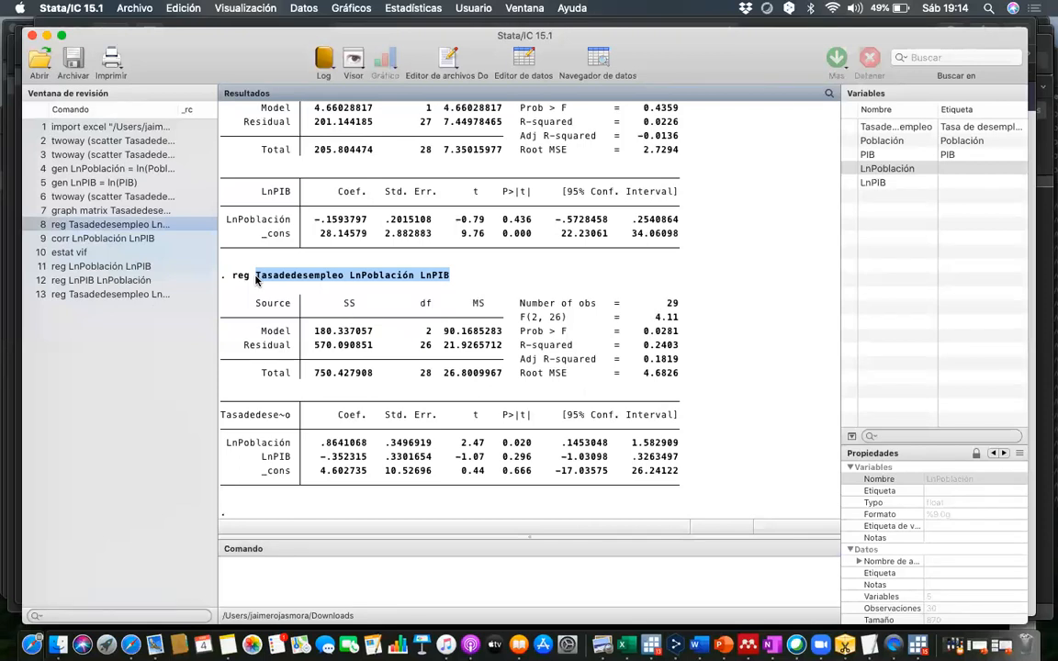
{"action": "mouse_move", "coordinate": [369, 471]}
{"action": "left_mouse_down"}
{"action": "mouse_move", "coordinate": [328, 445]}
{"action": "mouse_move", "coordinate": [364, 448]}
{"action": "mouse_move", "coordinate": [342, 458]}
{"action": "mouse_move", "coordinate": [361, 464]}
{"action": "mouse_move", "coordinate": [324, 470]}
{"action": "mouse_move", "coordinate": [365, 473]}
{"action": "left_mouse_up"}
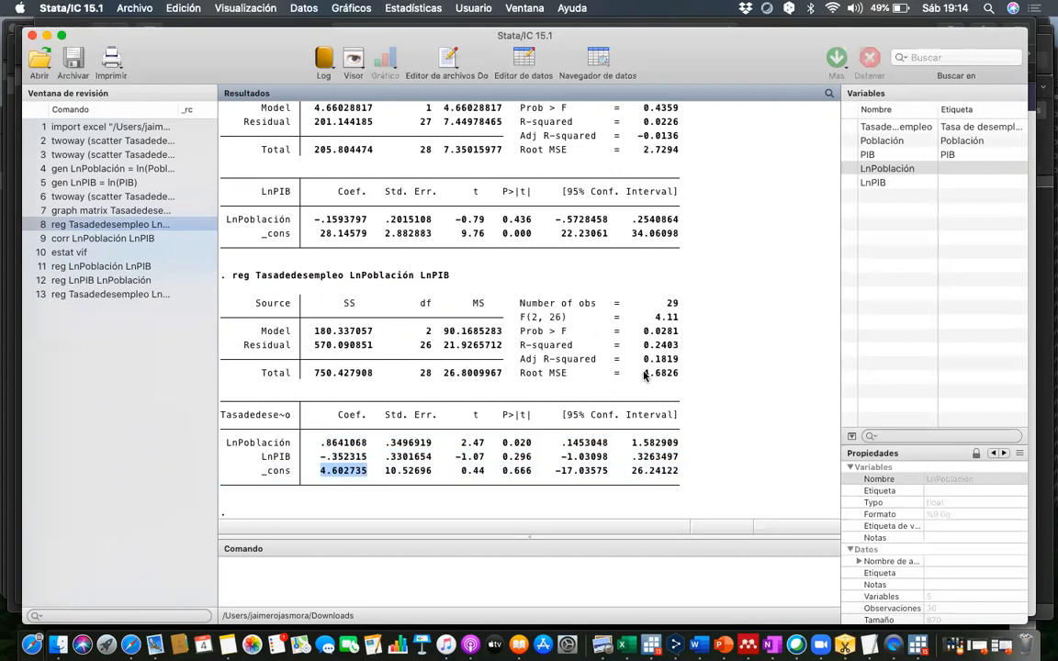
{"action": "left_click_drag", "start_coordinate": [643, 372], "coordinate": [675, 380]}
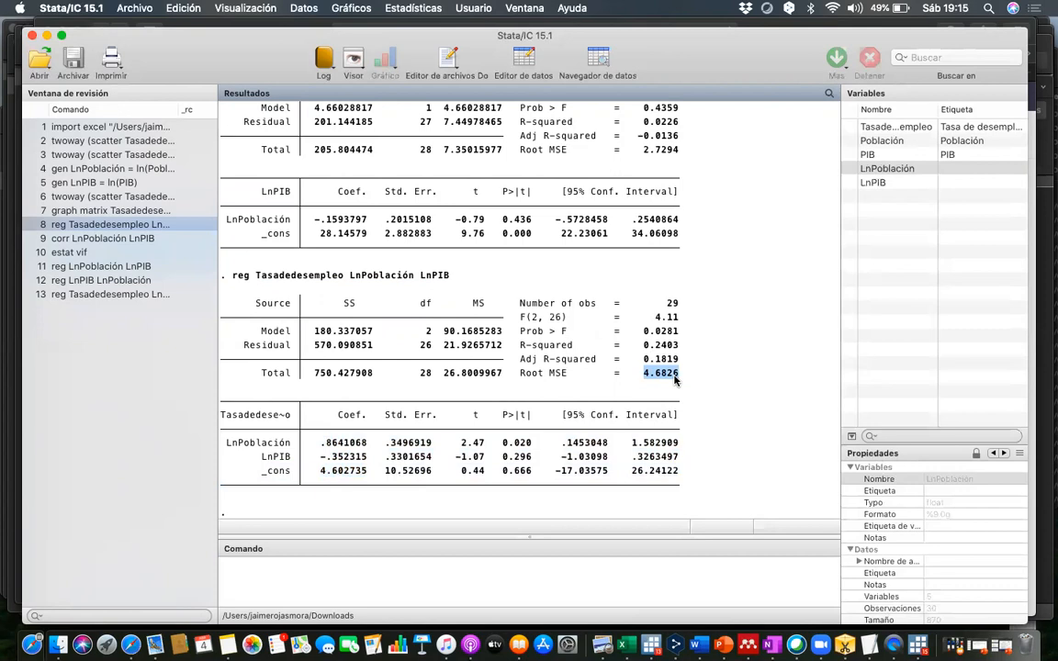
- Begin a command that generates the variable Uestimado, with the regression constant 4.602735 as its first term
{"action": "left_click", "coordinate": [468, 588]}
{"action": "type", "text": "gen"}
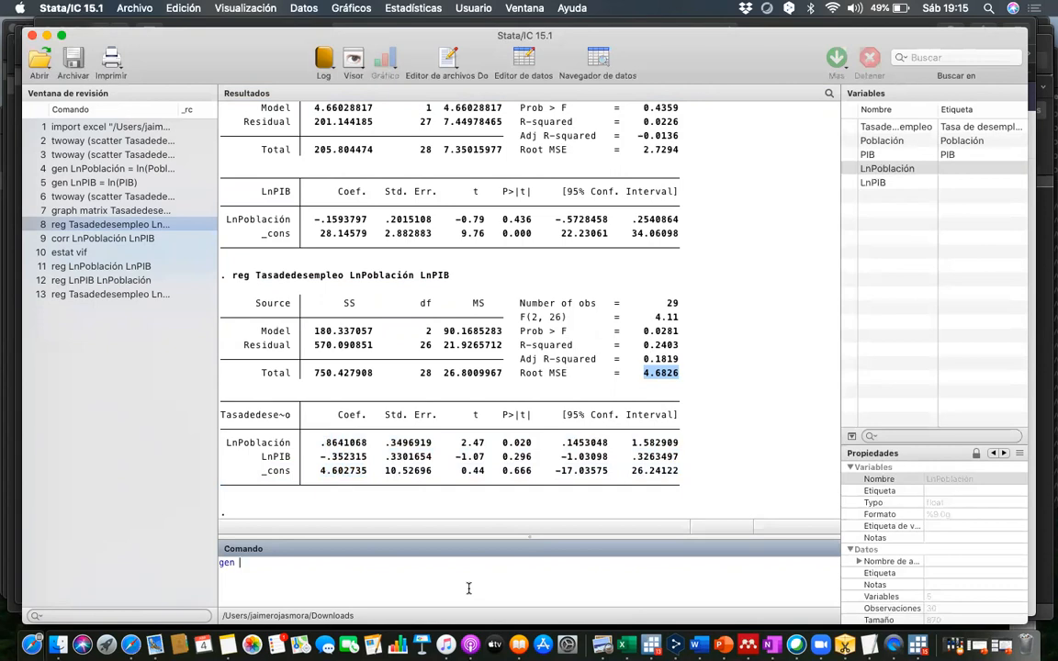
{"action": "type", "text": "u"}
{"action": "key", "text": "BackSpace"}
{"action": "type", "text": "Uestimado"}
{"action": "type", "text": "="}
{"action": "double_click", "coordinate": [317, 473]}
{"action": "key", "text": "super+c"}
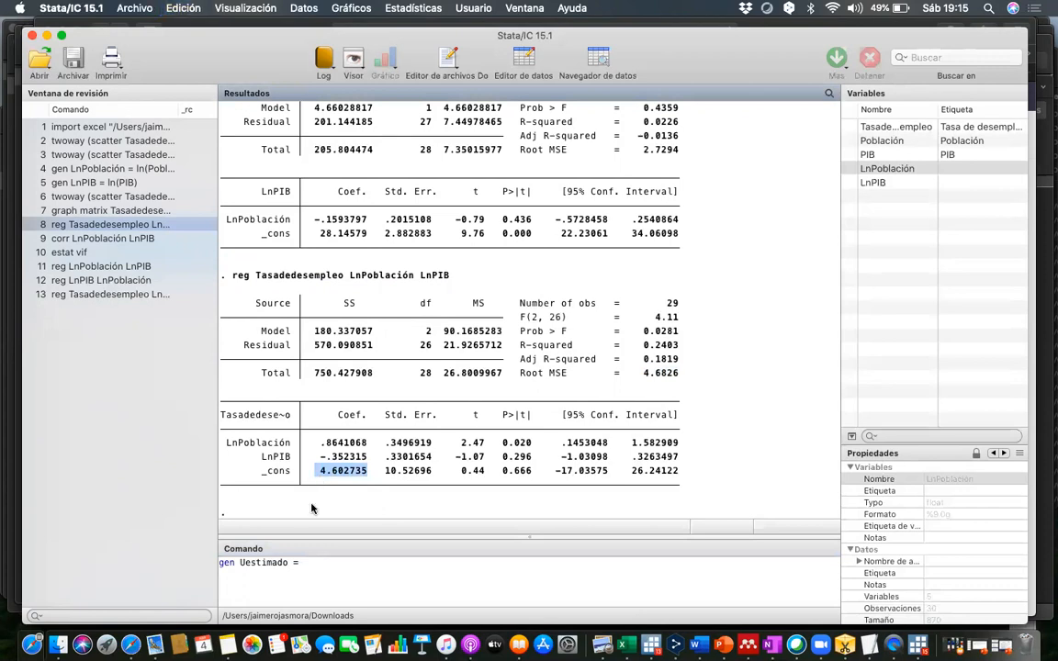
{"action": "left_click", "coordinate": [318, 564]}
{"action": "key", "text": "super+v"}
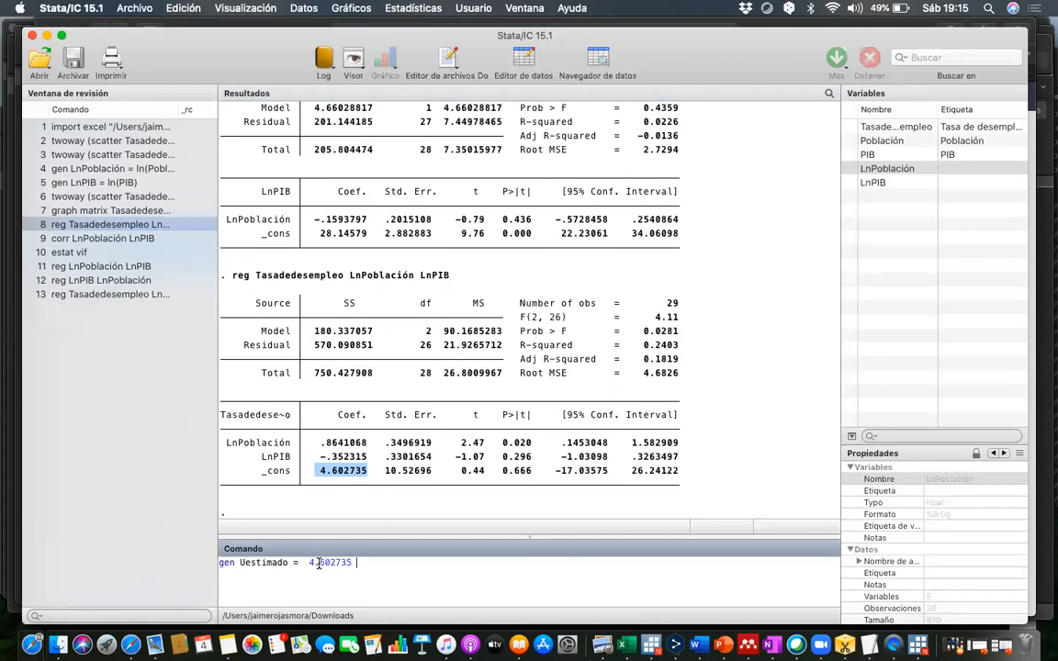
- Add the GDP term - 0.352315*(LnPIB) to the Uestimado formula, using the coefficient from the regression table
{"action": "type", "text": "-"}
{"action": "double_click", "coordinate": [332, 459]}
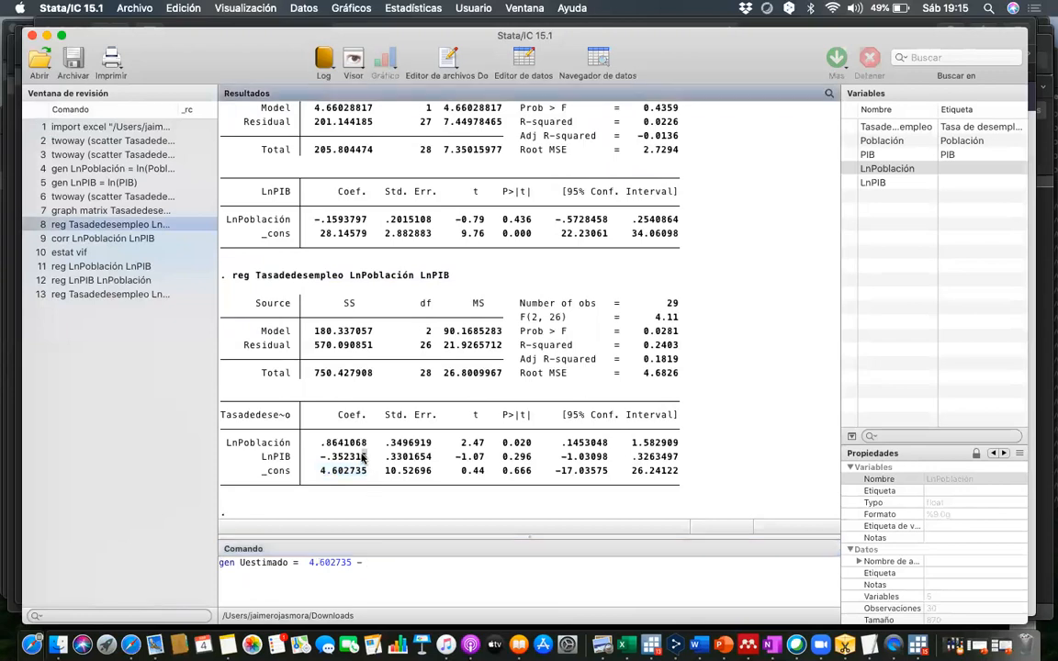
{"action": "key", "text": "super+c"}
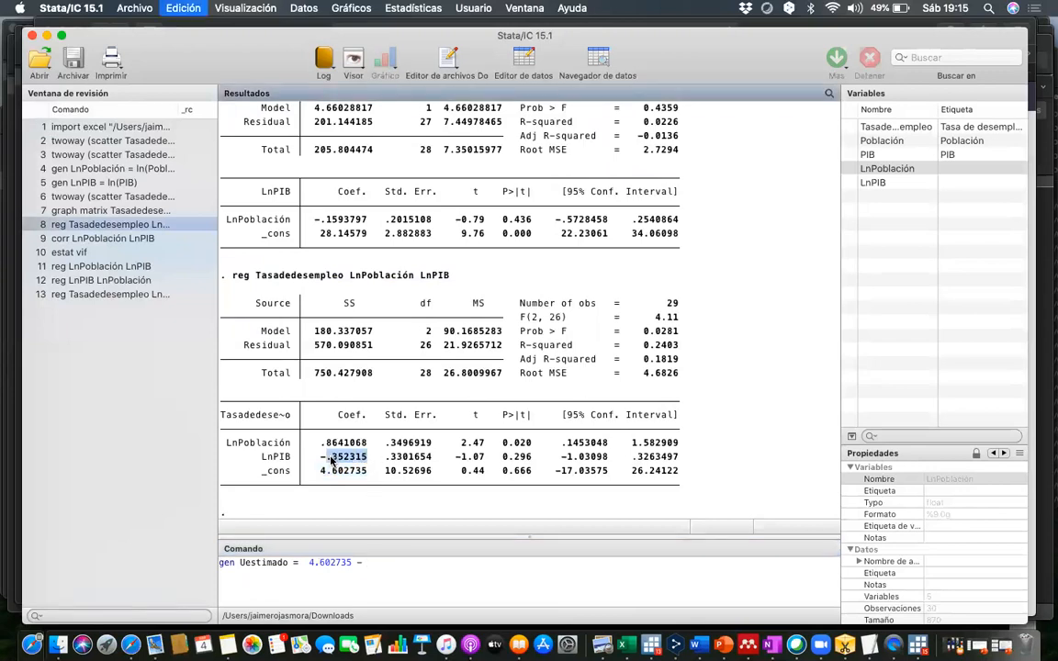
{"action": "left_click", "coordinate": [379, 563]}
{"action": "key", "text": "super+v"}
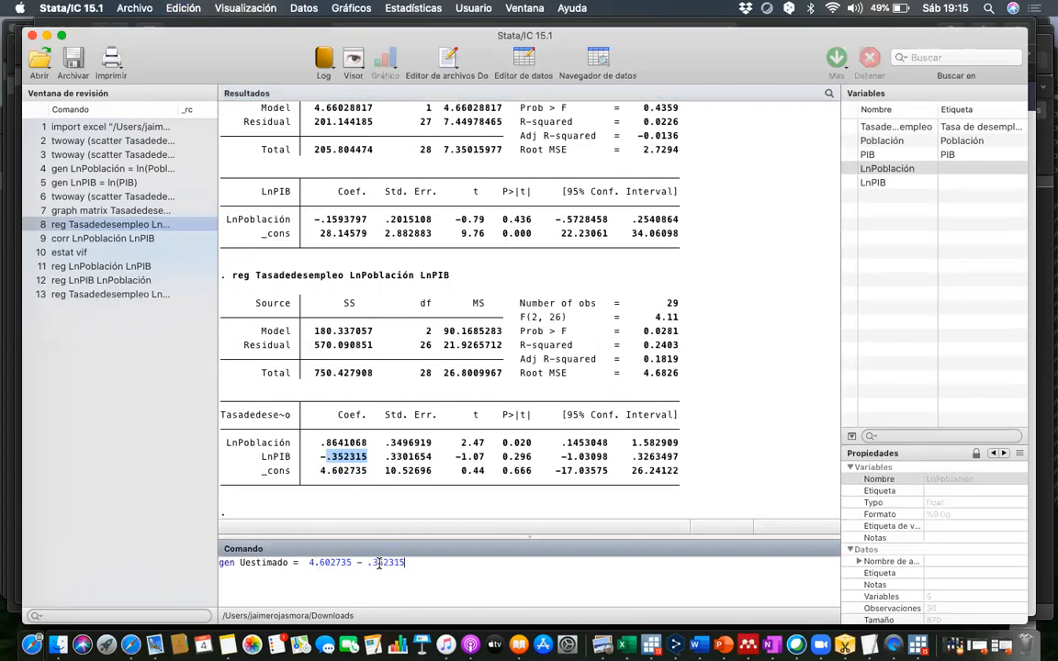
{"action": "type", "text": "0"}
{"action": "left_click", "coordinate": [424, 568]}
{"action": "type", "text": "*("}
{"action": "left_click", "coordinate": [873, 183]}
{"action": "double_click", "coordinate": [873, 183]}
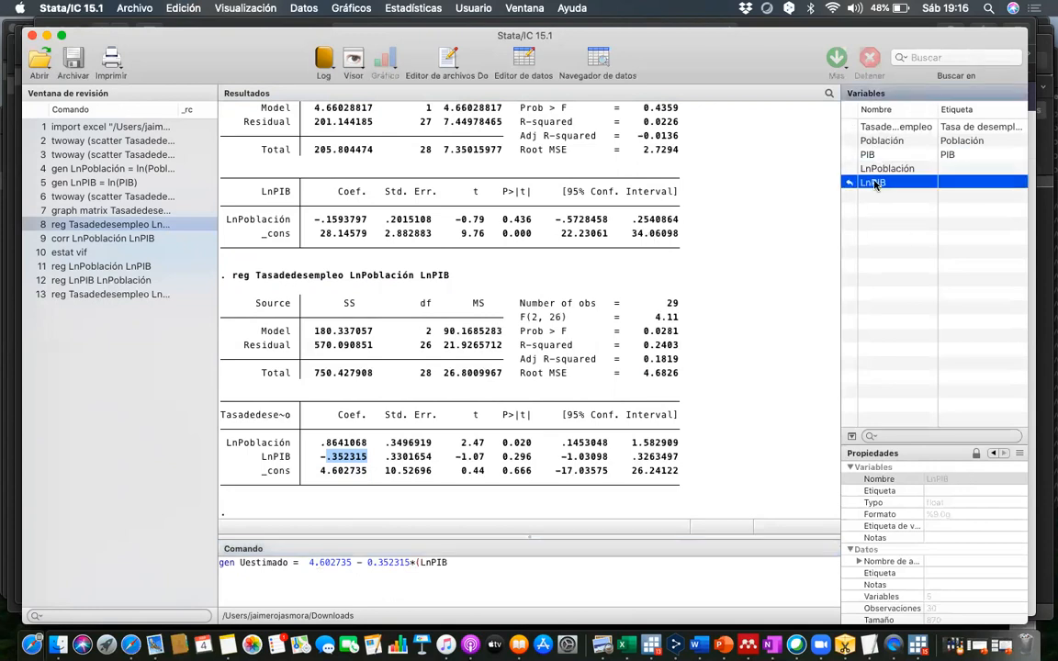
{"action": "type", "text": ")"}
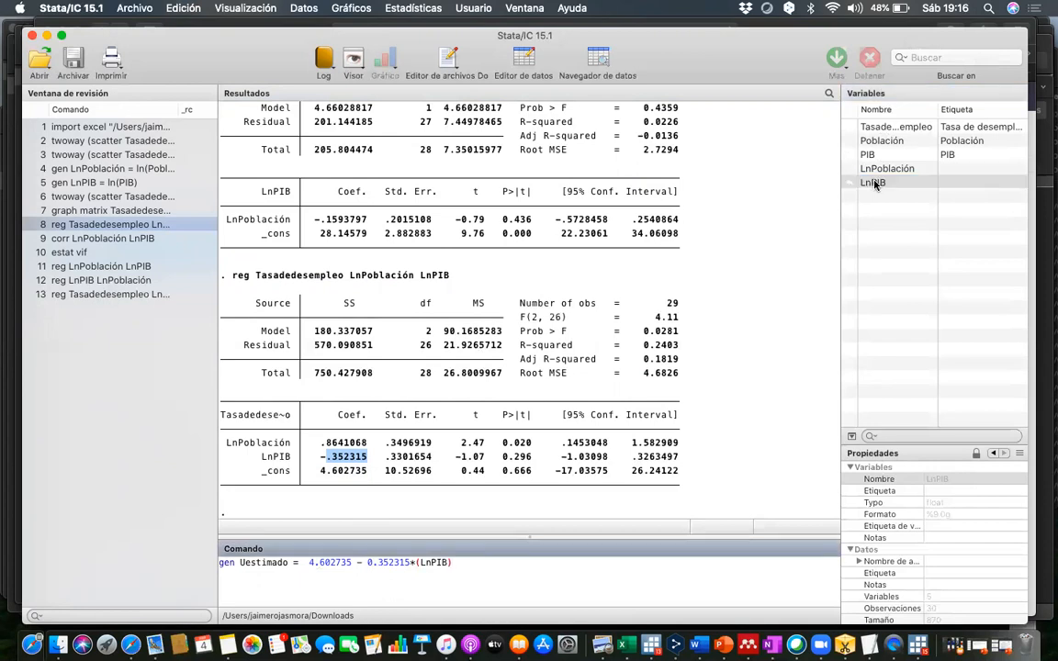
{"action": "type", "text": "+"}
- Add the population term +0.8641068*(LnPoblación) to the Uestimado formula
{"action": "double_click", "coordinate": [349, 444]}
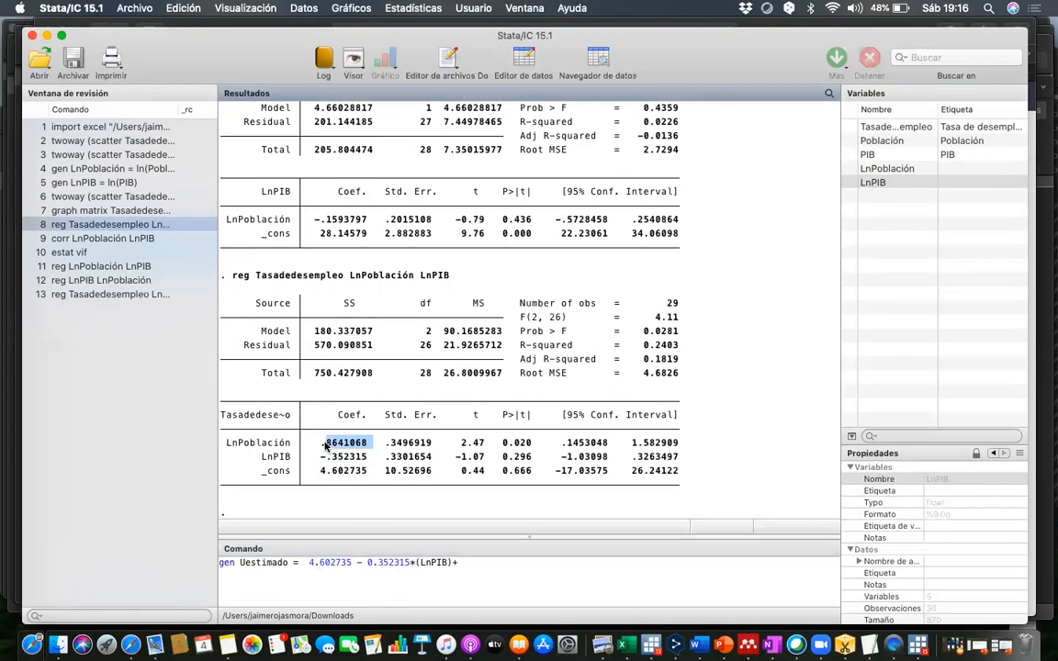
{"action": "left_click_drag", "start_coordinate": [323, 447], "coordinate": [475, 567]}
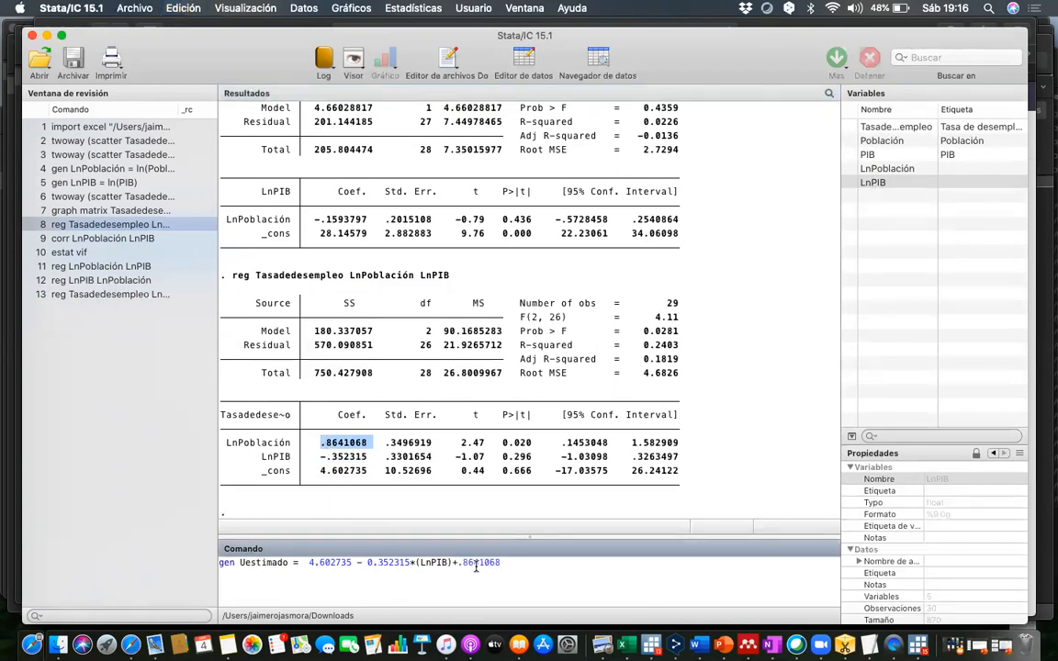
{"action": "type", "text": "068*("}
{"action": "left_click", "coordinate": [899, 169]}
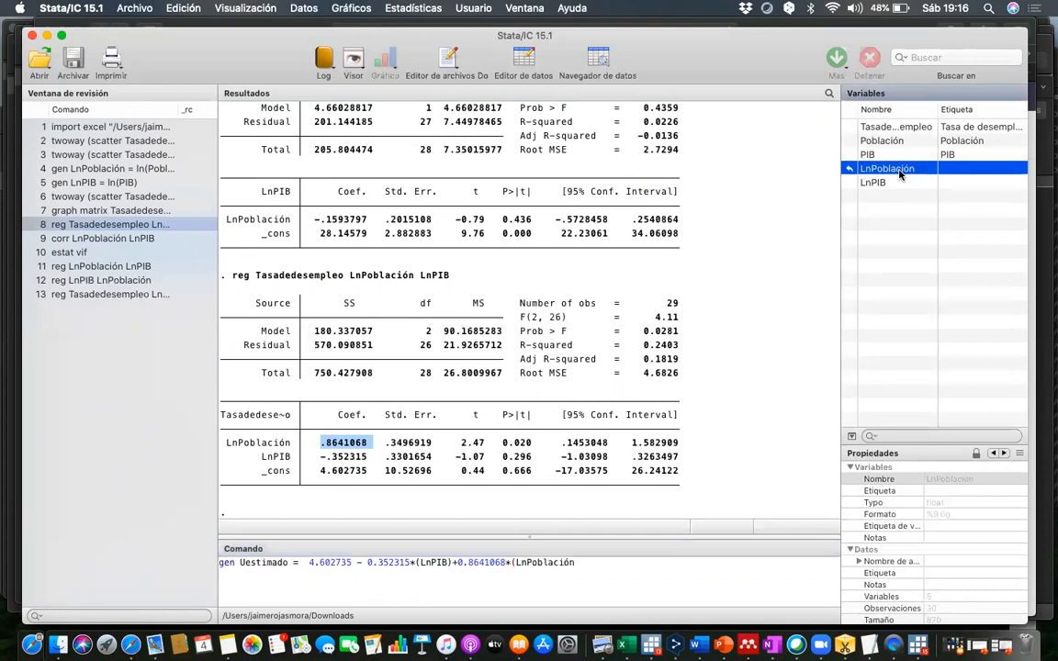
{"action": "type", "text": ")"}
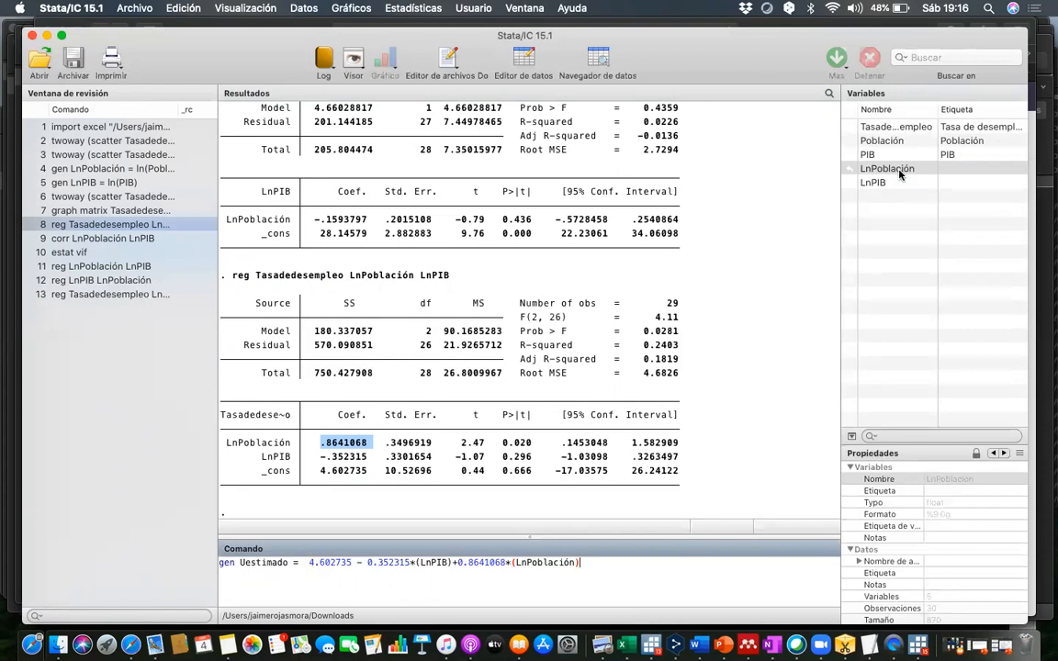
- Append the Root MSE as +4.6826 to the Uestimado formula and run the gen command
{"action": "type", "text": "+"}
{"action": "left_click_drag", "start_coordinate": [642, 373], "coordinate": [680, 372]}
{"action": "key", "text": "super+c"}
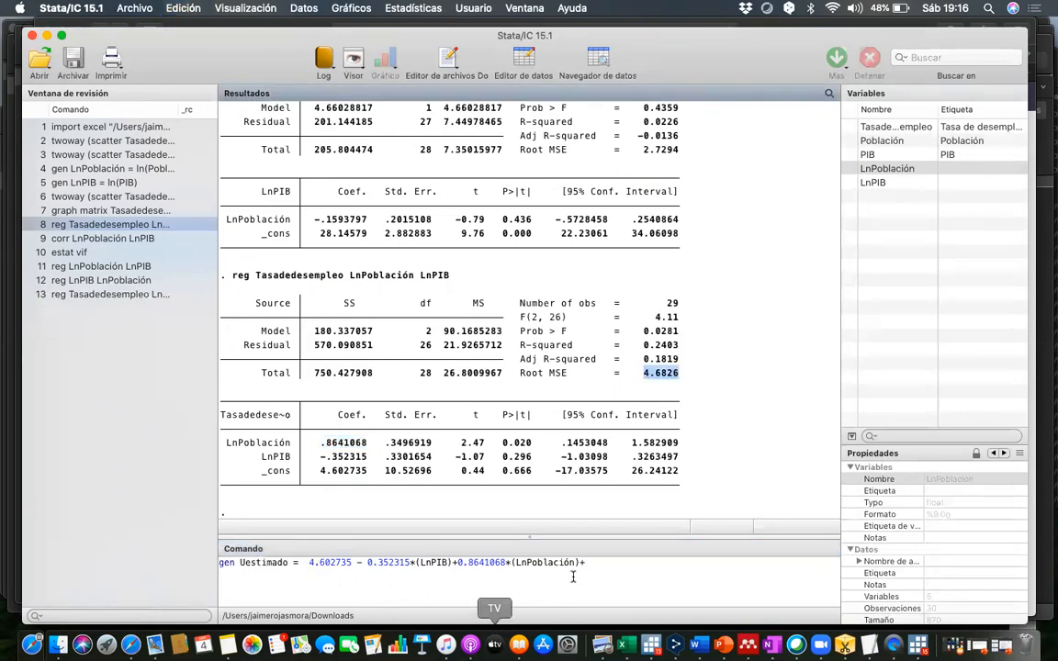
{"action": "left_click", "coordinate": [599, 567]}
{"action": "key", "text": "super+v"}
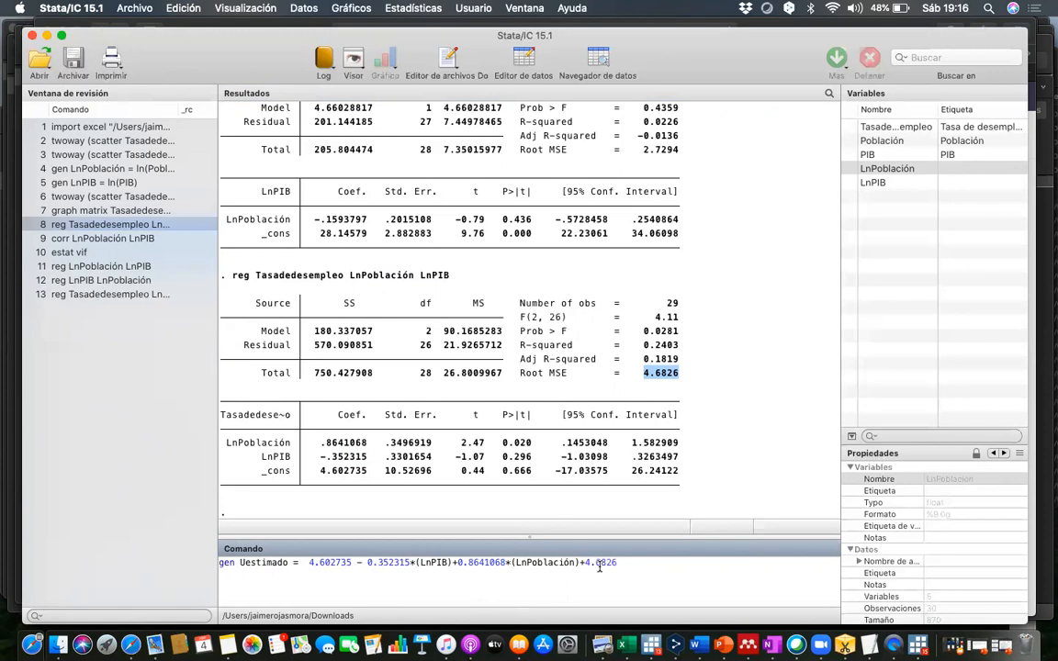
{"action": "key", "text": "Return"}
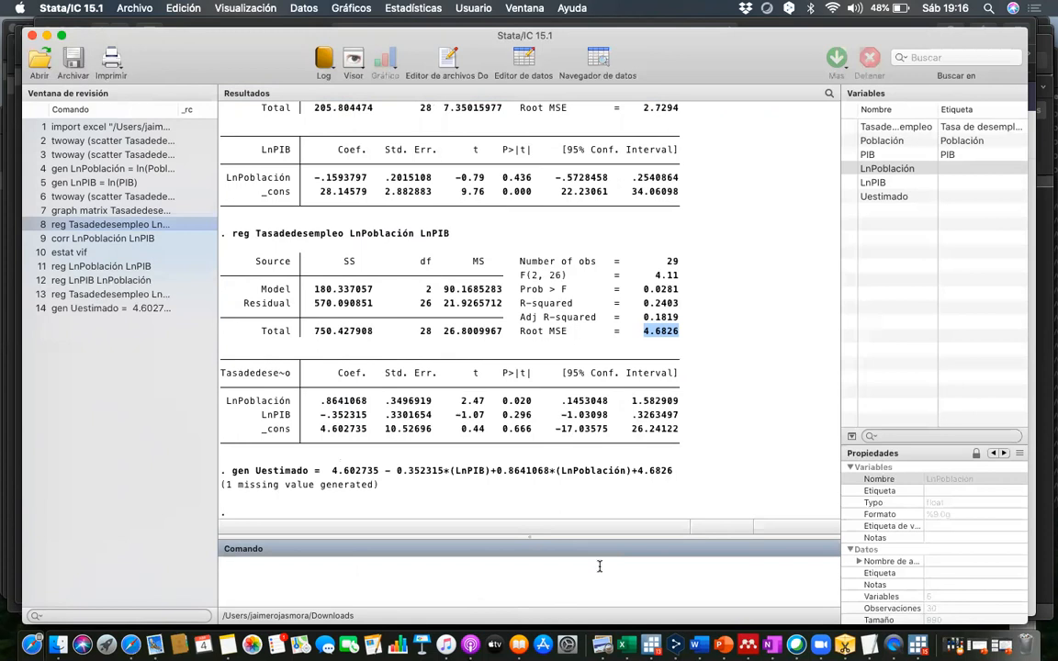
- Open the dataset for viewing, inspect the Uestimado column, and return to the main window
{"action": "left_click", "coordinate": [524, 59]}
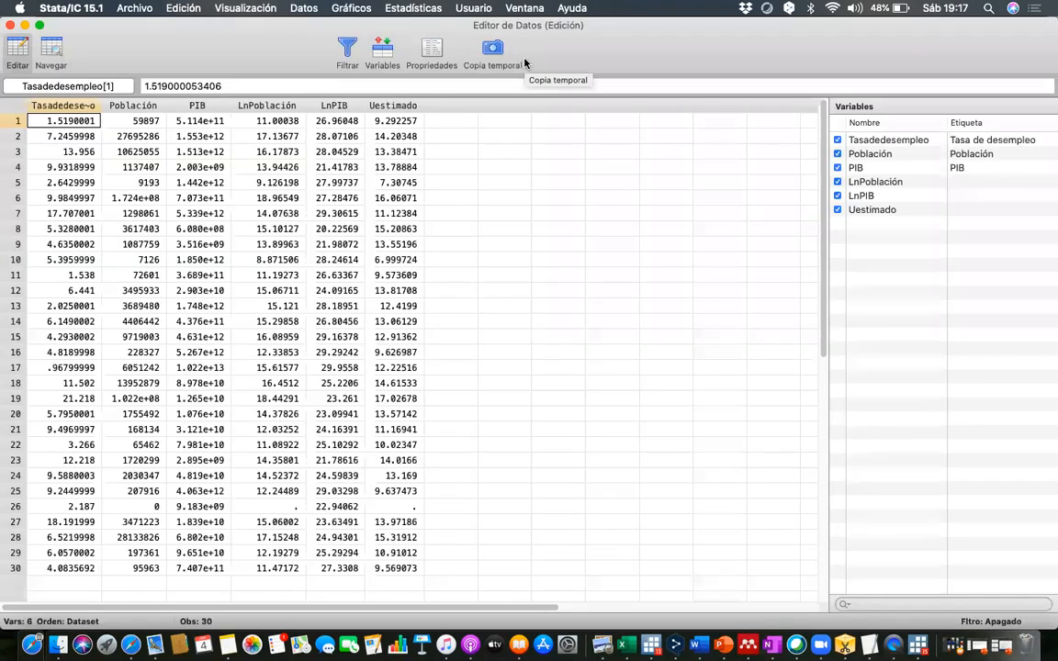
{"action": "left_click", "coordinate": [395, 107]}
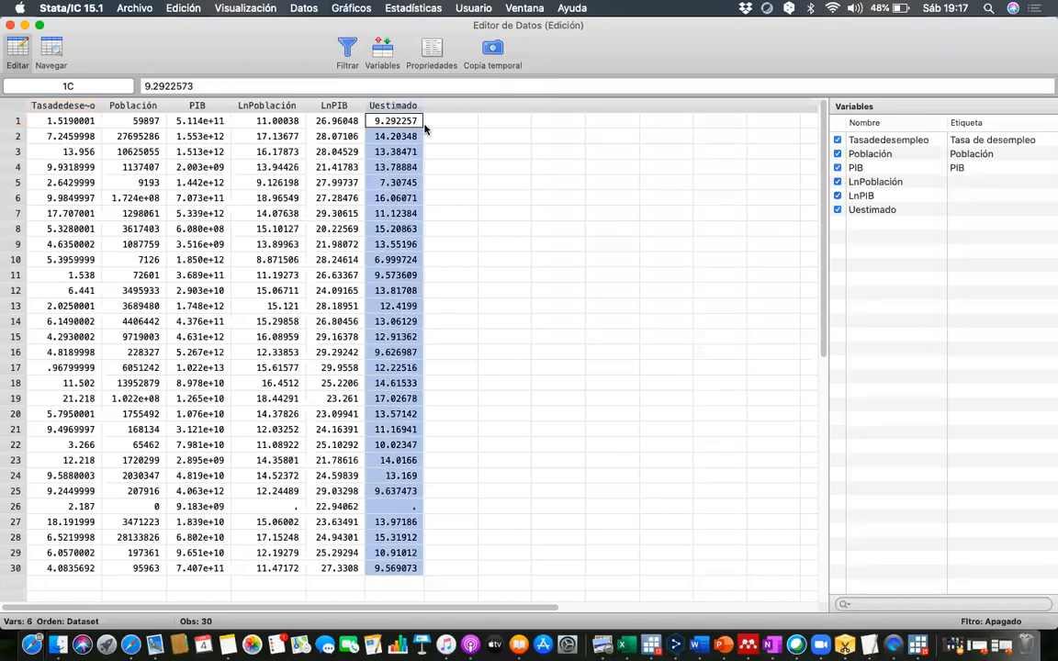
{"action": "left_click", "coordinate": [10, 25]}
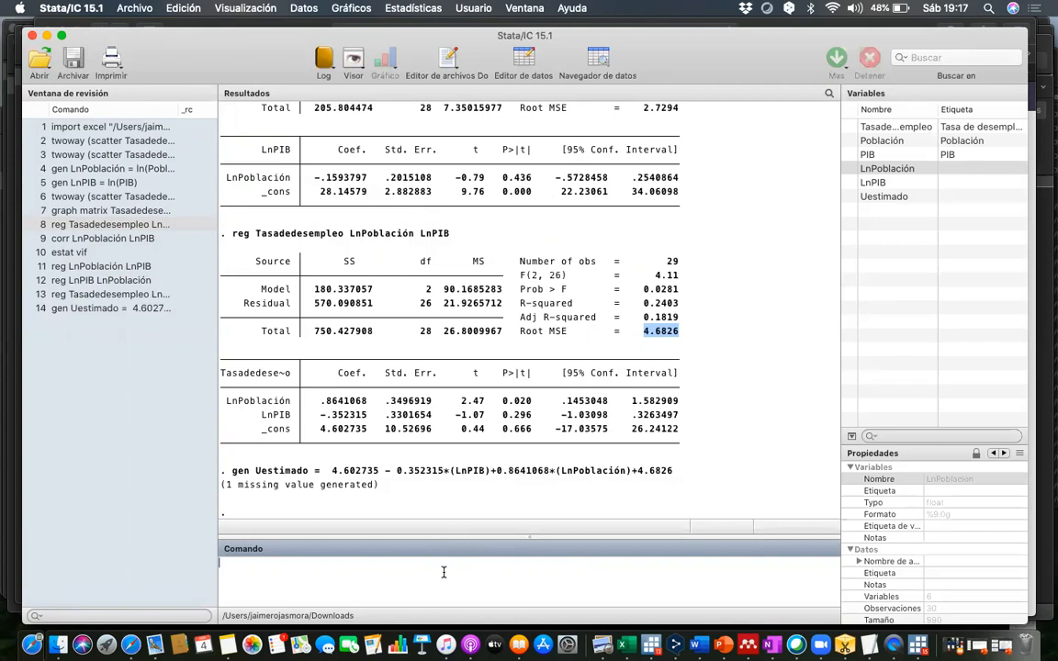
- Generate the residual variable with gen Uresiduo = Tasadedesempleo - Uestimado
{"action": "type", "text": "gen"}
{"action": "type", "text": "Uresiduo"}
{"action": "type", "text": "="}
{"action": "double_click", "coordinate": [887, 129]}
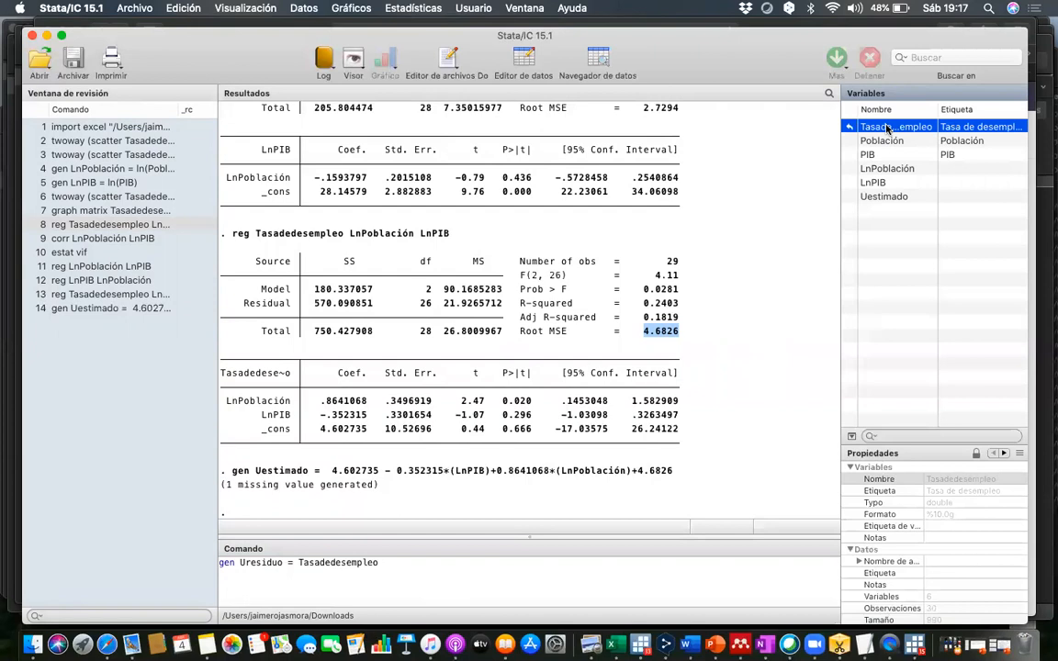
{"action": "type", "text": "-"}
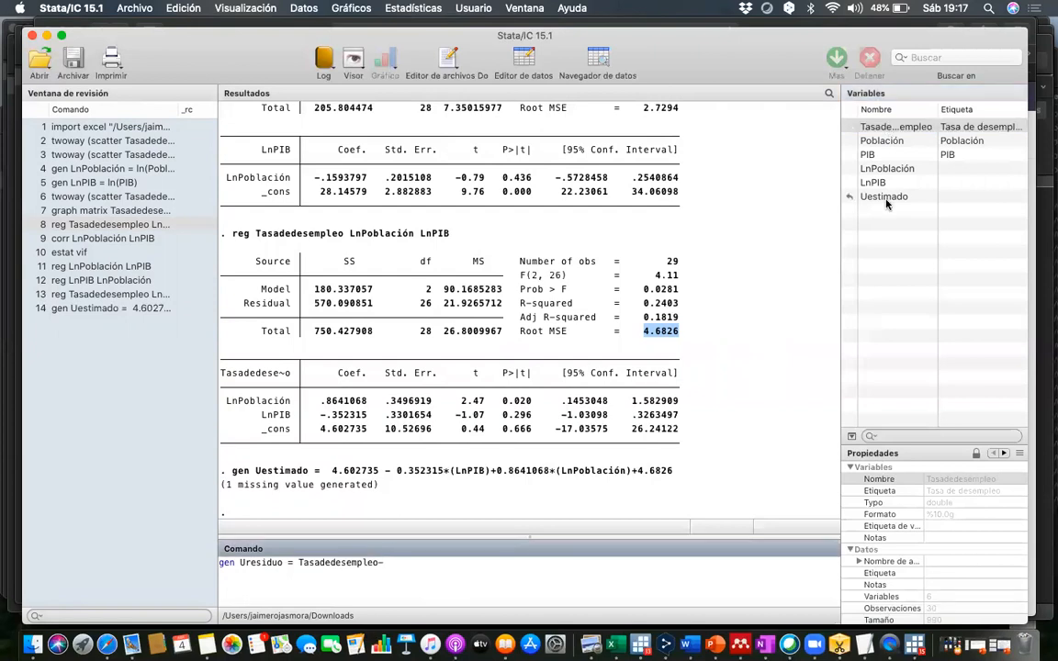
{"action": "key", "text": "BackSpace"}
{"action": "type", "text": "-"}
{"action": "mouse_move", "coordinate": [882, 162]}
{"action": "mouse_move", "coordinate": [890, 200]}
{"action": "double_click", "coordinate": [890, 201]}
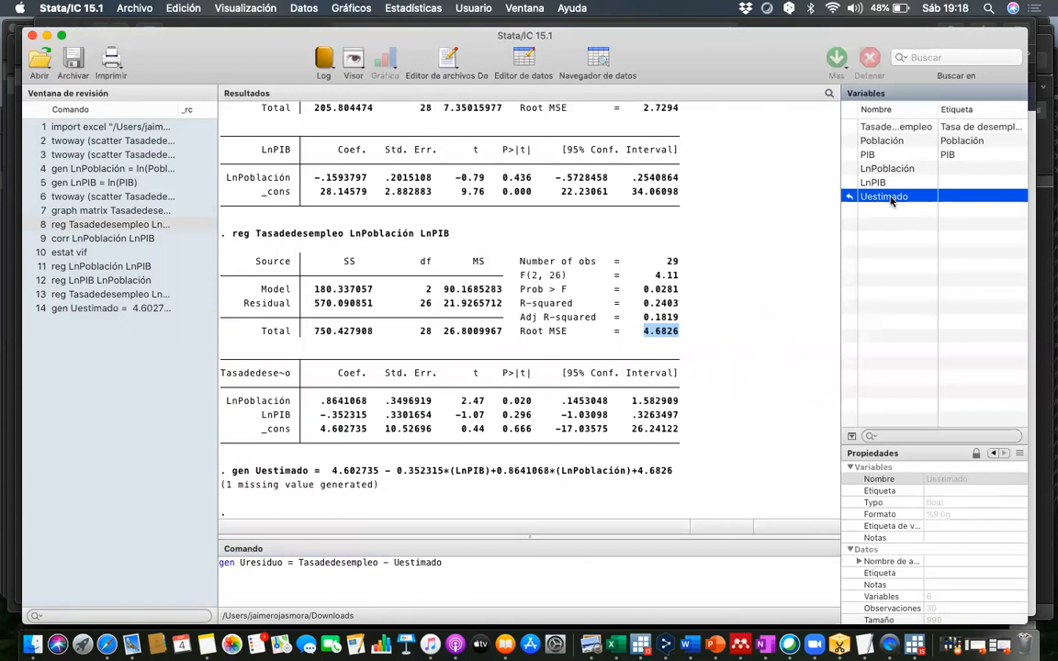
{"action": "key", "text": "Return"}
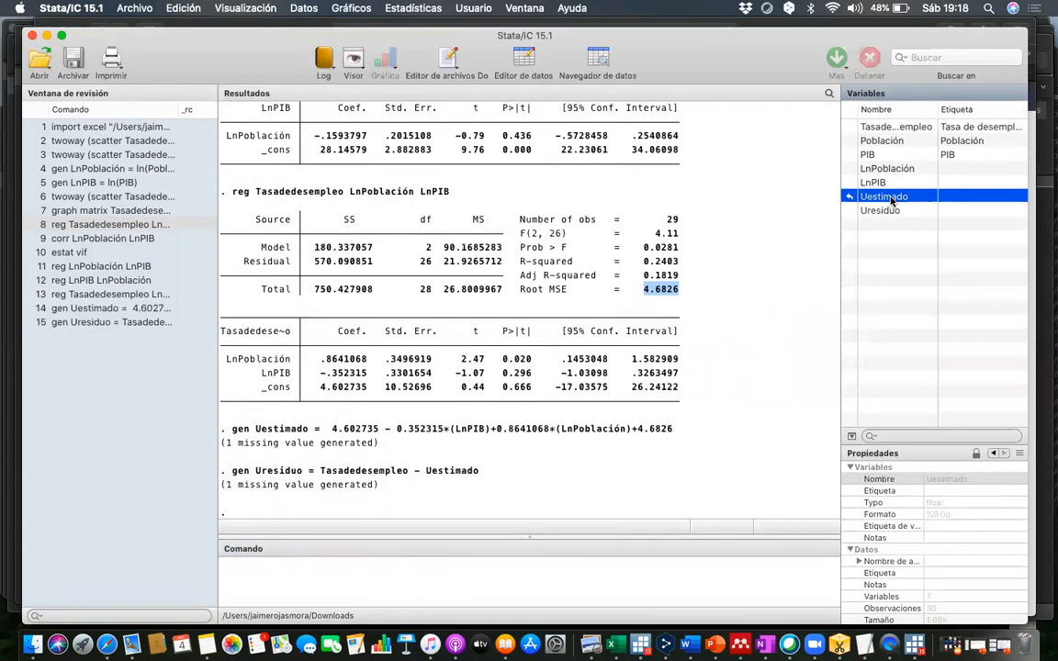
- Review the Uresiduo column in the dataset, close the data view and return to the command entry
{"action": "left_click", "coordinate": [536, 63]}
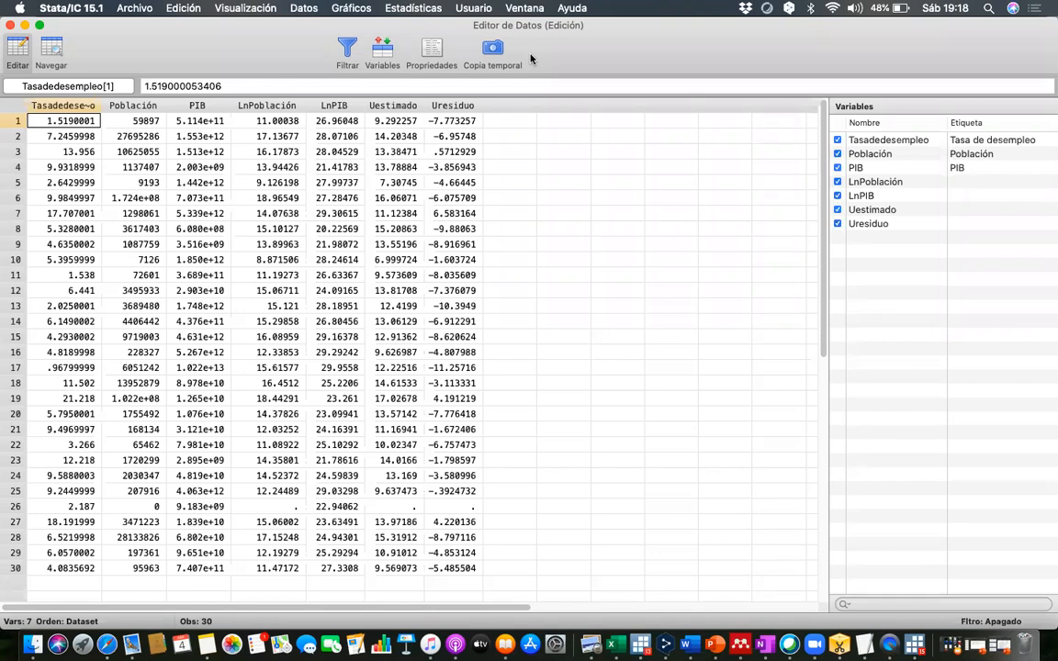
{"action": "left_click", "coordinate": [10, 24]}
{"action": "scroll", "coordinate": [301, 510], "scroll_direction": "down", "scroll_amount": 1}
{"action": "left_click", "coordinate": [307, 568]}
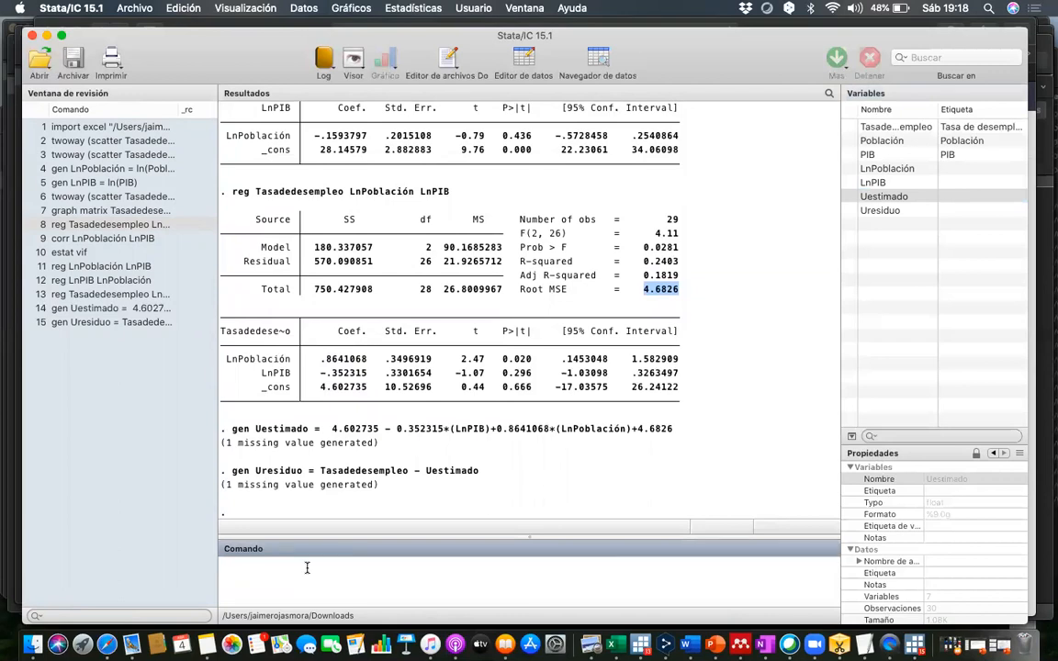
- Generate the variable vau as the absolute value of Uresiduo with gen vau = abs(Uresiduo) and check its column in the dataset
{"action": "type", "text": "gen V"}
{"action": "key", "text": "BackSpace"}
{"action": "type", "text": "vau"}
{"action": "type", "text": " ="}
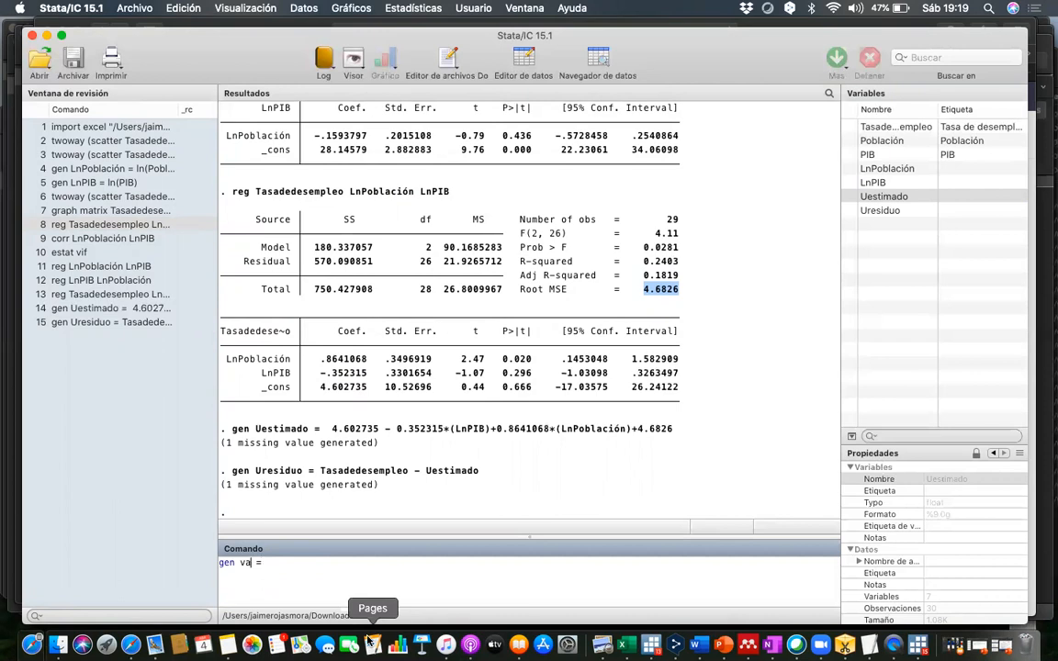
{"action": "type", "text": "estimado"}
{"action": "key", "text": "BackSpace"}
{"action": "key", "text": "BackSpace"}
{"action": "key", "text": "BackSpace"}
{"action": "key", "text": "BackSpace"}
{"action": "key", "text": "BackSpace"}
{"action": "key", "text": "BackSpace"}
{"action": "type", "text": "u"}
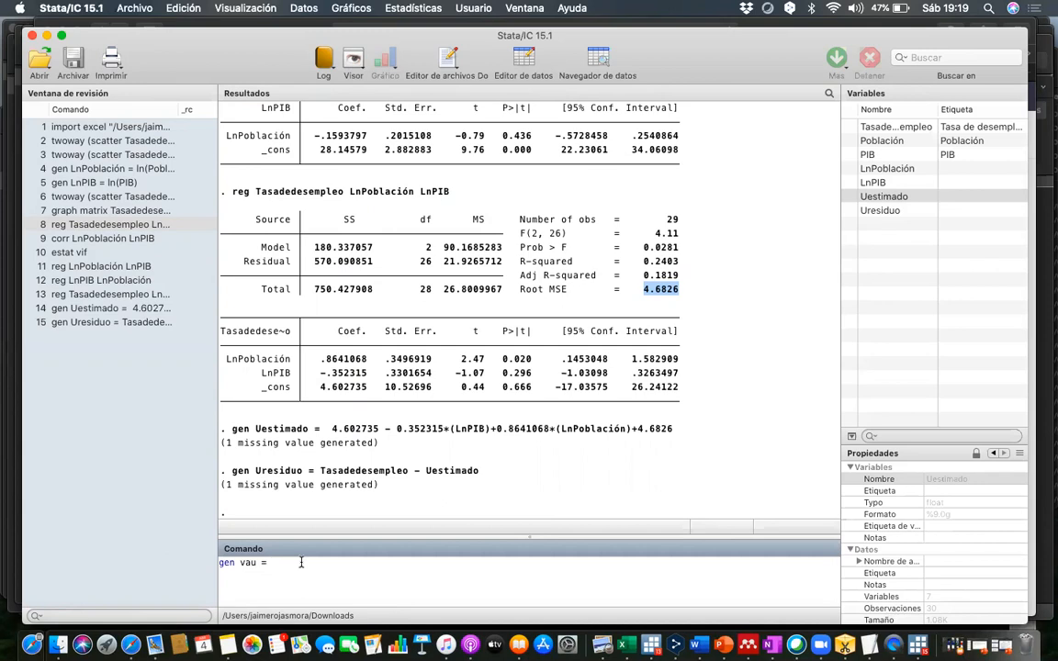
{"action": "type", "text": "abs("}
{"action": "left_click", "coordinate": [879, 211]}
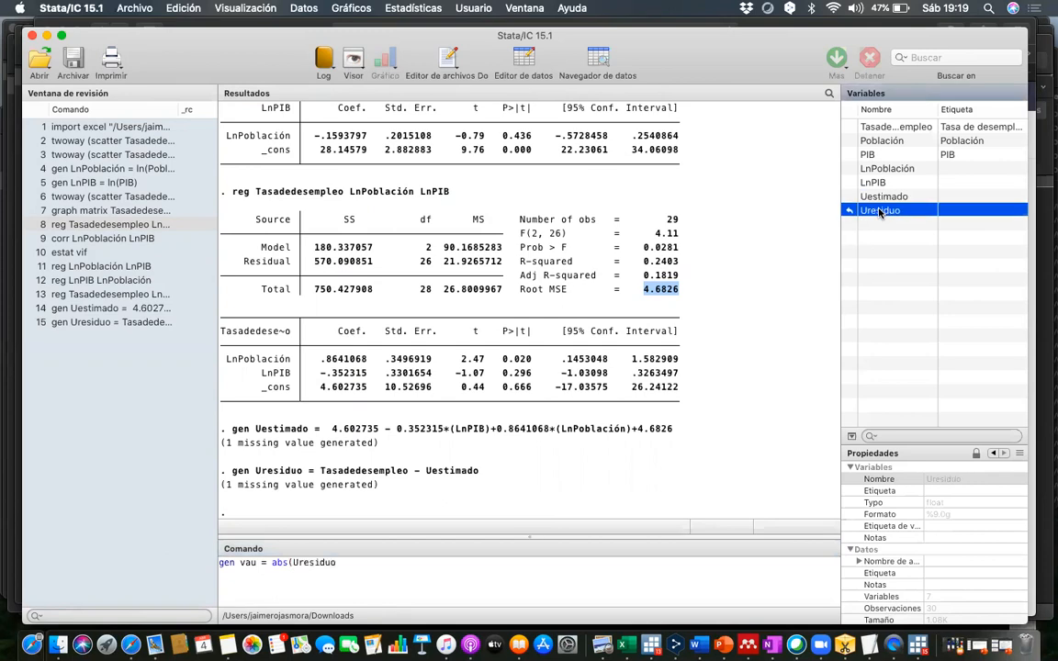
{"action": "type", "text": ")"}
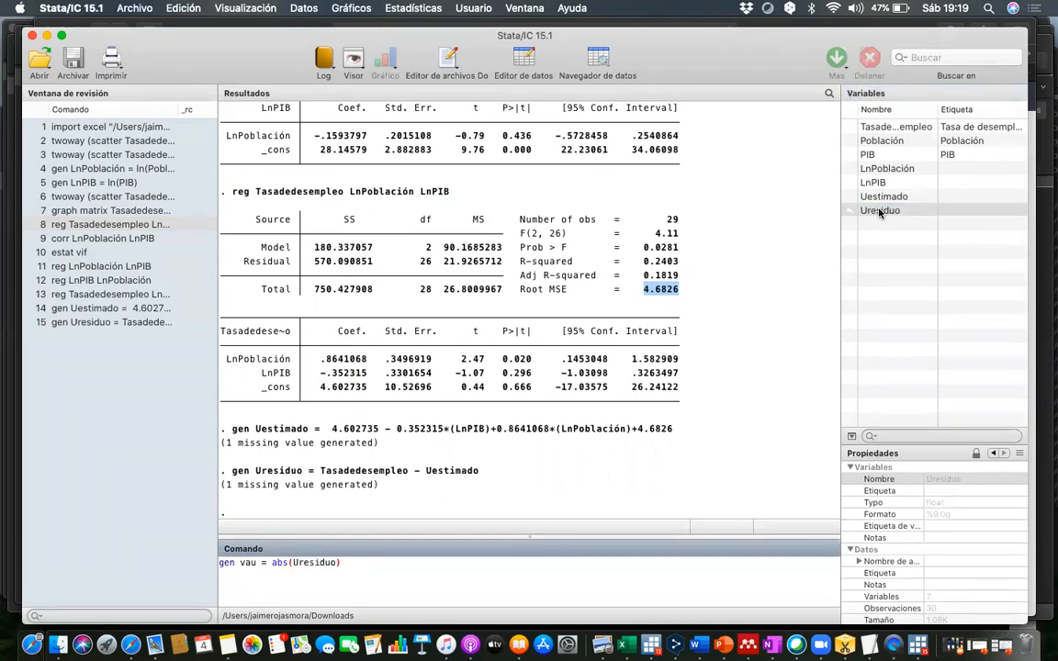
{"action": "key", "text": "Return"}
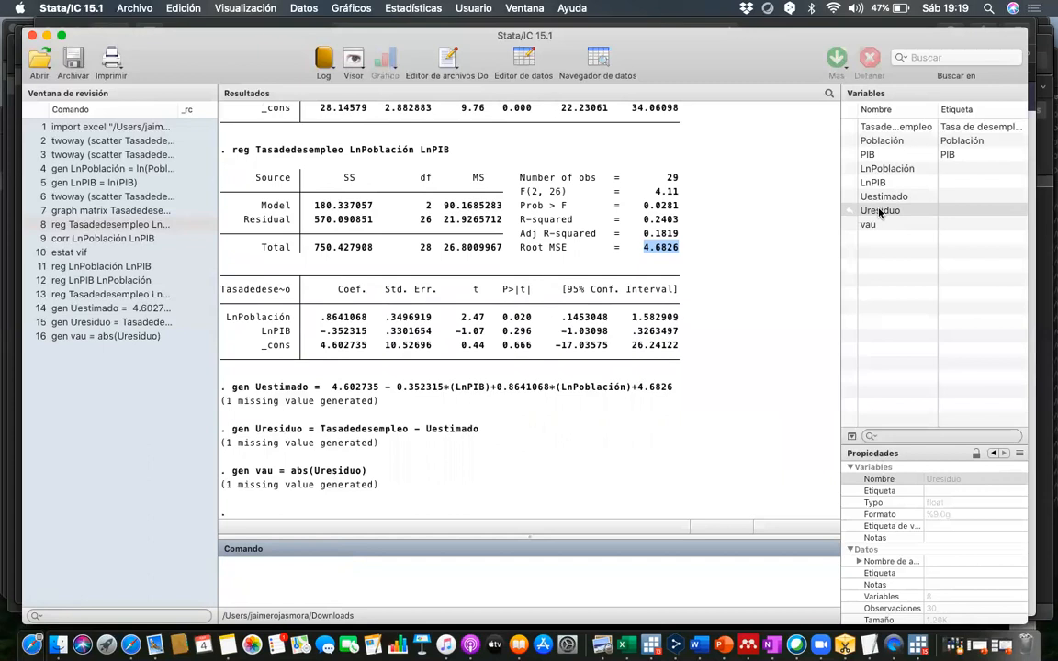
{"action": "left_click", "coordinate": [524, 60]}
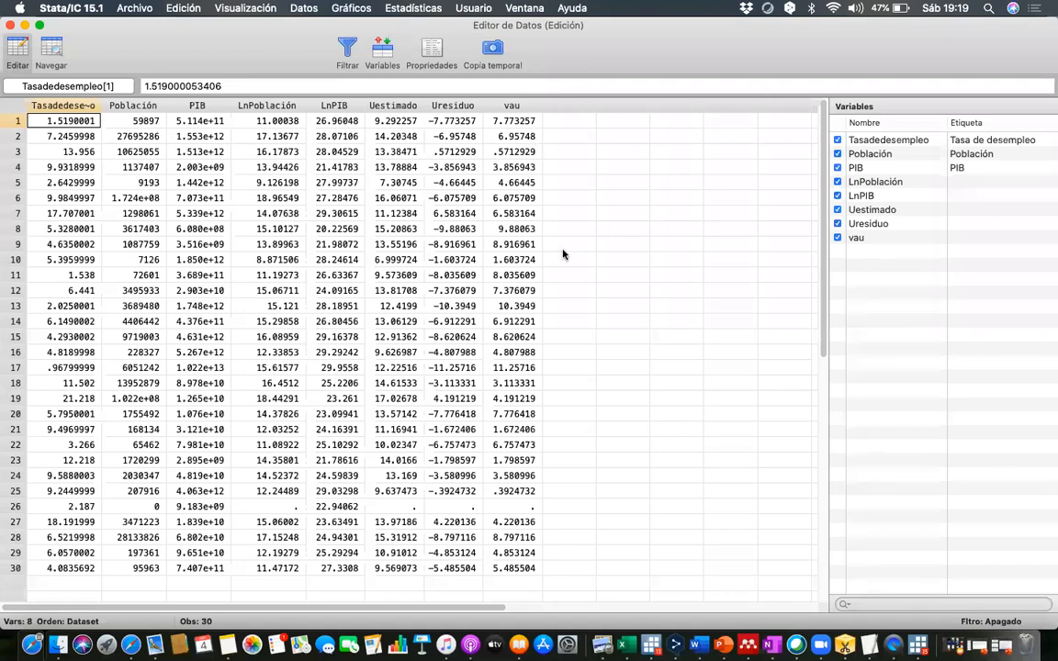
{"action": "left_click", "coordinate": [10, 26]}
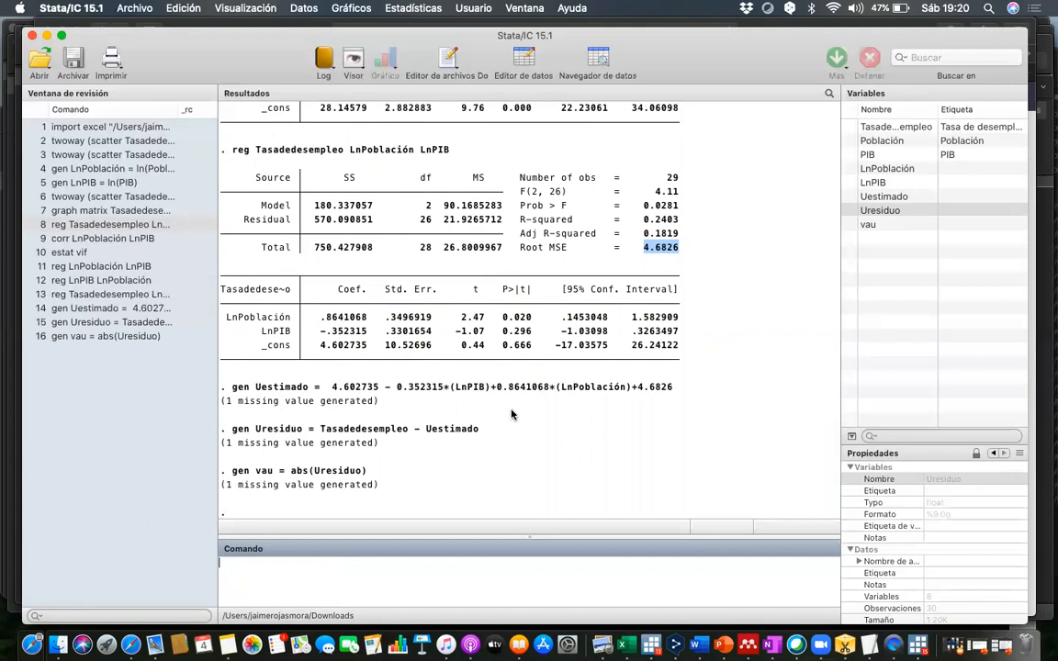
- Regress vau on LnPoblación and LnPIB, and highlight the executed command in the results for reference
{"action": "type", "text": "reg"}
{"action": "left_click", "coordinate": [879, 225]}
{"action": "left_click", "coordinate": [879, 225]}
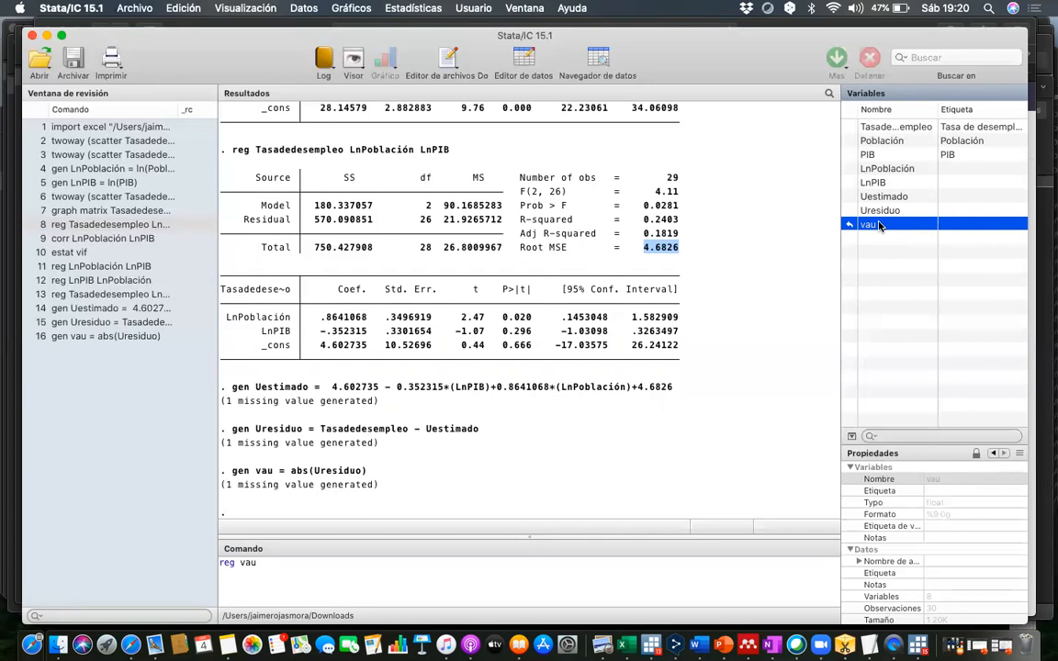
{"action": "left_click", "coordinate": [887, 168]}
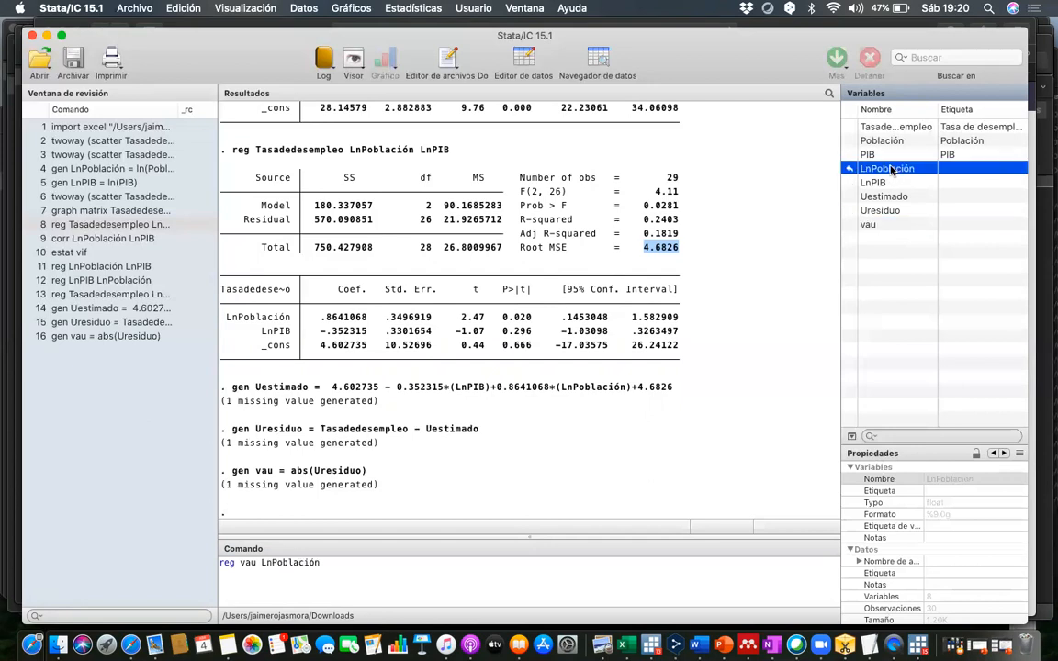
{"action": "left_click", "coordinate": [887, 183]}
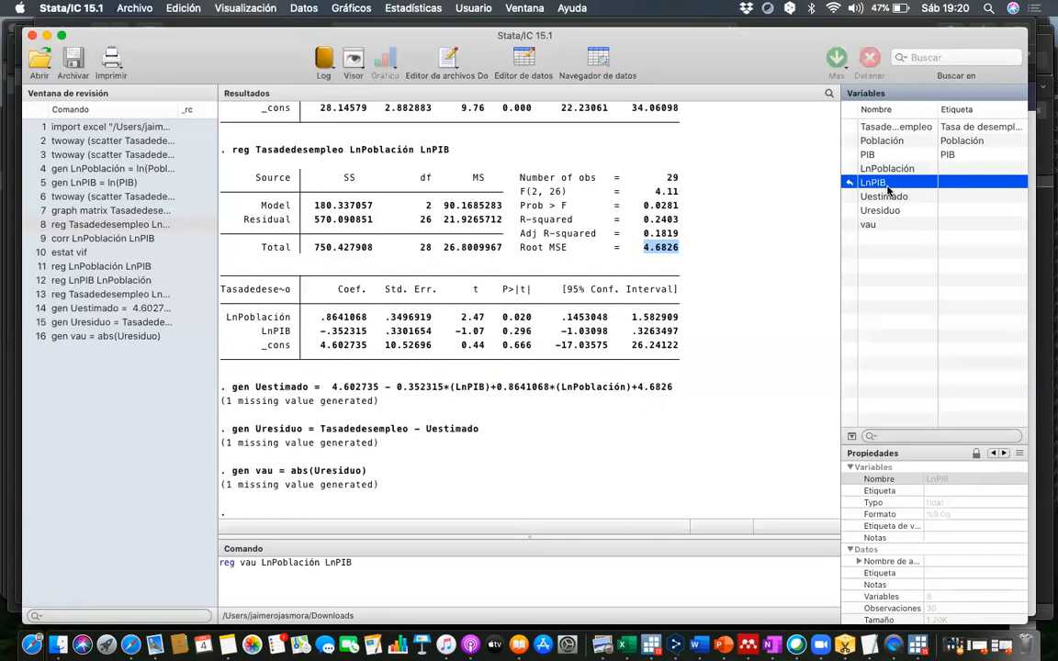
{"action": "key", "text": "Return"}
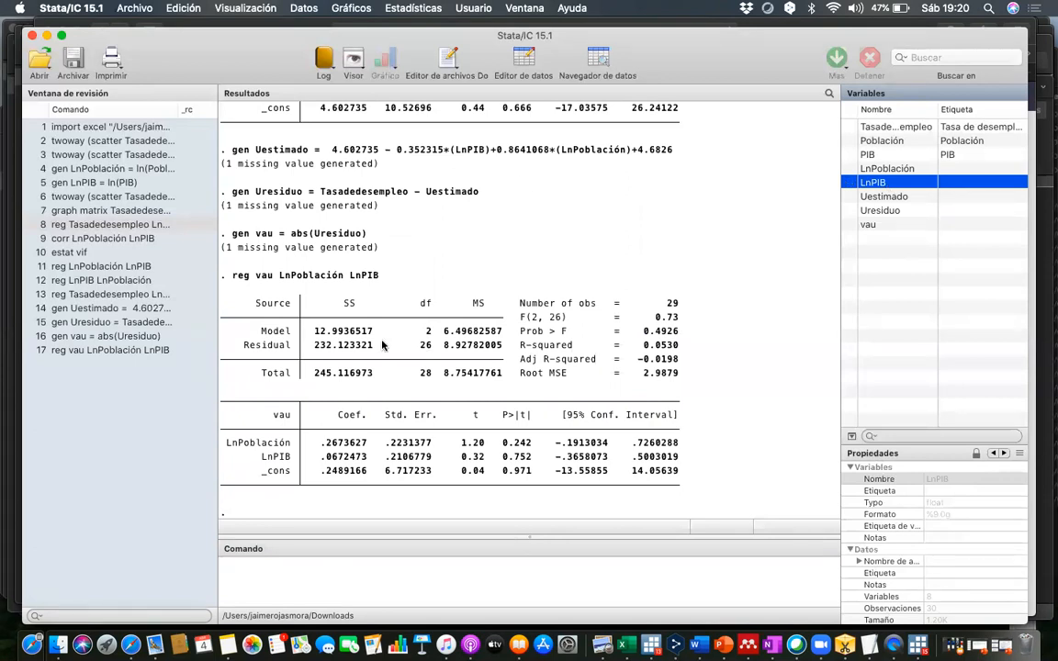
{"action": "left_click_drag", "start_coordinate": [381, 275], "coordinate": [231, 280]}
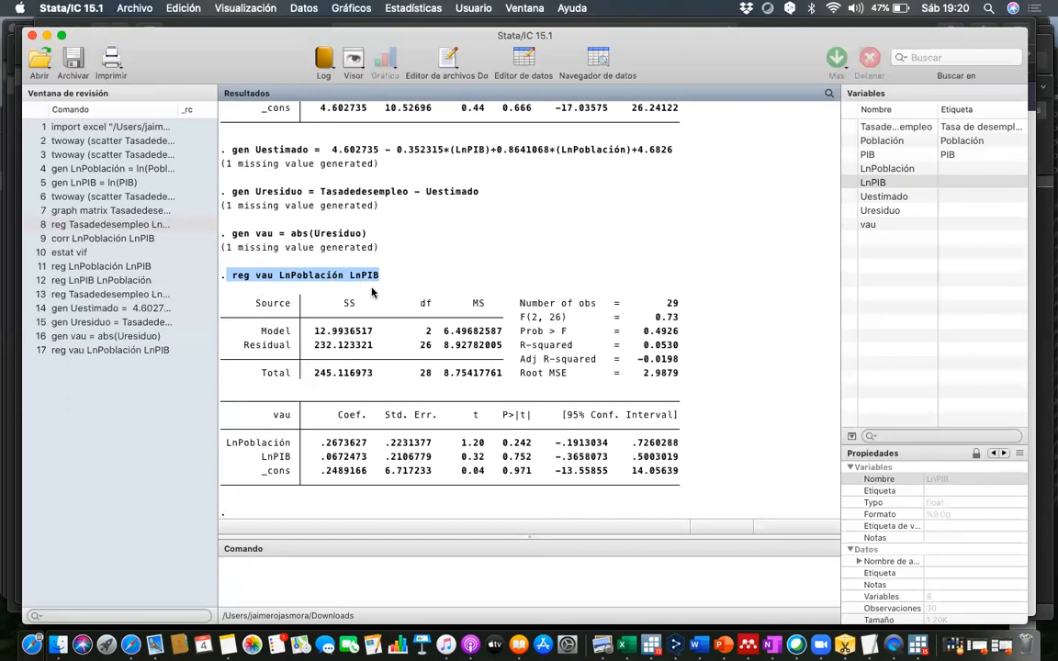
{"action": "left_click", "coordinate": [516, 257]}
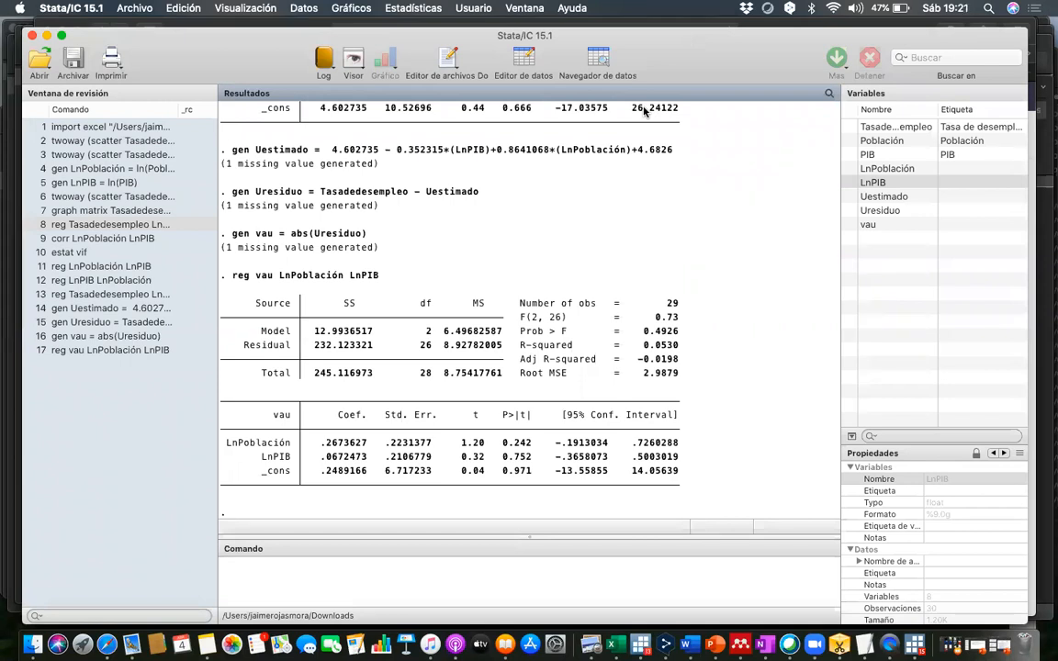
- Add a Zoom text annotation reading "P.Value:" just above the P>|t| column of the vau regression table
{"action": "left_click", "coordinate": [401, 97]}
{"action": "left_click", "coordinate": [693, 406]}
{"action": "mouse_move", "coordinate": [709, 393]}
{"action": "left_mouse_down"}
{"action": "mouse_move", "coordinate": [485, 391]}
{"action": "mouse_move", "coordinate": [601, 380]}
{"action": "mouse_move", "coordinate": [499, 381]}
{"action": "left_mouse_up"}
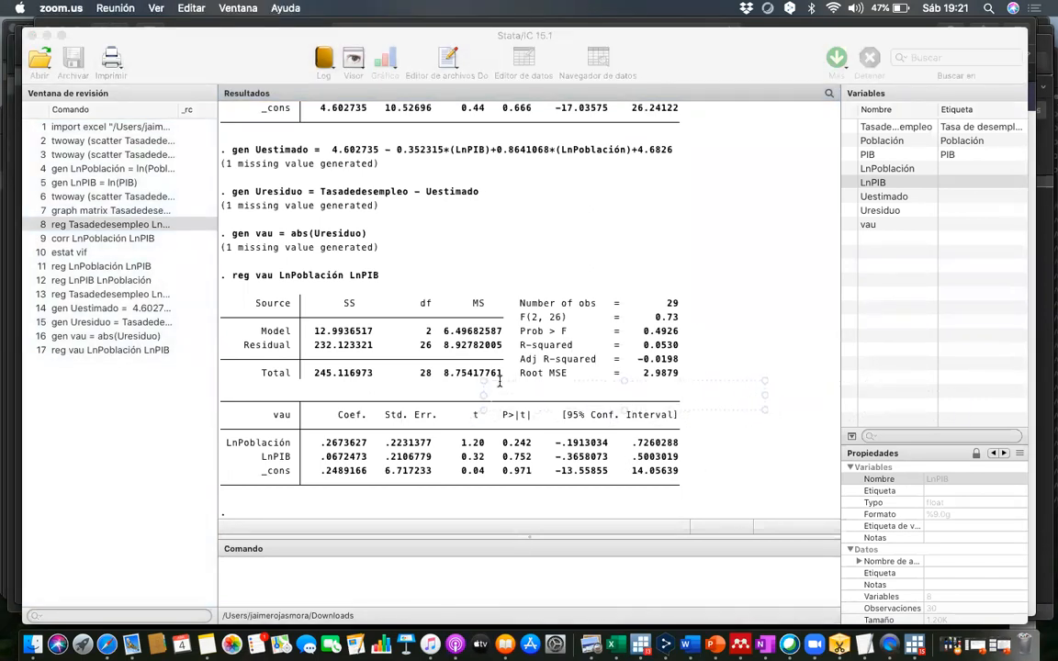
{"action": "type", "text": "P.Value:"}
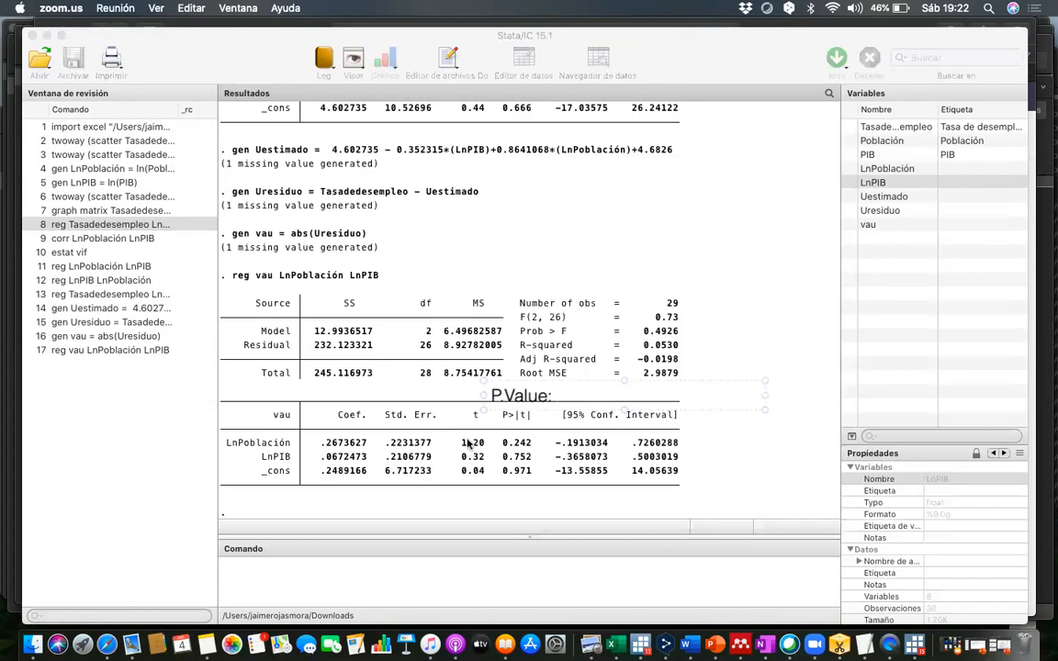
{"action": "left_click", "coordinate": [325, 441]}
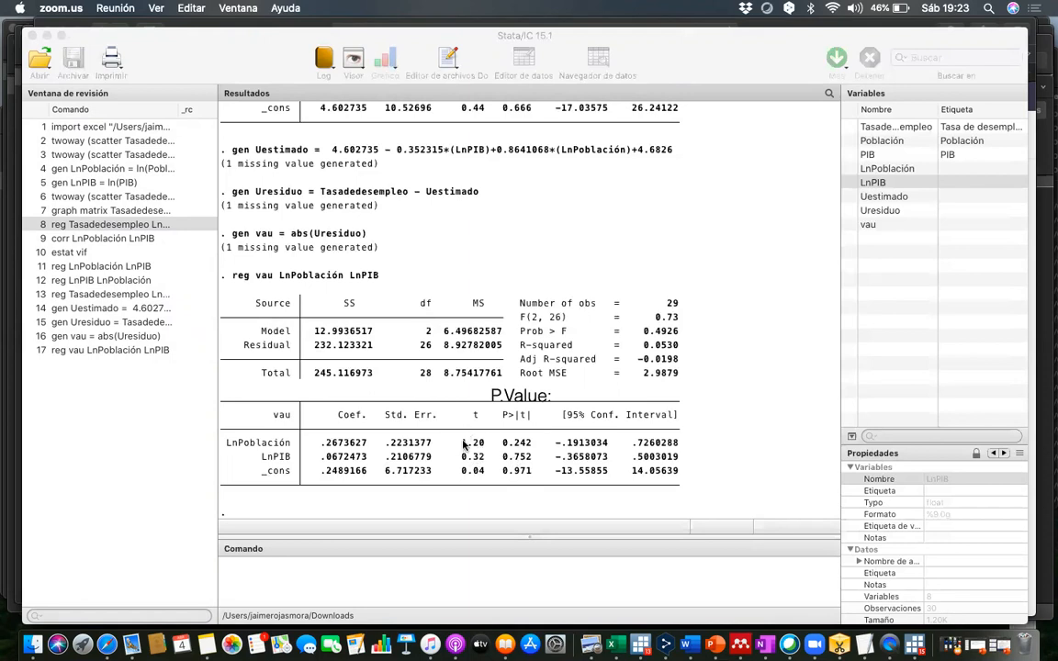
- Annotate the results with the text "No existe presencia de Heterocedasticidad" and place it below the coefficient table
{"action": "left_click", "coordinate": [555, 393]}
{"action": "type", "text": "No e"}
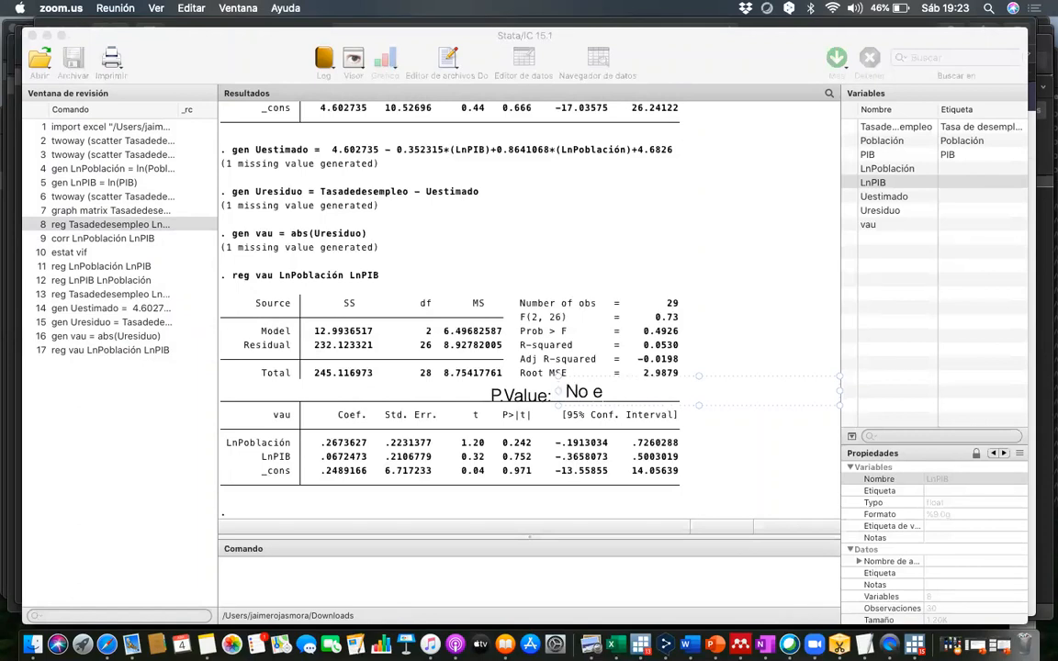
{"action": "type", "text": "xiste prese"}
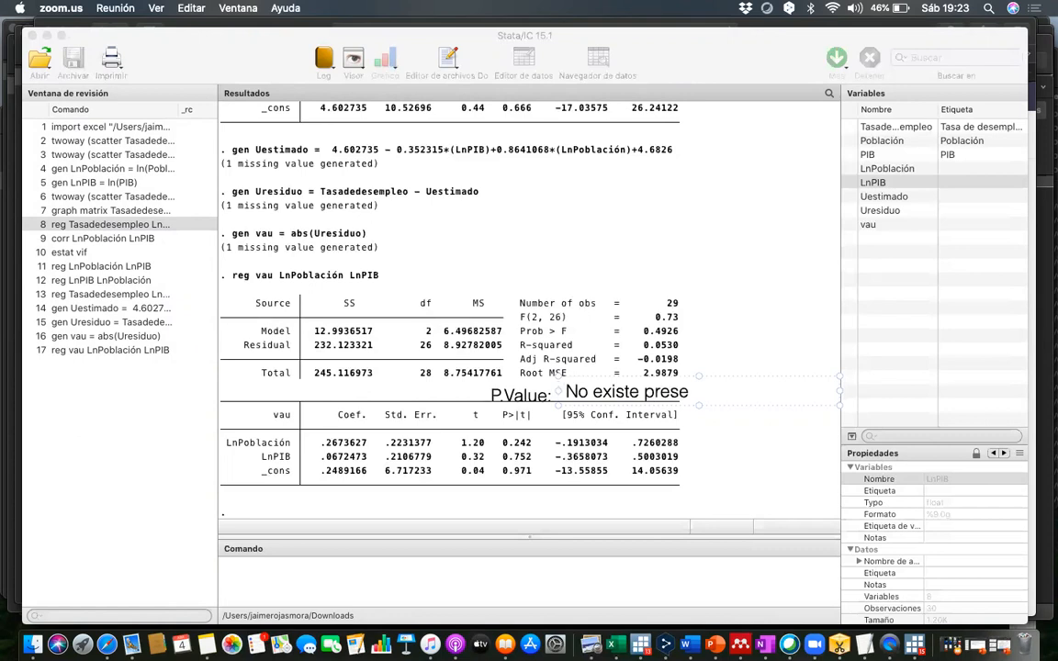
{"action": "type", "text": "ncia de H"}
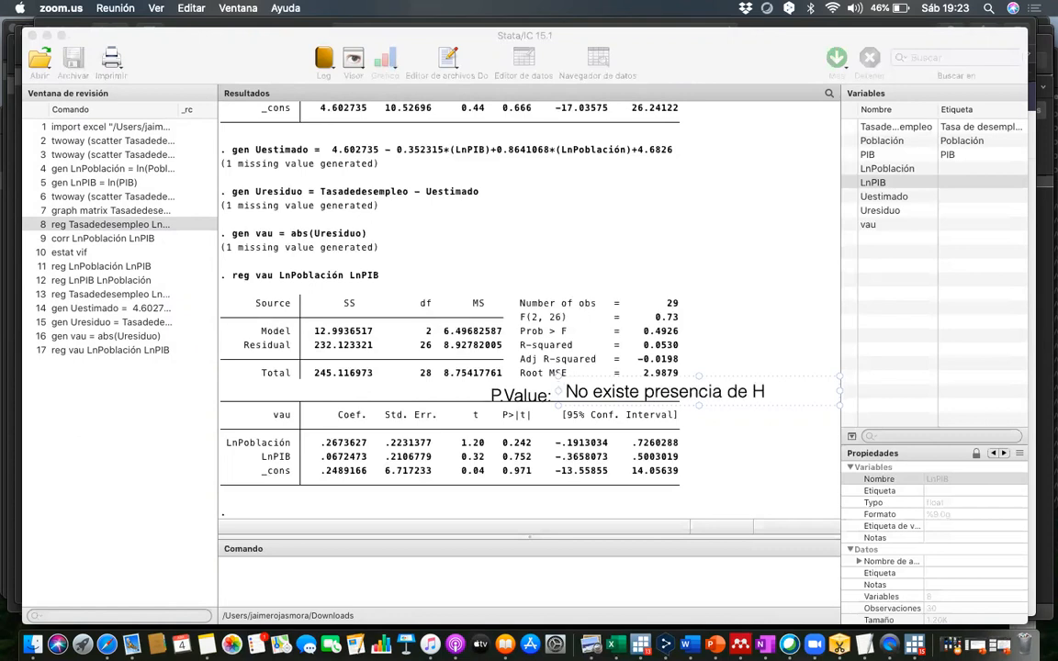
{"action": "type", "text": "eterocedasticidad"}
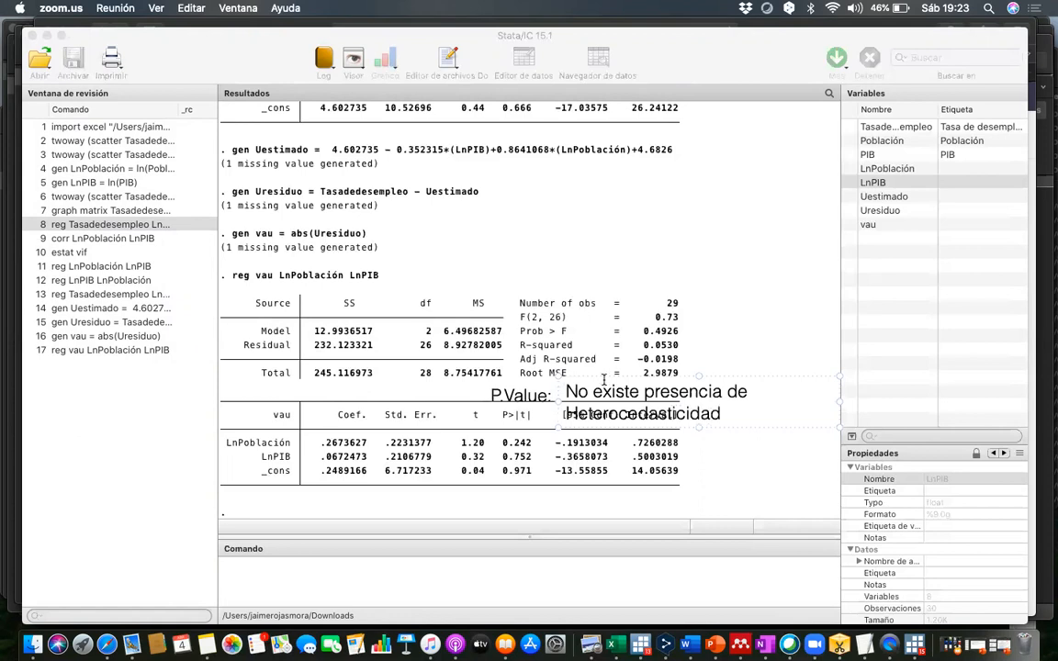
{"action": "mouse_move", "coordinate": [595, 376]}
{"action": "left_mouse_down"}
{"action": "mouse_move", "coordinate": [513, 450]}
{"action": "mouse_move", "coordinate": [510, 477]}
{"action": "mouse_move", "coordinate": [547, 473]}
{"action": "left_mouse_up"}
{"action": "left_click", "coordinate": [753, 422]}
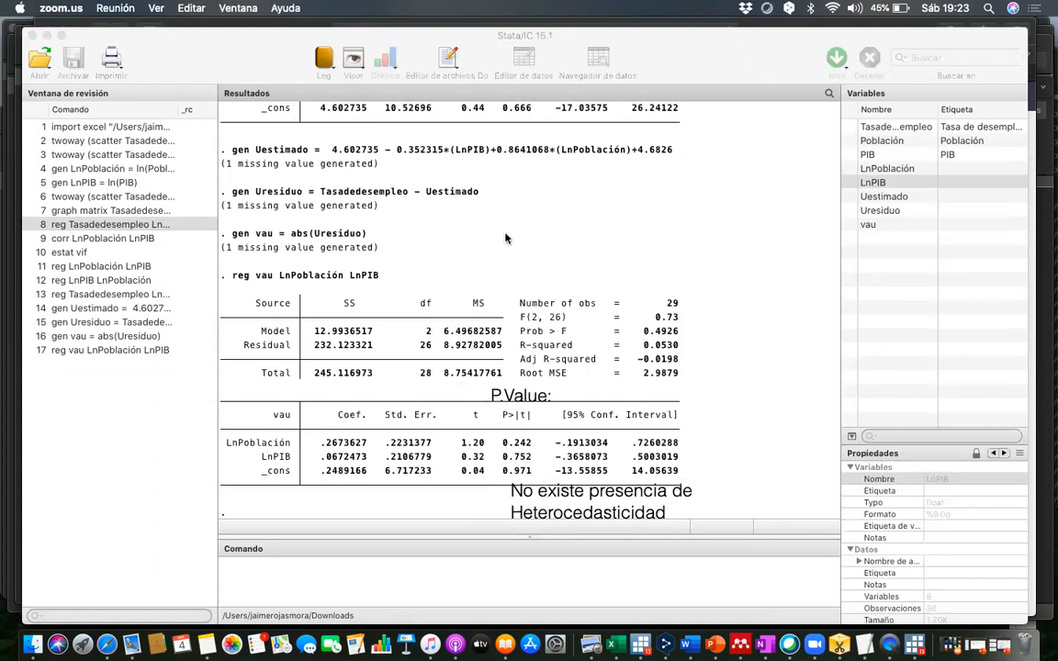
- Erase the "P.Value:" and heteroscedasticity text annotations from the screen
{"action": "left_click", "coordinate": [570, 121]}
{"action": "left_click", "coordinate": [503, 402]}
{"action": "left_click", "coordinate": [545, 508]}
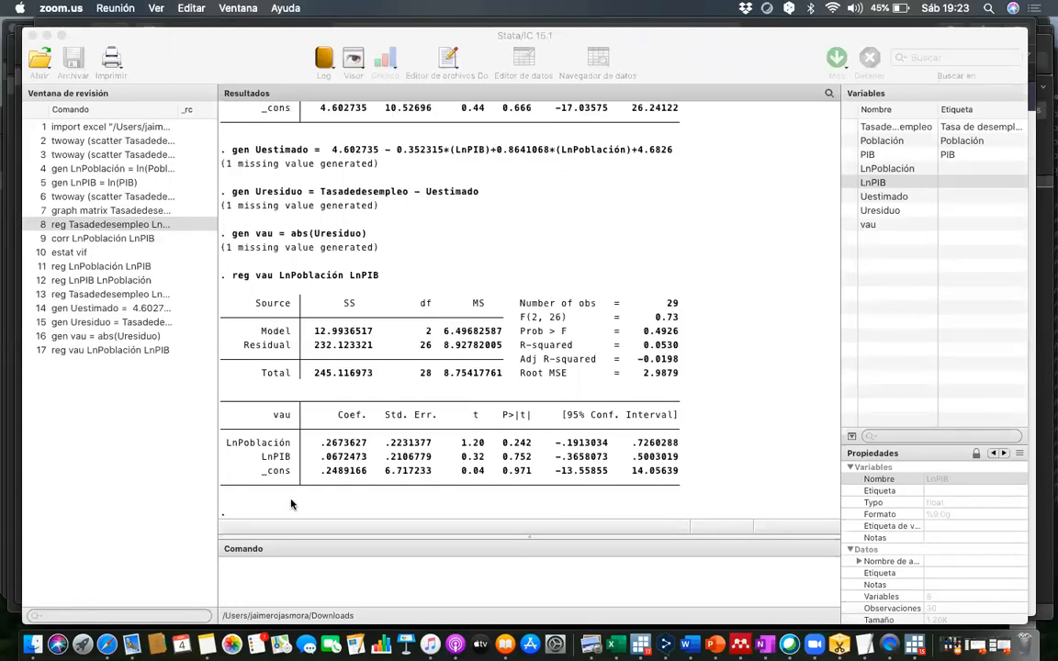
- Return to Stata and run the Breusch-Pagan/Cook-Weisberg heteroscedasticity test (hettest) on the regression's fitted values
{"action": "left_click", "coordinate": [253, 588]}
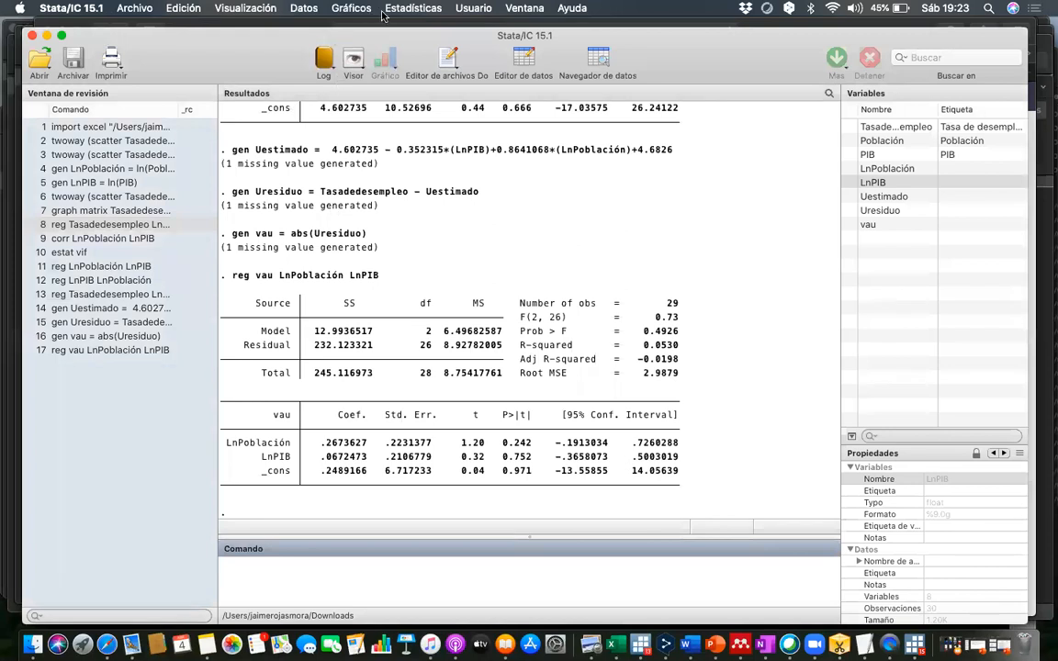
{"action": "left_click", "coordinate": [396, 8]}
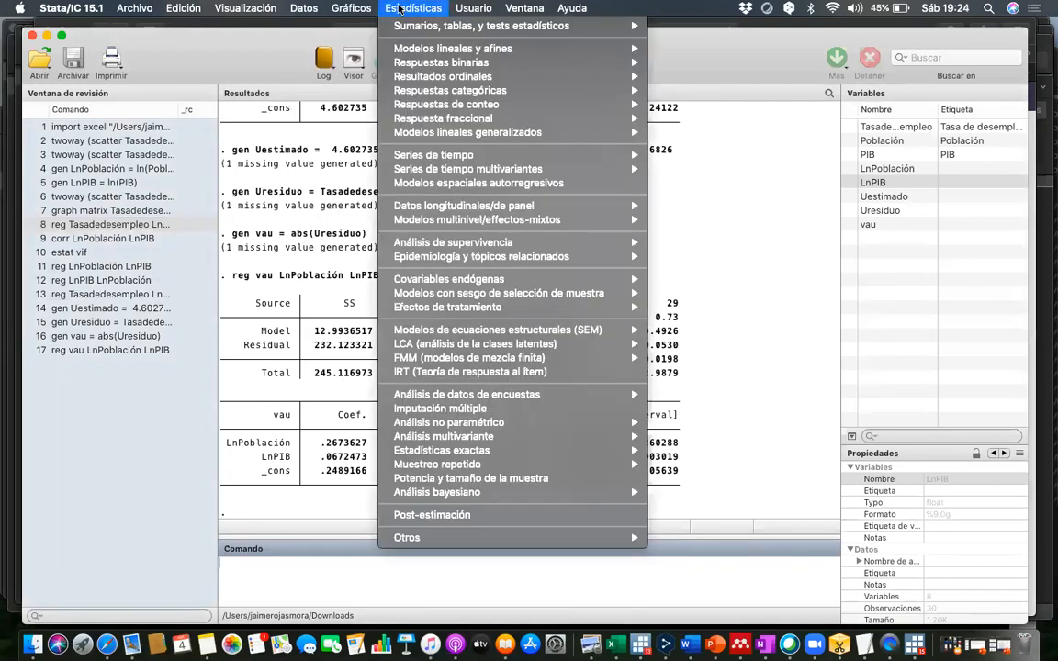
{"action": "mouse_move", "coordinate": [381, 26]}
{"action": "mouse_move", "coordinate": [426, 52]}
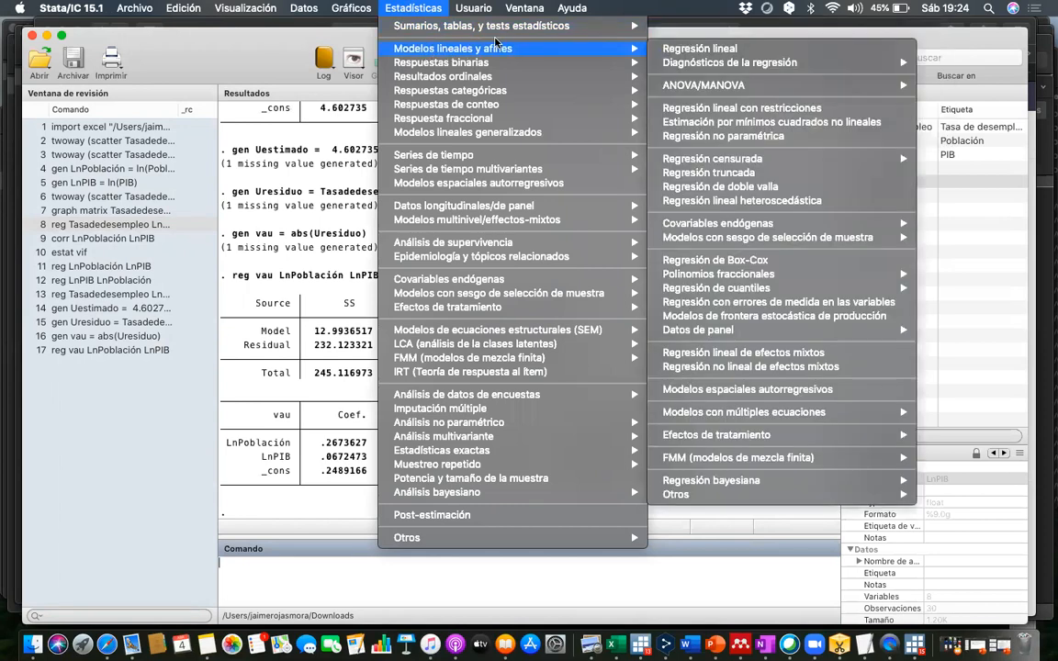
{"action": "mouse_move", "coordinate": [682, 64]}
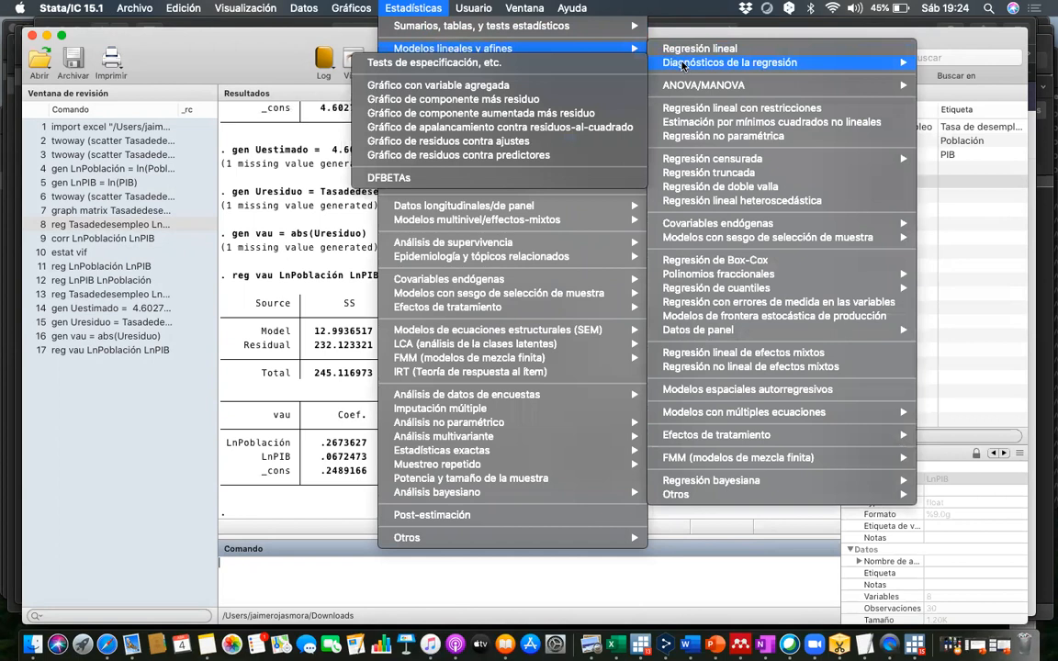
{"action": "left_click", "coordinate": [628, 66]}
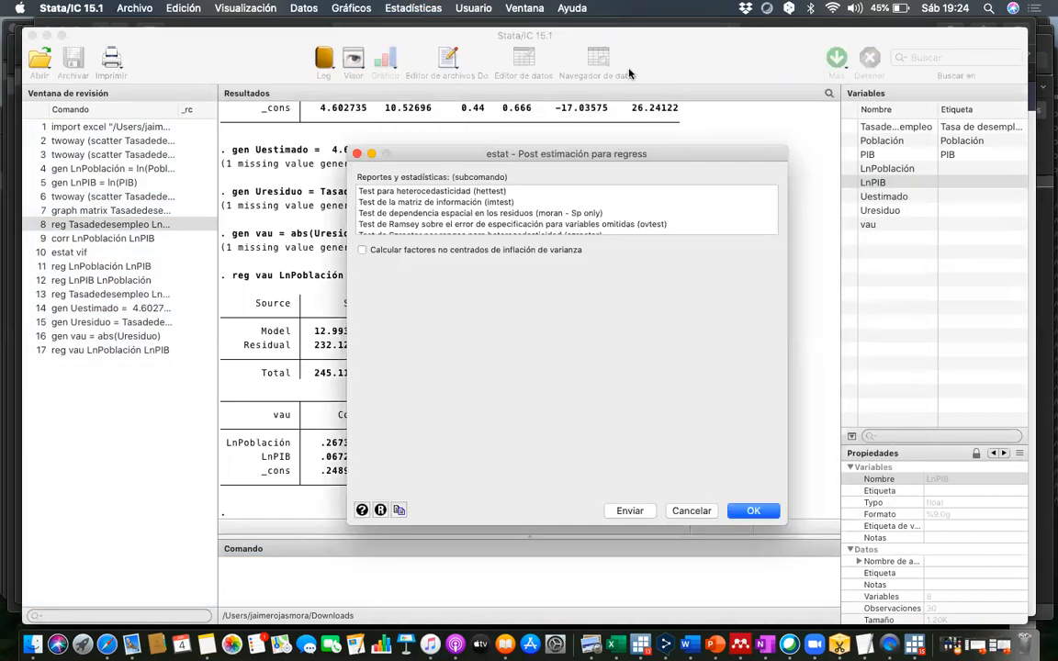
{"action": "left_click", "coordinate": [393, 191]}
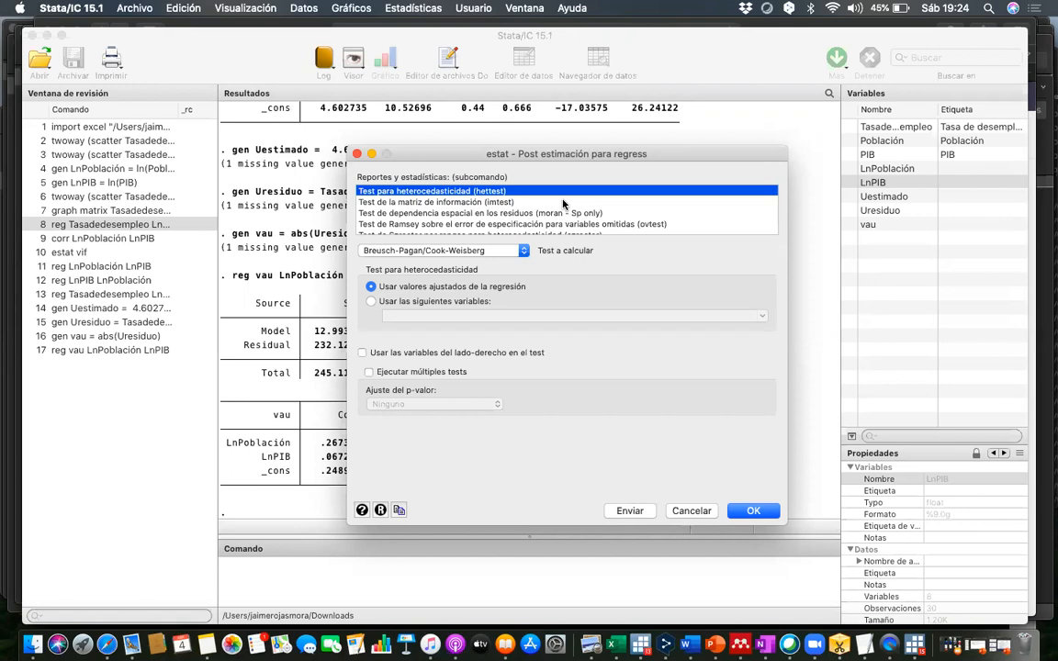
{"action": "left_click", "coordinate": [523, 251]}
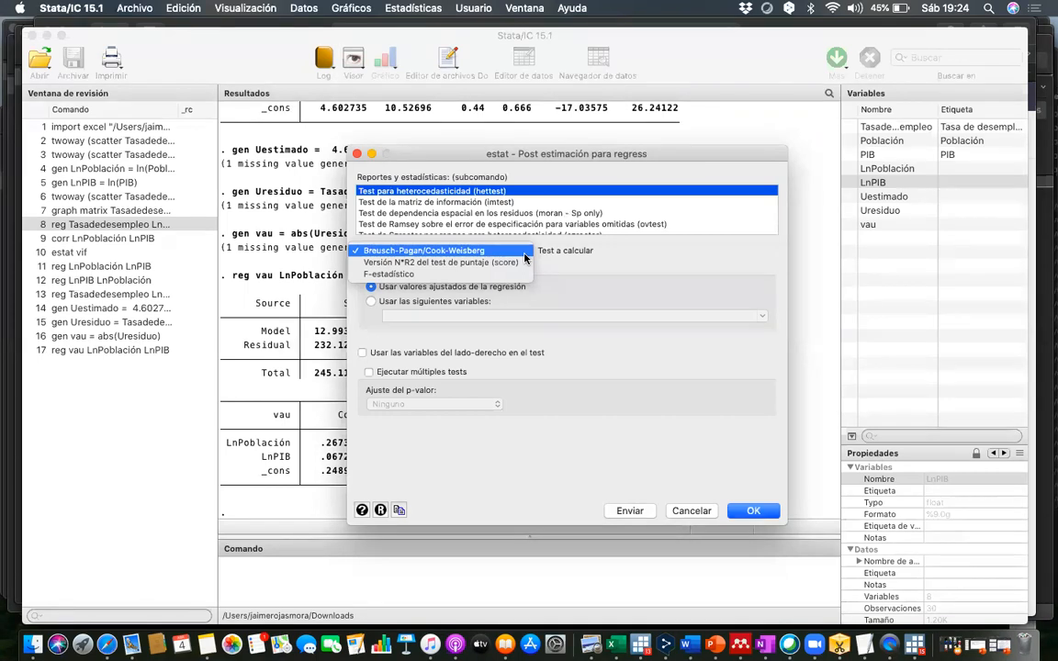
{"action": "left_click", "coordinate": [447, 251]}
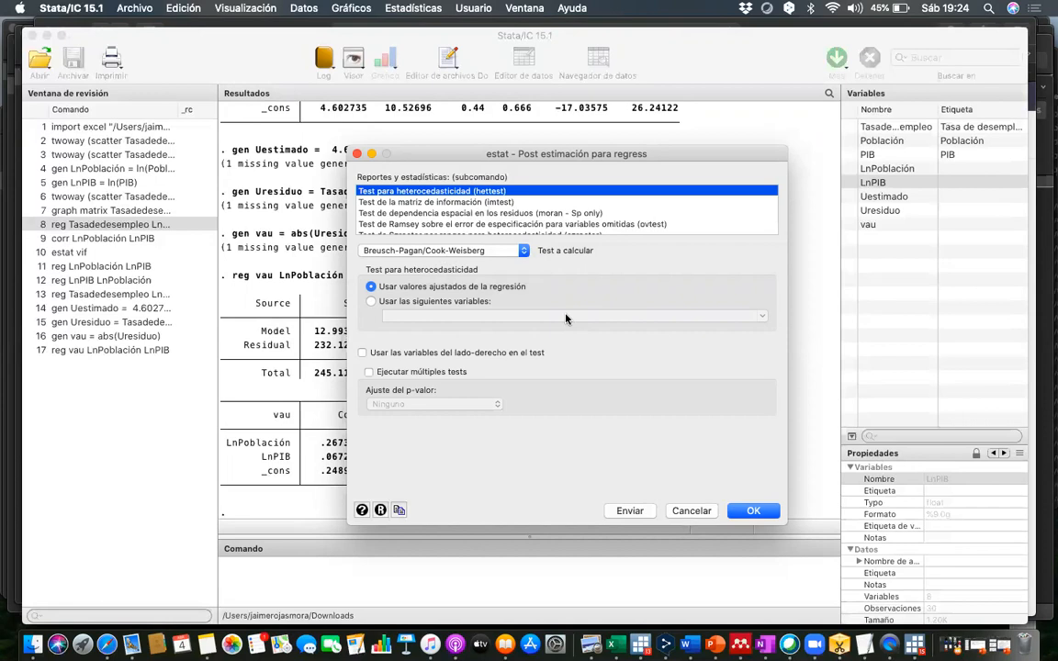
{"action": "left_click", "coordinate": [753, 511]}
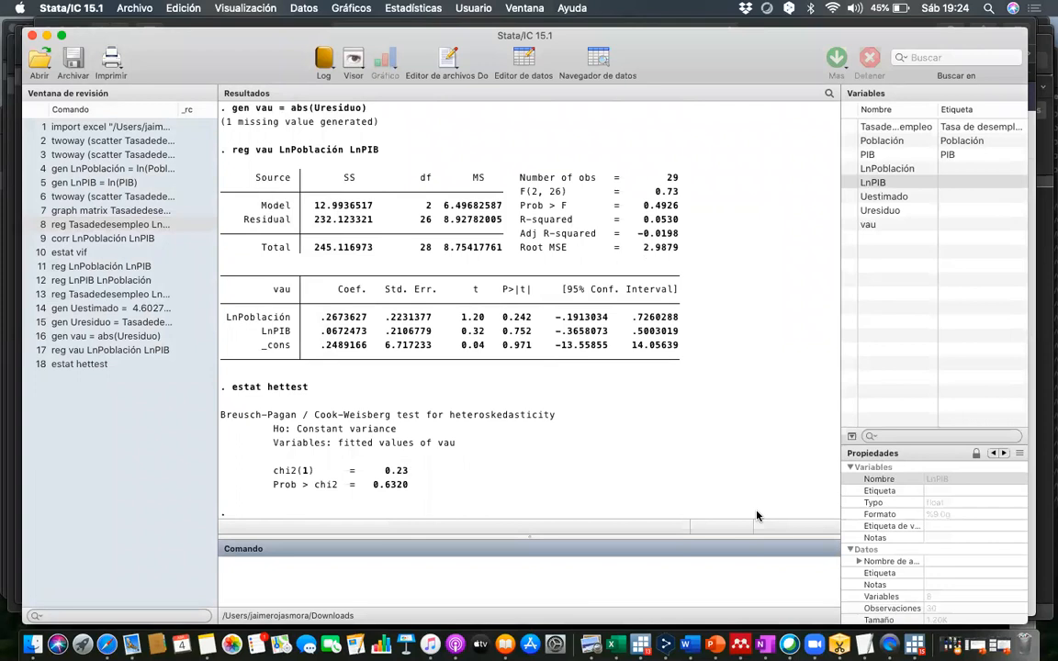
- Highlight the Breusch-Pagan test name and its null hypothesis, and annotate beside them "Al aceptar la Ho se determina que el modelo es Homocedastico"
{"action": "left_click_drag", "start_coordinate": [296, 415], "coordinate": [223, 417]}
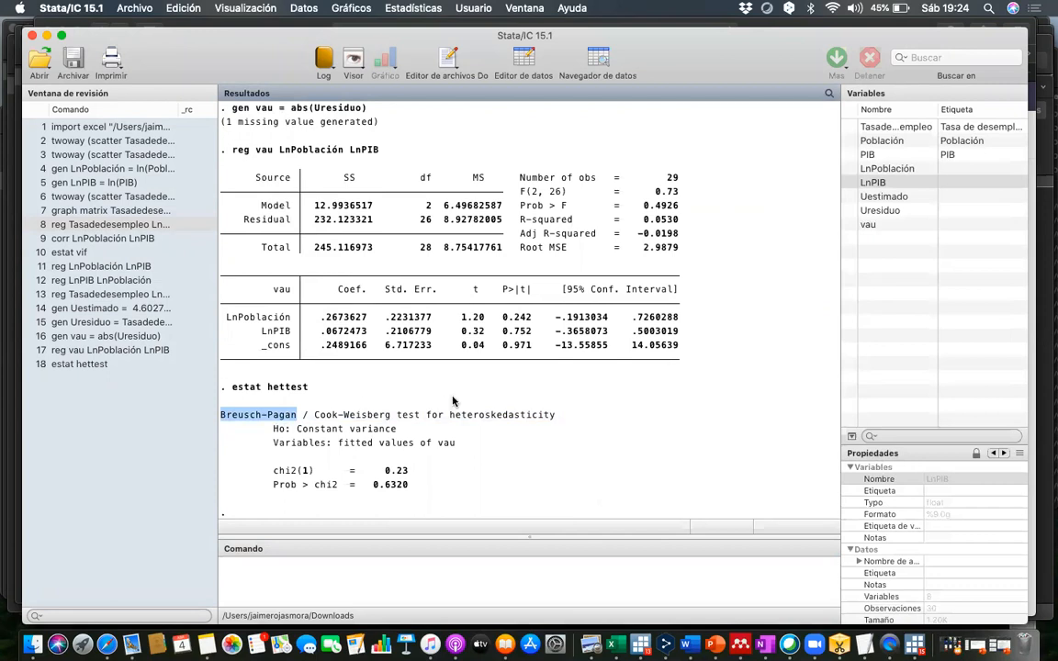
{"action": "left_click_drag", "start_coordinate": [399, 429], "coordinate": [275, 430]}
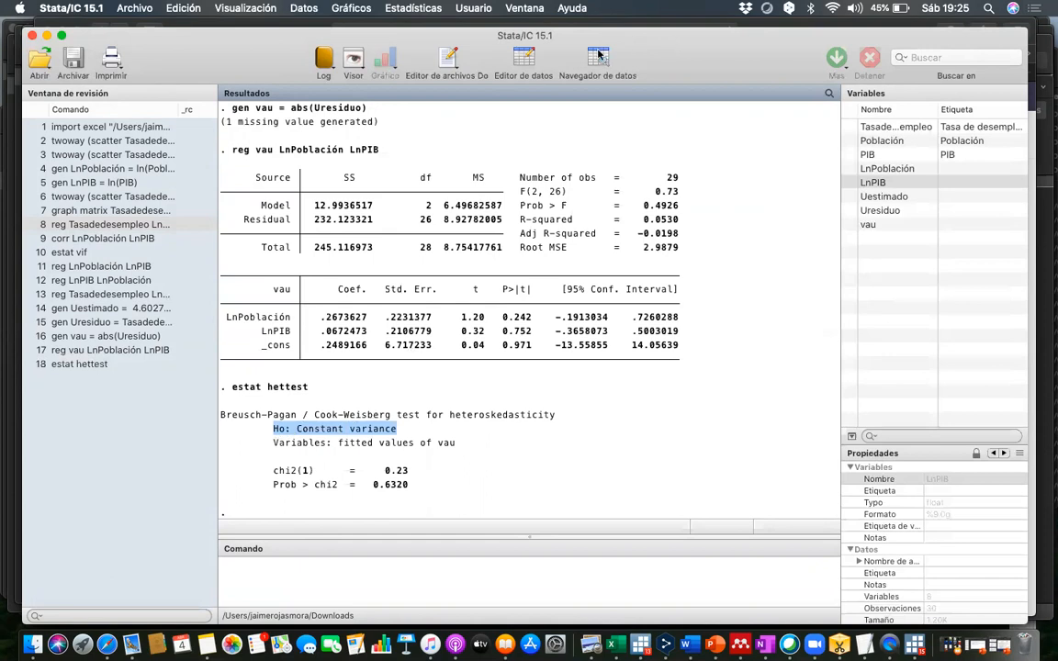
{"action": "left_click", "coordinate": [394, 112]}
{"action": "left_click", "coordinate": [525, 435]}
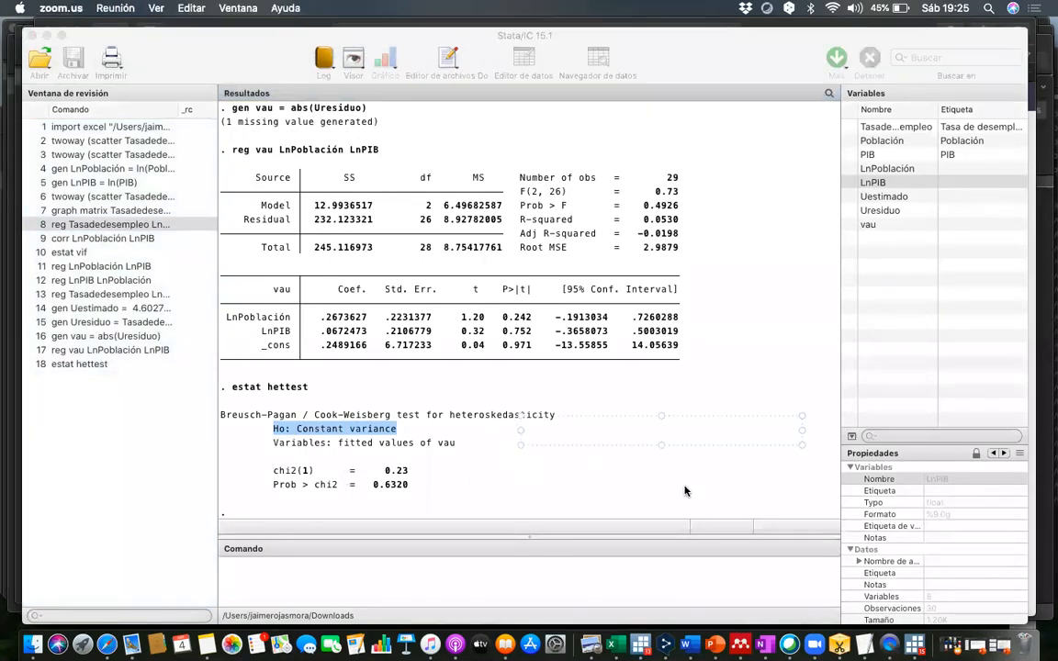
{"action": "type", "text": "Al aceptar"}
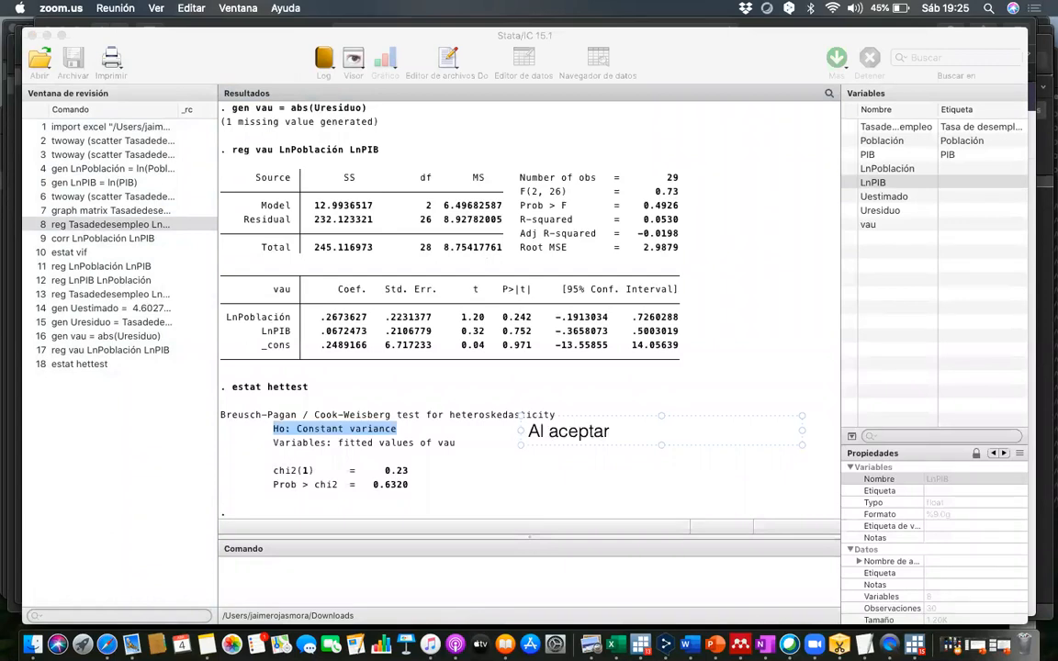
{"action": "type", "text": " la Ho se de"}
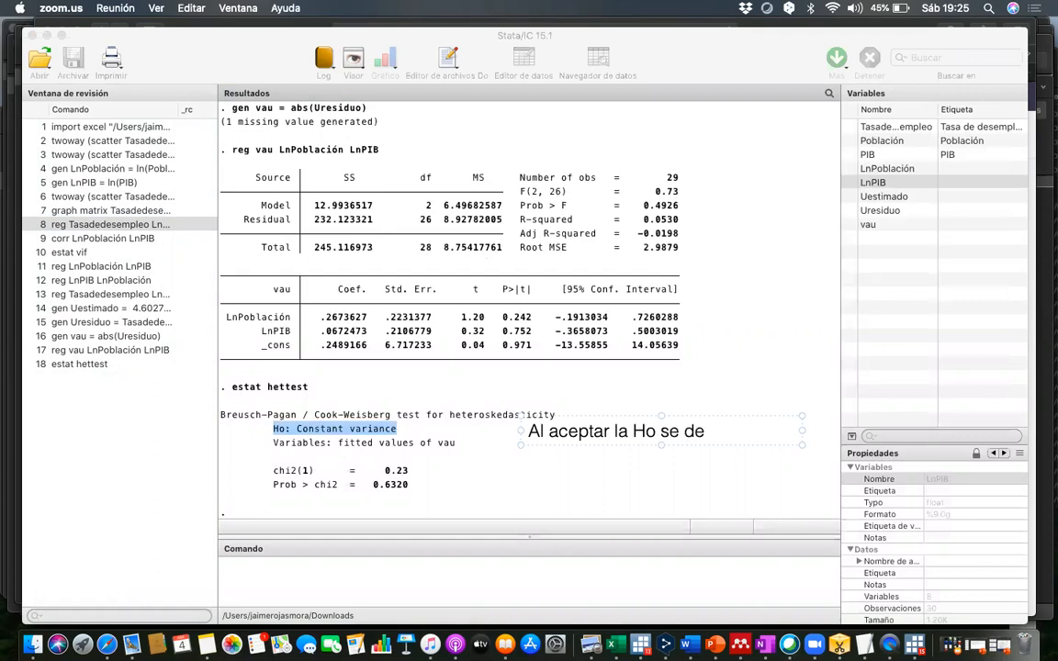
{"action": "type", "text": "termina que el"}
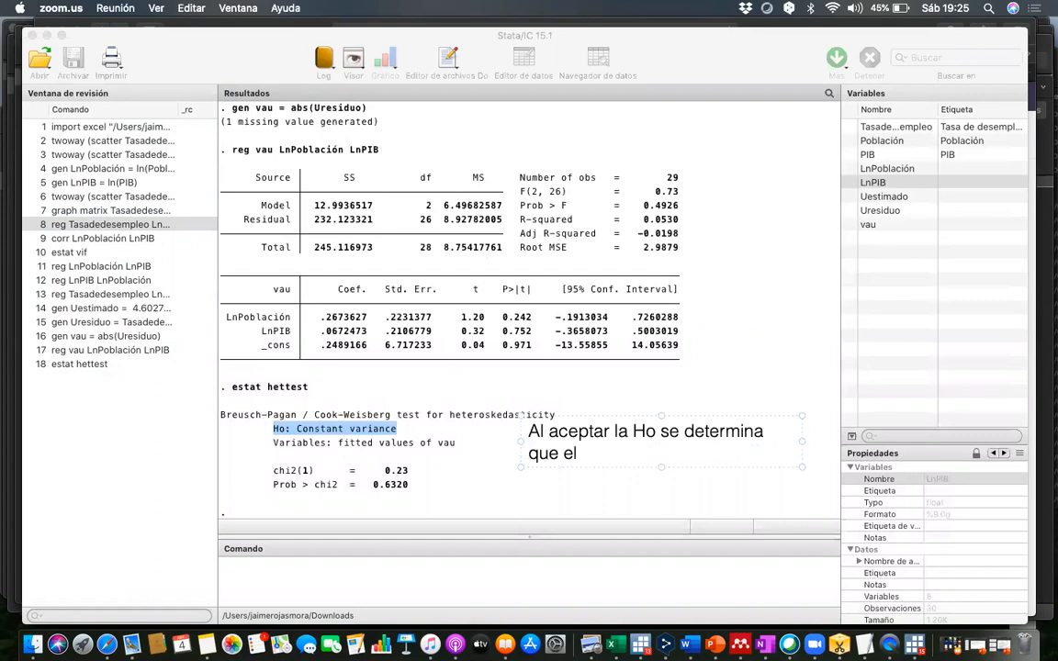
{"action": "type", "text": " modelo es"}
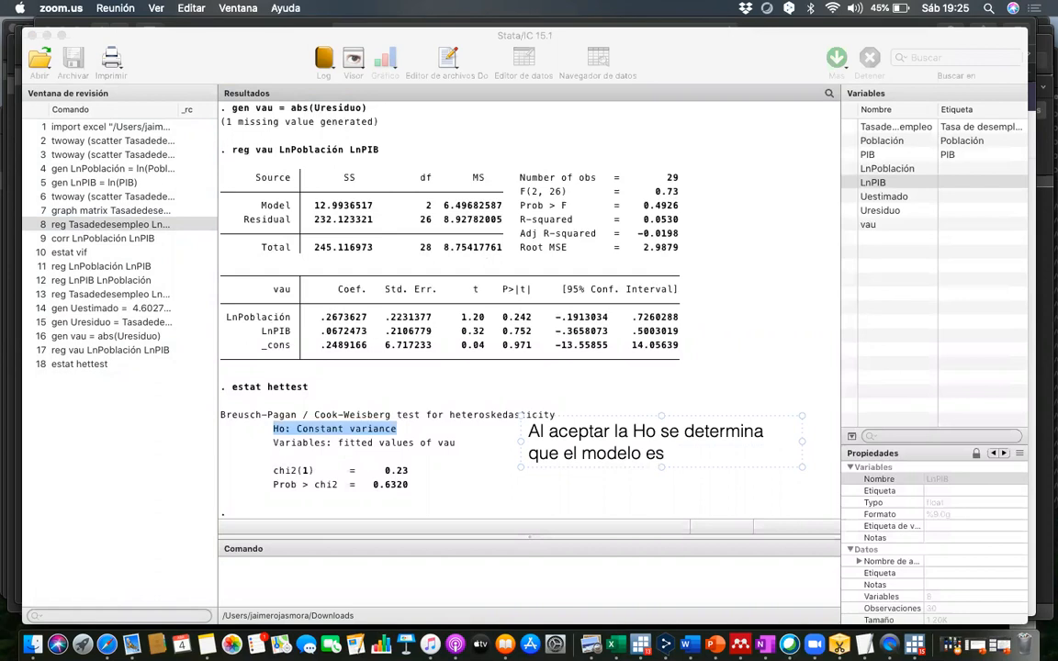
{"action": "type", "text": " Homocedas"}
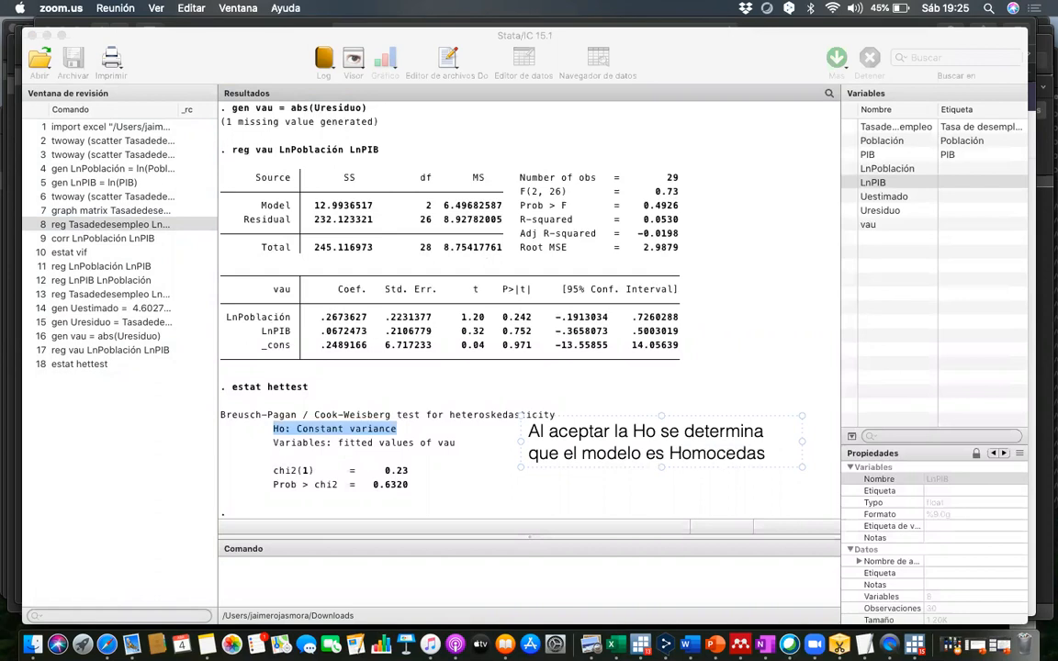
{"action": "type", "text": "tico"}
- Add a second paragraph to the annotation, after a blank line, reading "Se valida con la Prueba Chi2"
{"action": "key", "text": "Return"}
{"action": "key", "text": "Return"}
{"action": "type", "text": "ta"}
{"action": "key", "text": "BackSpace"}
{"action": "key", "text": "BackSpace"}
{"action": "type", "text": "sE VALID"}
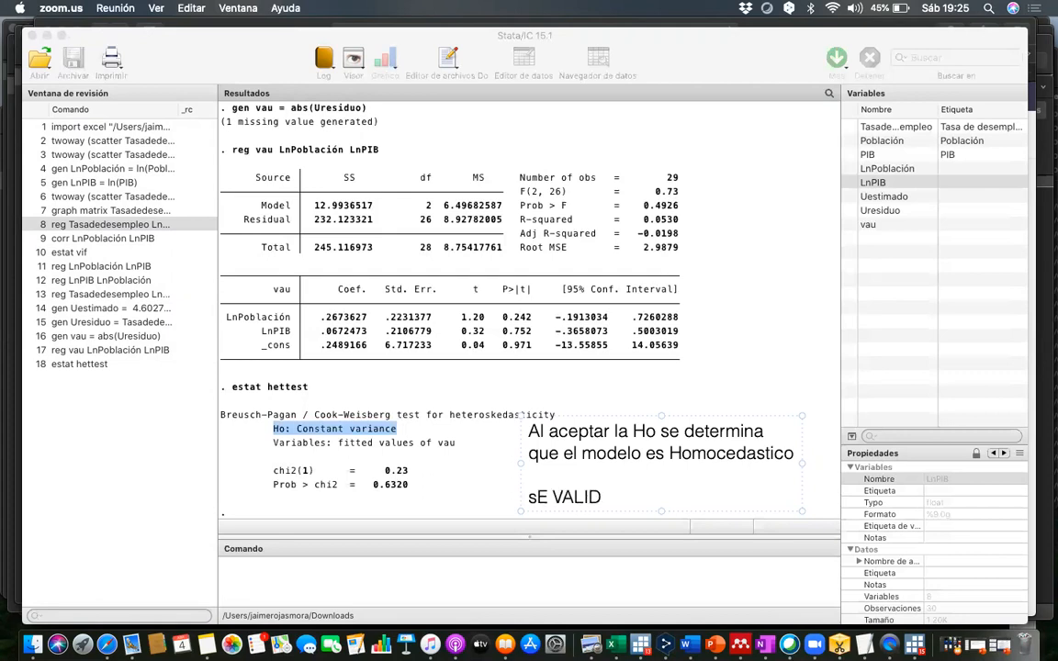
{"action": "key", "text": "BackSpace"}
{"action": "key", "text": "BackSpace"}
{"action": "key", "text": "BackSpace"}
{"action": "key", "text": "BackSpace"}
{"action": "key", "text": "BackSpace"}
{"action": "key", "text": "BackSpace"}
{"action": "key", "text": "BackSpace"}
{"action": "key", "text": "BackSpace"}
{"action": "type", "text": "S"}
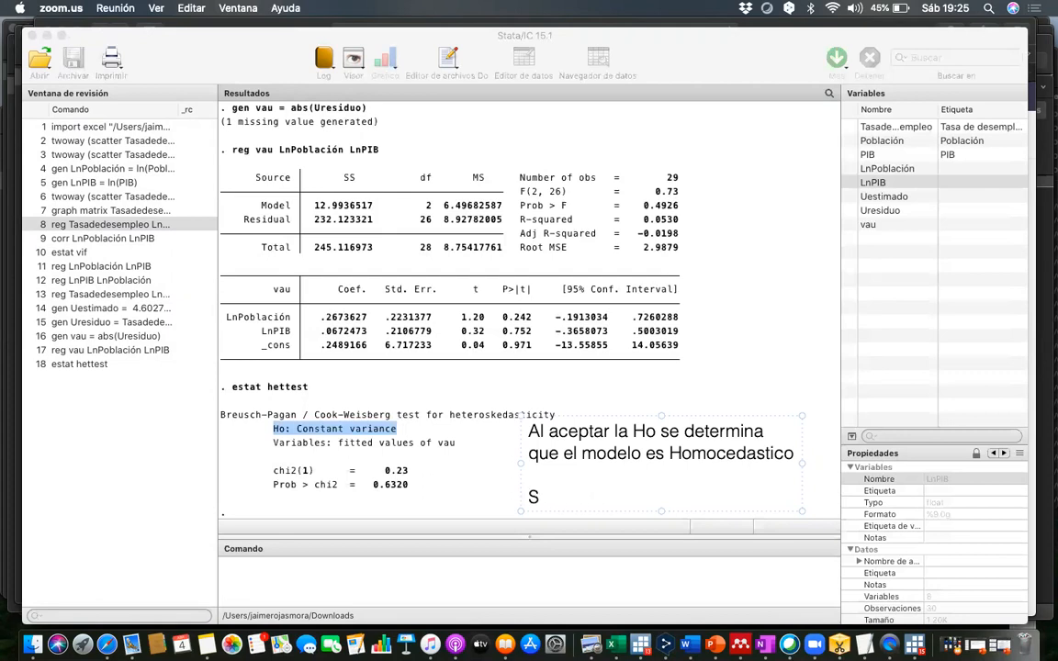
{"action": "type", "text": "e valida con la Prie"}
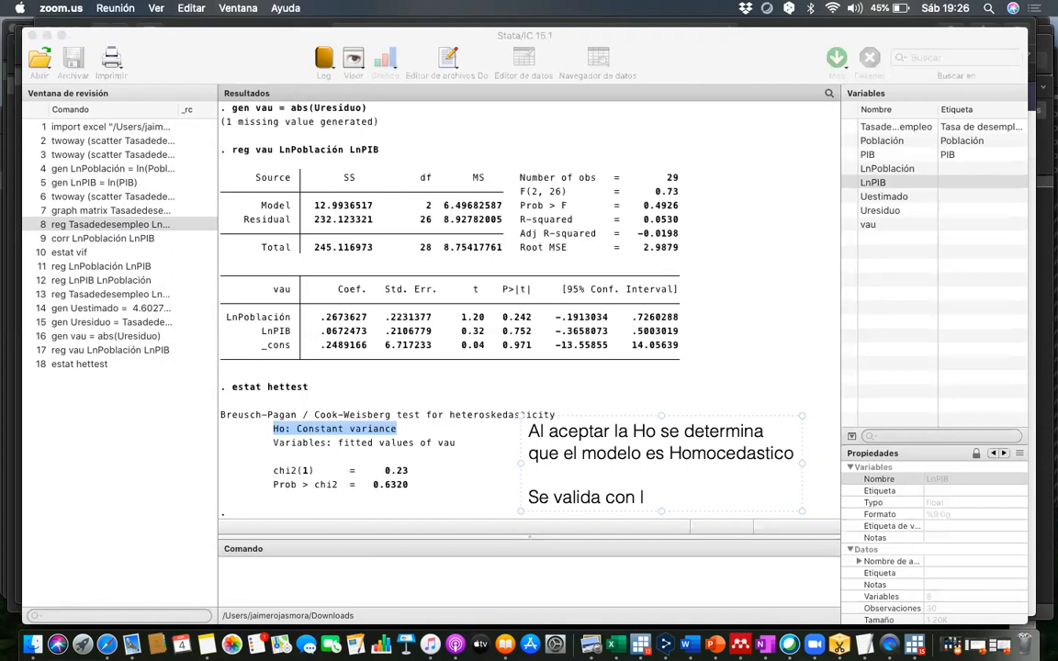
{"action": "key", "text": "BackSpace"}
{"action": "key", "text": "BackSpace"}
{"action": "type", "text": "ueba C"}
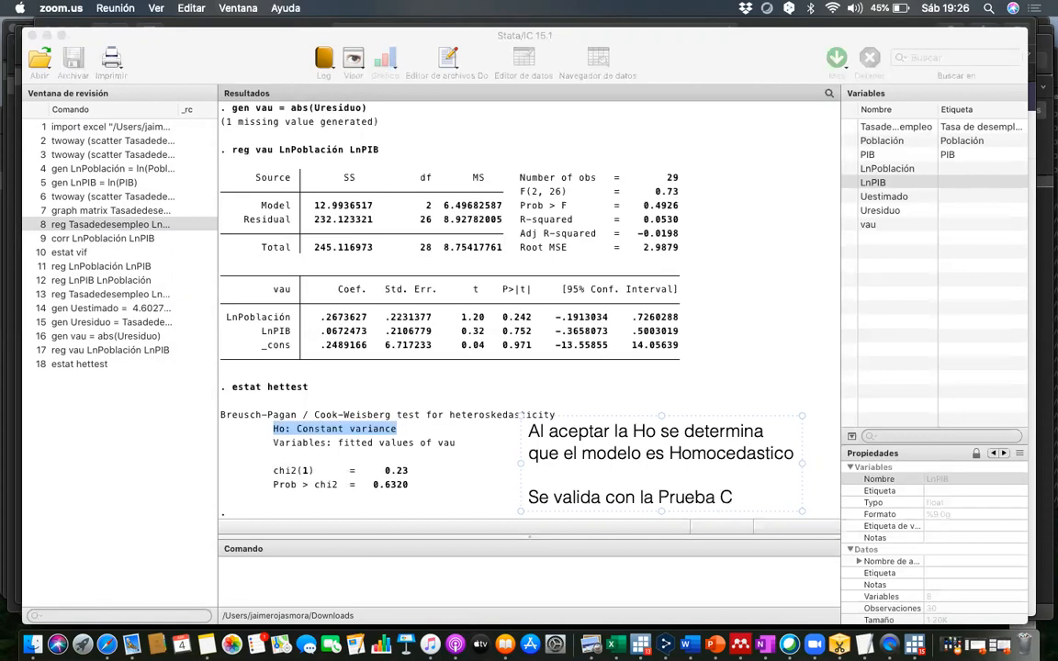
{"action": "type", "text": "hi2"}
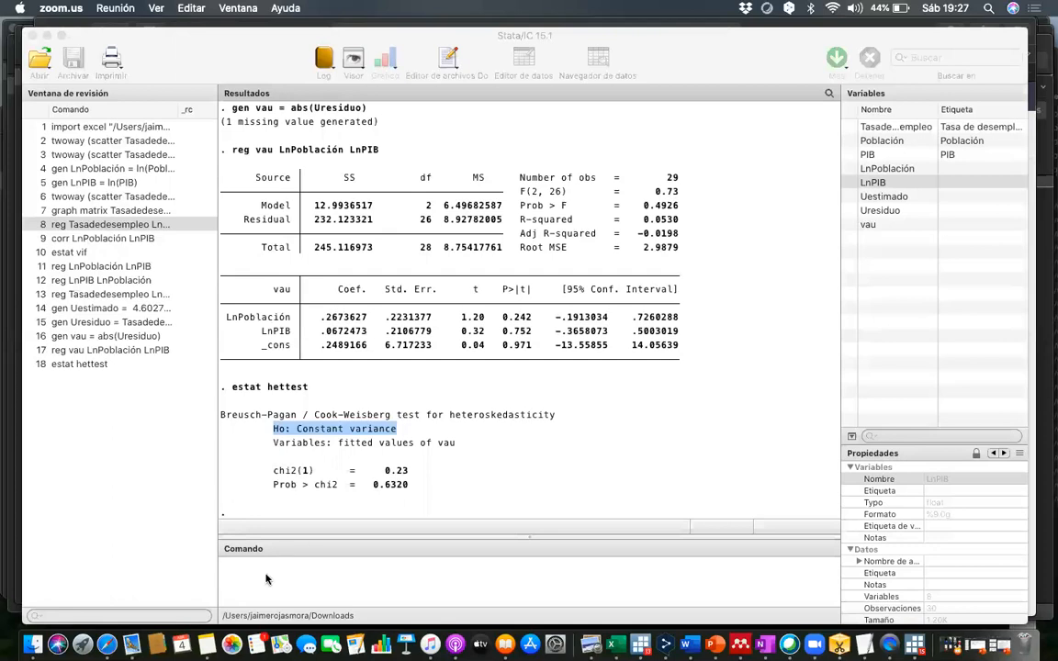
- Return to Stata and run the heteroscedasticity test (hettest) with the N*R2 version of the score test on the fitted values
{"action": "left_click", "coordinate": [267, 577]}
{"action": "left_click", "coordinate": [409, 7]}
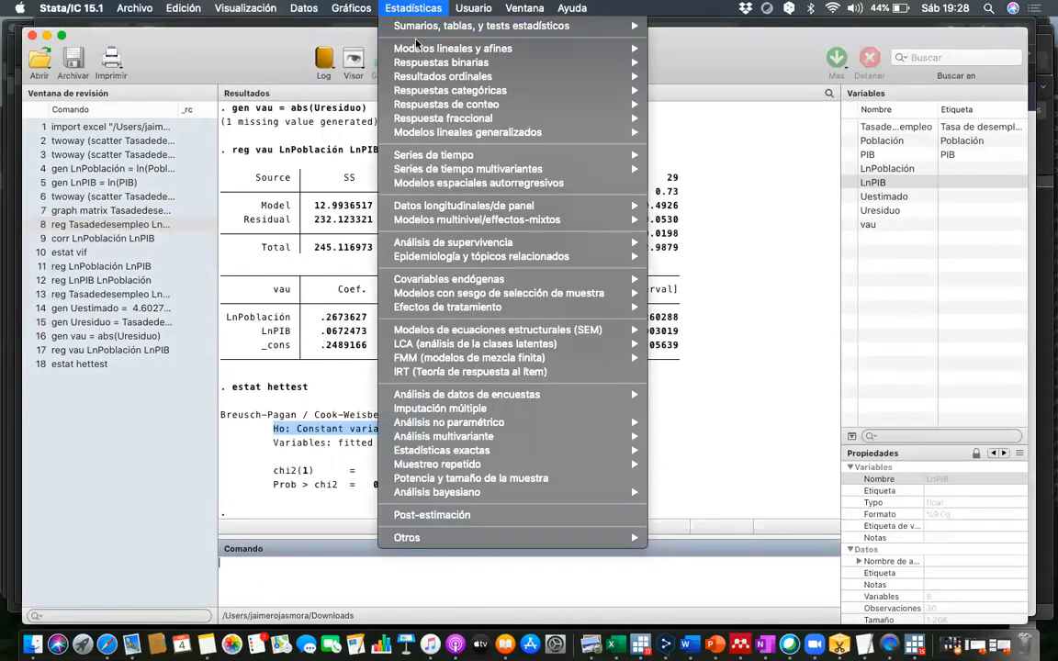
{"action": "mouse_move", "coordinate": [627, 56]}
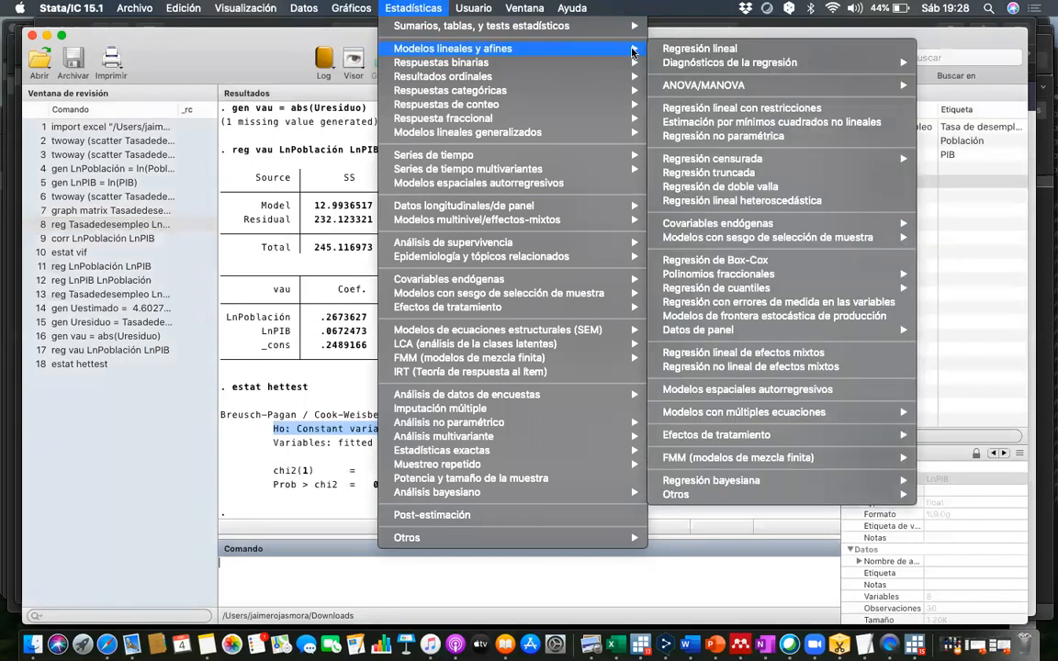
{"action": "mouse_move", "coordinate": [675, 67]}
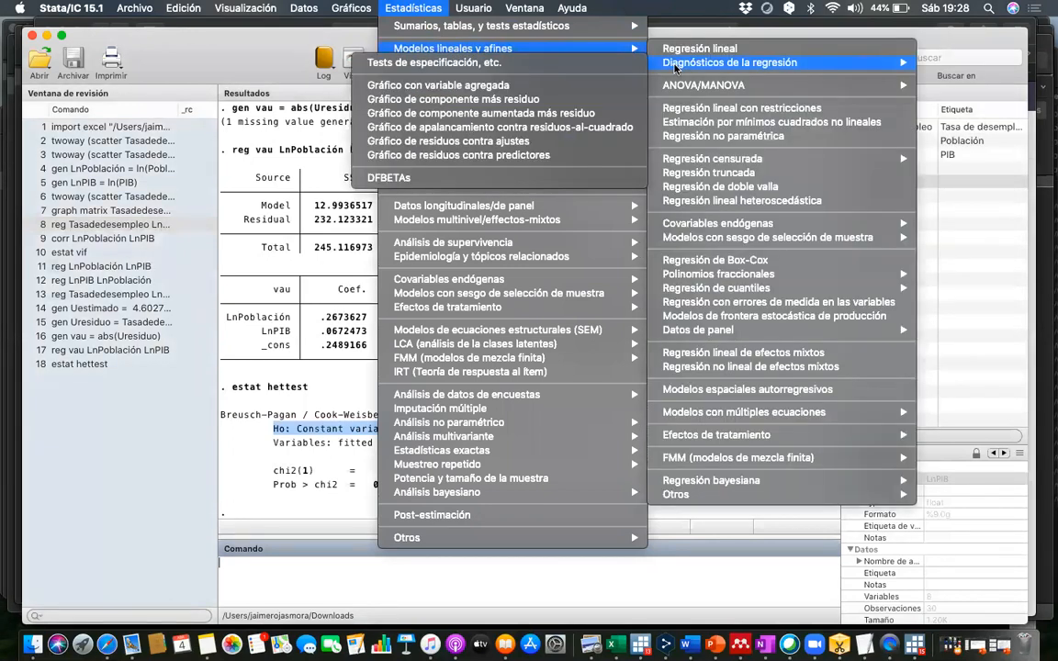
{"action": "left_click", "coordinate": [555, 66]}
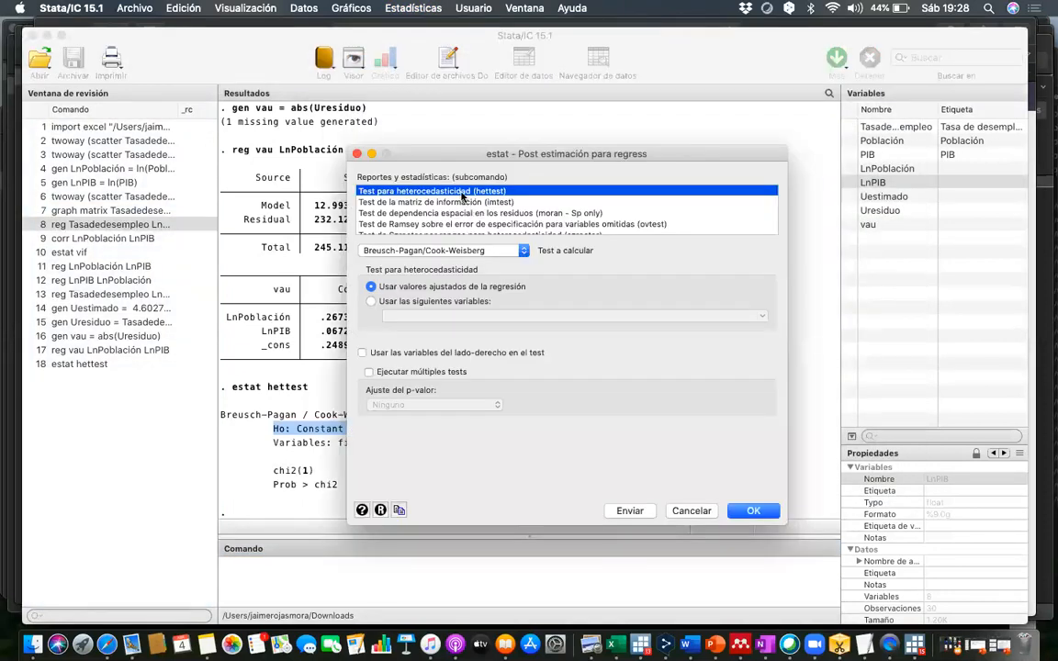
{"action": "left_click", "coordinate": [523, 251]}
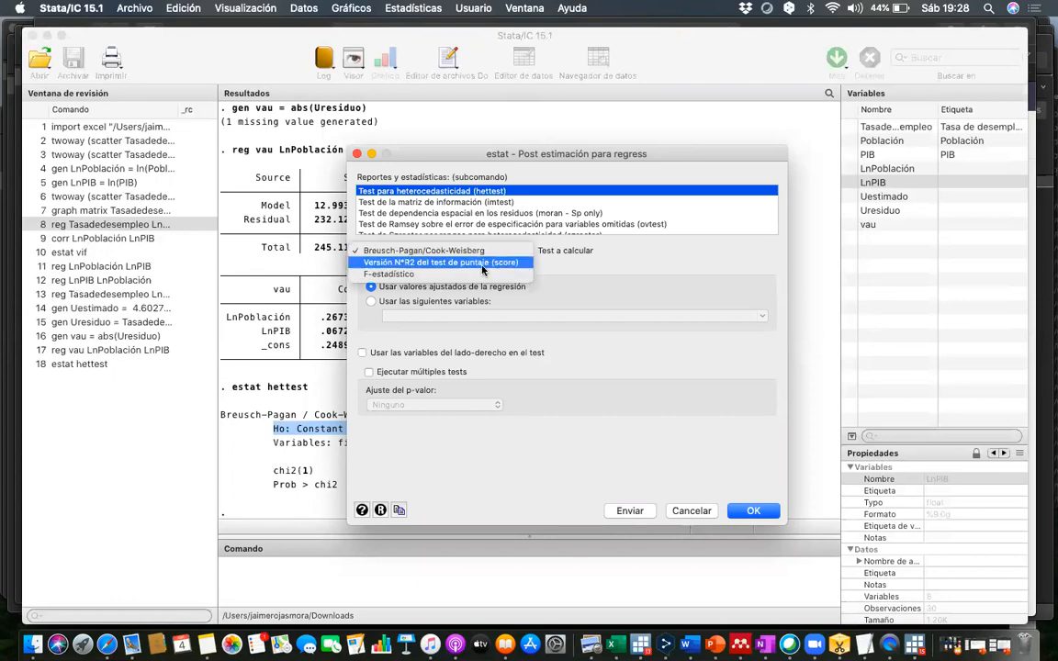
{"action": "left_click", "coordinate": [482, 265]}
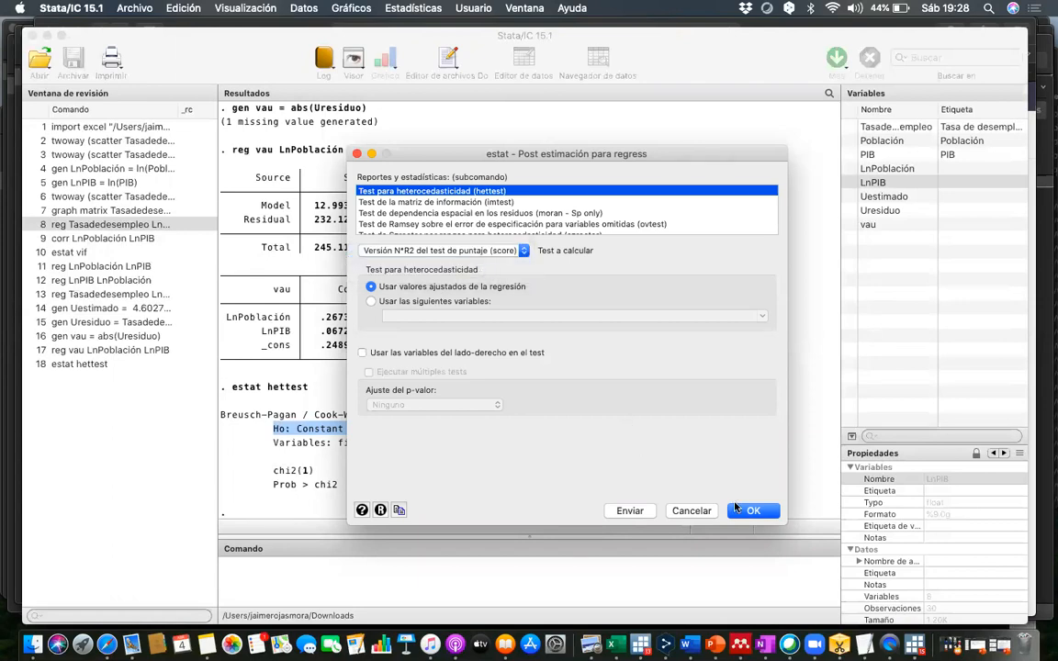
{"action": "left_click", "coordinate": [754, 512]}
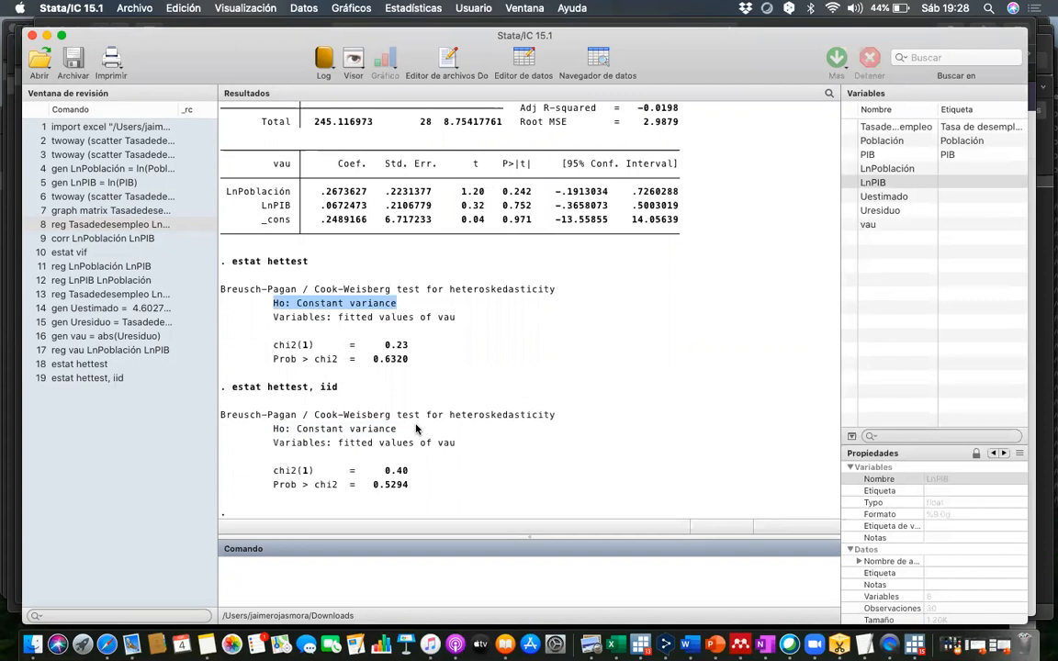
- Highlight the null hypothesis, chi2 statistic and Prob > chi2 lines of the estat hettest, iid output in turn
{"action": "left_click_drag", "start_coordinate": [404, 432], "coordinate": [274, 431]}
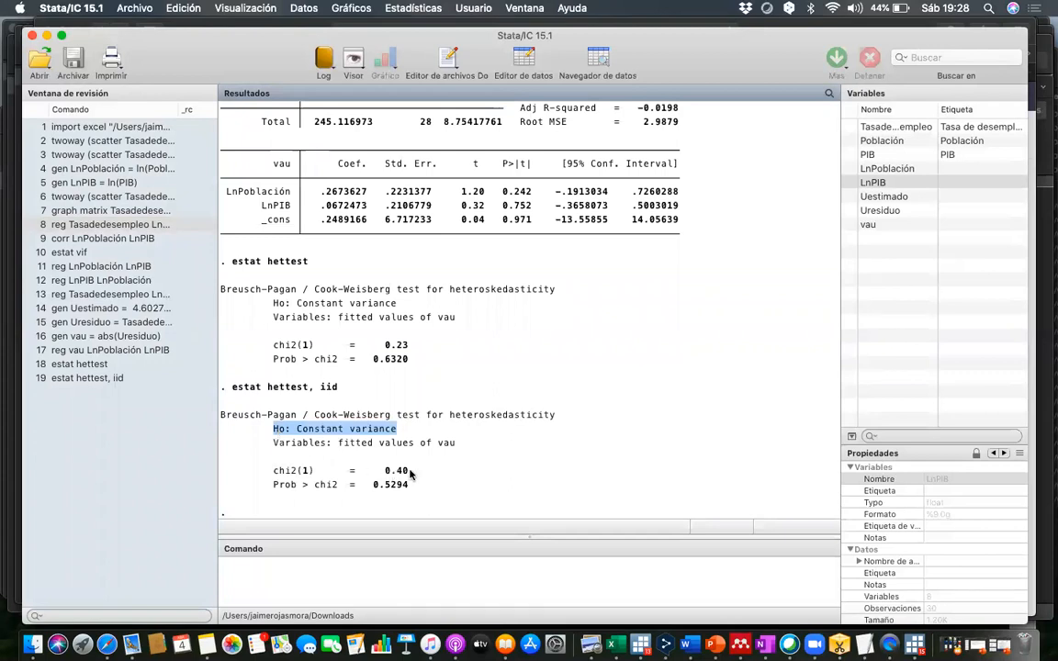
{"action": "left_click_drag", "start_coordinate": [220, 484], "coordinate": [273, 473]}
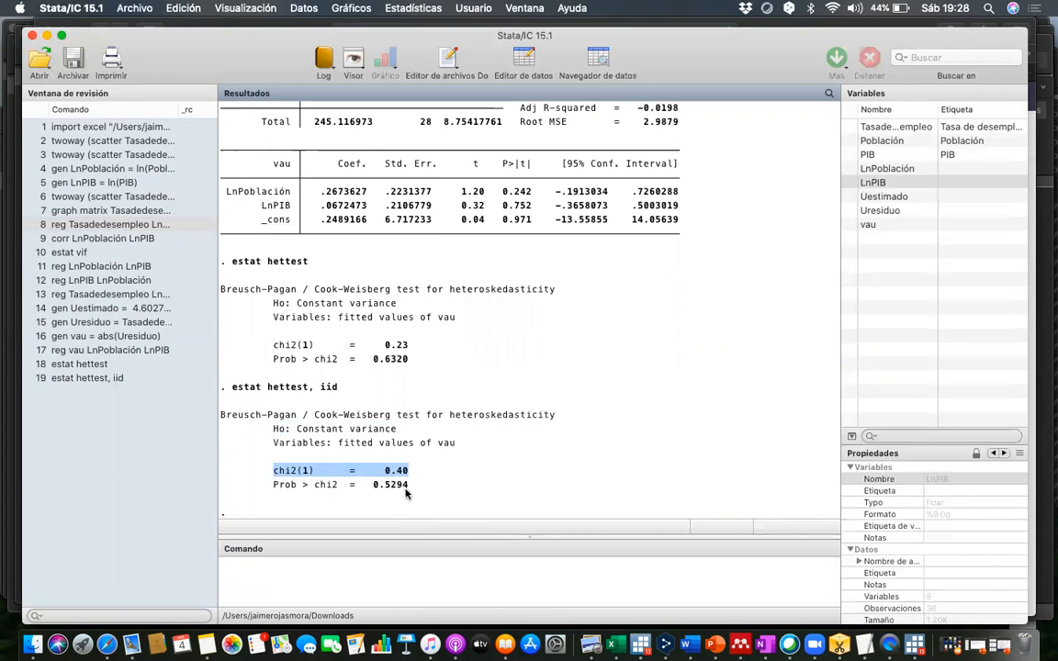
{"action": "left_click_drag", "start_coordinate": [409, 485], "coordinate": [402, 485]}
{"action": "left_click_drag", "start_coordinate": [338, 499], "coordinate": [274, 486]}
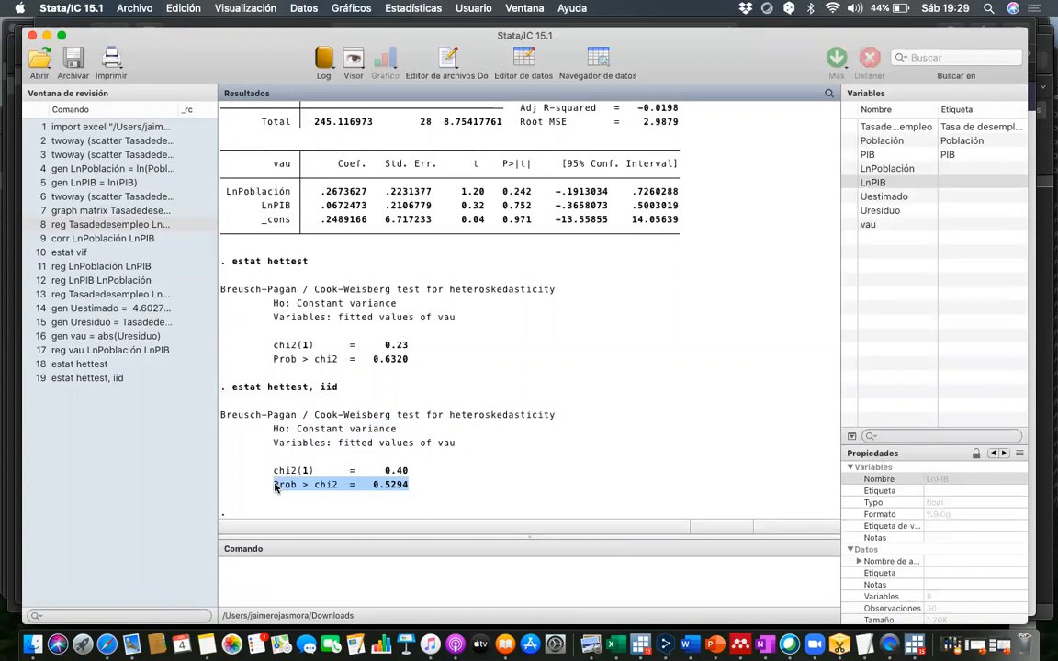
- Run the heteroscedasticity test (hettest) again on the fitted values, using the F-statistic version (F-estadístico)
{"action": "left_click", "coordinate": [423, 8]}
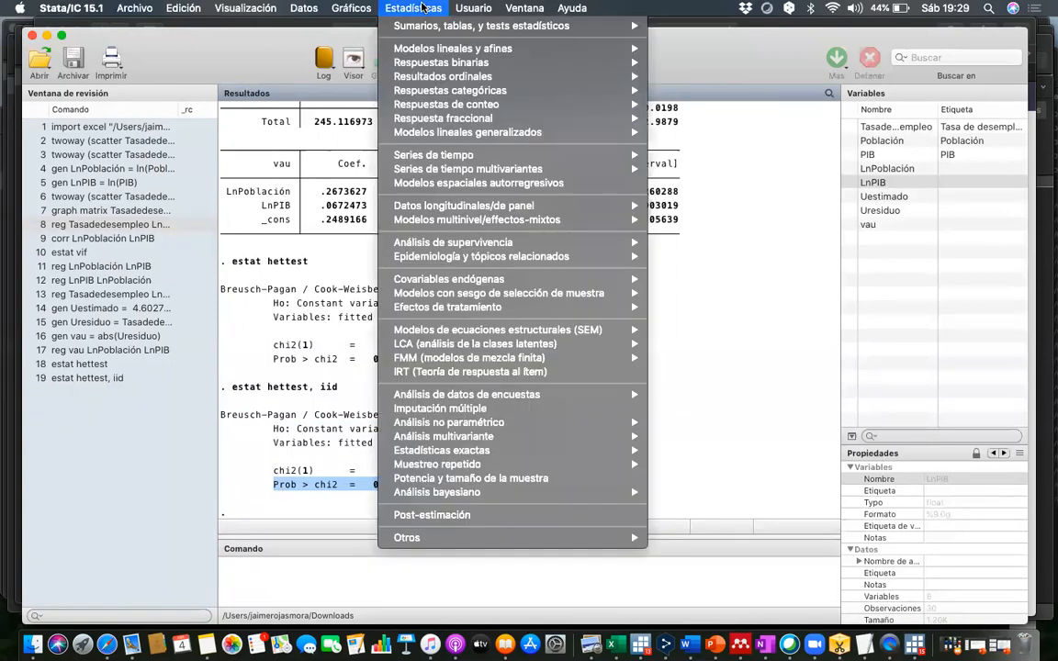
{"action": "mouse_move", "coordinate": [395, 49]}
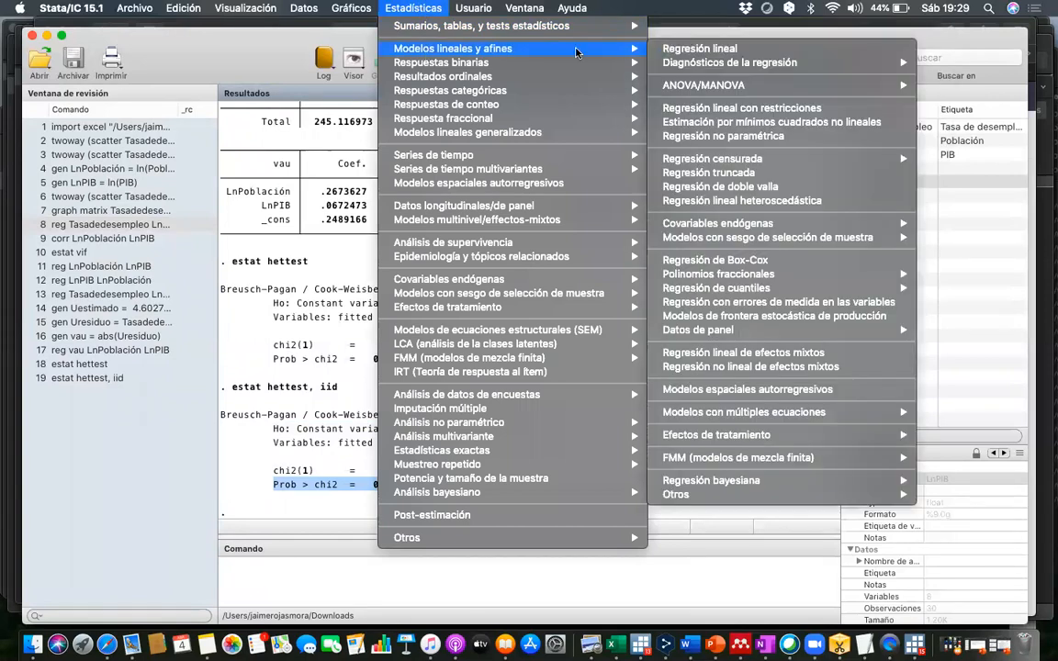
{"action": "mouse_move", "coordinate": [702, 62]}
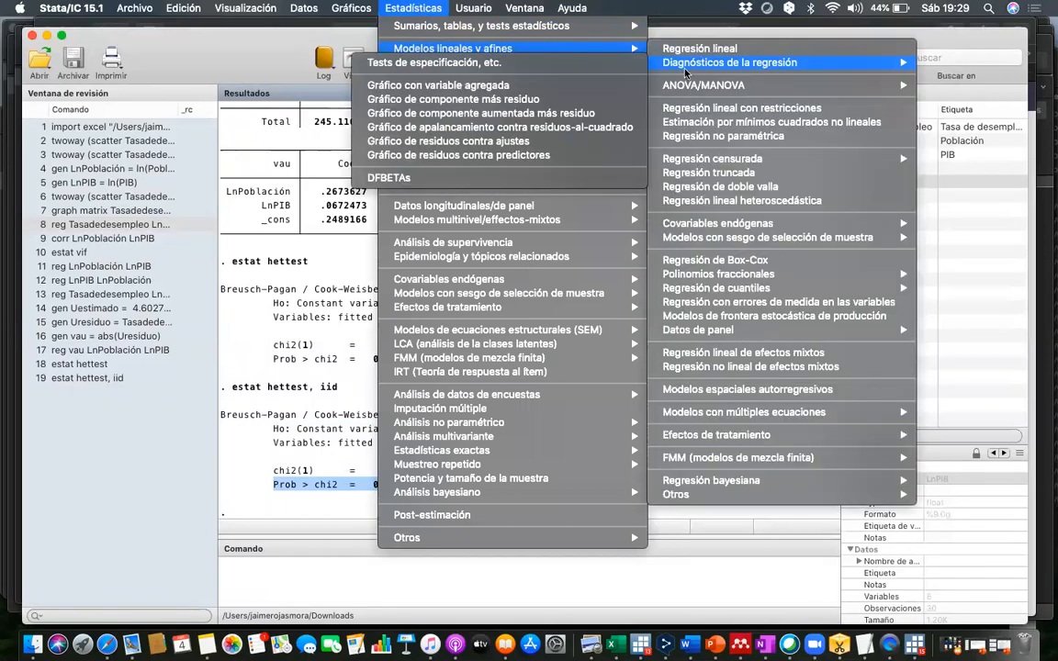
{"action": "mouse_move", "coordinate": [546, 76]}
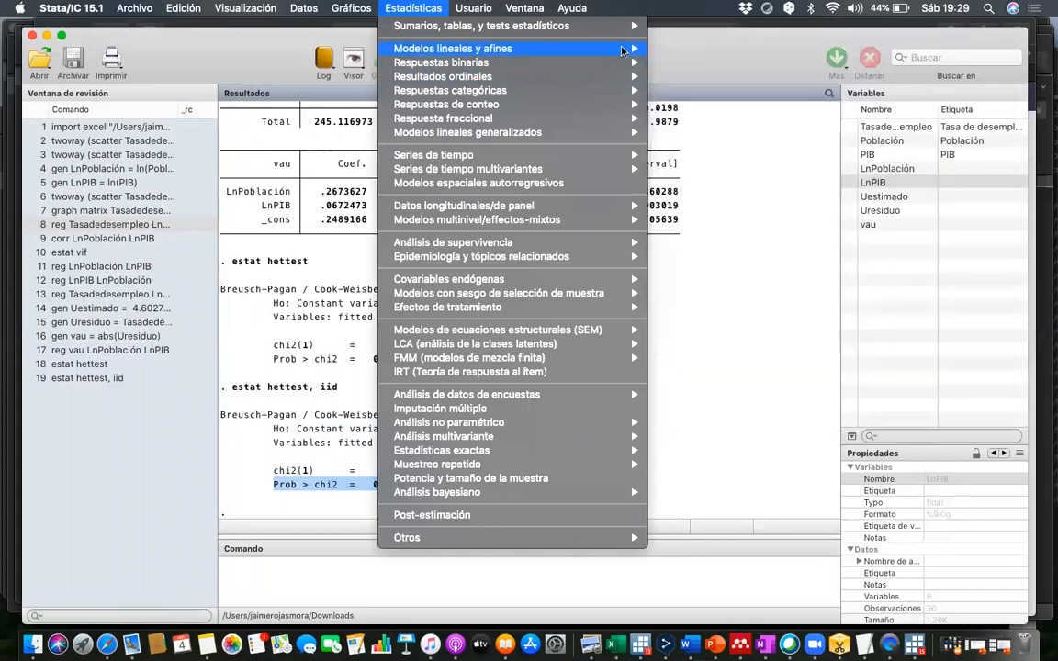
{"action": "mouse_move", "coordinate": [551, 49]}
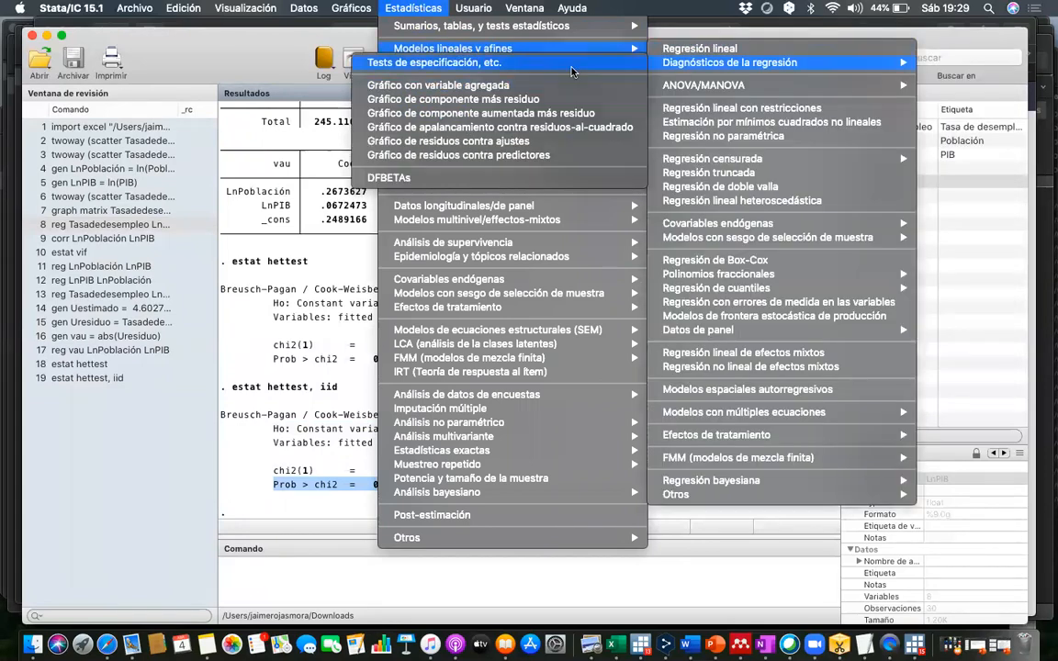
{"action": "left_click", "coordinate": [571, 63]}
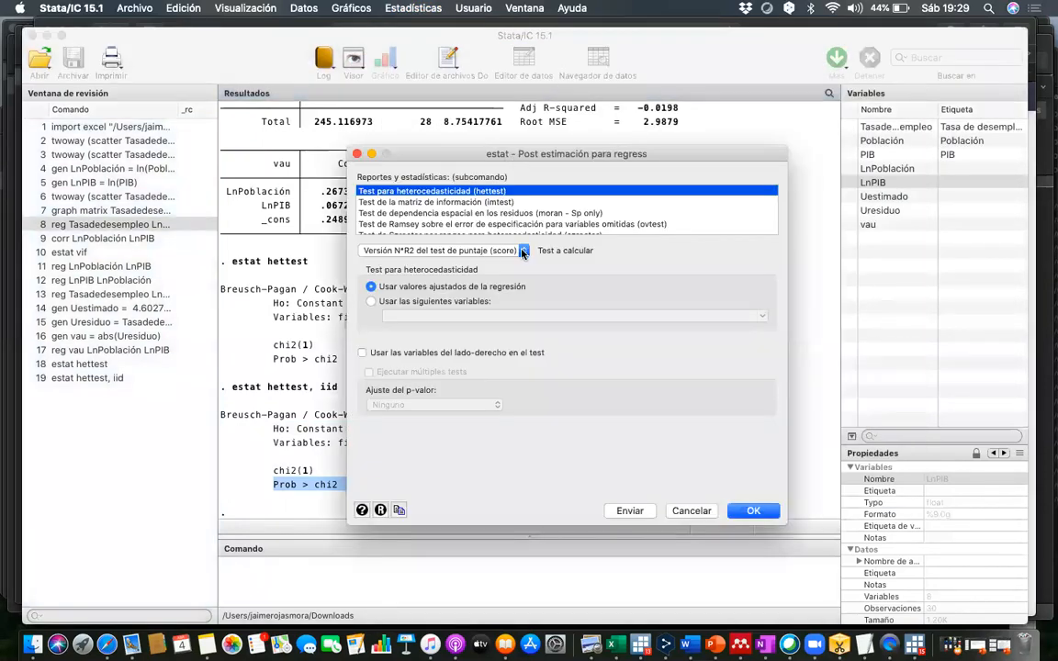
{"action": "left_click", "coordinate": [441, 250]}
{"action": "left_click", "coordinate": [409, 264]}
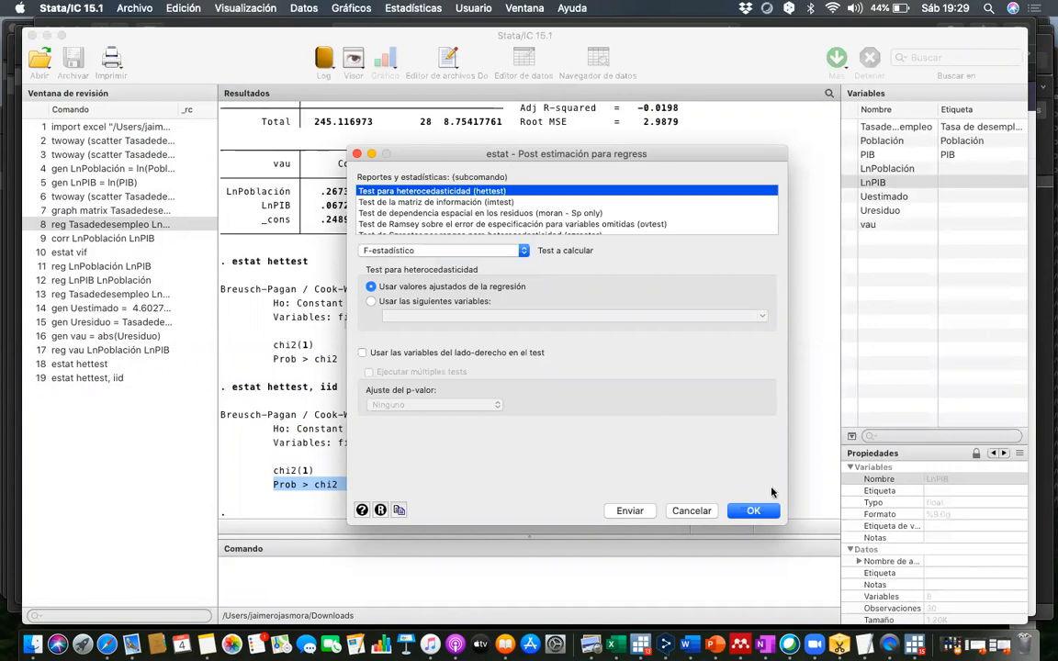
{"action": "left_click", "coordinate": [752, 511]}
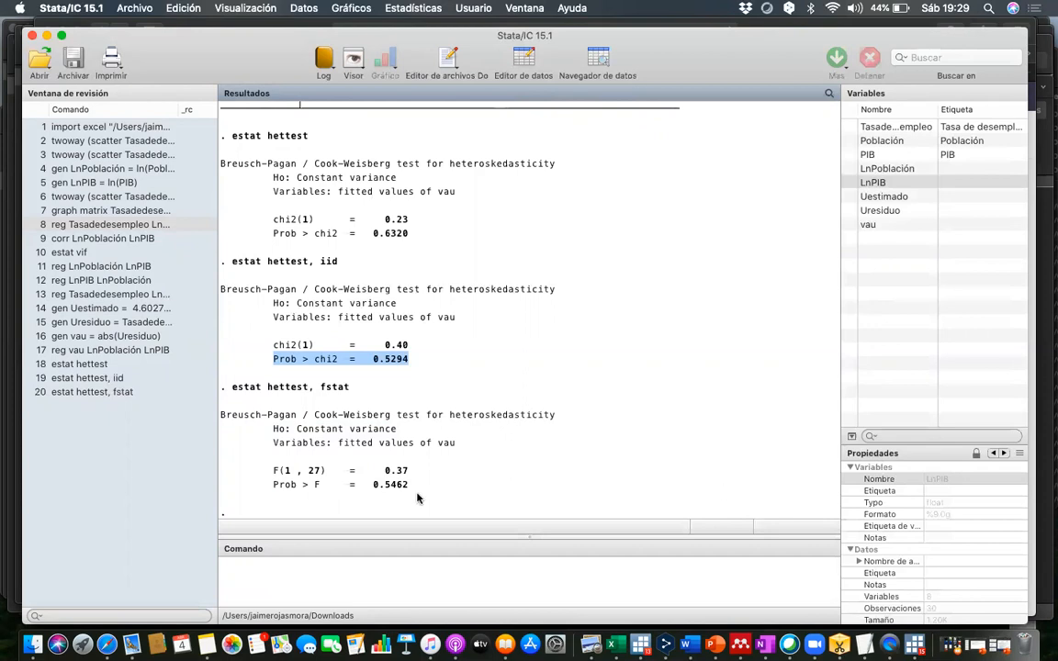
- Highlight the null hypothesis of the F-statistic test and review it against the vau regression and the earlier hettest results
{"action": "left_click_drag", "start_coordinate": [398, 429], "coordinate": [276, 433]}
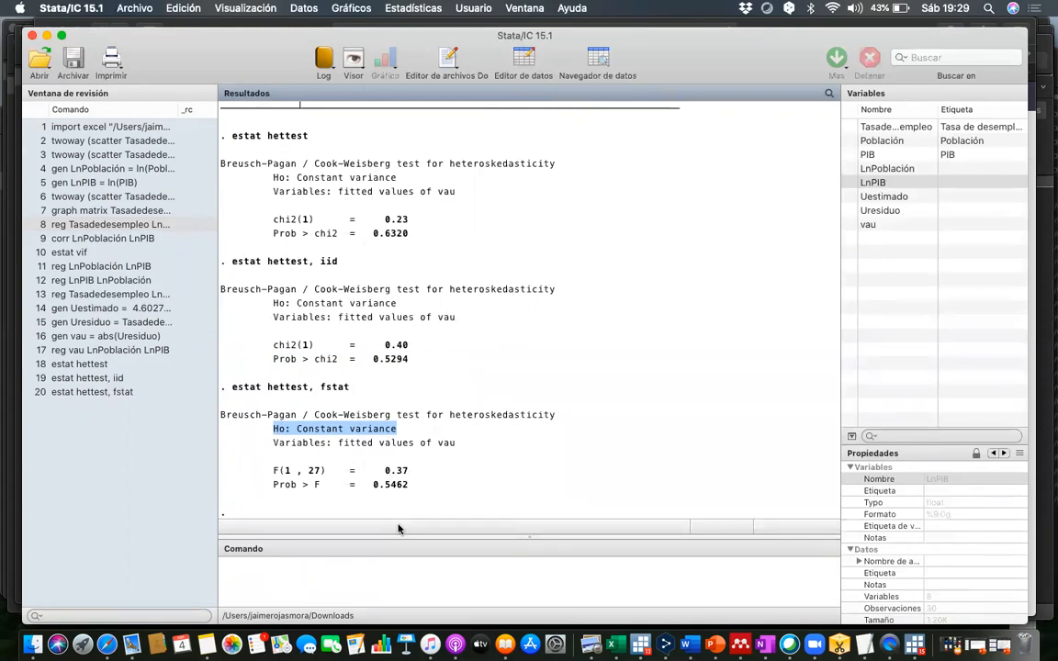
{"action": "scroll", "coordinate": [398, 325], "scroll_direction": "up", "scroll_amount": 6}
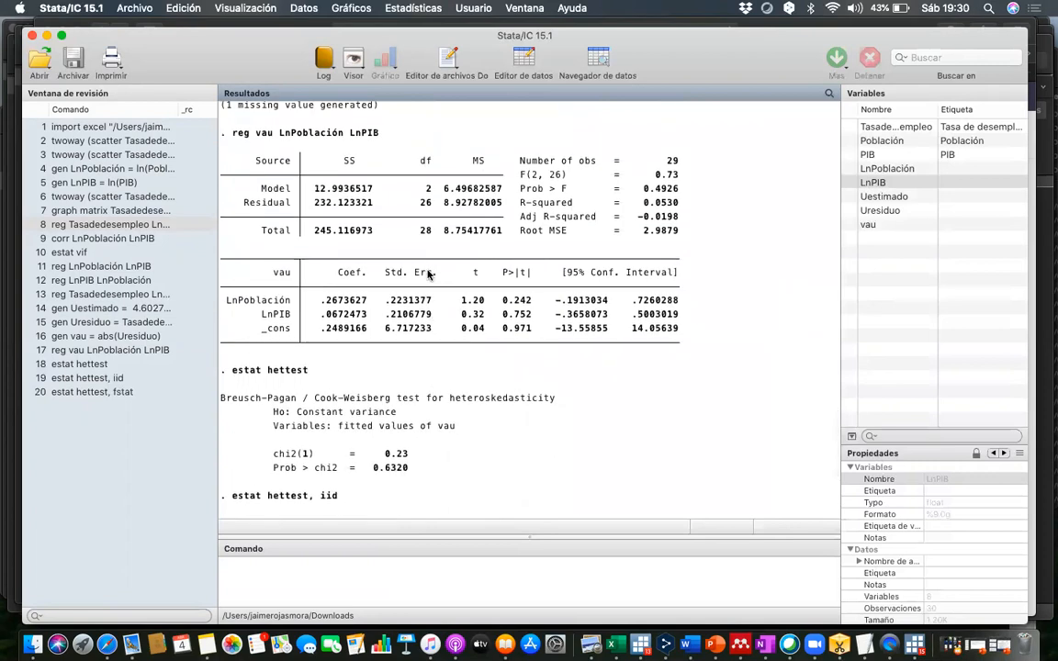
{"action": "scroll", "coordinate": [428, 274], "scroll_direction": "down", "scroll_amount": 6}
{"action": "left_click_drag", "start_coordinate": [272, 428], "coordinate": [457, 422]}
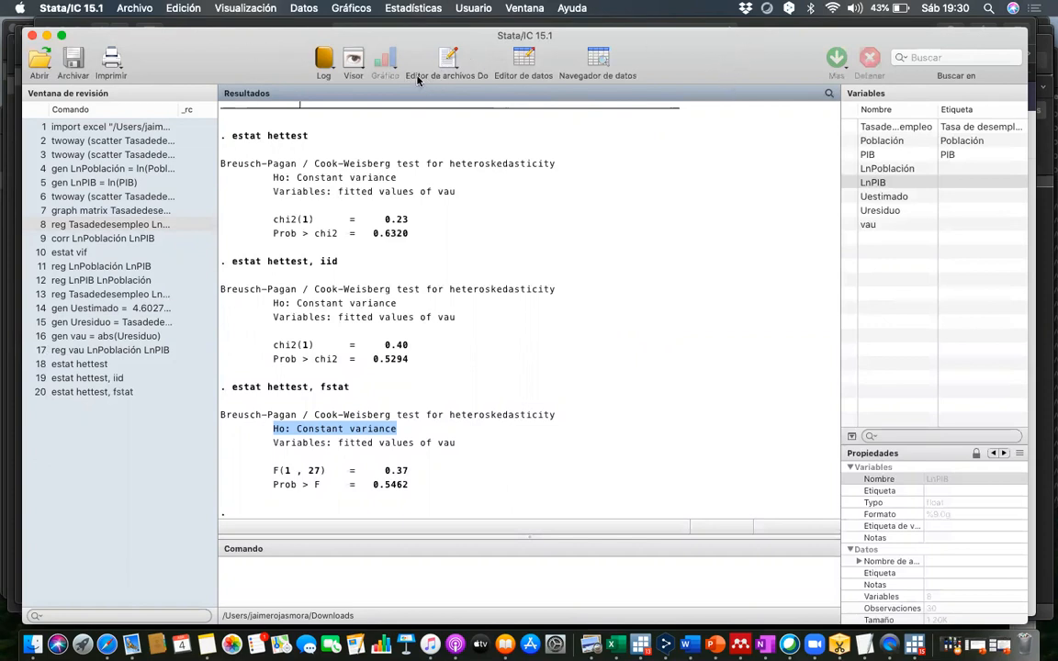
{"action": "left_click", "coordinate": [292, 587]}
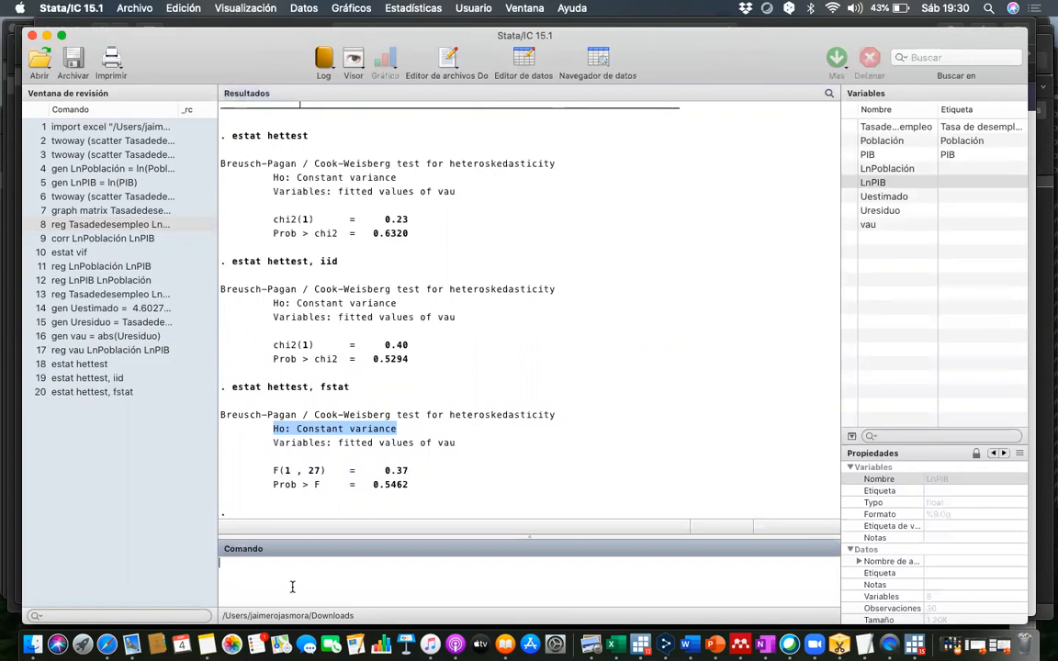
- Copy the entire command history, from the Excel import through estat hettest, fstat, into a new do-file
{"action": "left_click", "coordinate": [394, 353]}
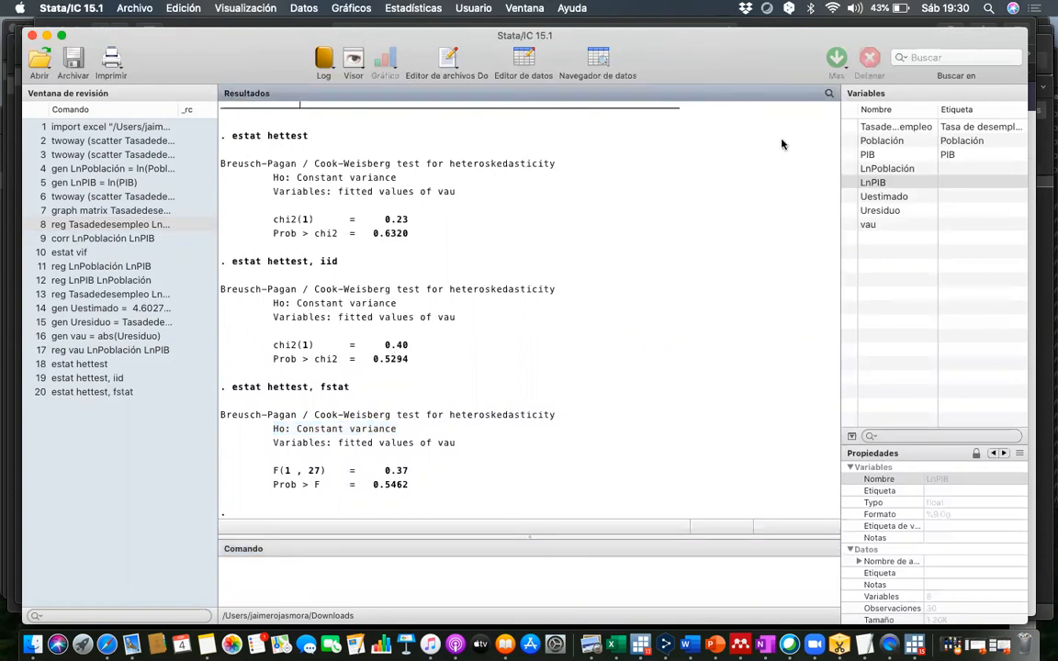
{"action": "left_click", "coordinate": [448, 61]}
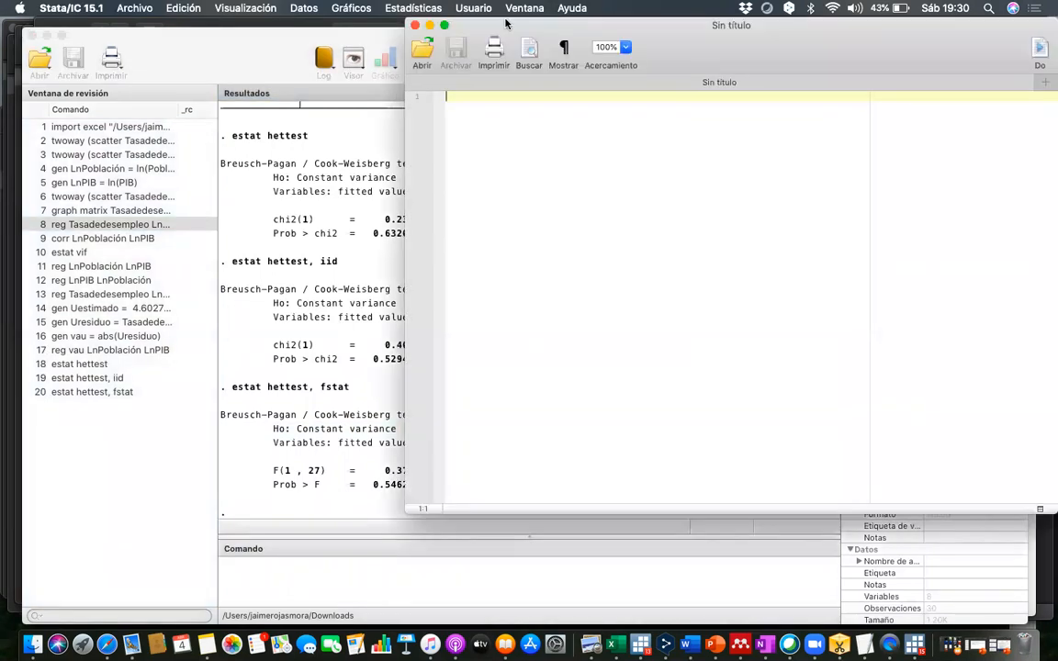
{"action": "left_click", "coordinate": [59, 128]}
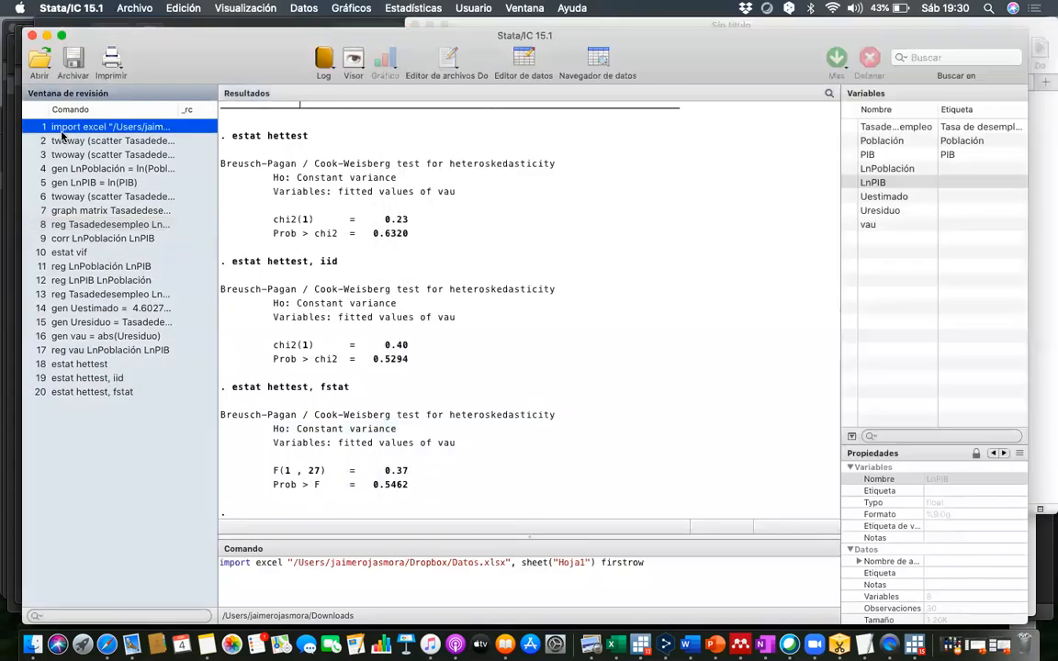
{"action": "key", "text": "shift+Down"}
{"action": "key", "text": "shift+Down"}
{"action": "key", "text": "shift+Down"}
{"action": "key", "text": "shift+Down"}
{"action": "key", "text": "shift+Down"}
{"action": "key", "text": "shift+Down"}
{"action": "key", "text": "shift+Down"}
{"action": "key", "text": "shift+Down"}
{"action": "key", "text": "shift+Down"}
{"action": "key", "text": "shift+Down"}
{"action": "key", "text": "shift+Down"}
{"action": "key", "text": "shift+Down"}
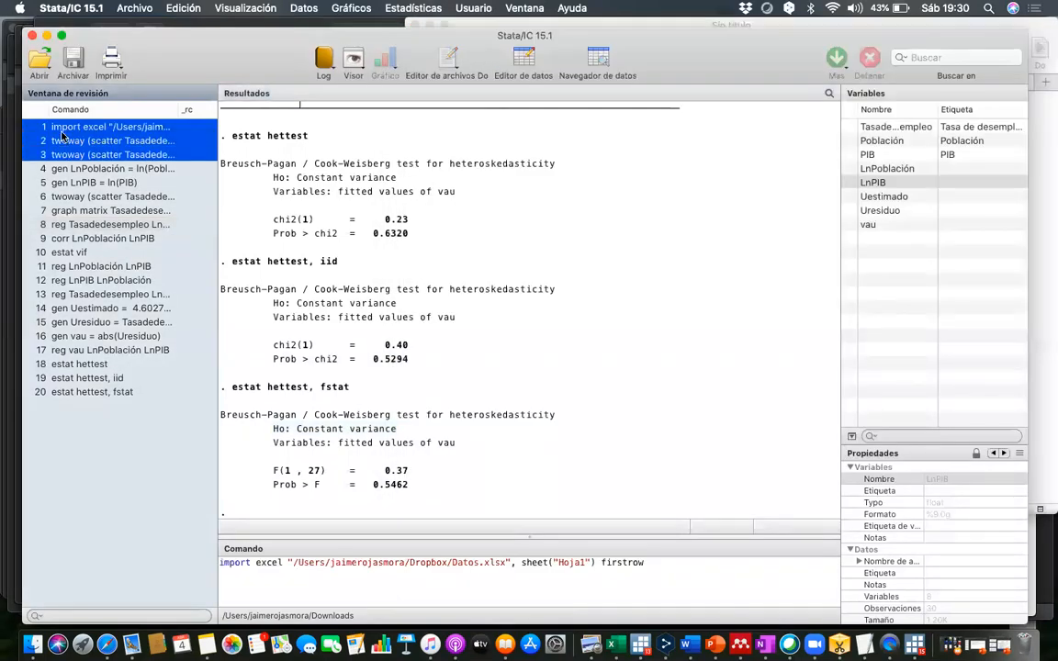
{"action": "key", "text": "shift+Down"}
{"action": "key", "text": "shift+Down"}
{"action": "key", "text": "shift+Down"}
{"action": "key", "text": "shift+Down"}
{"action": "key", "text": "shift+Down"}
{"action": "key", "text": "shift+Down"}
{"action": "key", "text": "shift+Down"}
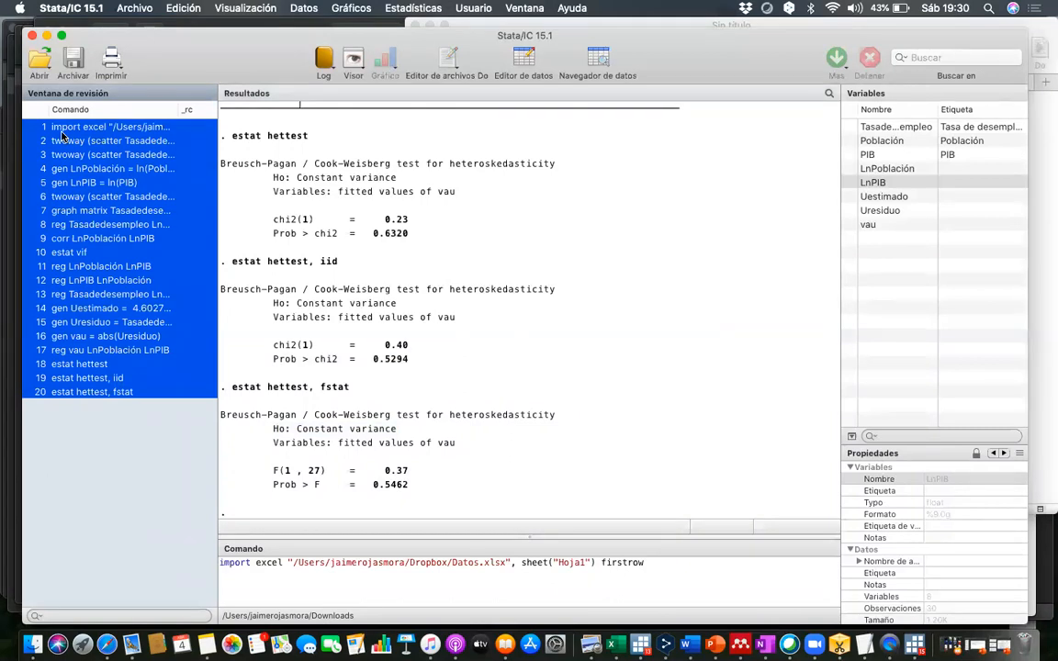
{"action": "key", "text": "super+c"}
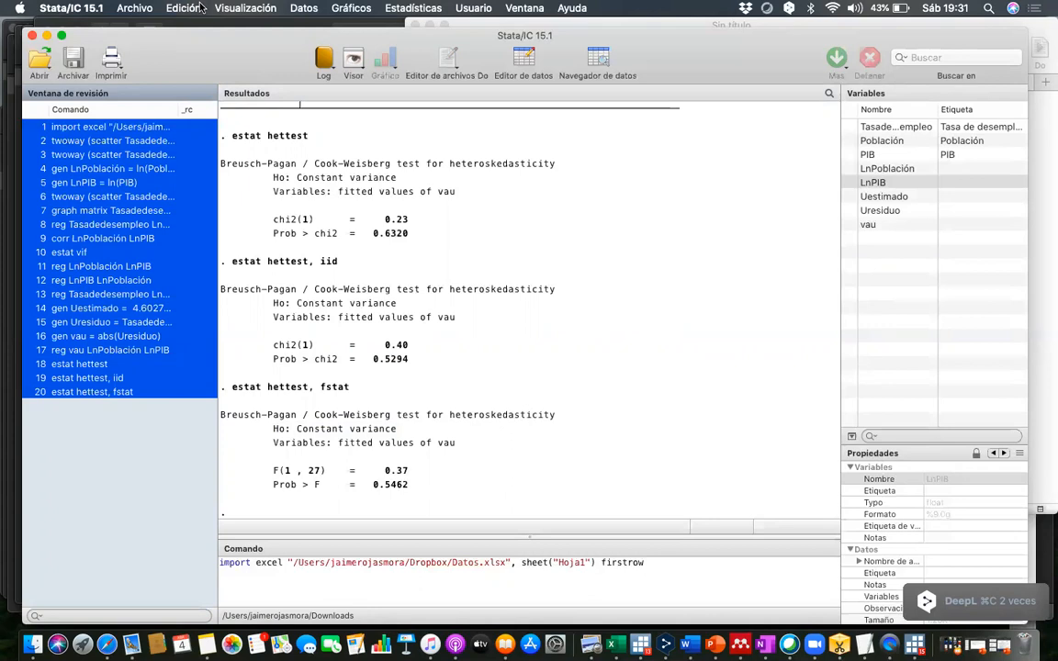
{"action": "left_click", "coordinate": [450, 71]}
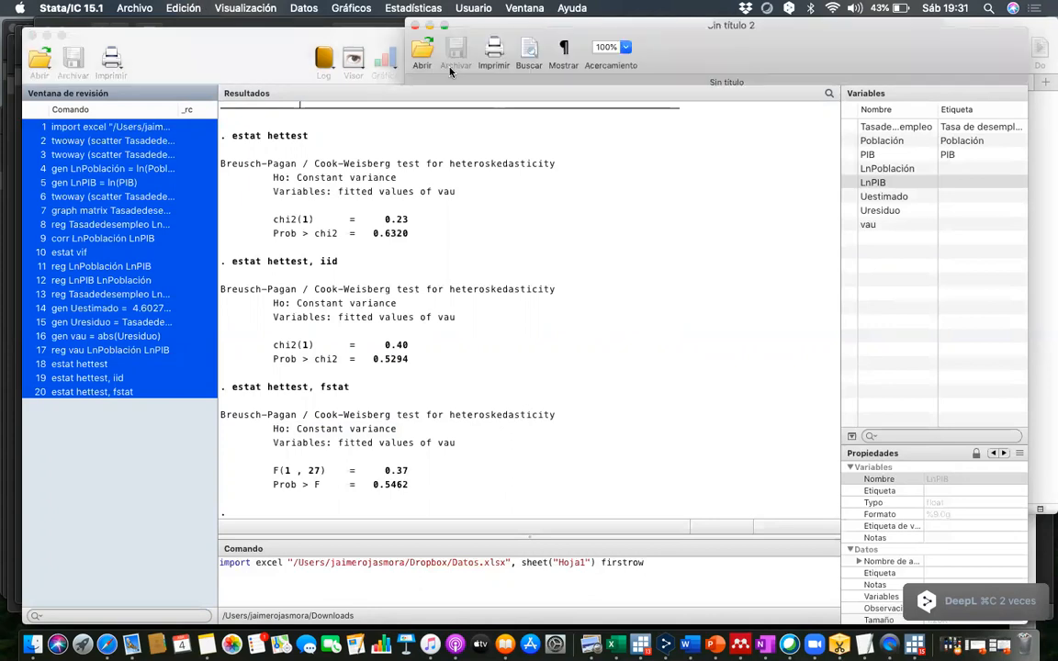
{"action": "key", "text": "super+v"}
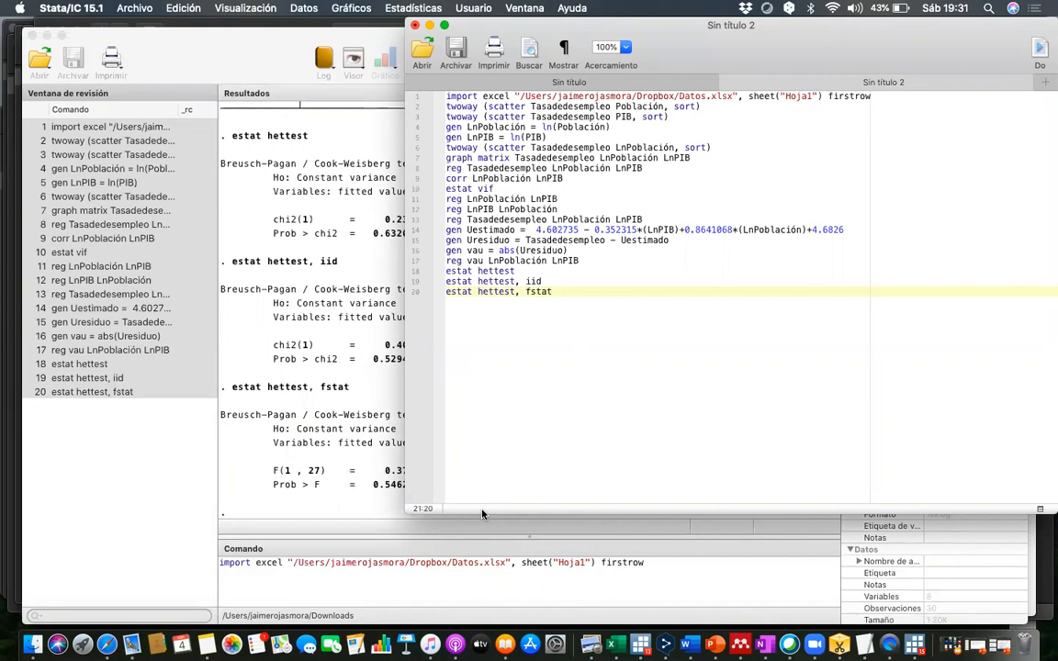
- Save the do-file as Dofile in the Descargas folder and close the do-file editor window
{"action": "left_click", "coordinate": [457, 50]}
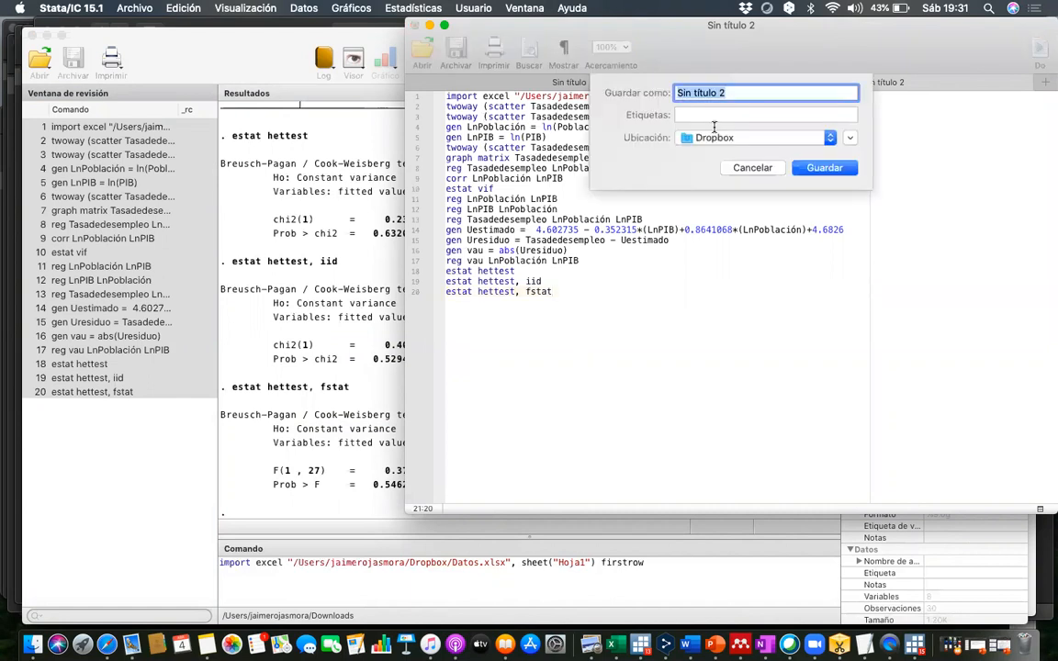
{"action": "left_click", "coordinate": [744, 134]}
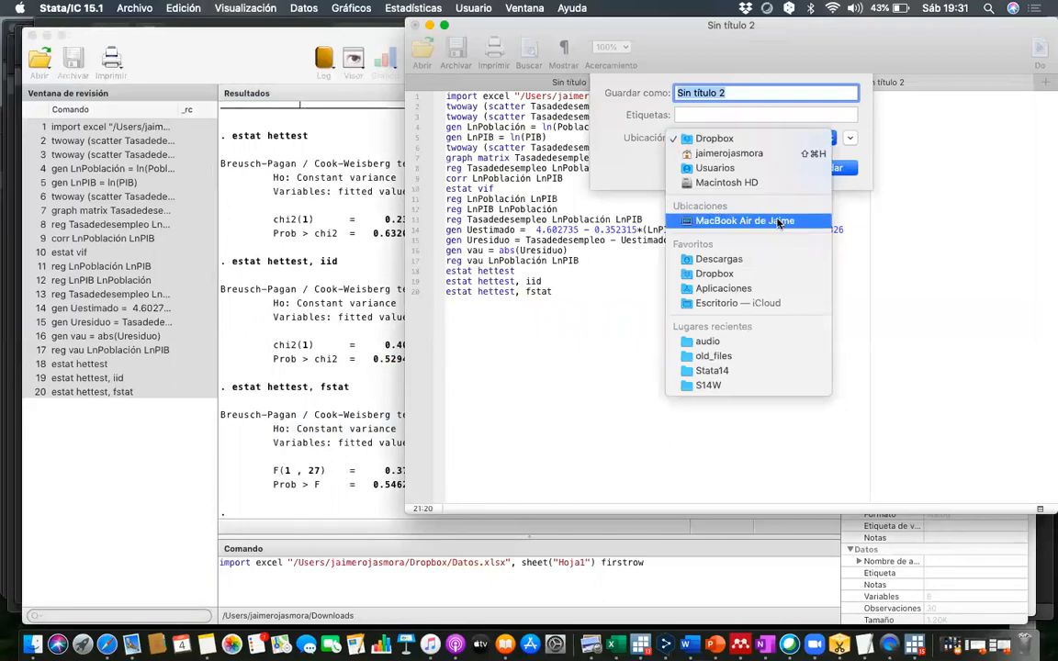
{"action": "left_click", "coordinate": [759, 261]}
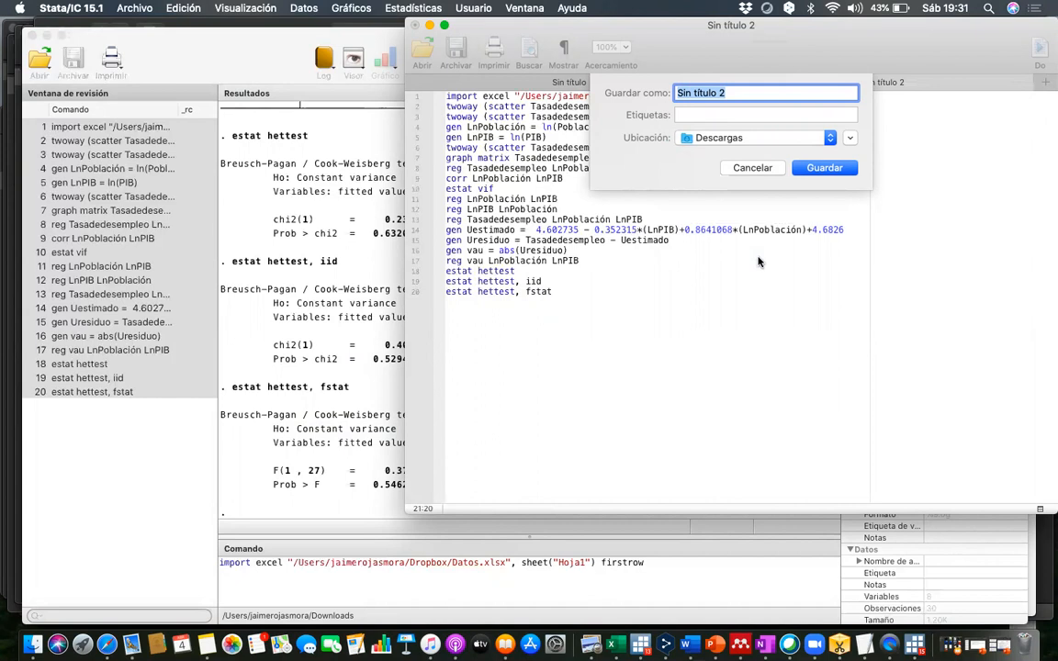
{"action": "type", "text": "Dofile"}
{"action": "left_click", "coordinate": [824, 169]}
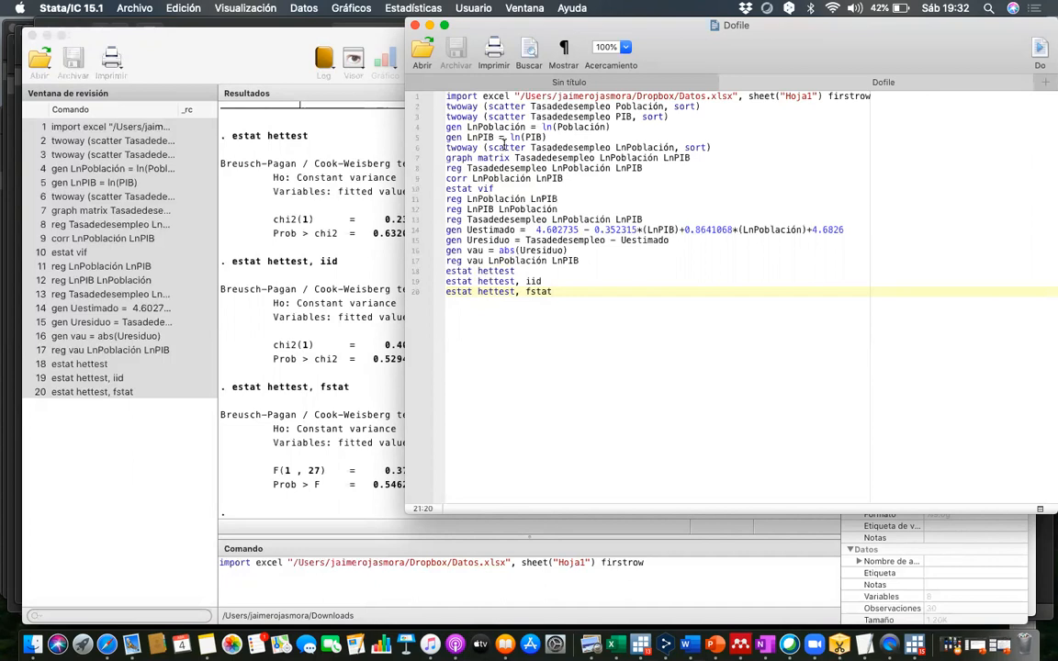
{"action": "left_click", "coordinate": [414, 26]}
{"action": "left_click", "coordinate": [840, 166]}
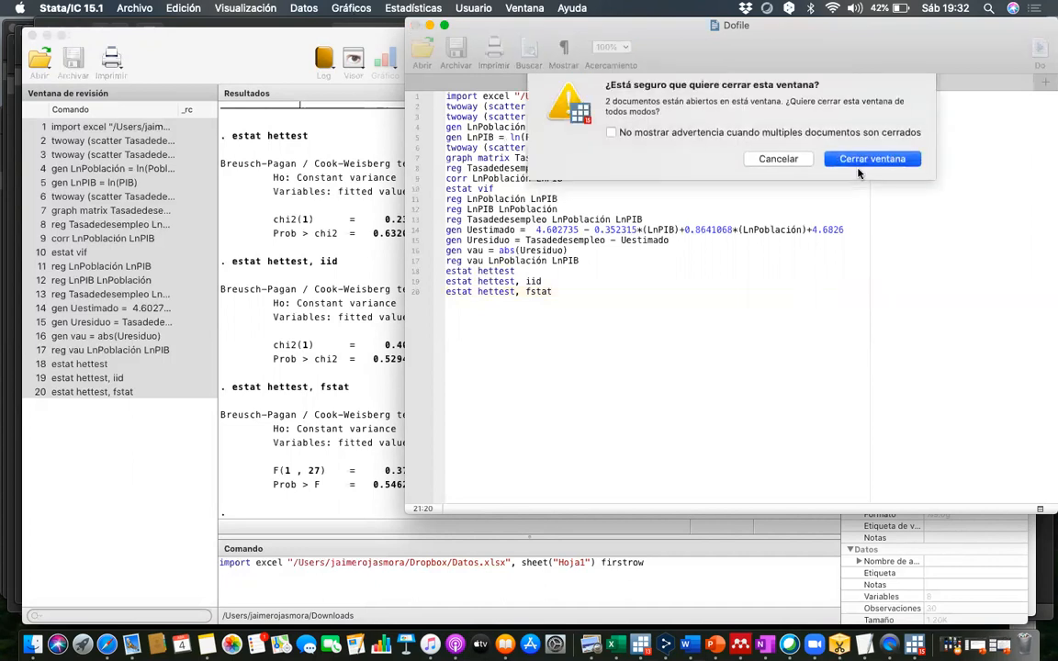
- Save the dataset as "actividad clase" in the Descargas folder, using the Datos de Stata (*.dta) format
{"action": "scroll", "coordinate": [437, 338], "scroll_direction": "up", "scroll_amount": 10}
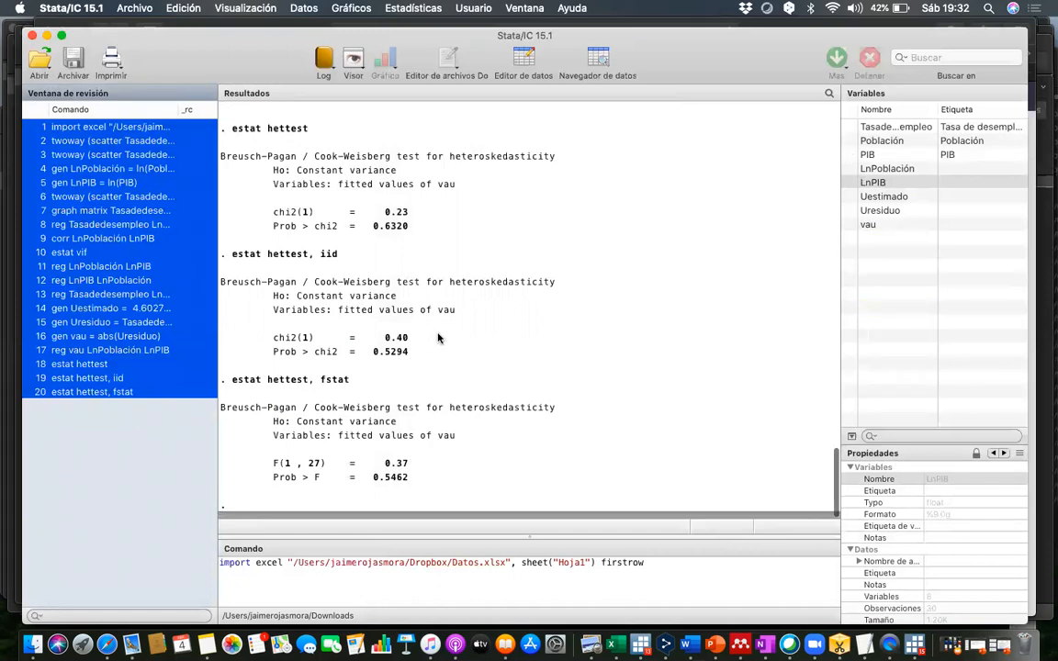
{"action": "scroll", "coordinate": [437, 338], "scroll_direction": "down", "scroll_amount": 10}
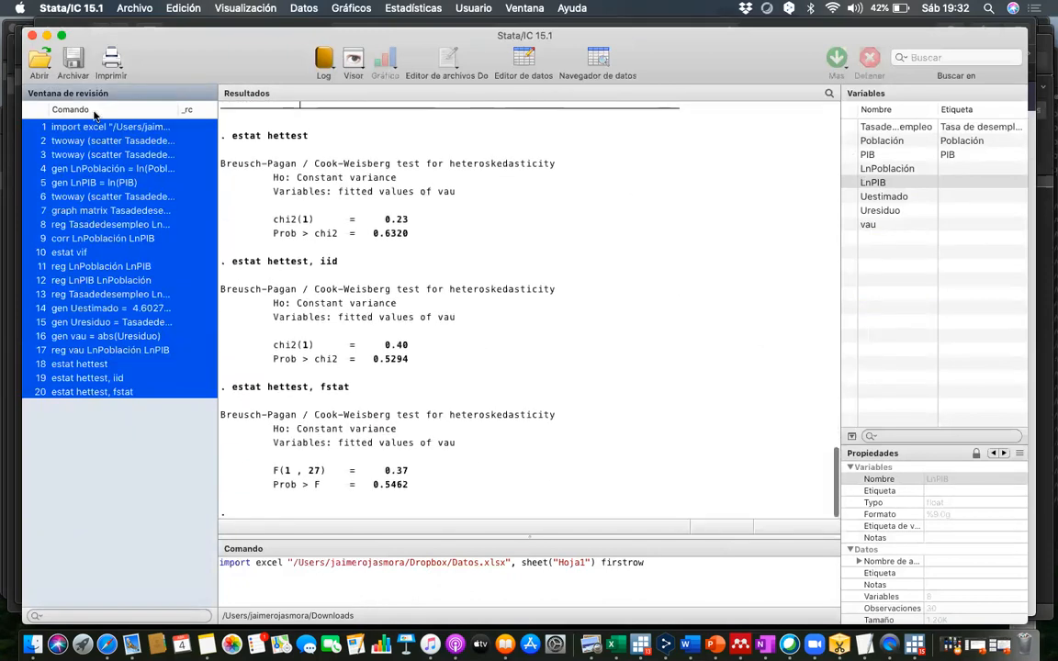
{"action": "left_click", "coordinate": [133, 8]}
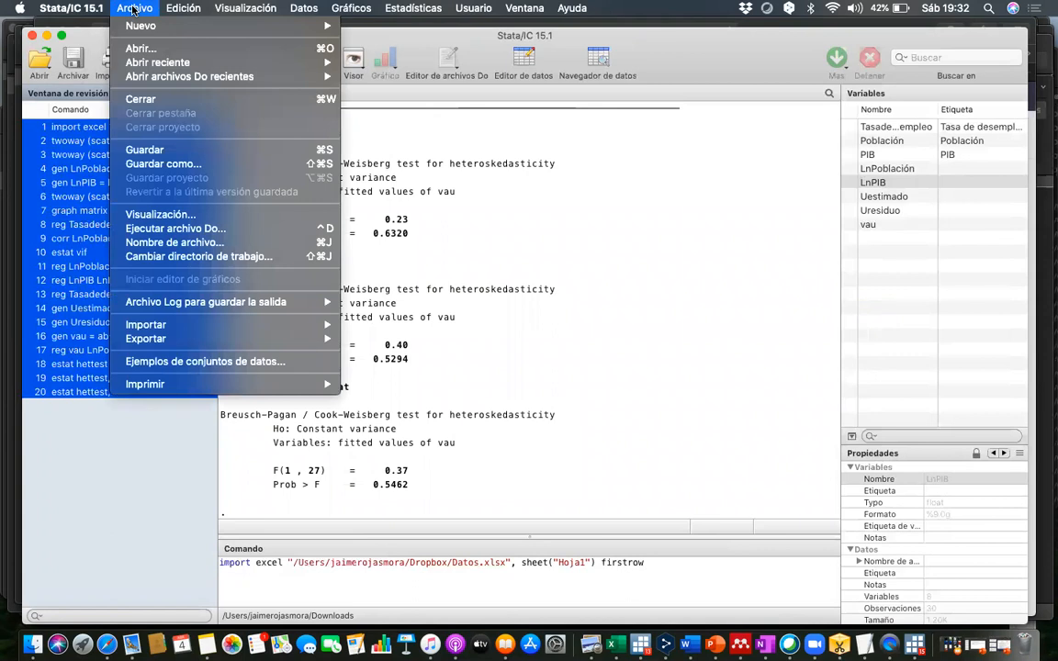
{"action": "left_click", "coordinate": [160, 164]}
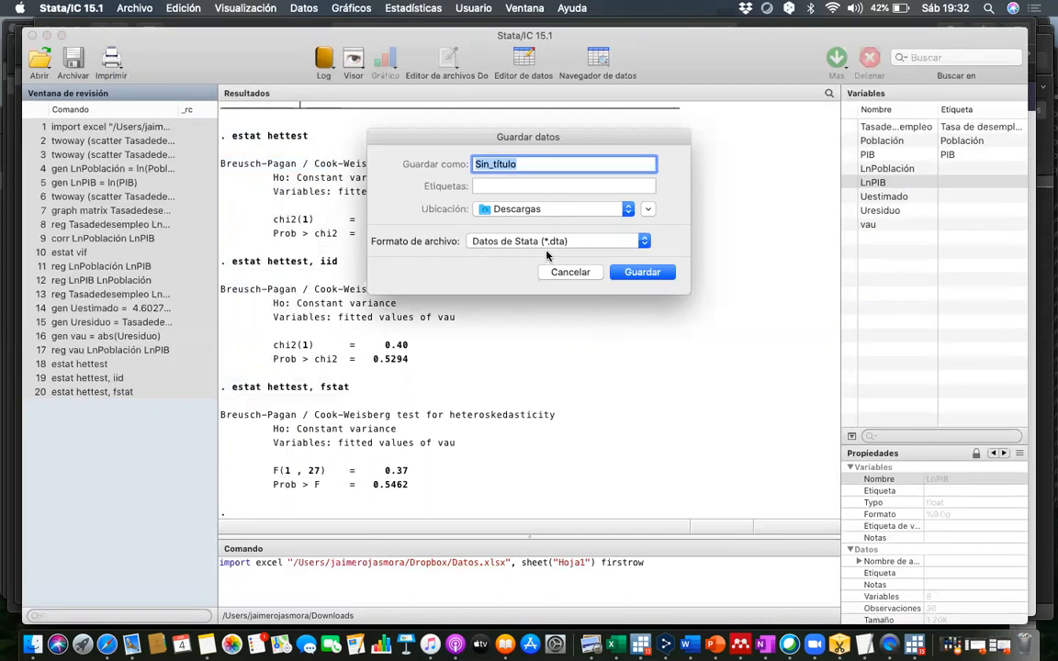
{"action": "left_click", "coordinate": [647, 243]}
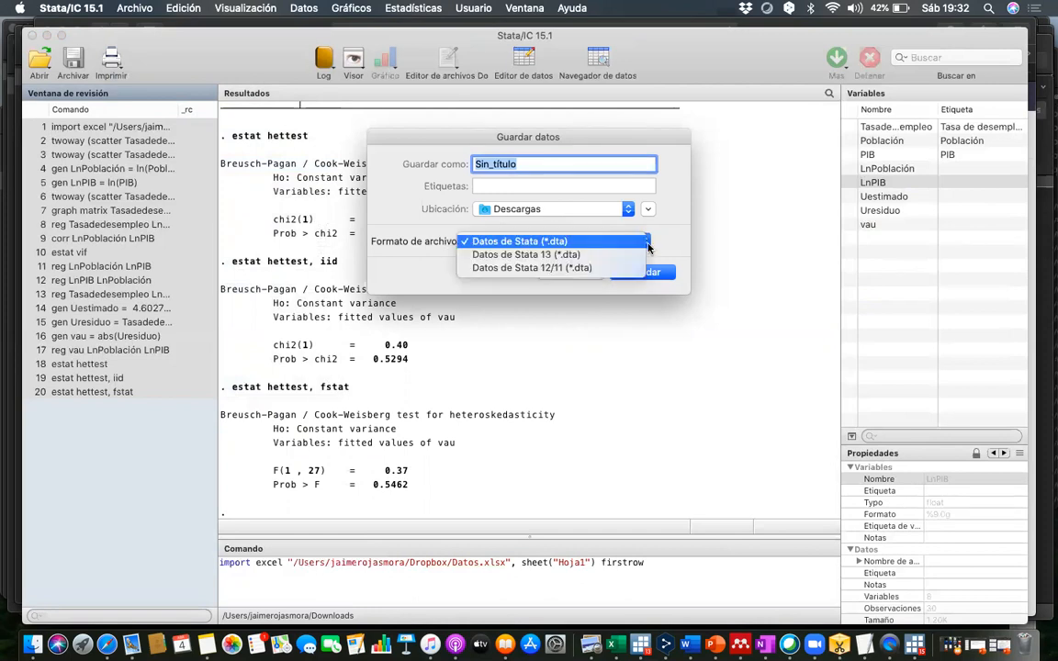
{"action": "left_click", "coordinate": [589, 241]}
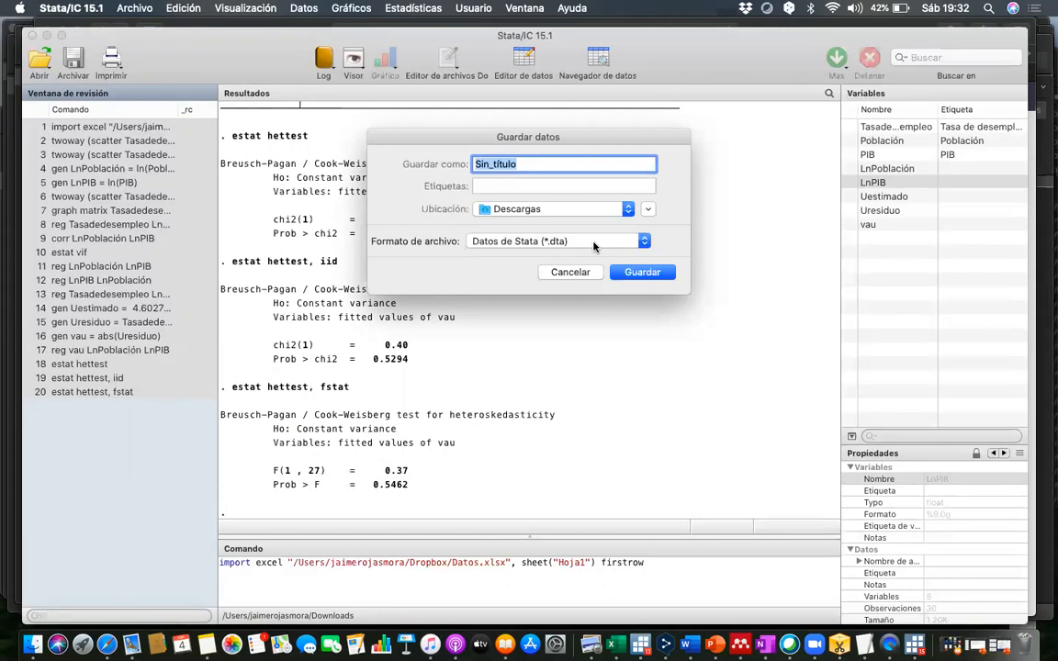
{"action": "type", "text": "ac"}
{"action": "type", "text": "ividad clase"}
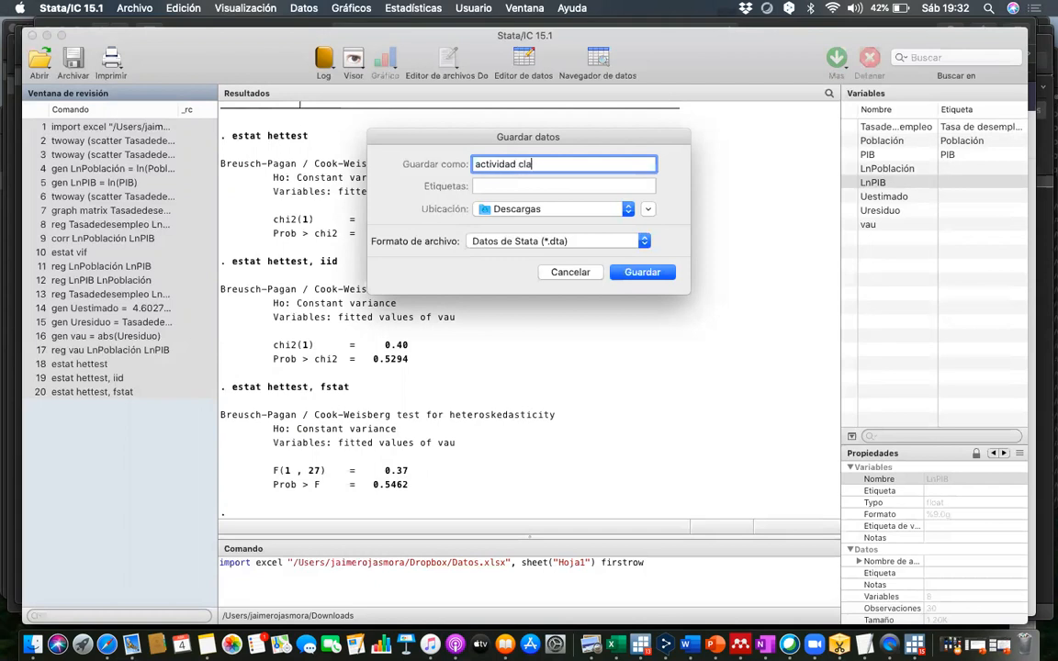
{"action": "left_click", "coordinate": [614, 272]}
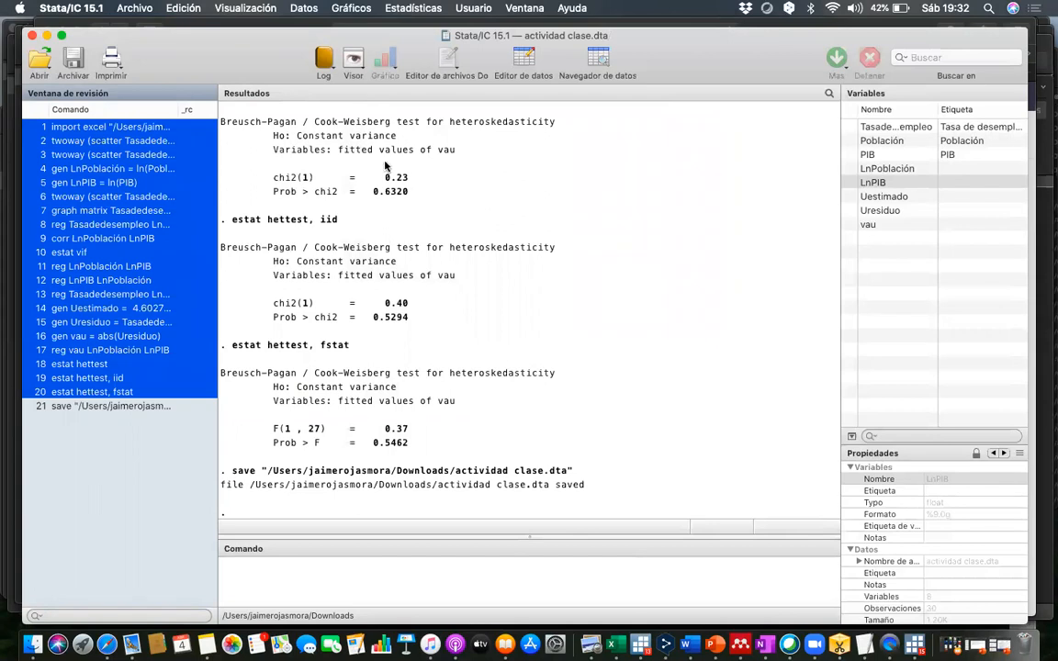
- Inspect the observations and generated variables of the saved dataset in the data editor, and view them again in browse mode
{"action": "left_click", "coordinate": [526, 59]}
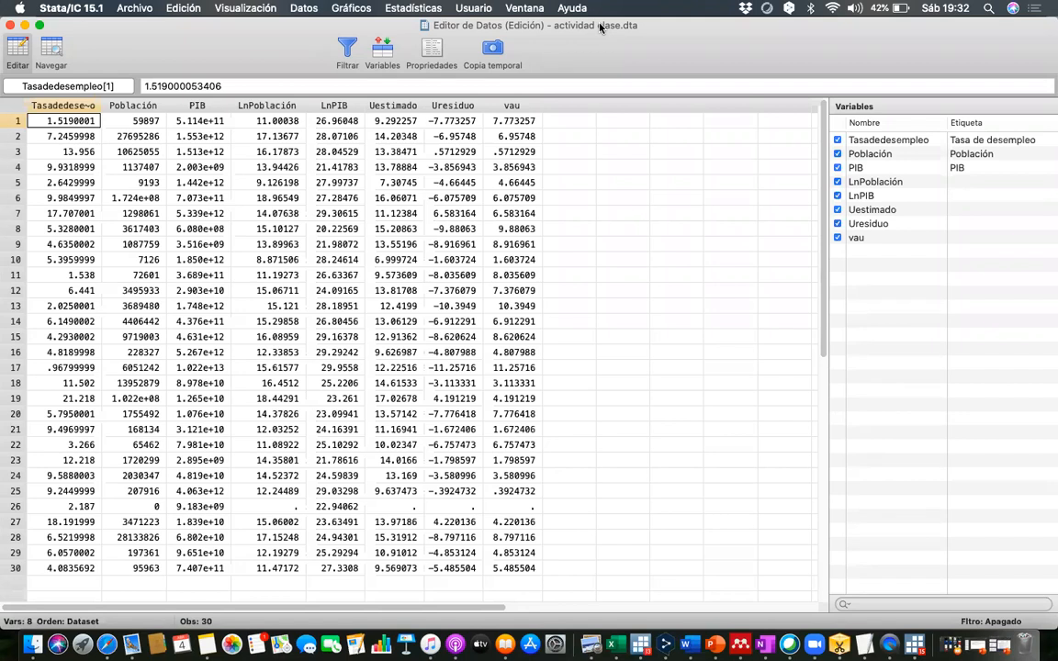
{"action": "left_click", "coordinate": [10, 25]}
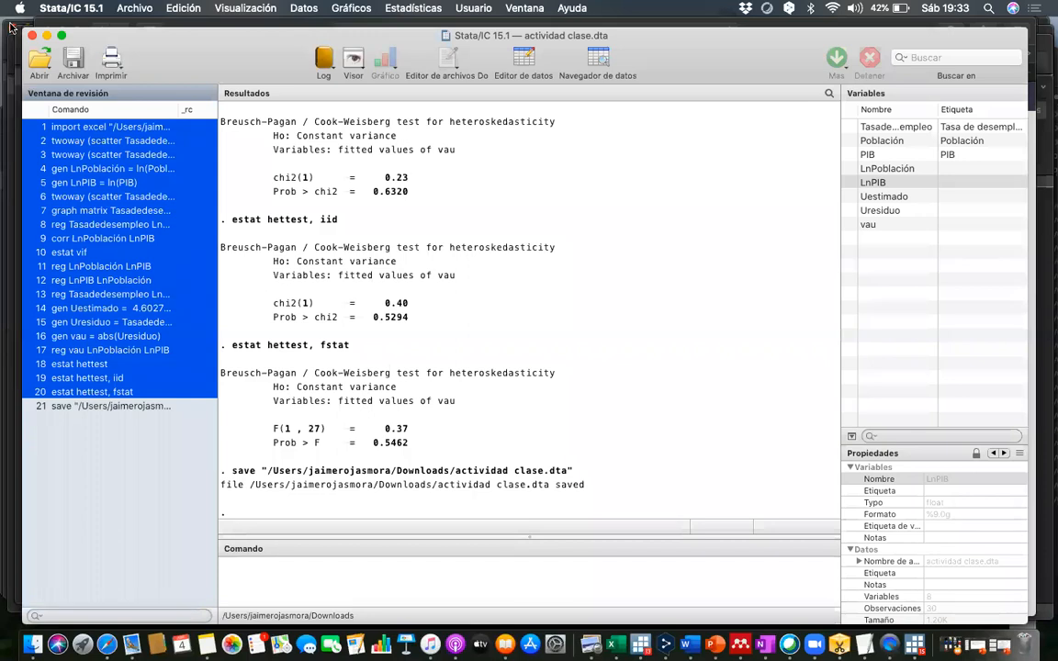
{"action": "scroll", "coordinate": [467, 309], "scroll_direction": "up", "scroll_amount": 5}
{"action": "scroll", "coordinate": [467, 309], "scroll_direction": "down", "scroll_amount": 5}
{"action": "left_click", "coordinate": [249, 584]}
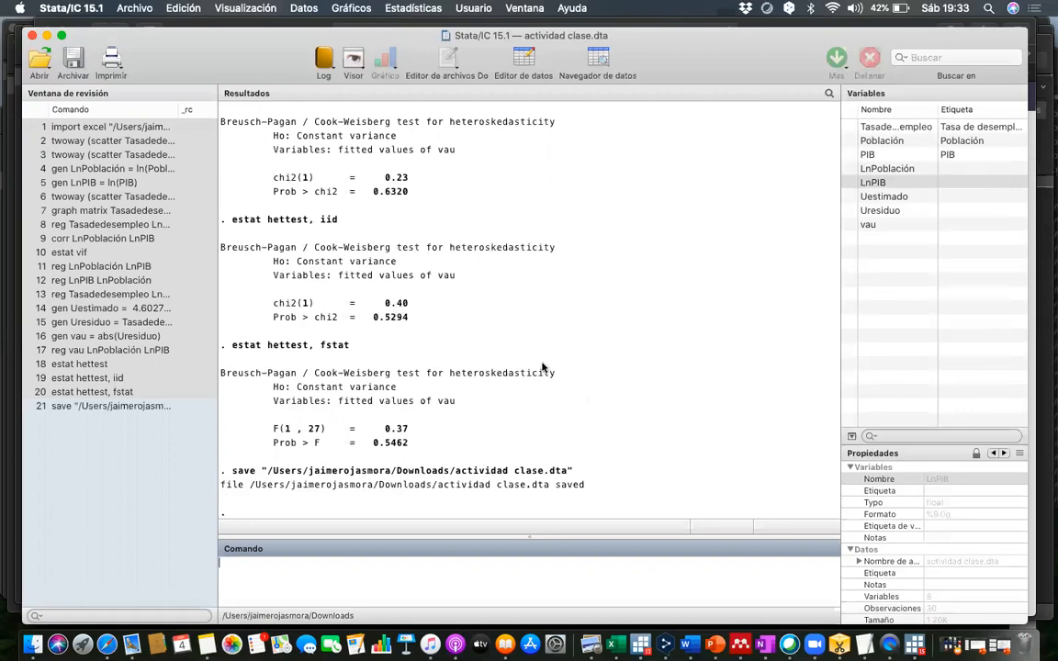
{"action": "left_click", "coordinate": [598, 59]}
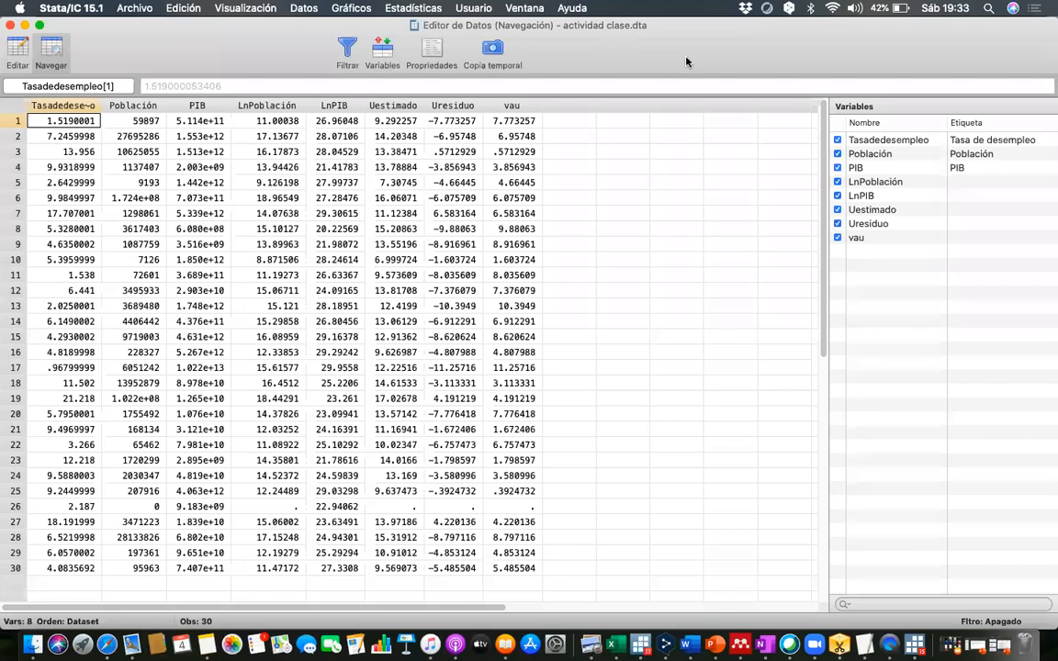